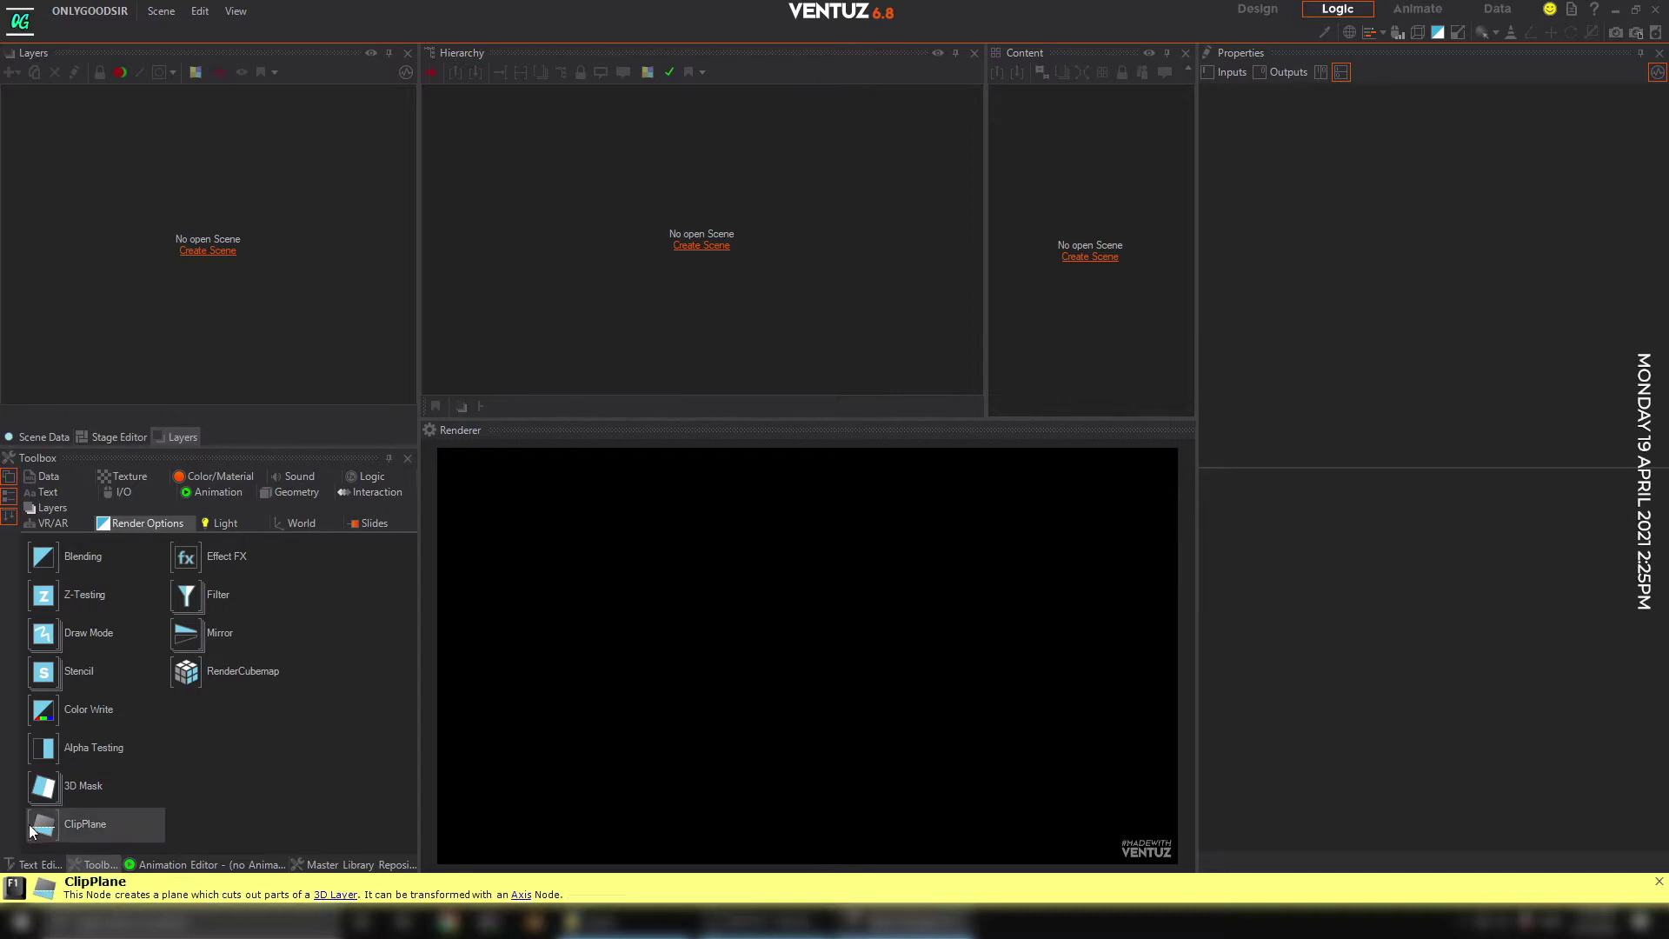
Create a new scene containing a 3D layer.
{"action": "left_click", "coordinate": [692, 247]}
{"action": "left_click", "coordinate": [705, 275]}
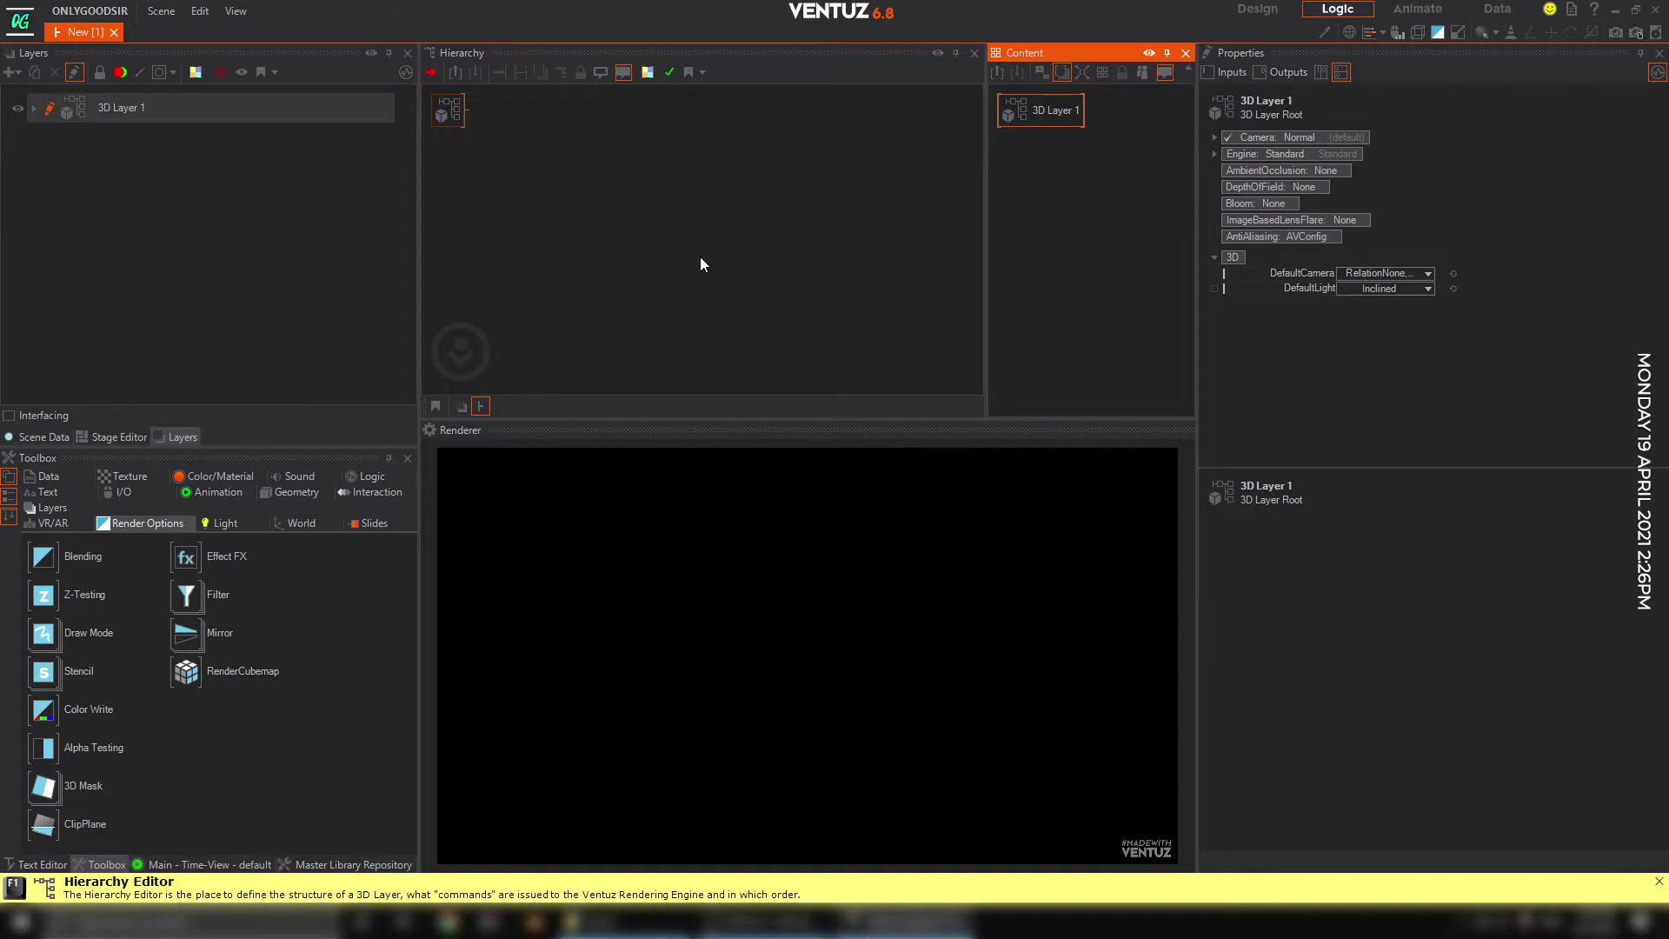
{"action": "left_click", "coordinate": [691, 262]}
Import scene.gltf from the goose folder into the hierarchy directly after the 3D layer's root.
{"action": "left_click", "coordinate": [609, 922]}
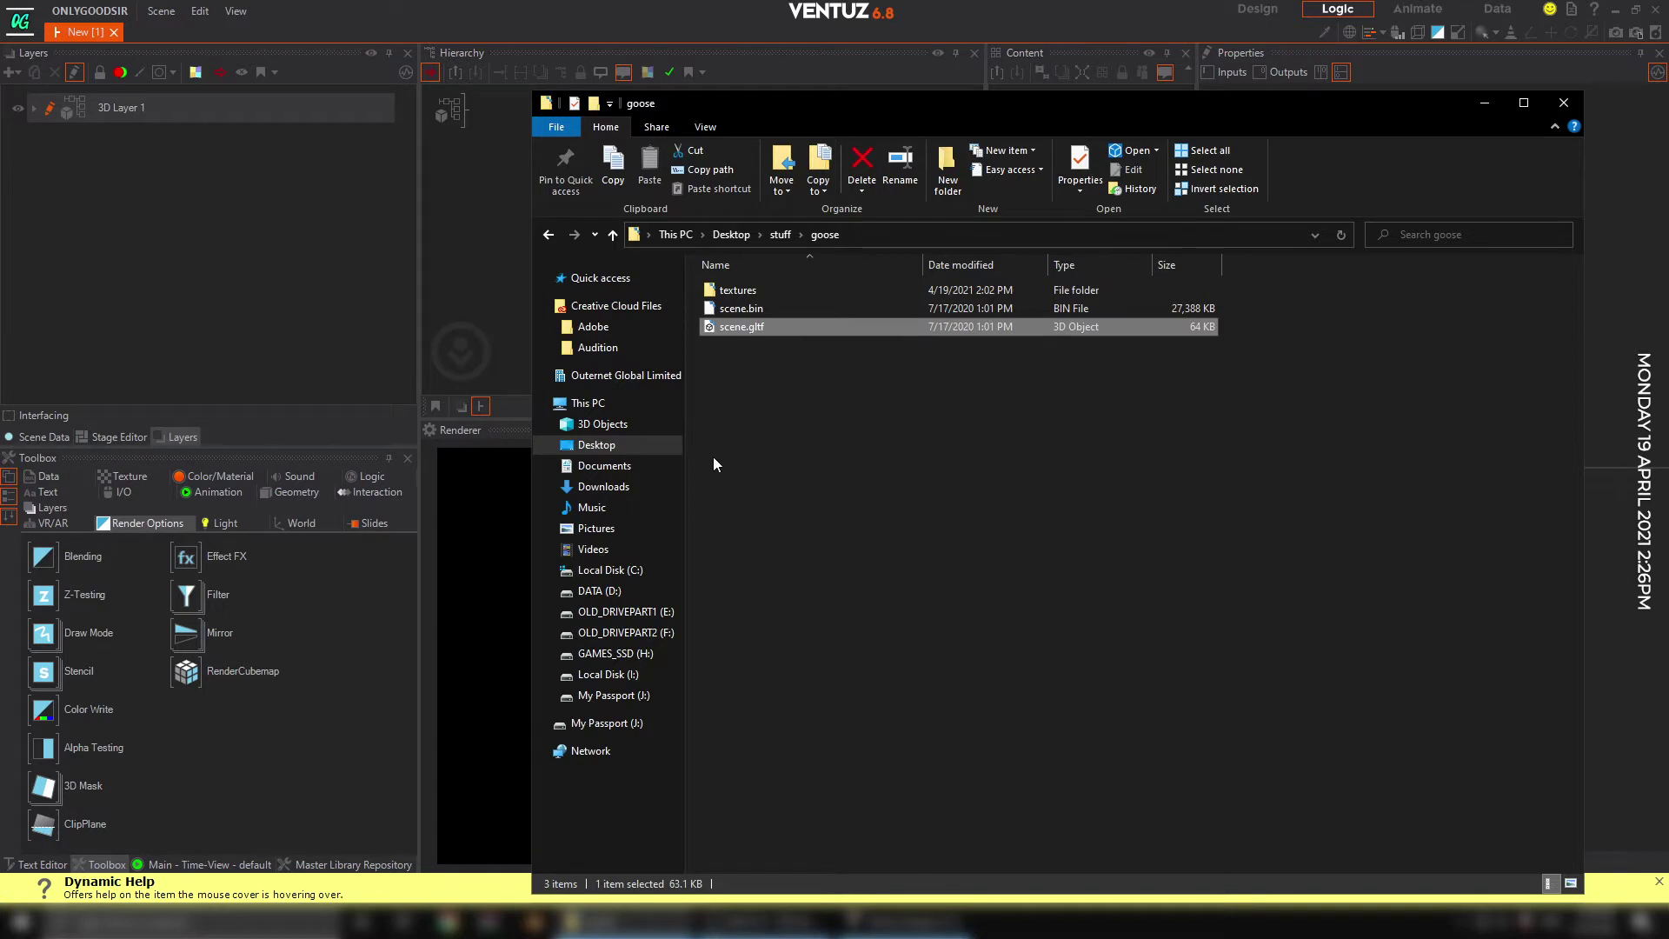
{"action": "left_click", "coordinate": [751, 383]}
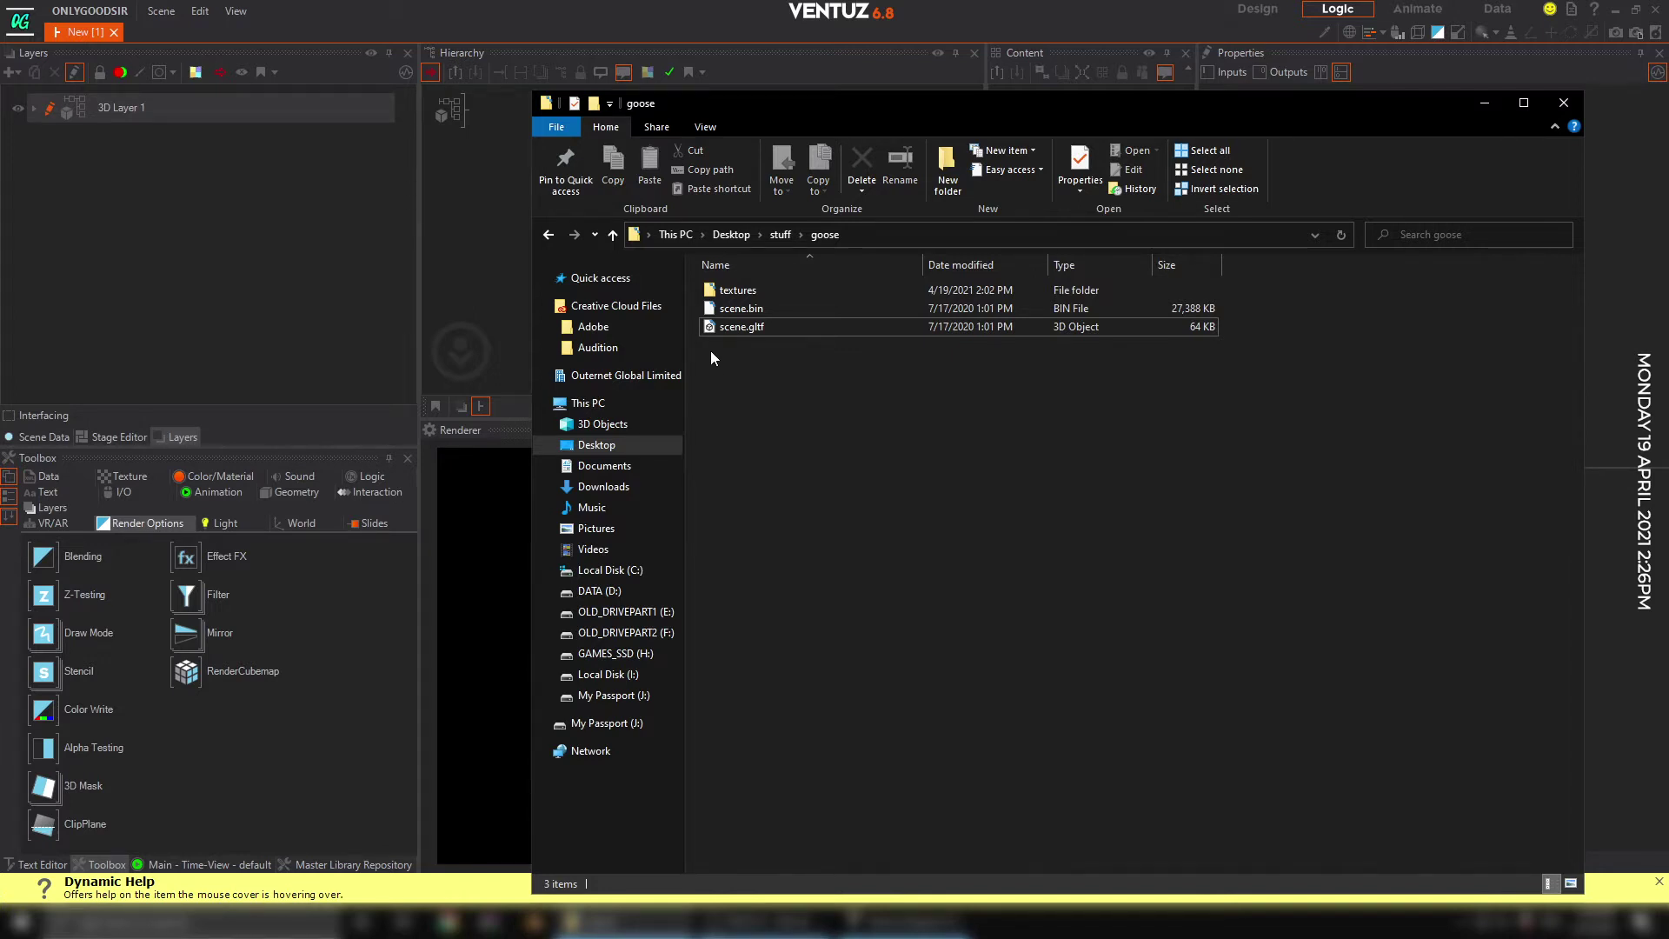
{"action": "left_click_drag", "start_coordinate": [724, 328], "coordinate": [542, 211]}
{"action": "left_click_drag", "start_coordinate": [471, 111], "coordinate": [471, 111]}
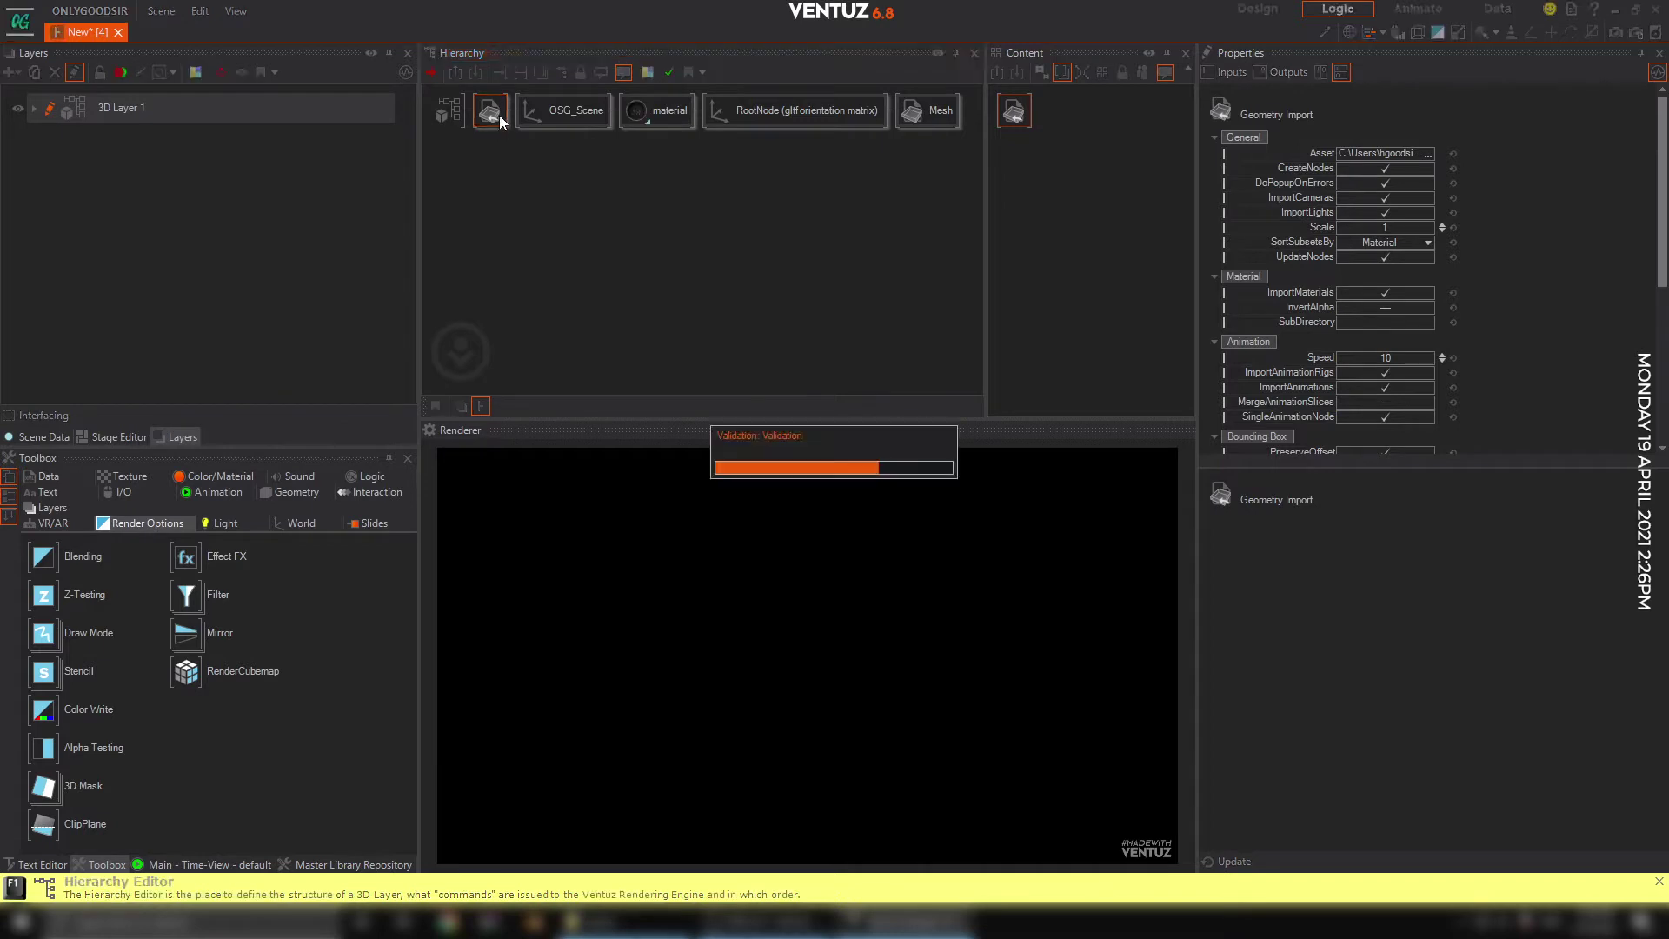
Delete the Geometry Import and OSG_Scene nodes from the imported chain.
{"action": "left_click", "coordinate": [492, 122]}
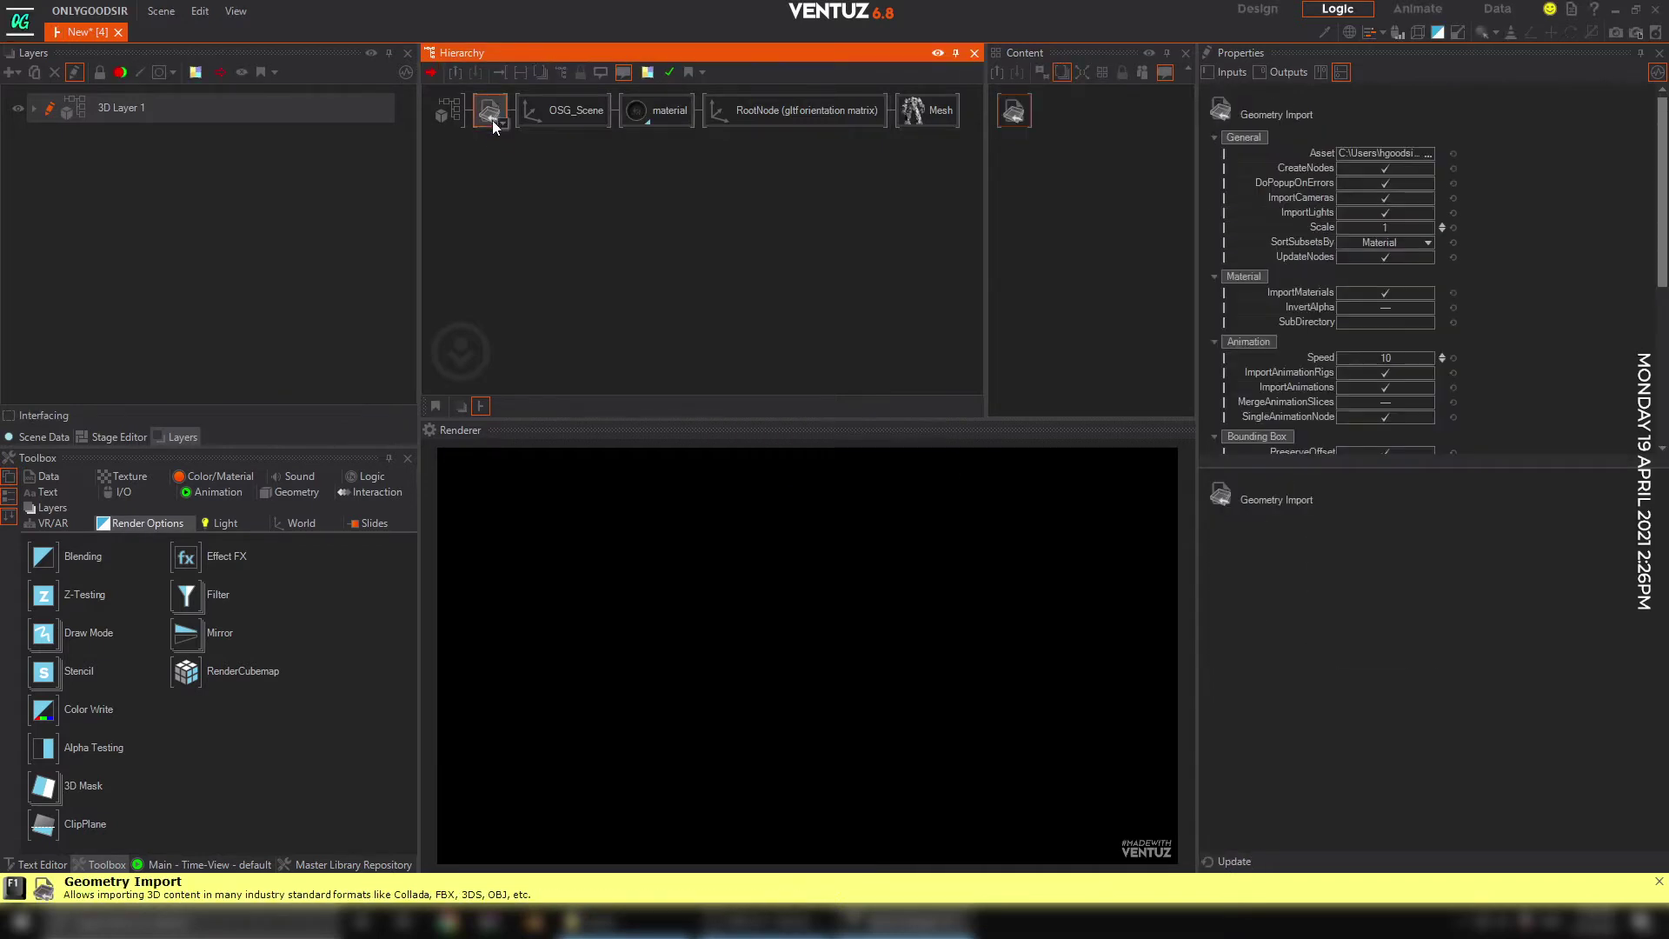
{"action": "left_click", "coordinate": [549, 122]}
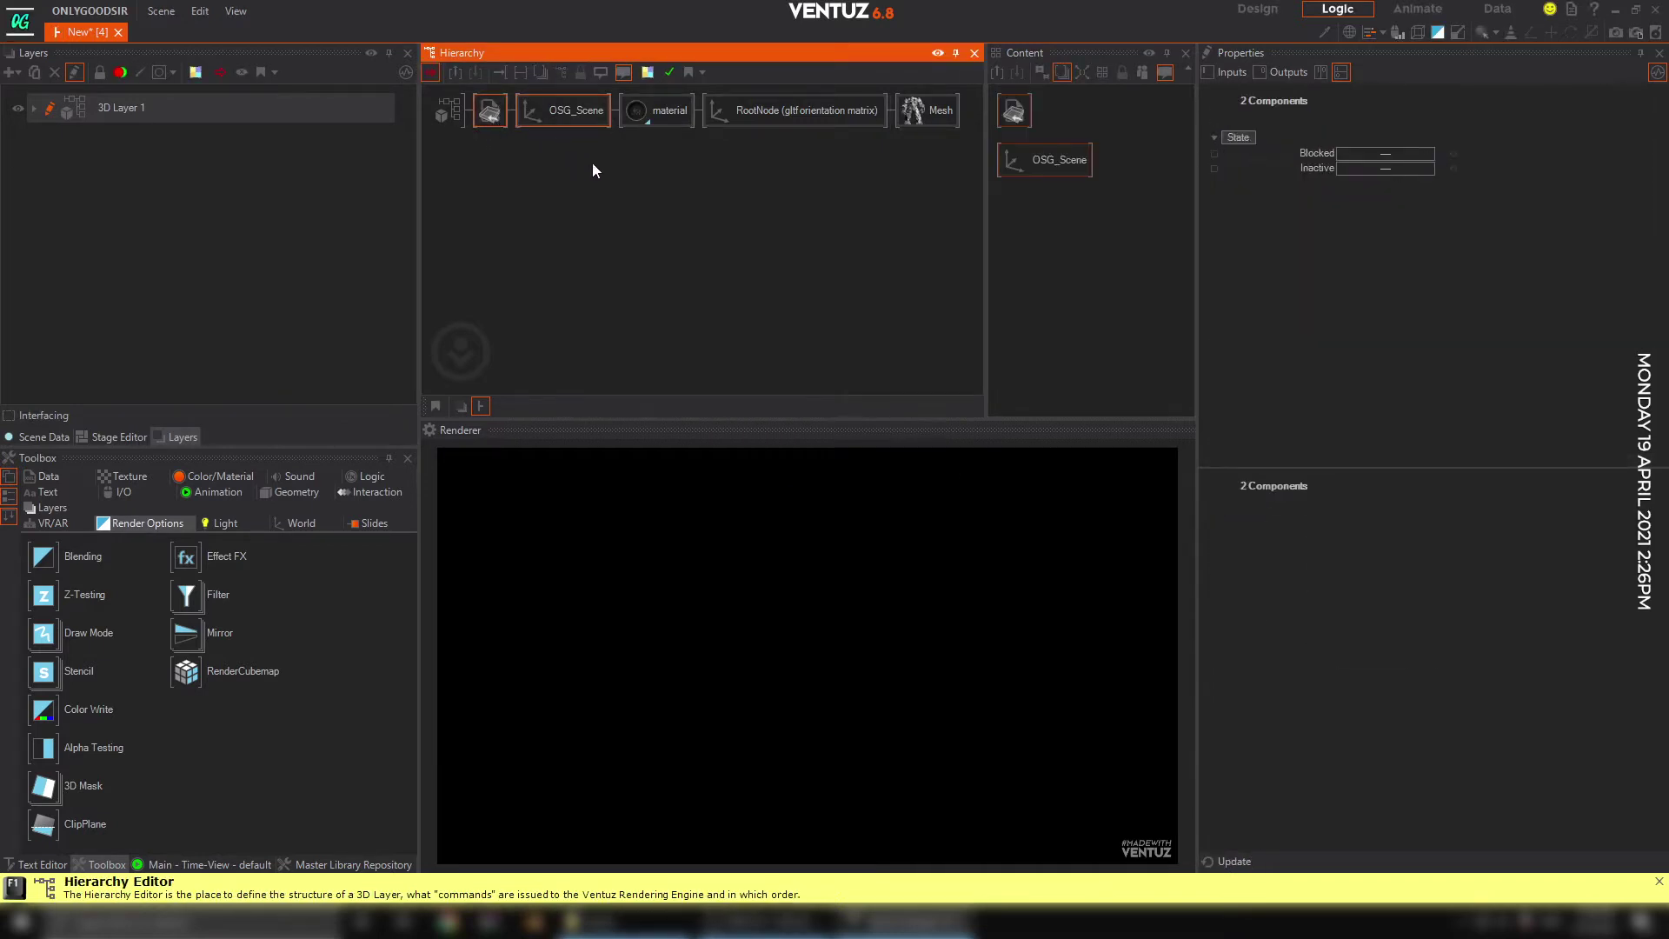
{"action": "key", "text": "Delete"}
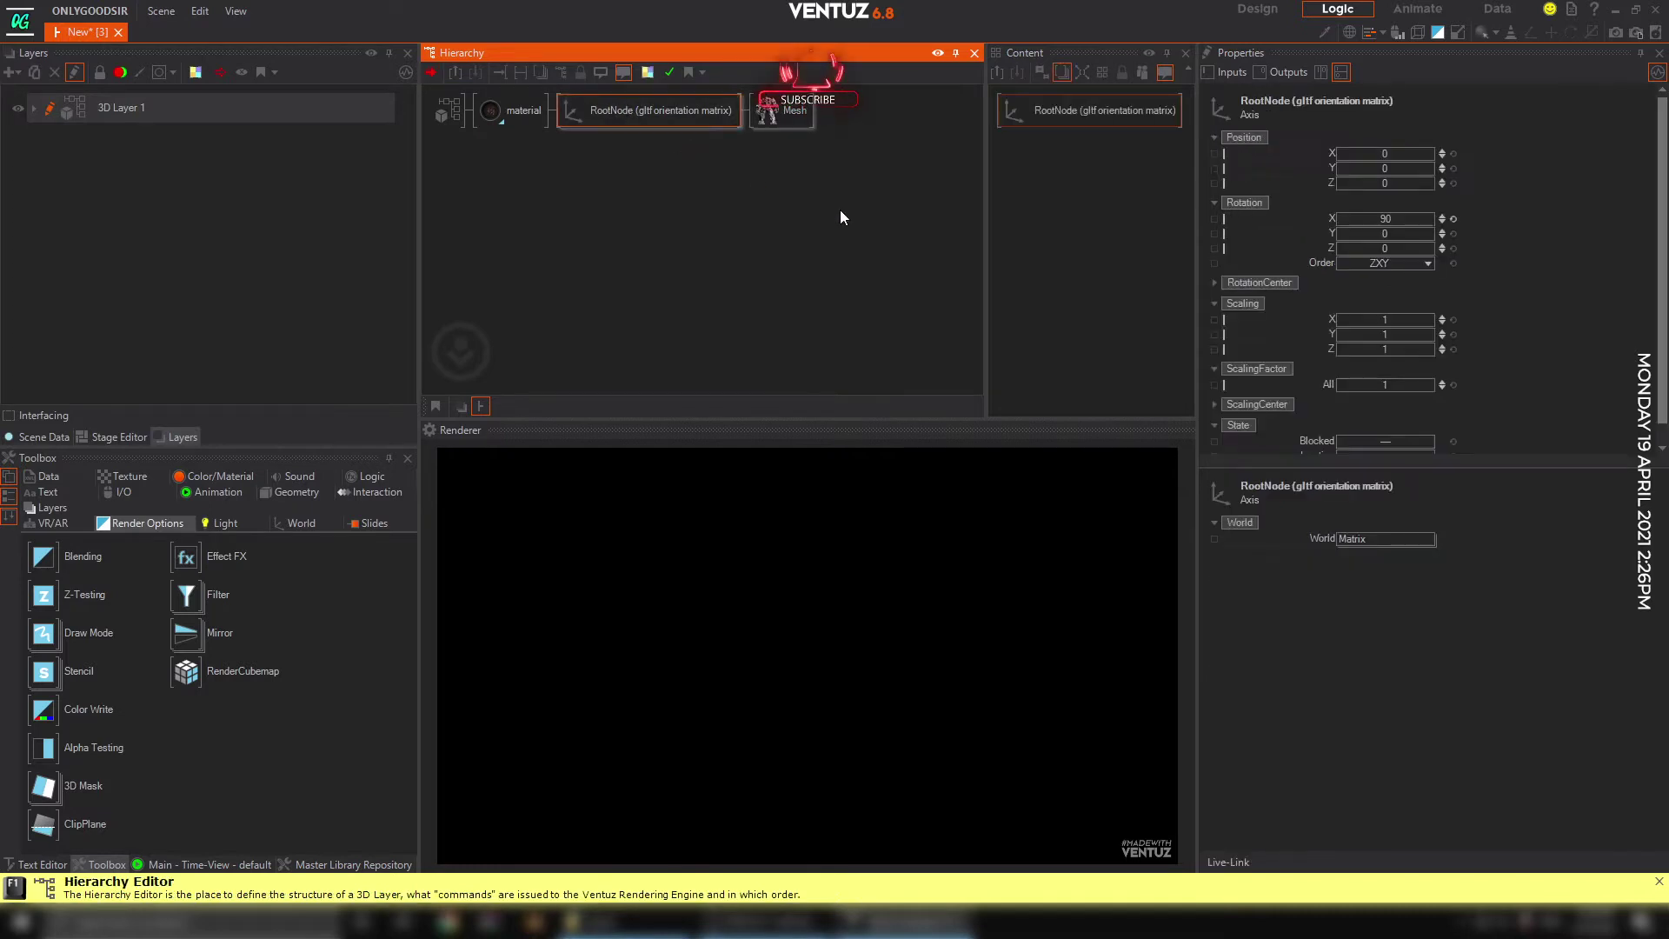
Reduce the RootNode axis's overall scaling factor to 0.01, and then enlarge it to about 0.063.
{"action": "left_click", "coordinate": [1386, 385]}
{"action": "type", "text": "0.01"}
{"action": "key", "text": "Return"}
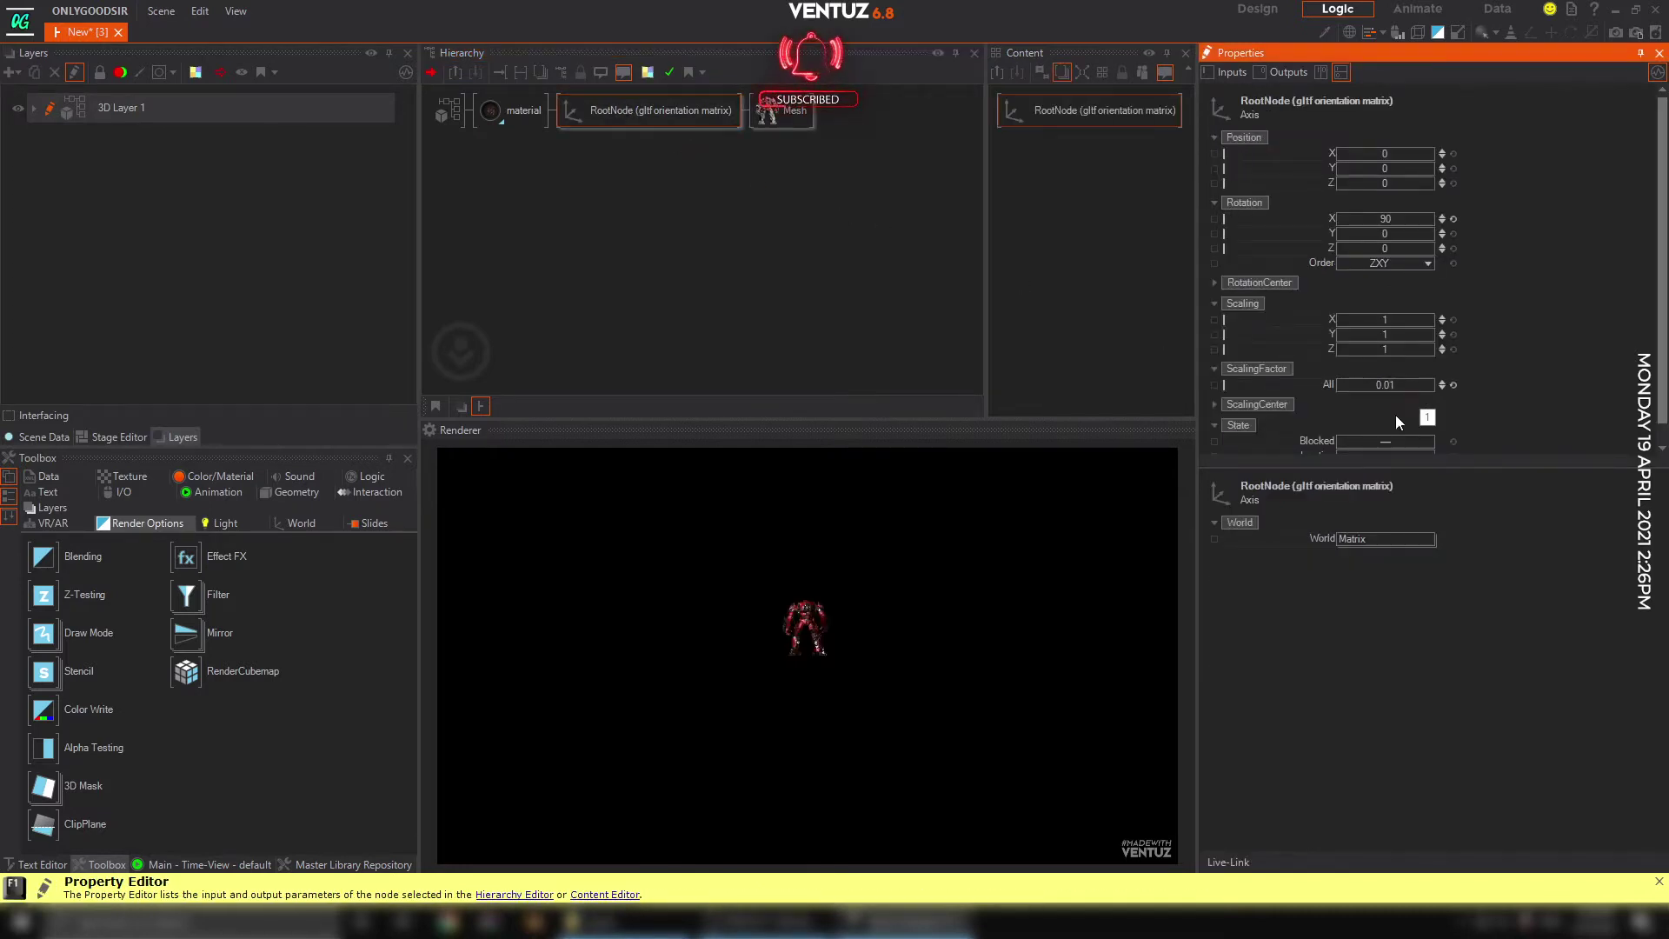
{"action": "mouse_move", "coordinate": [1386, 385]}
{"action": "left_mouse_down"}
{"action": "mouse_move", "coordinate": [1336, 389]}
{"action": "mouse_move", "coordinate": [1363, 398]}
{"action": "left_mouse_up"}
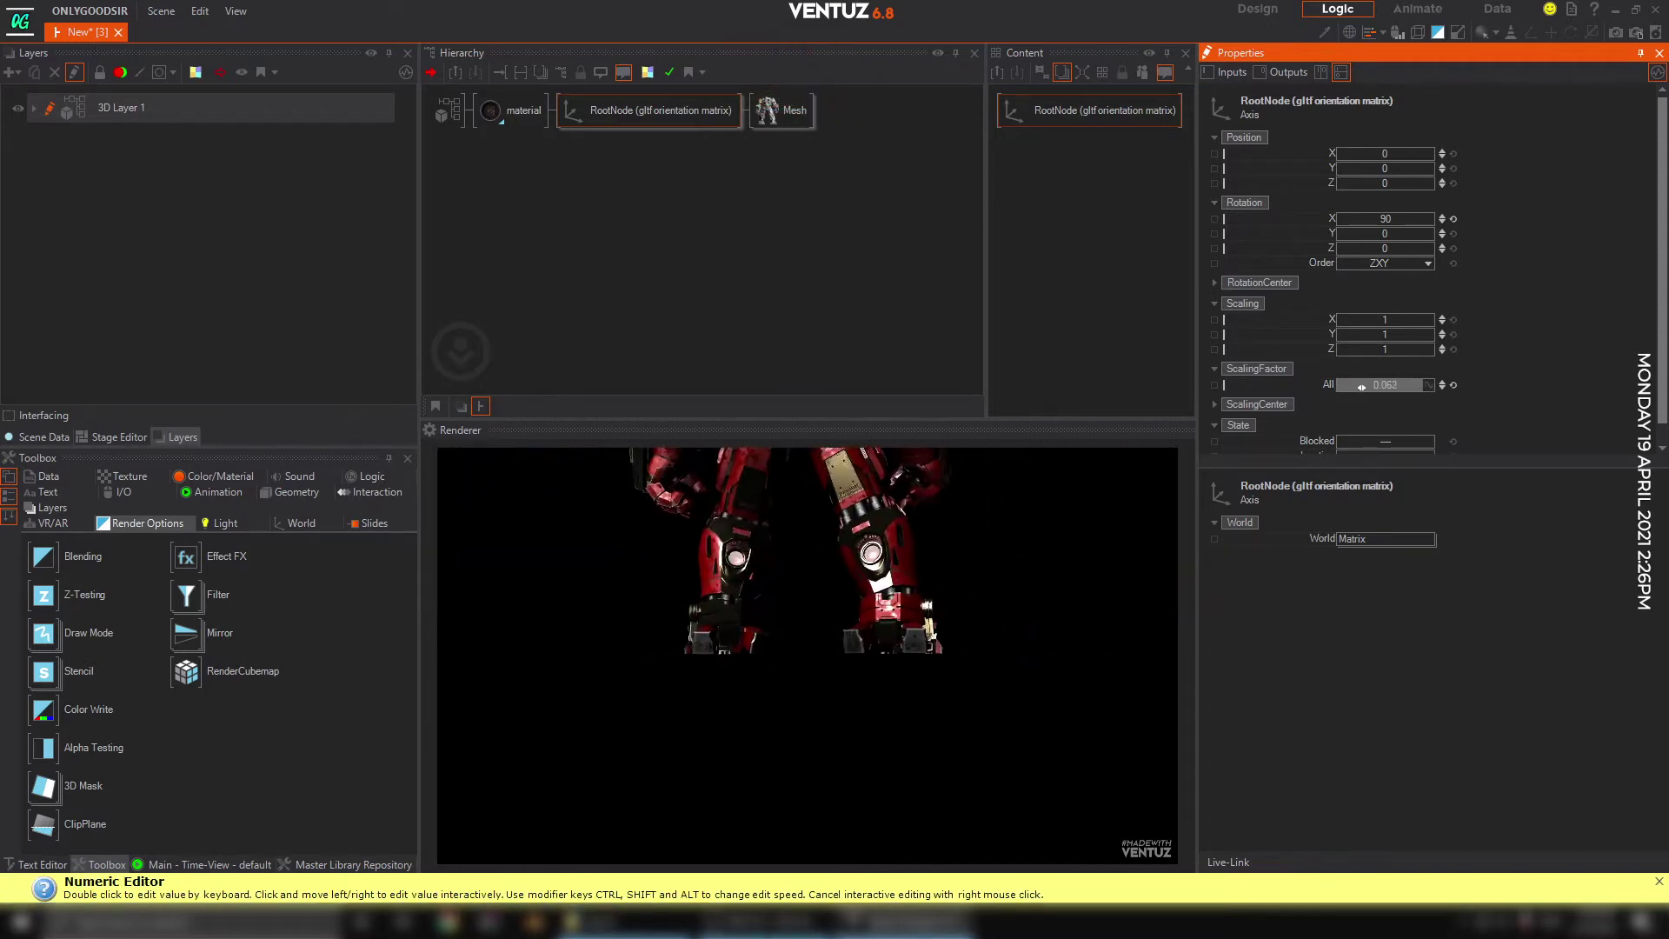
Move the RootNode axis ahead of the material node and rename it IRONMAN.
{"action": "left_click", "coordinate": [630, 131]}
{"action": "left_click_drag", "start_coordinate": [644, 131], "coordinate": [605, 112]}
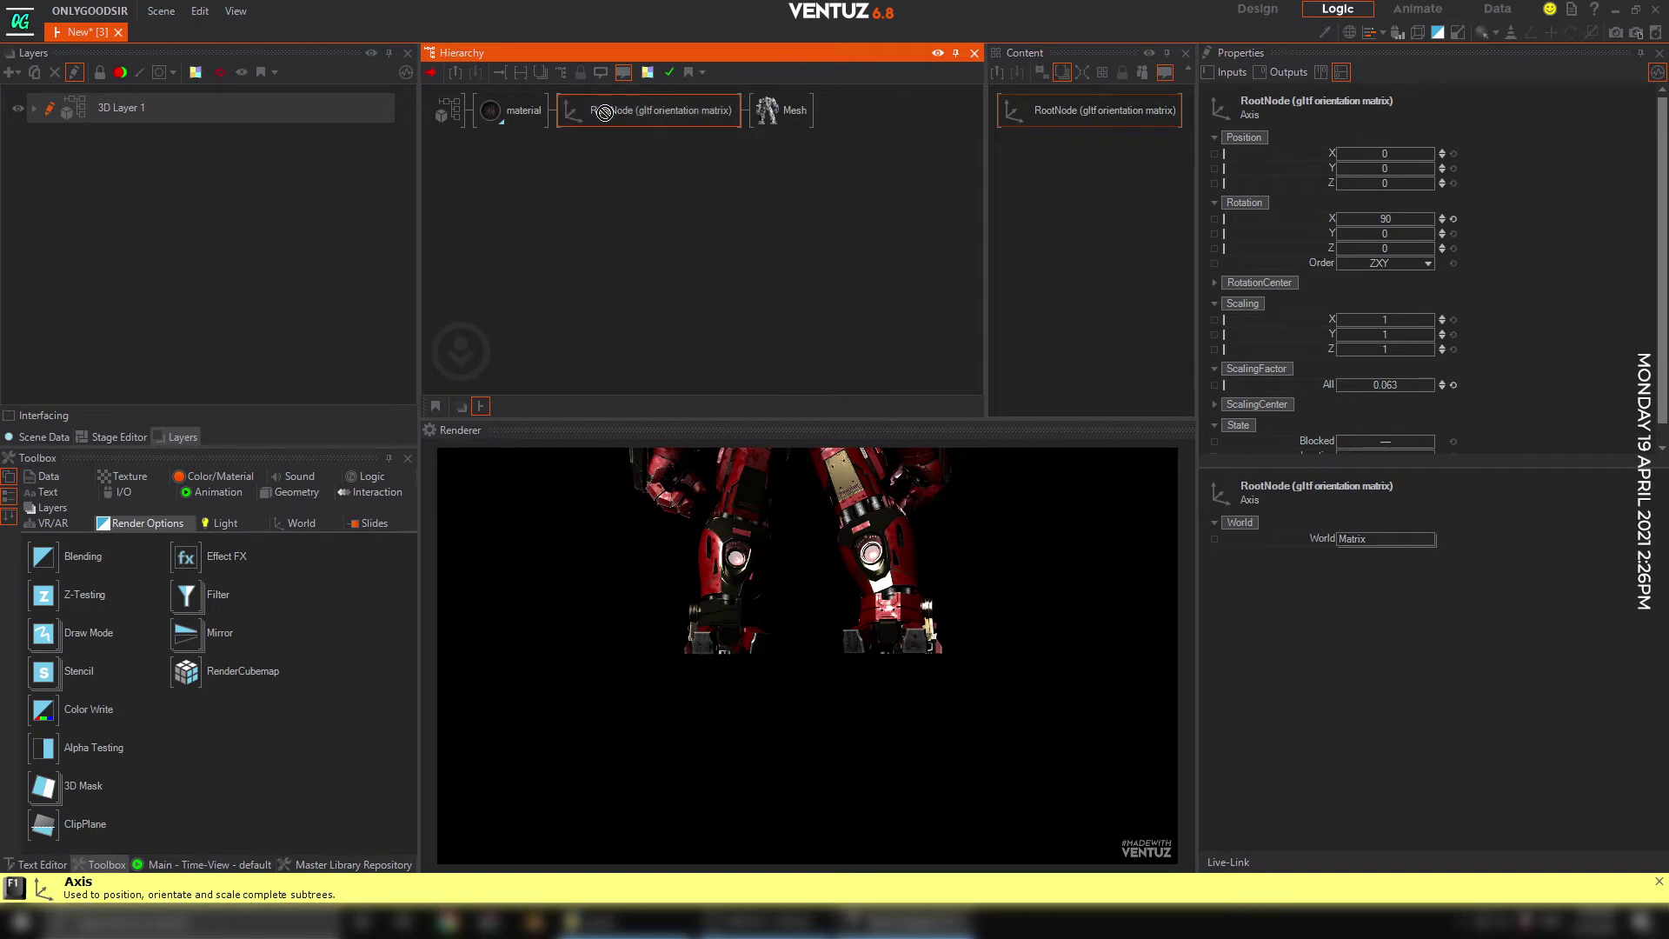
{"action": "left_click_drag", "start_coordinate": [475, 113], "coordinate": [484, 111]}
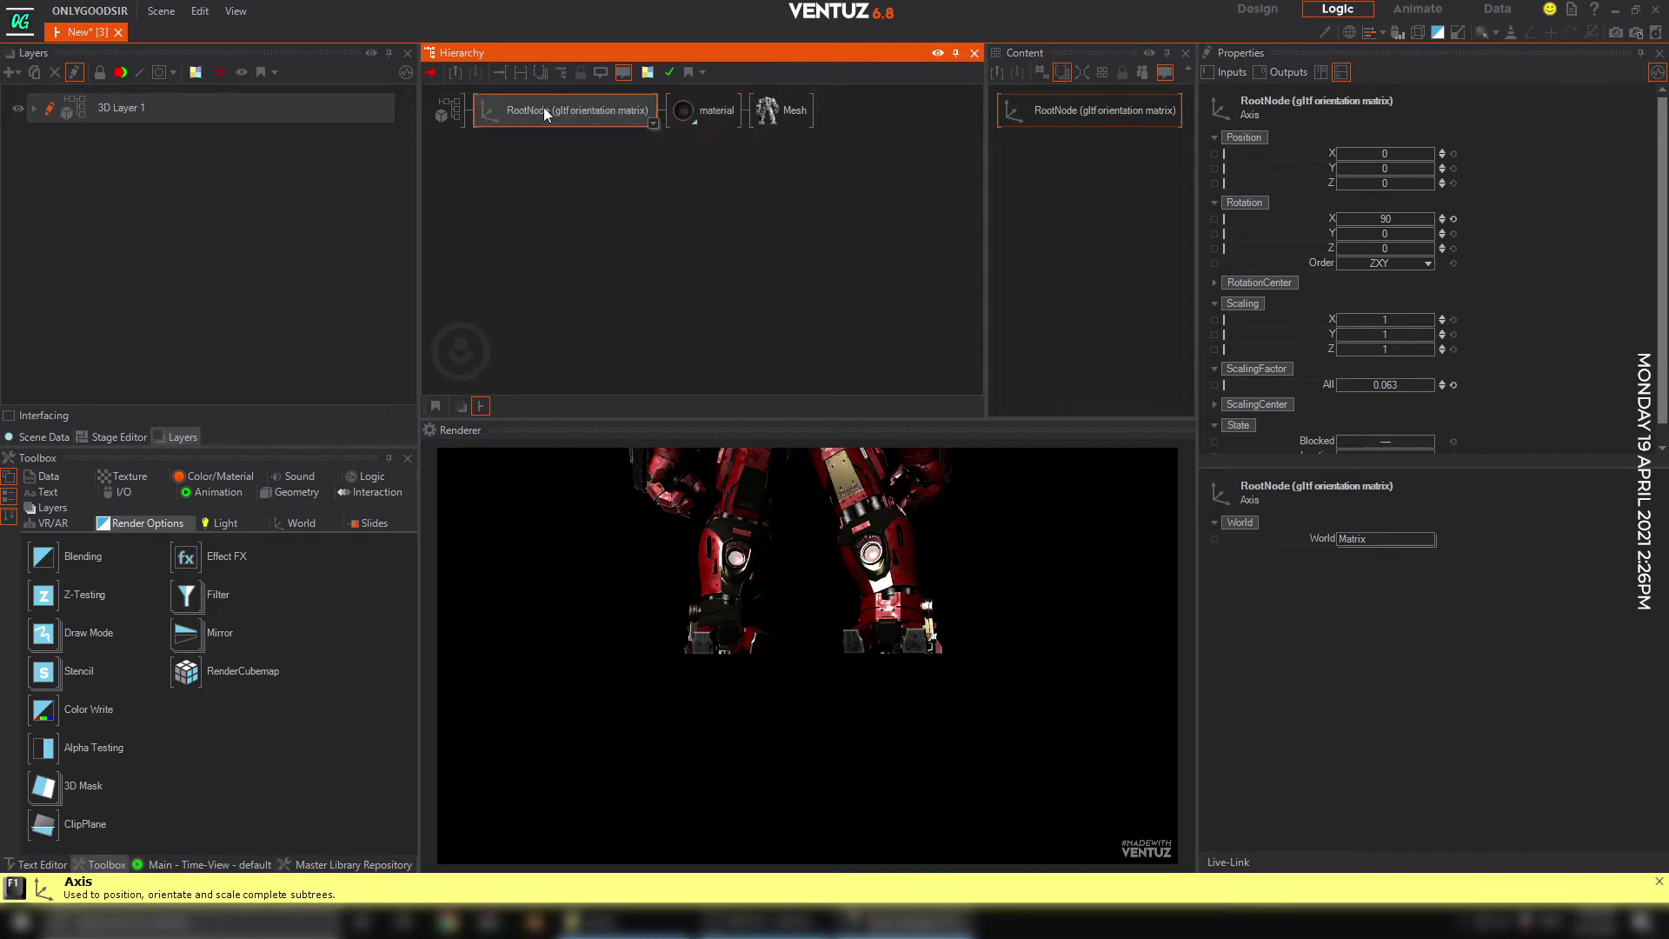
{"action": "double_click", "coordinate": [630, 114]}
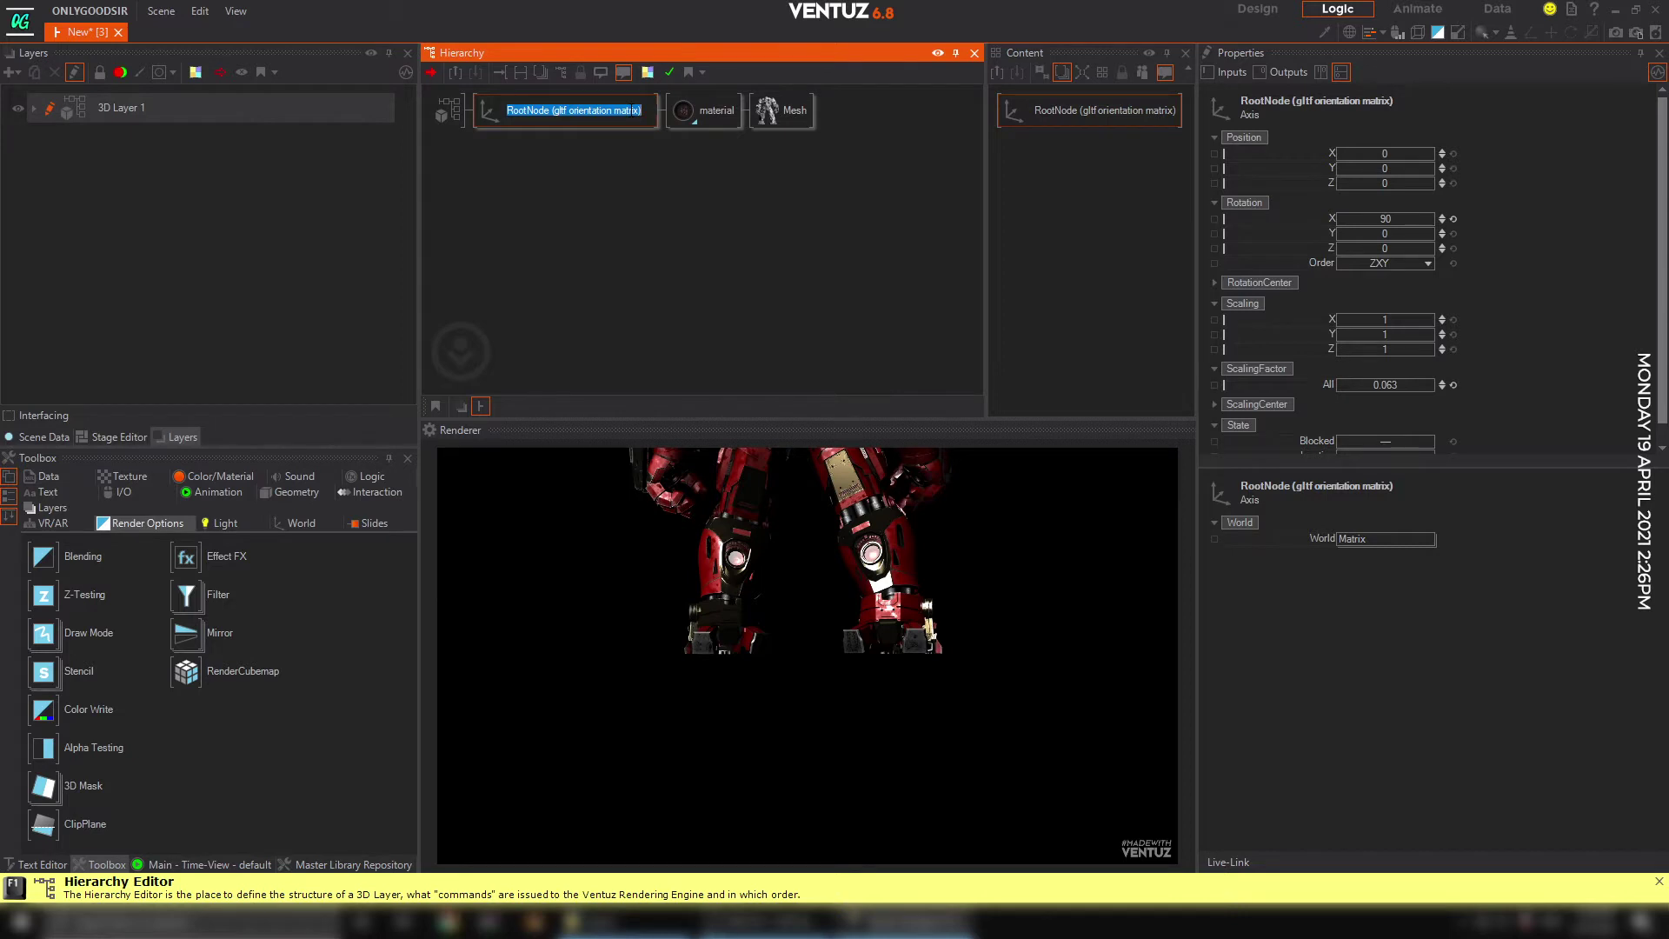
{"action": "type", "text": "IRONMAN"}
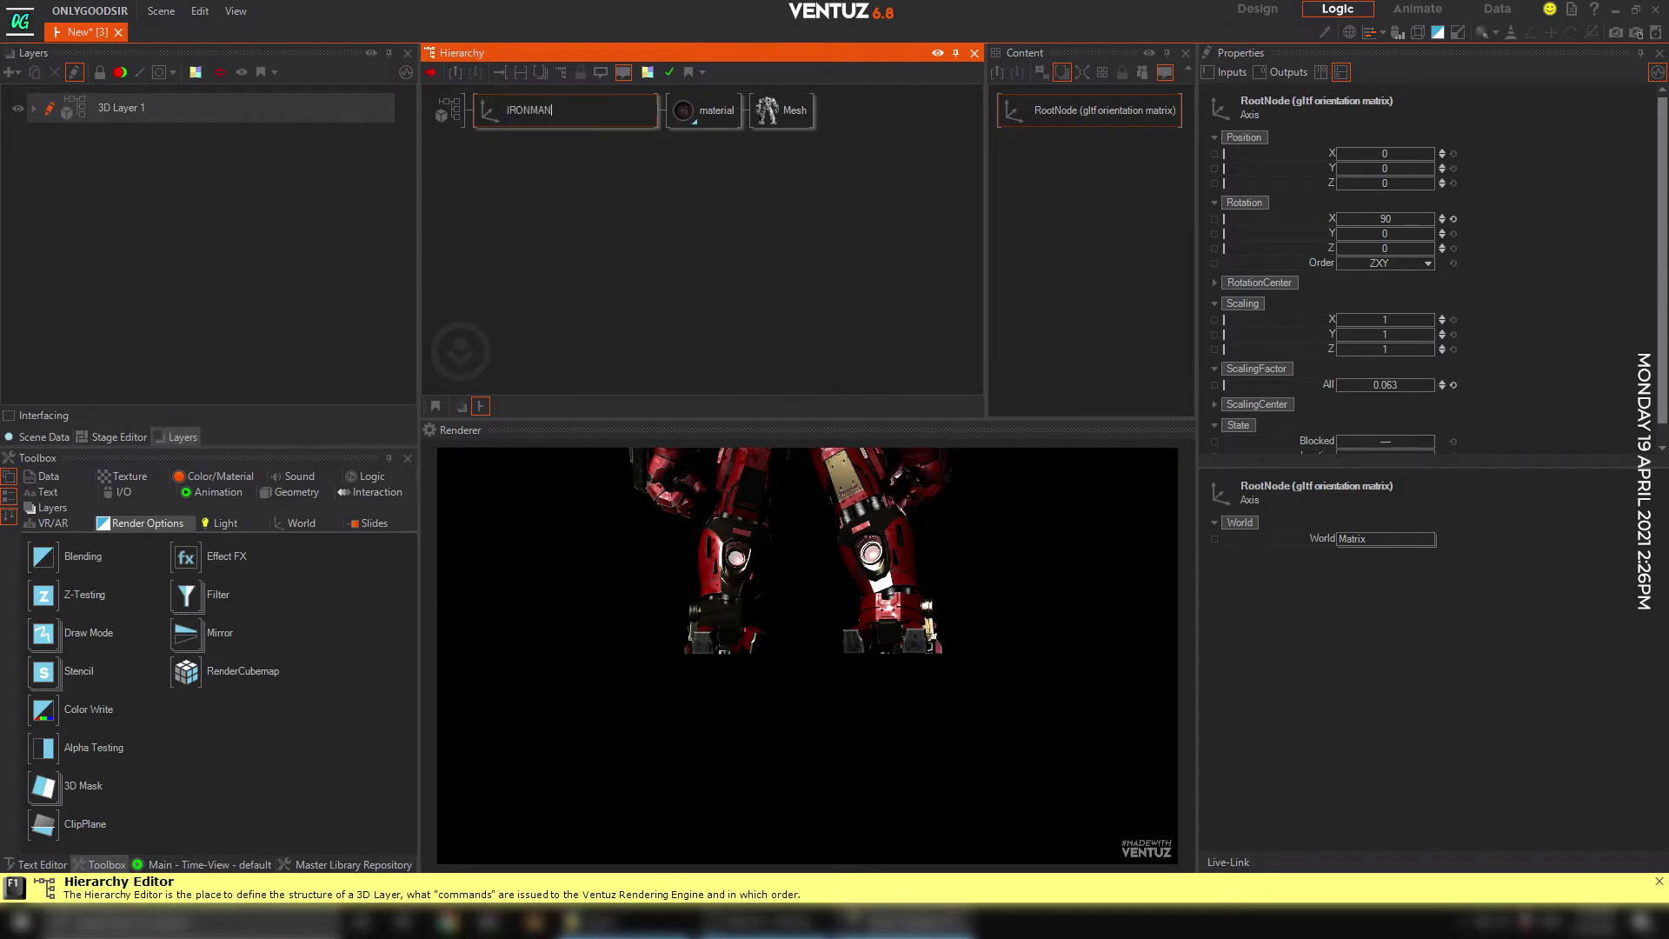
{"action": "key", "text": "Return"}
Set the IRONMAN axis's Y position to -9.2 and its Y rotation to 185.
{"action": "left_click_drag", "start_coordinate": [1361, 168], "coordinate": [1295, 167]}
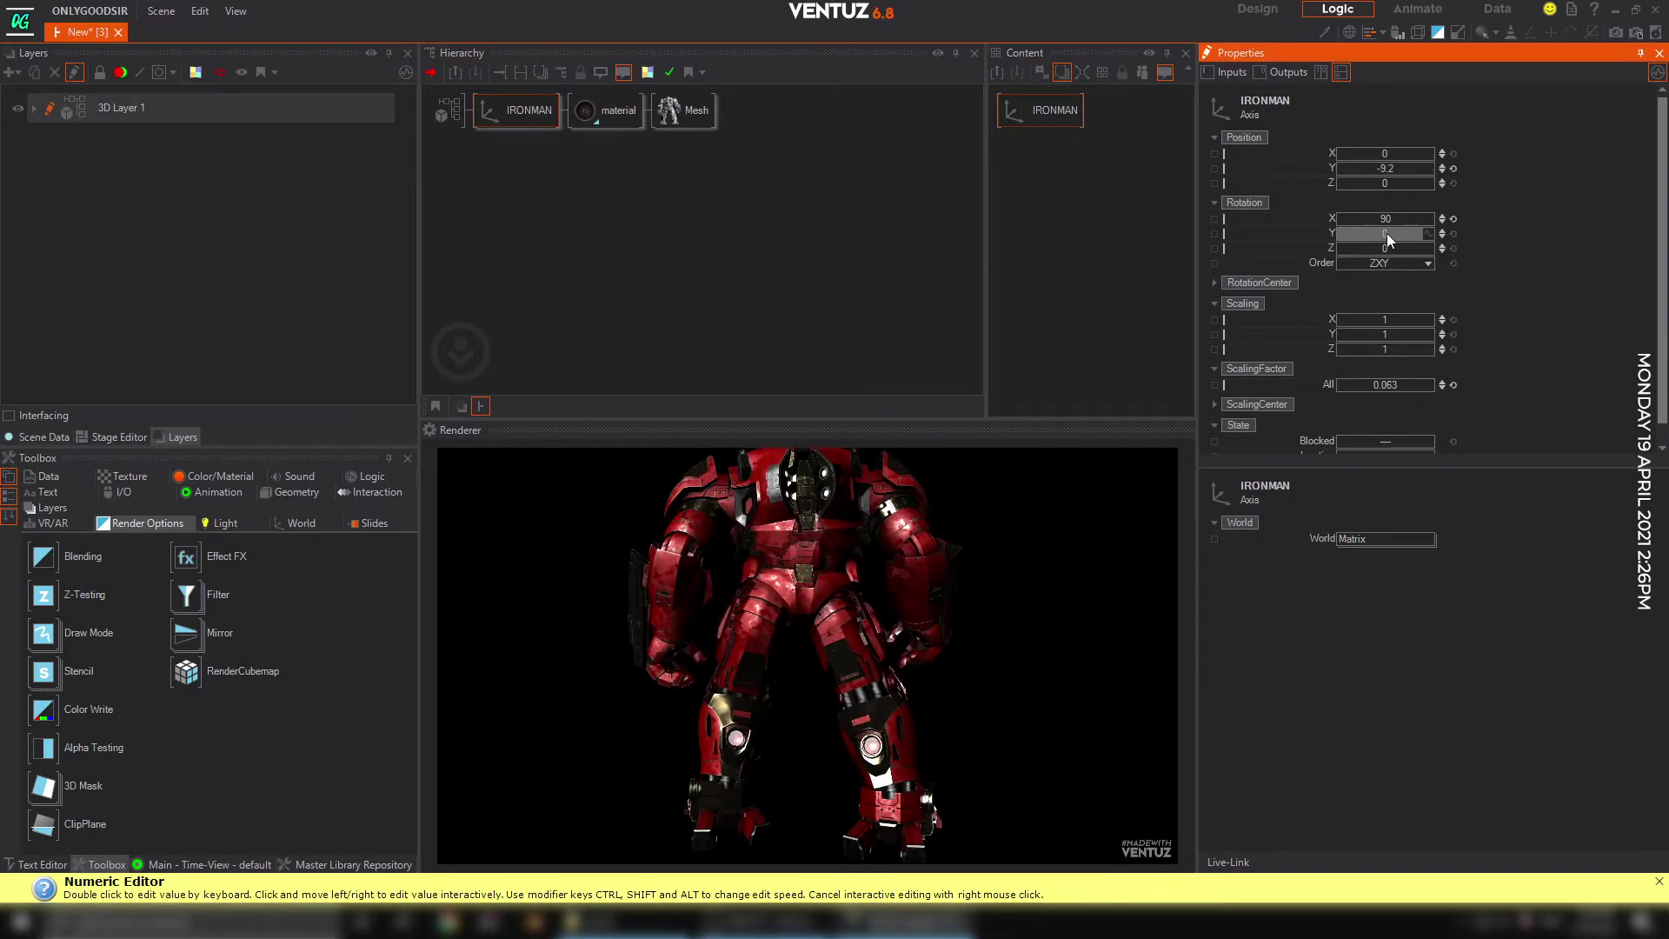
{"action": "mouse_move", "coordinate": [1431, 233]}
{"action": "left_mouse_down"}
{"action": "mouse_move", "coordinate": [1337, 237]}
{"action": "mouse_move", "coordinate": [1429, 237]}
{"action": "left_mouse_up"}
{"action": "left_click", "coordinate": [756, 273]}
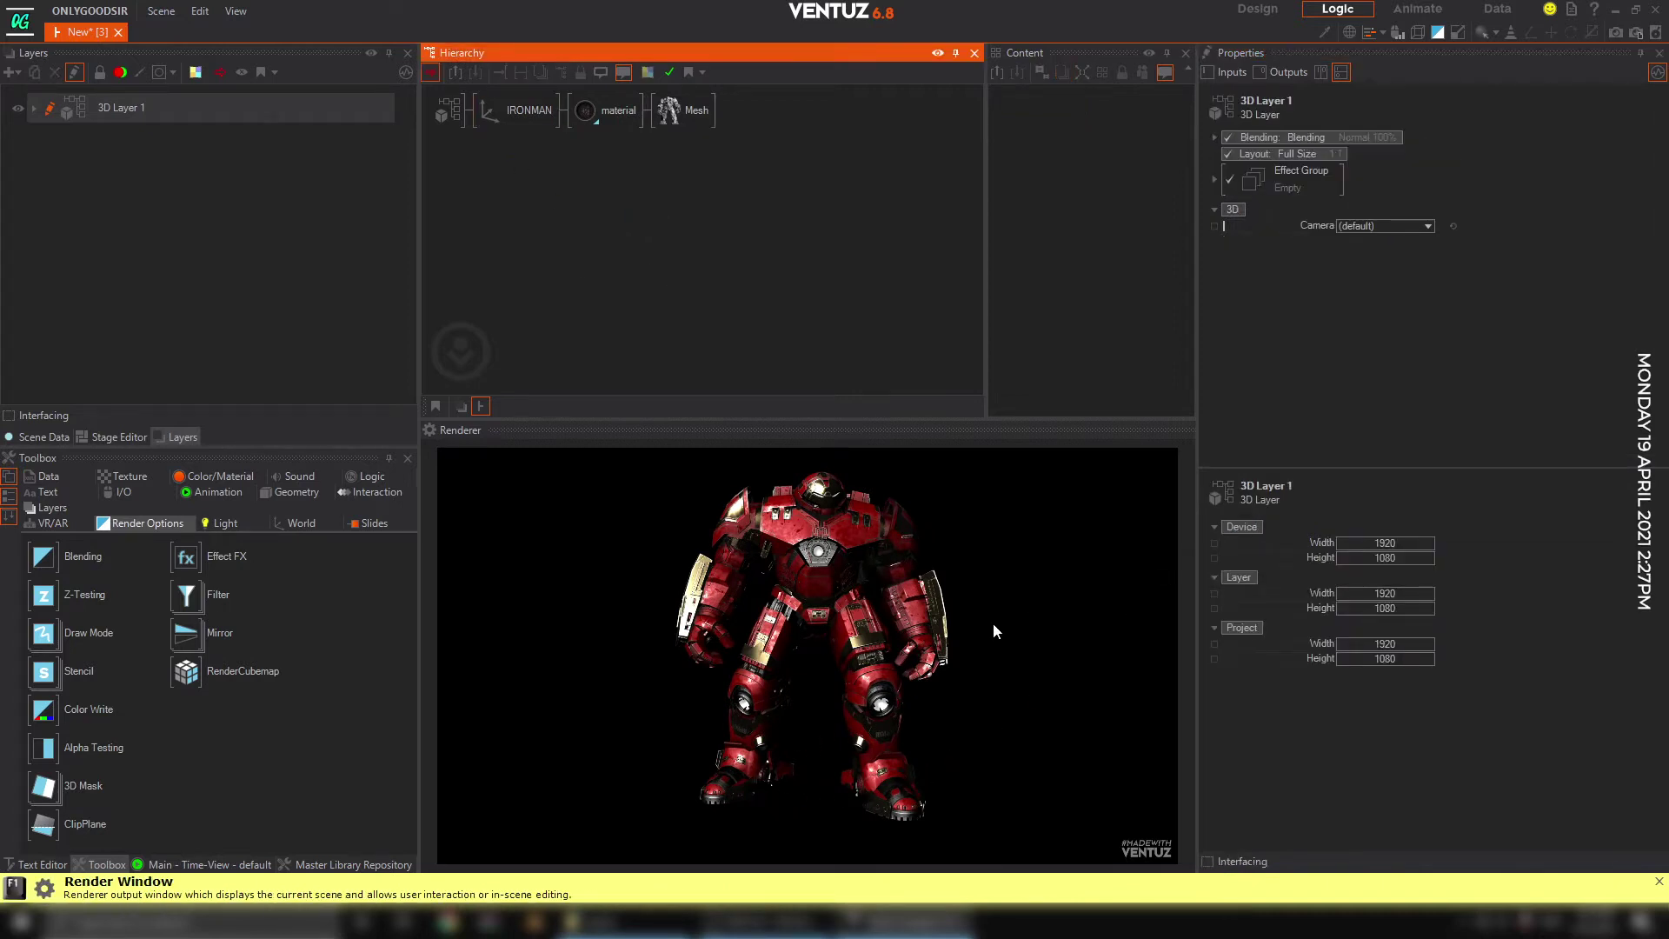
Add a ClipPlane node under the layer root as a separate branch below IRONMAN.
{"action": "left_click_drag", "start_coordinate": [44, 823], "coordinate": [489, 440]}
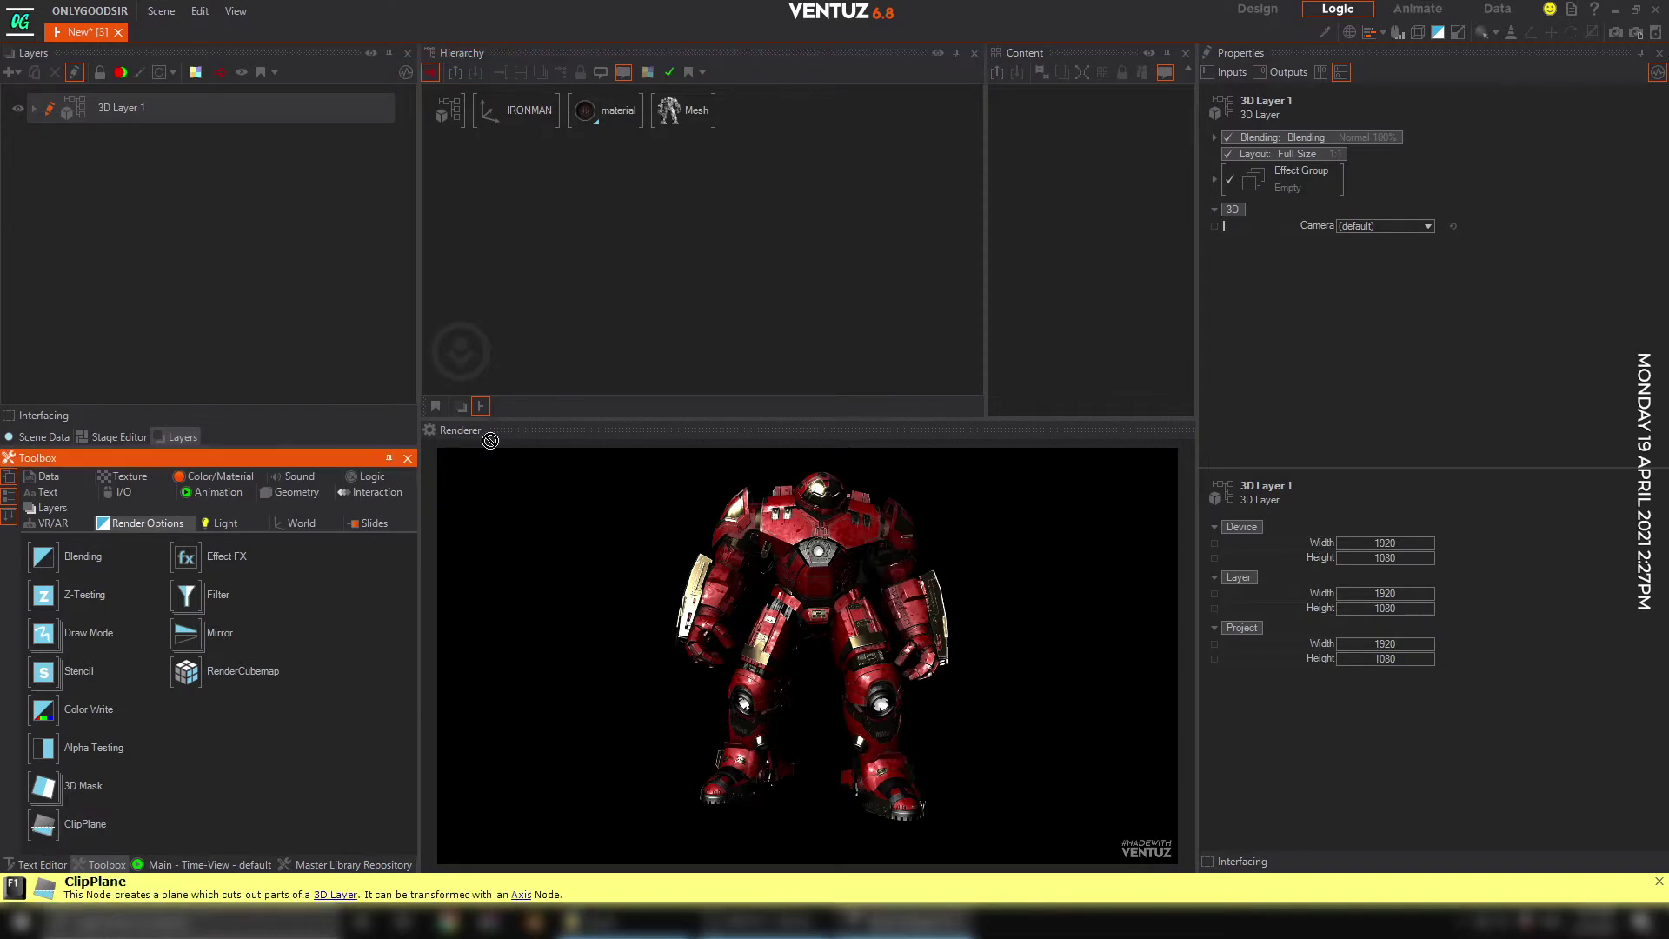
{"action": "left_click_drag", "start_coordinate": [526, 129], "coordinate": [527, 130]}
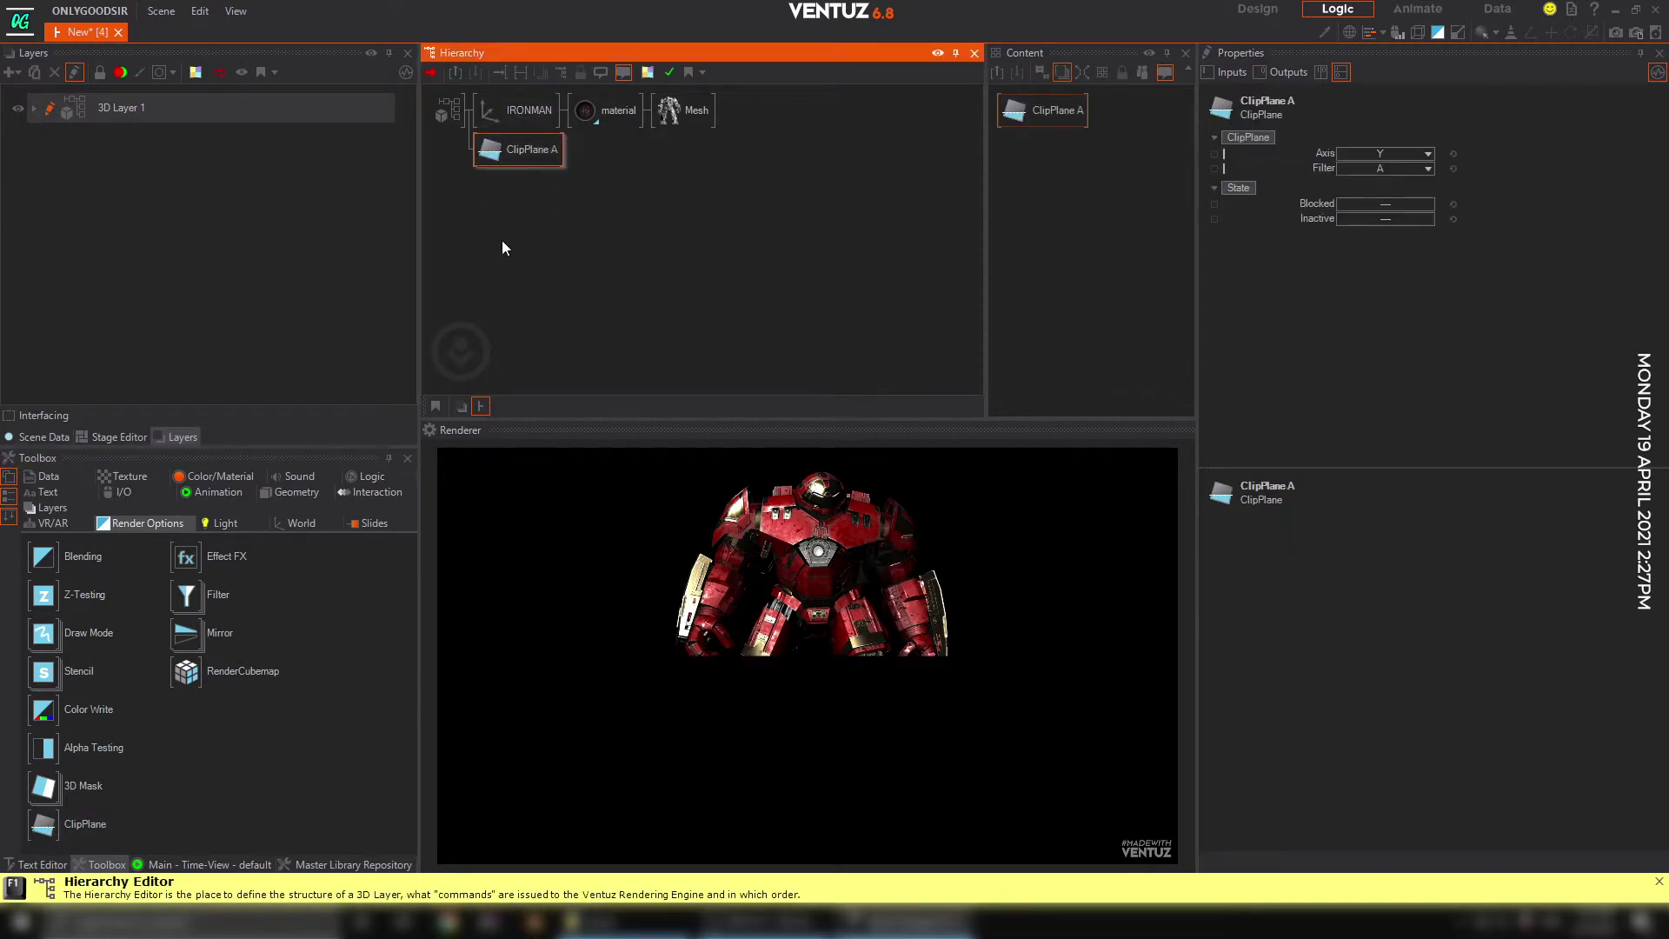
{"action": "left_click", "coordinate": [502, 249]}
{"action": "left_click", "coordinate": [522, 150]}
Try nesting the ClipPlane under the IRONMAN axis, and return it to its own branch under the root.
{"action": "left_click_drag", "start_coordinate": [511, 156], "coordinate": [605, 157]}
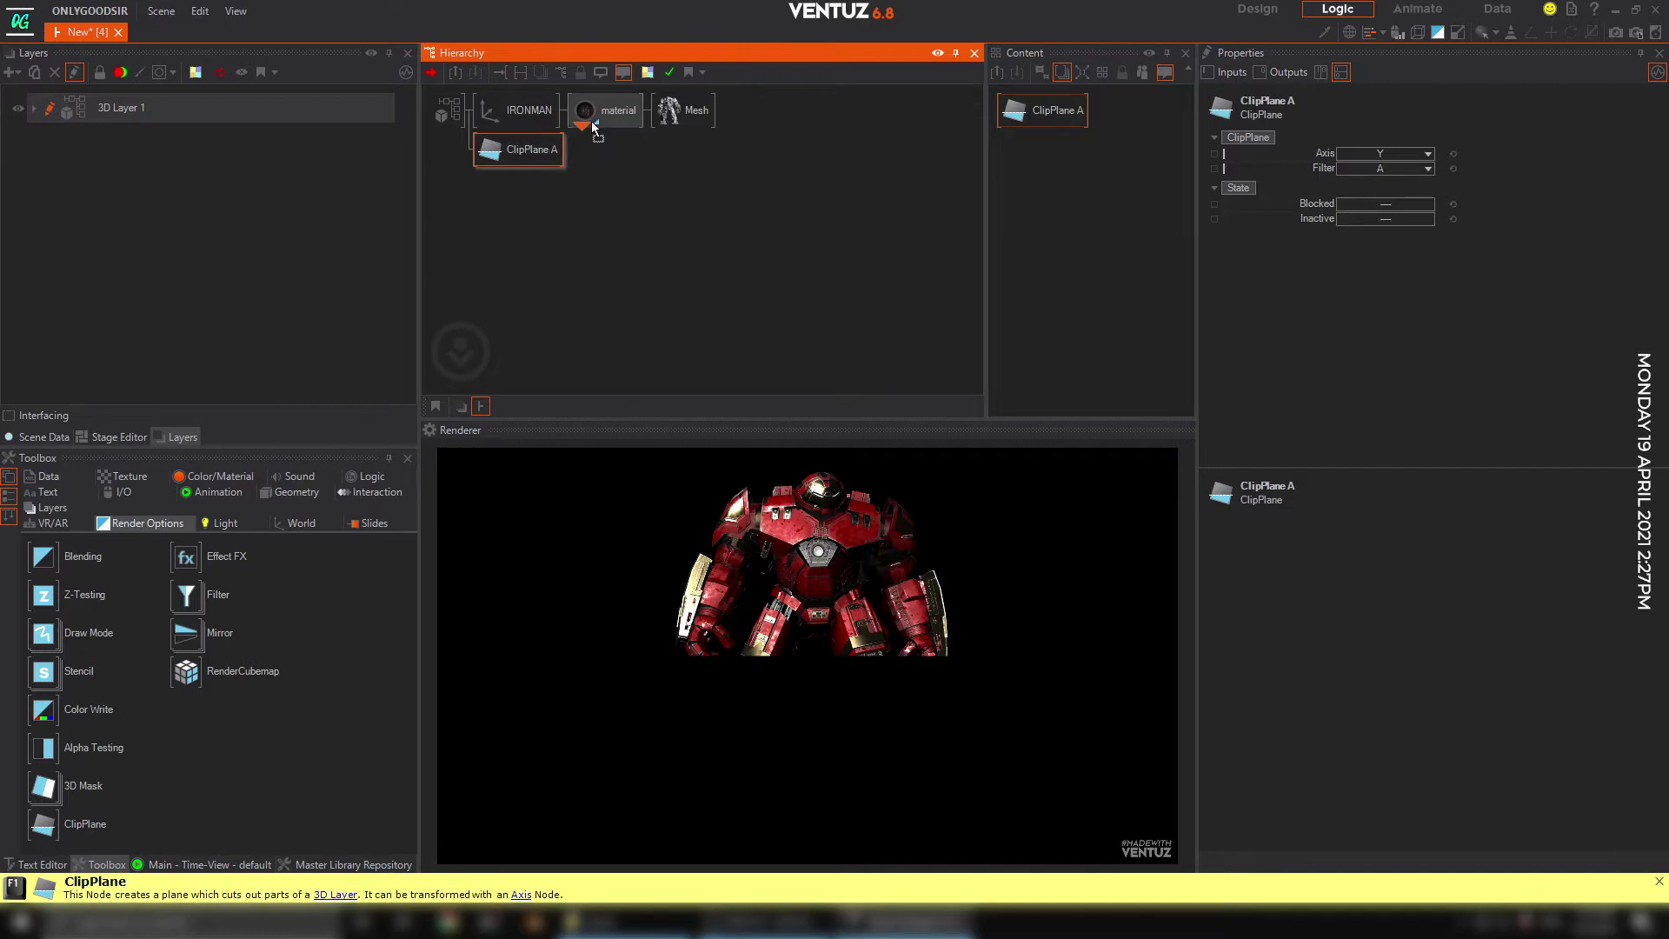
{"action": "left_click", "coordinate": [526, 114]}
{"action": "left_click_drag", "start_coordinate": [530, 111], "coordinate": [506, 114]}
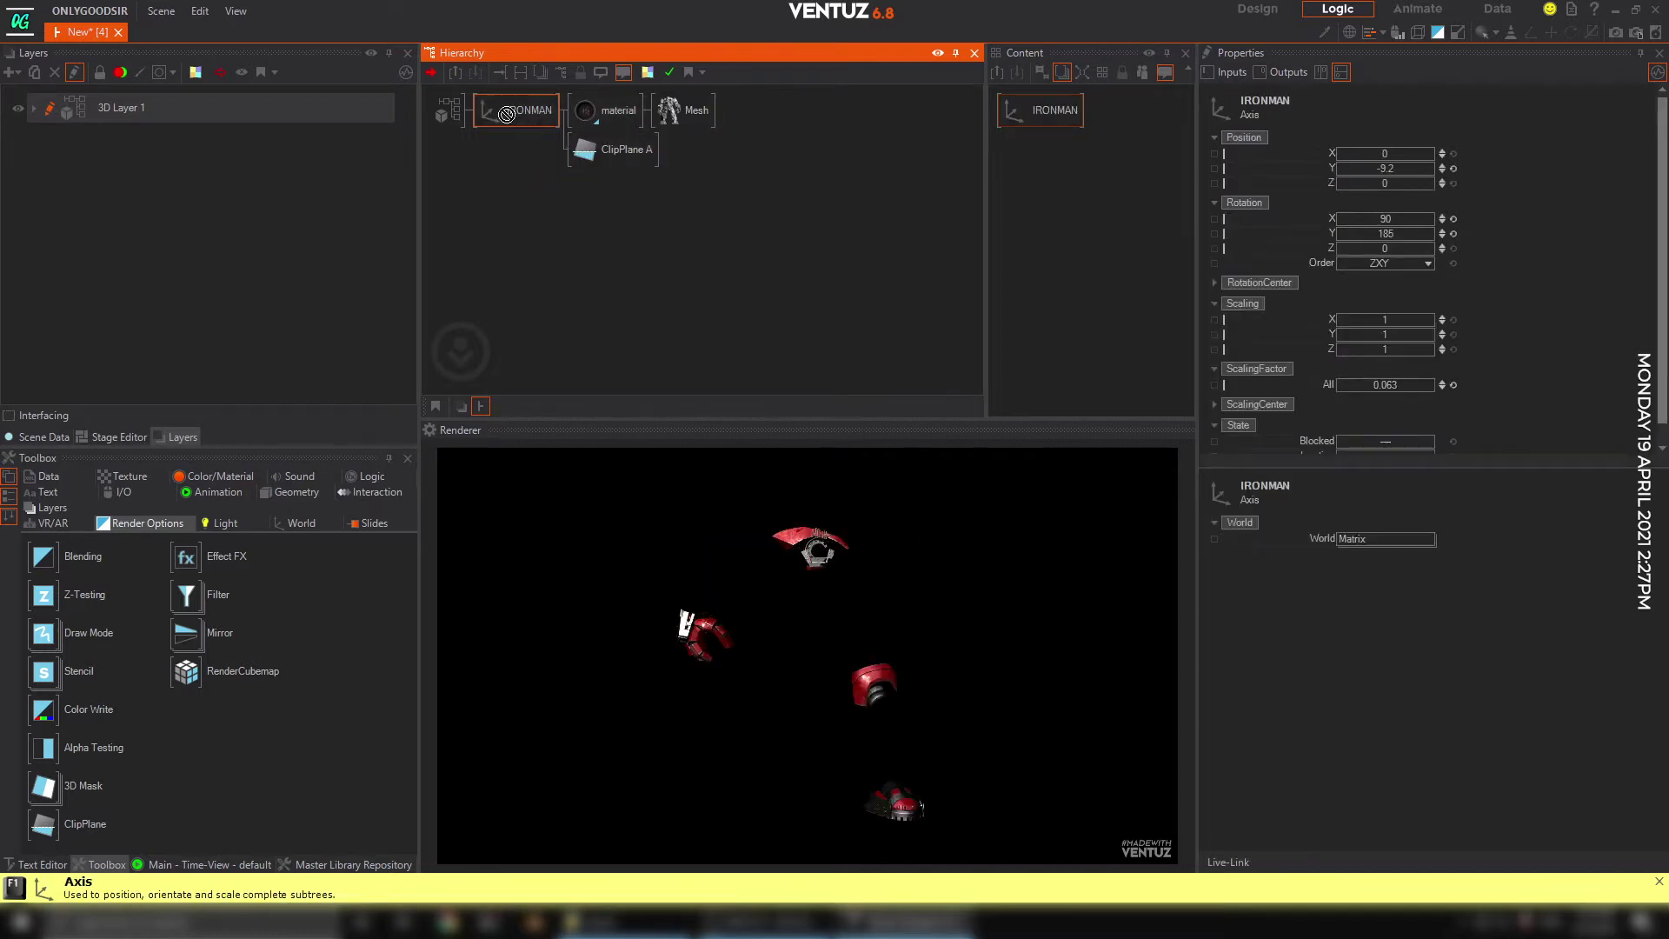
{"action": "left_click_drag", "start_coordinate": [609, 149], "coordinate": [520, 149]}
Insert an Axis node after the layer root as the parent of both the IRONMAN and ClipPlane branches.
{"action": "type", "text": "ax"}
{"action": "key", "text": "Return"}
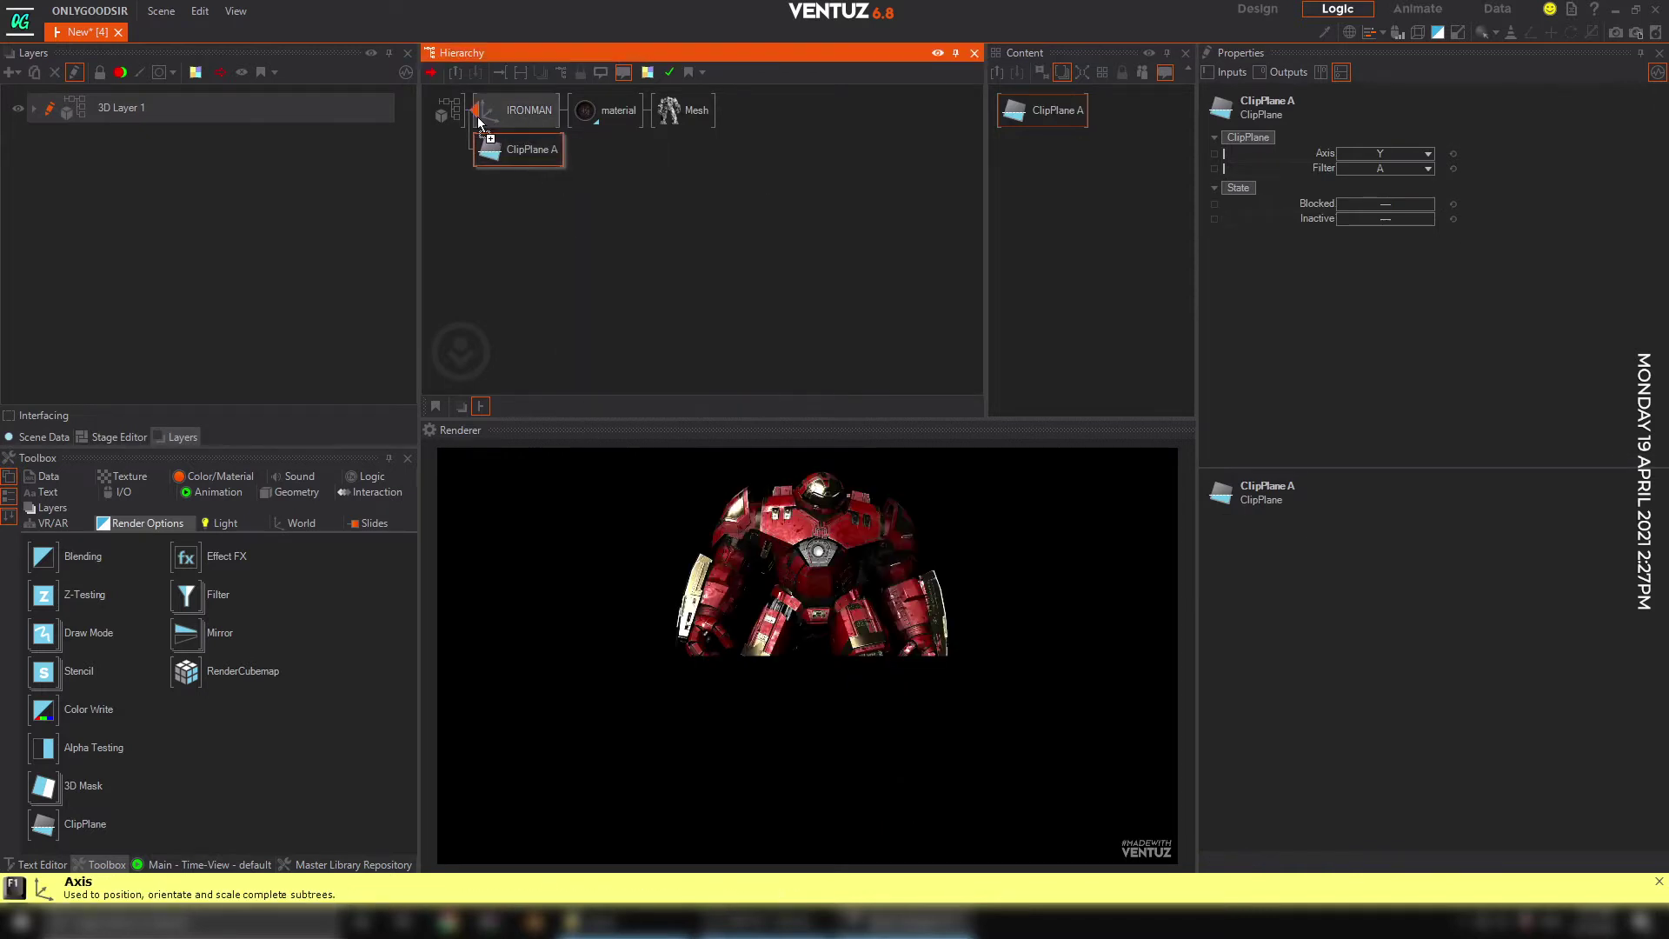
{"action": "left_click", "coordinate": [488, 132]}
{"action": "left_click_drag", "start_coordinate": [498, 156], "coordinate": [541, 154]}
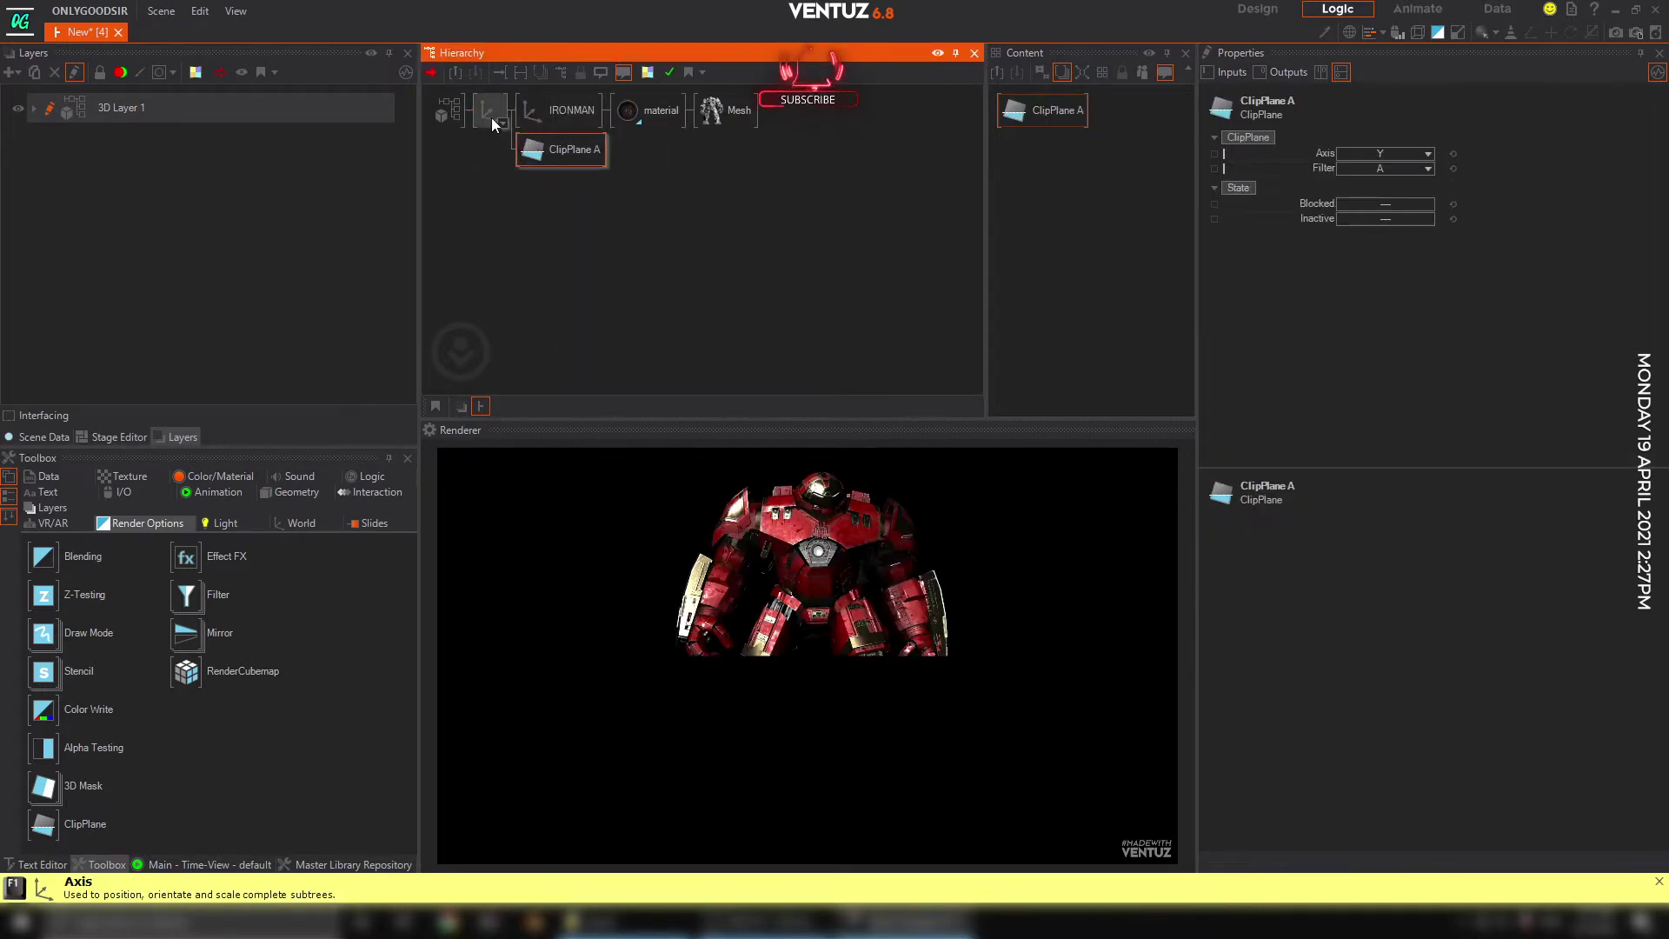
Set the parent Axis's position to X -0.3 and Y -2.49.
{"action": "left_click_drag", "start_coordinate": [1389, 153], "coordinate": [1343, 172]}
{"action": "left_click", "coordinate": [1452, 168]}
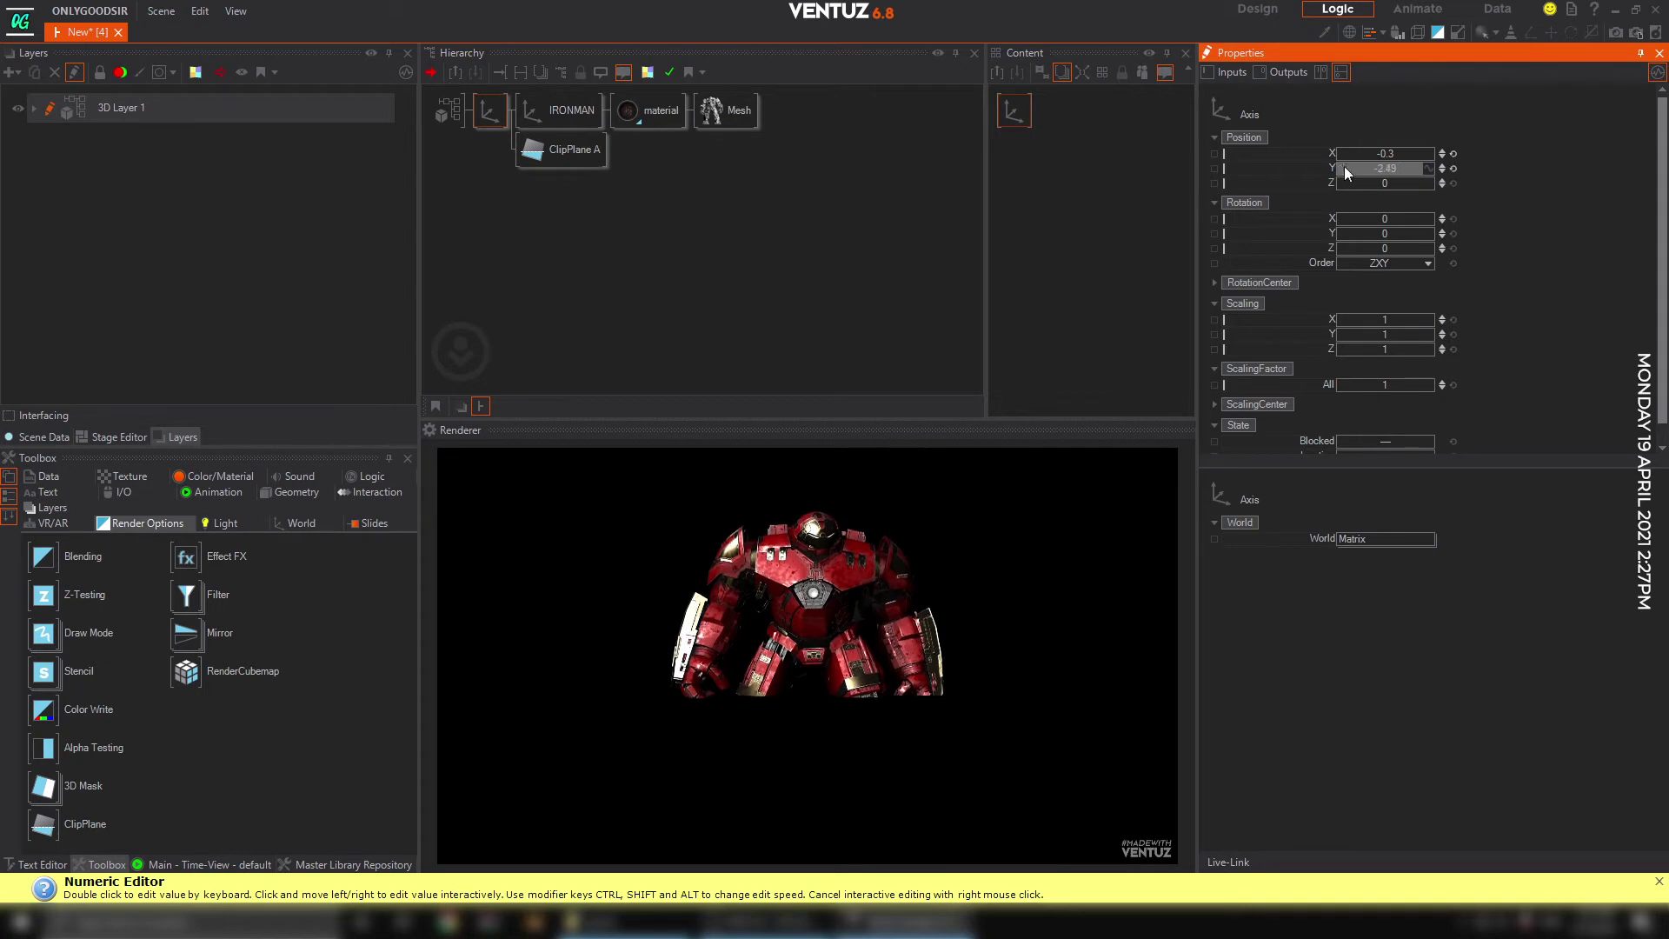
{"action": "left_click", "coordinate": [594, 211]}
Insert a separate Axis node in front of the ClipPlane in its branch.
{"action": "left_click", "coordinate": [561, 150]}
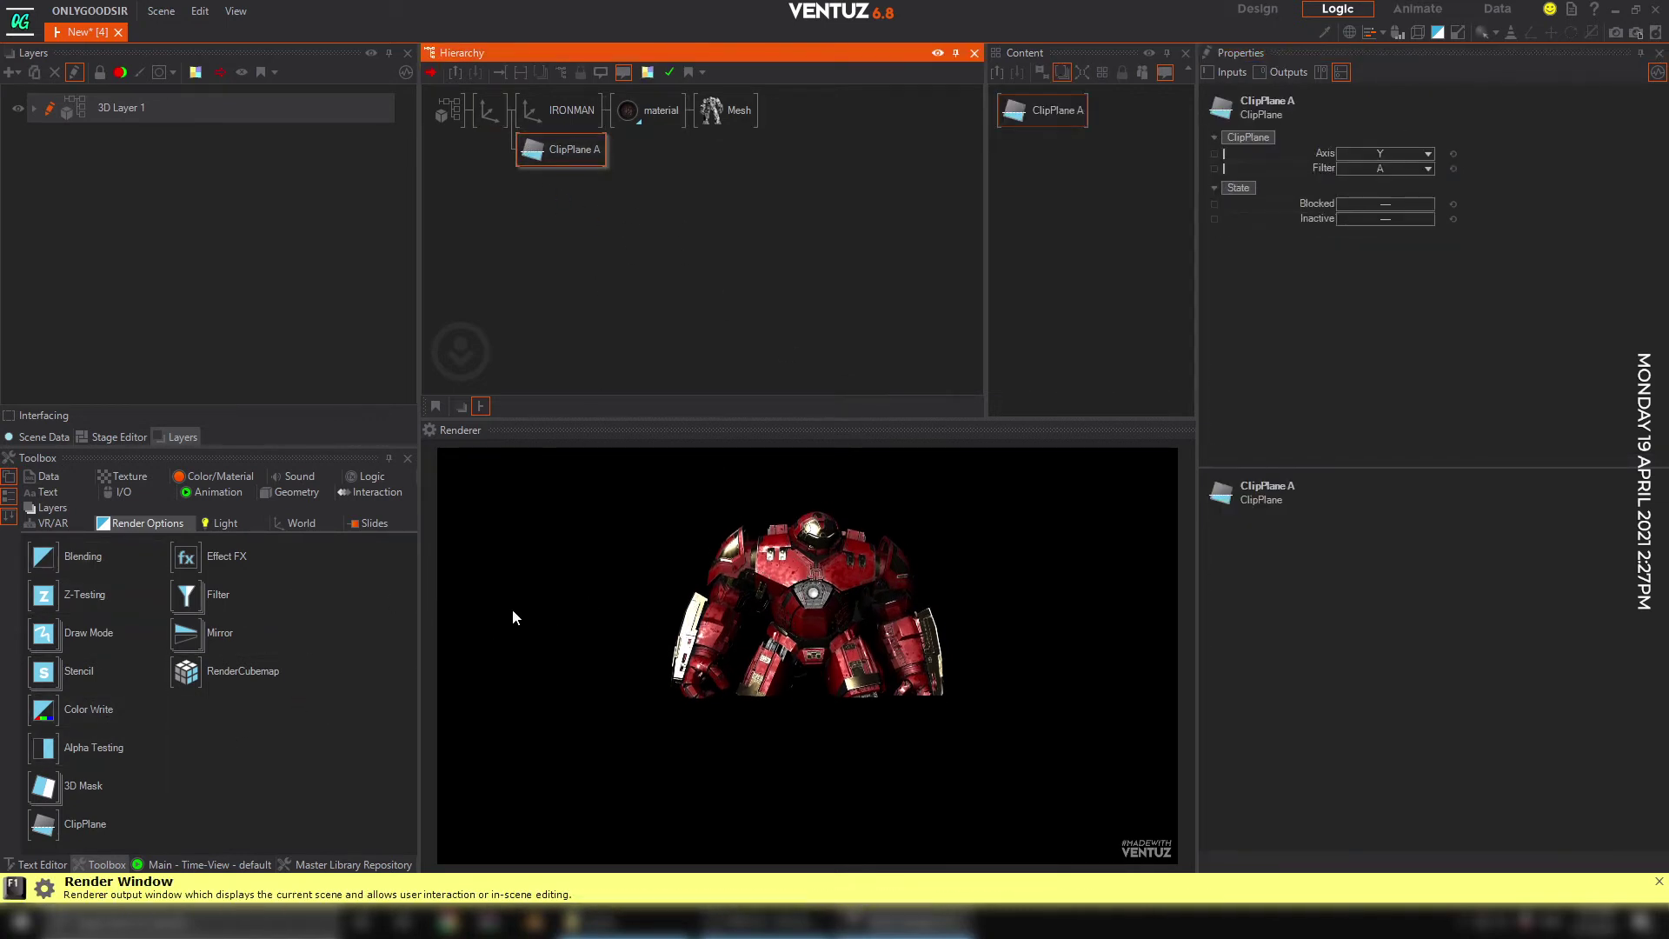
{"action": "left_click", "coordinate": [297, 523]}
{"action": "left_click_drag", "start_coordinate": [50, 556], "coordinate": [55, 560]}
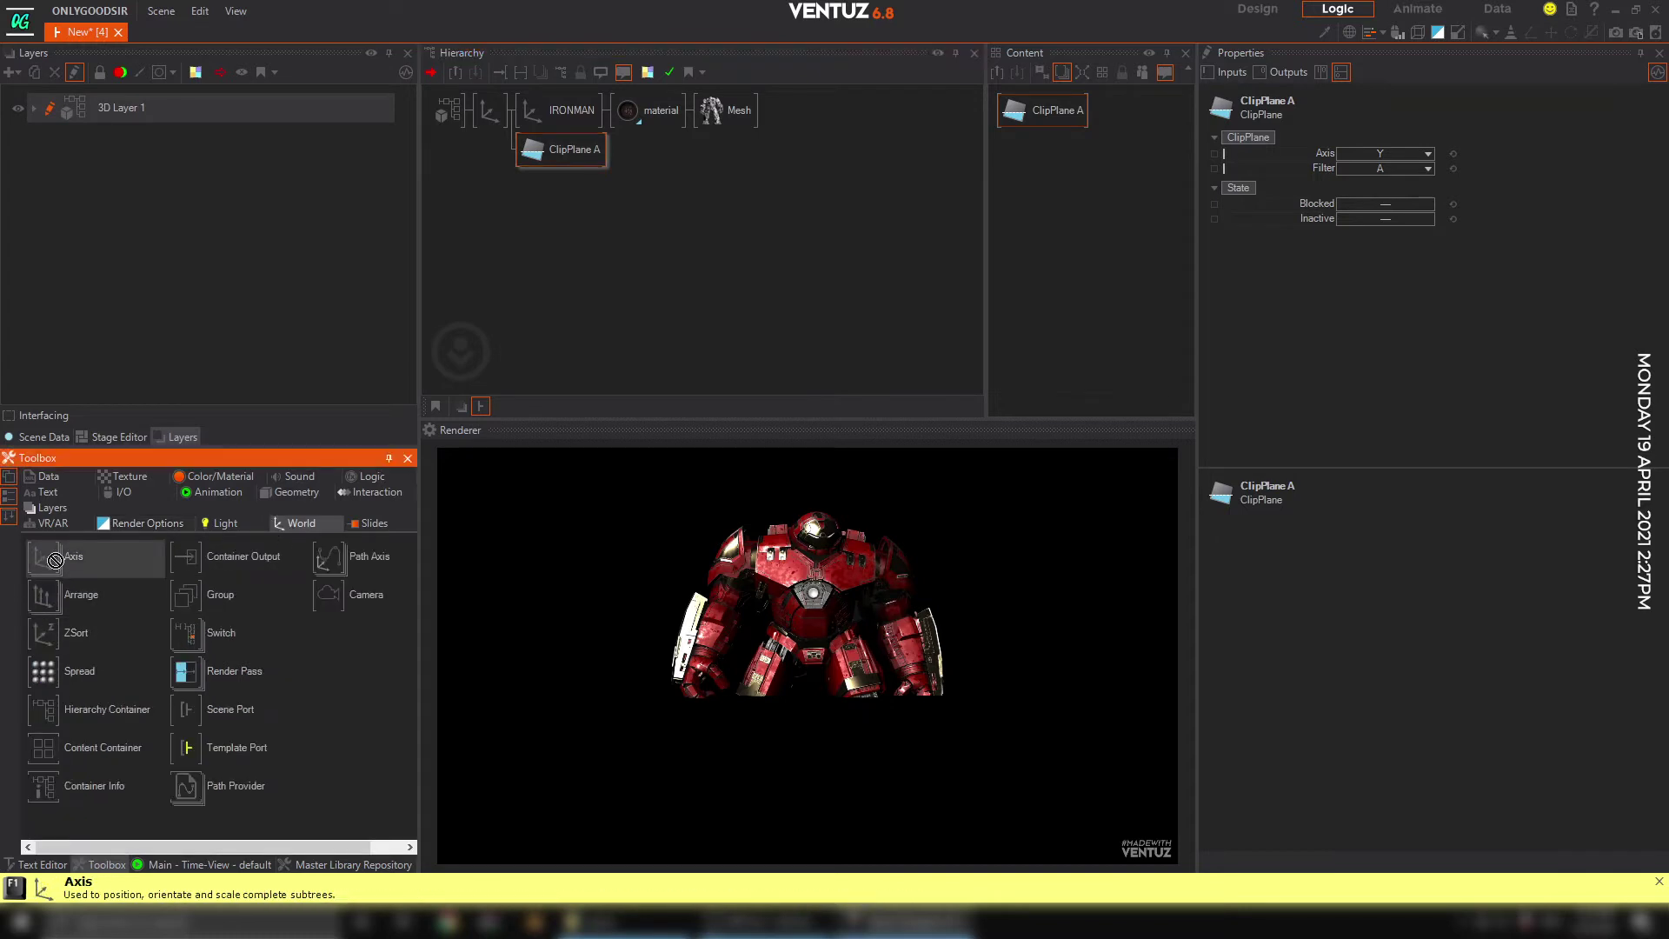
{"action": "left_click_drag", "start_coordinate": [518, 147], "coordinate": [521, 149]}
Set the Y rotation of the parent Axis above both branches to -16.
{"action": "left_click", "coordinate": [489, 106]}
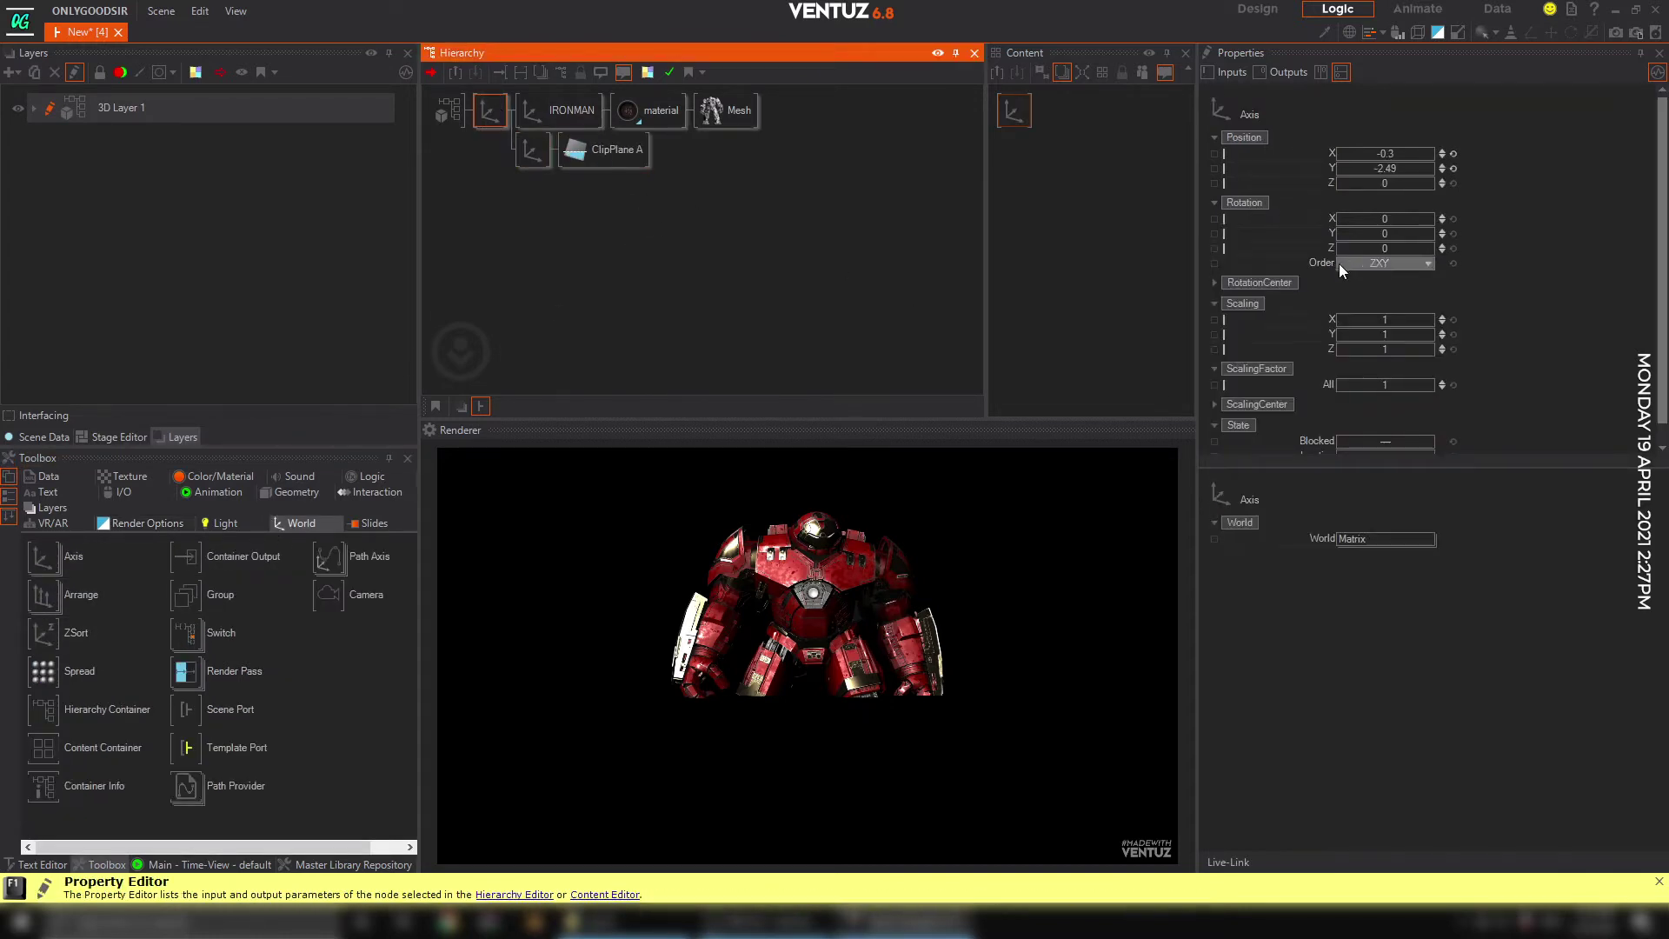
{"action": "left_click_drag", "start_coordinate": [1336, 235], "coordinate": [1444, 246]}
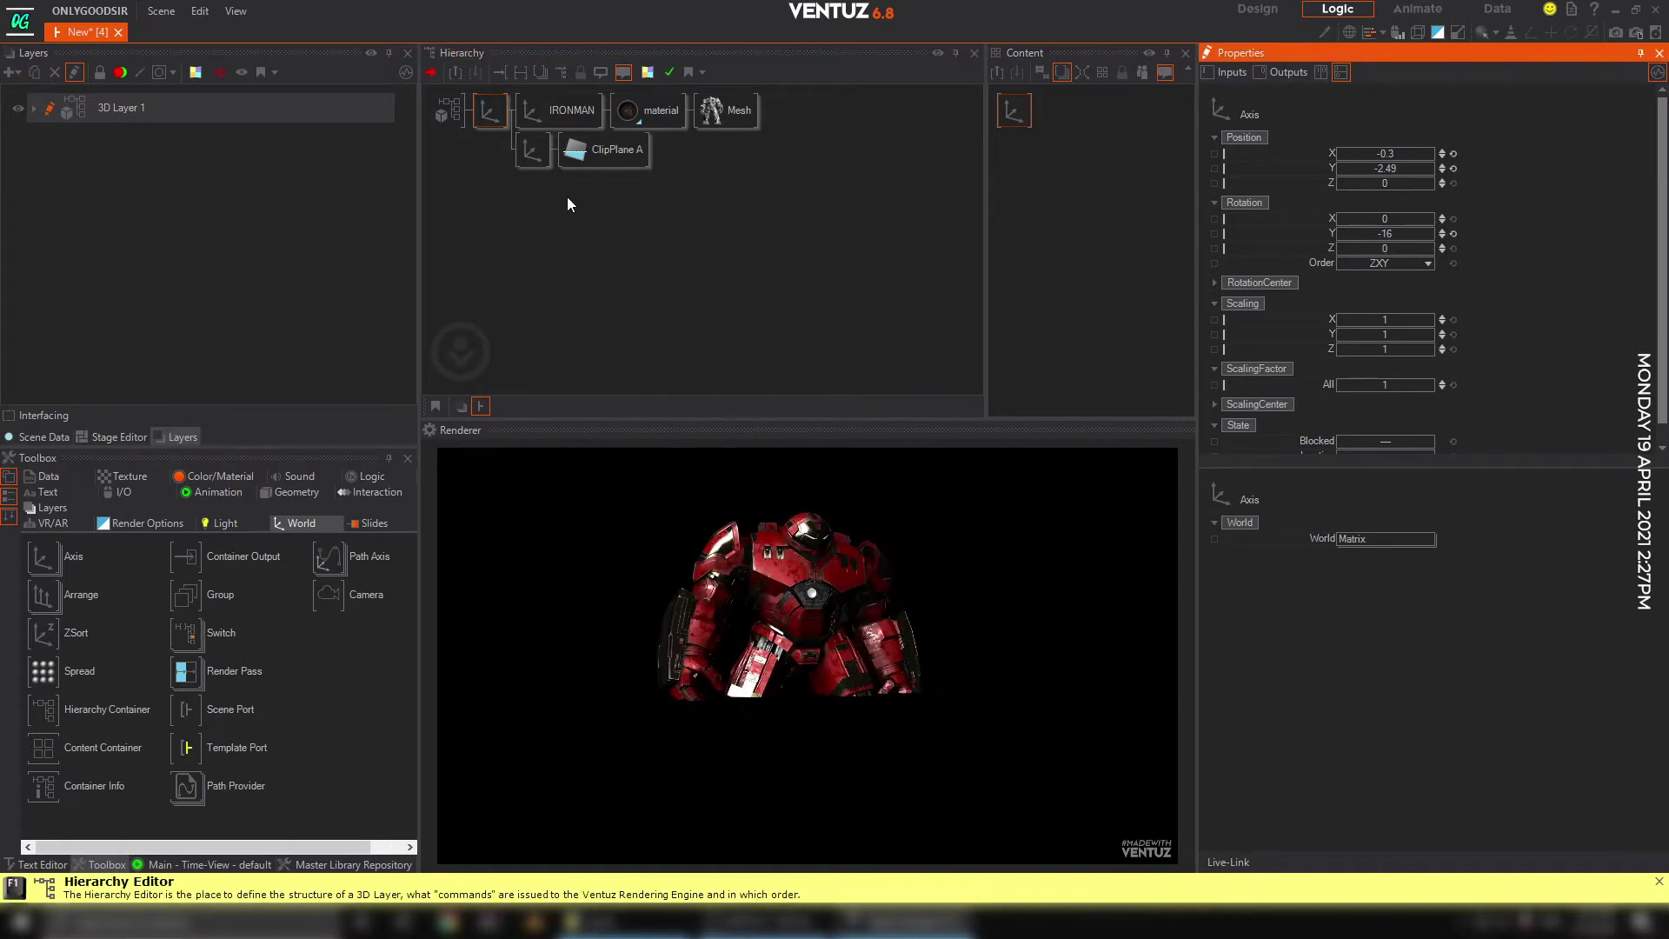
Give the ClipPlane's own Axis an X rotation of 90, a Y rotation of -9 and a Z position of 4.3.
{"action": "left_click", "coordinate": [532, 150]}
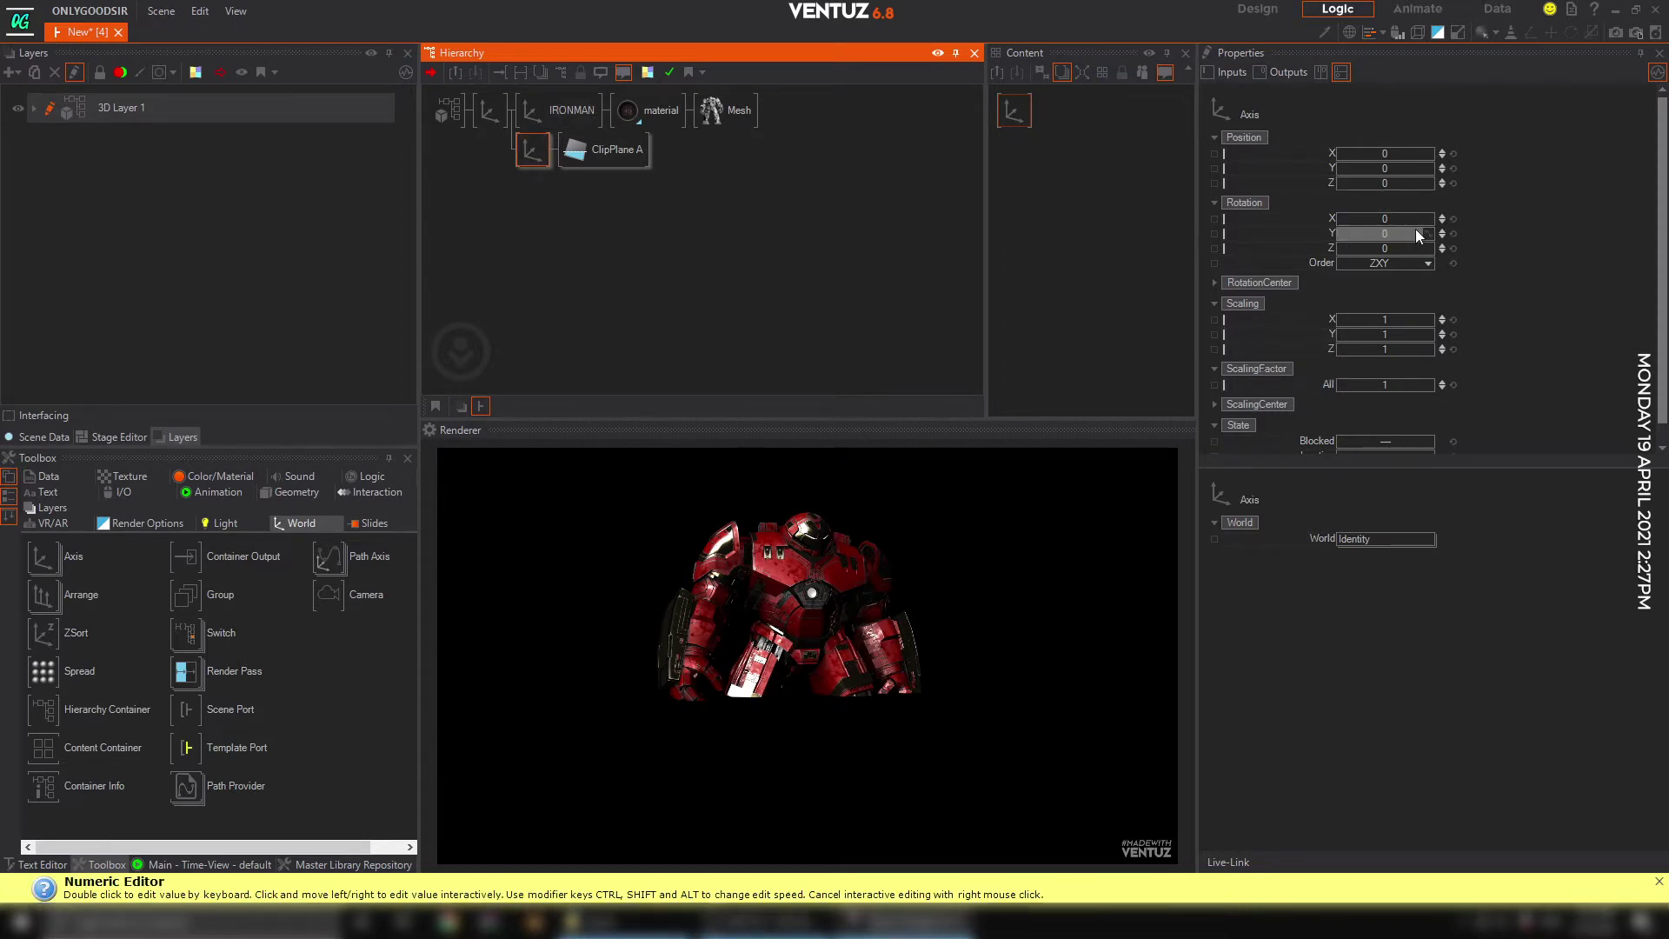
{"action": "left_click_drag", "start_coordinate": [1389, 219], "coordinate": [1432, 216]}
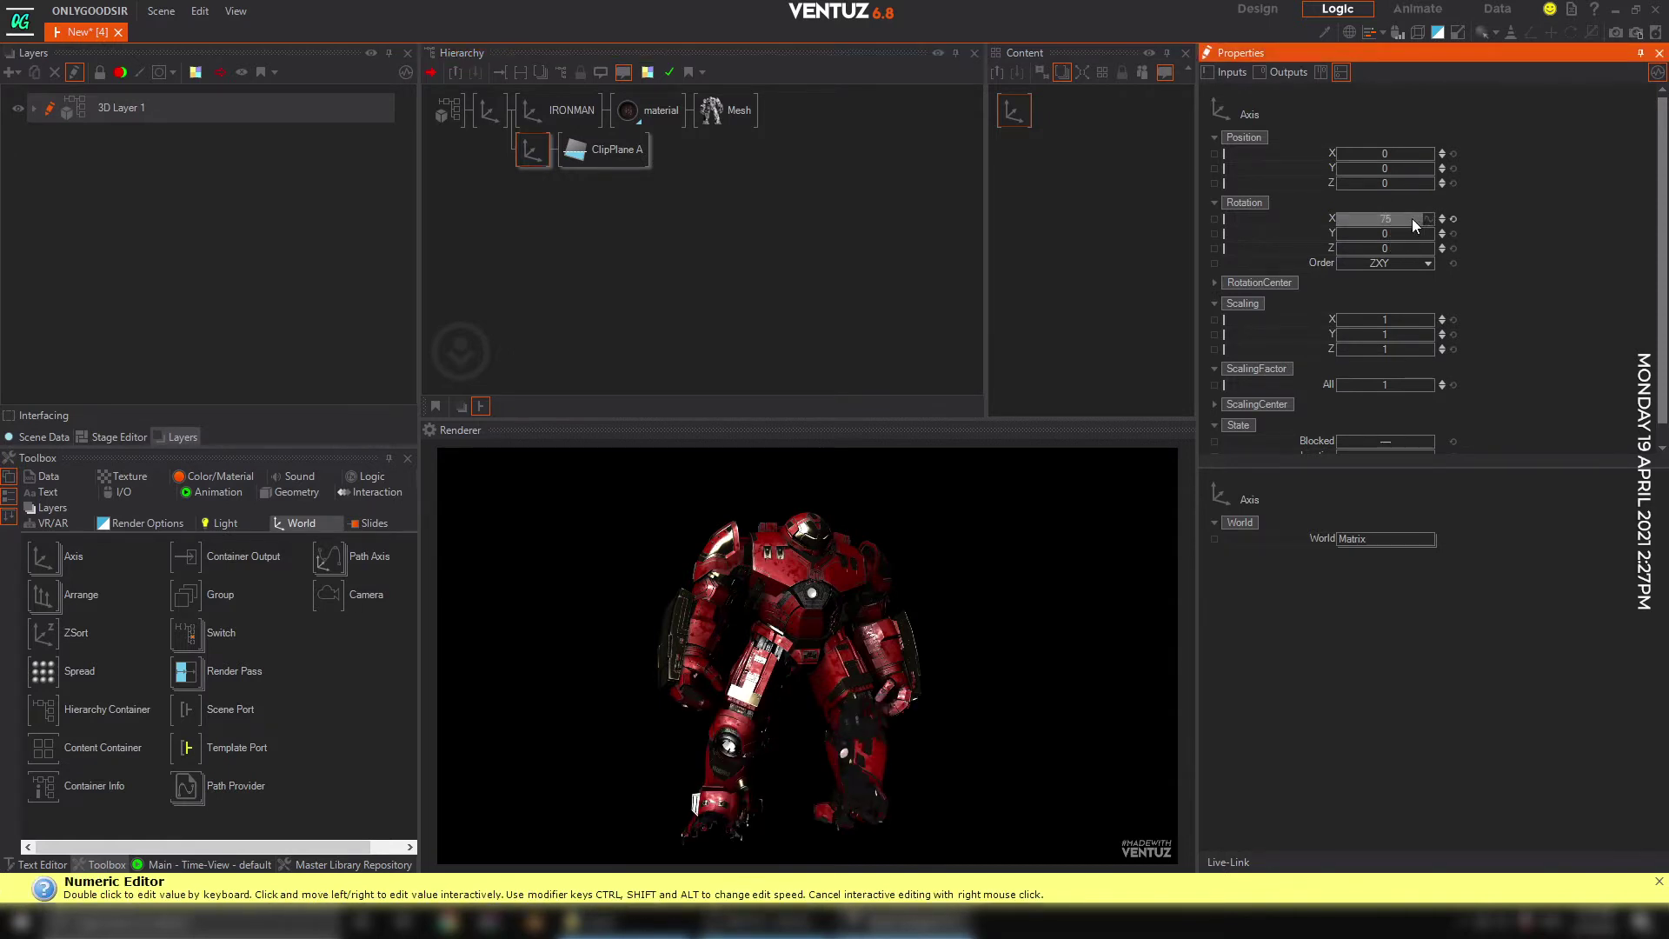
{"action": "double_click", "coordinate": [1411, 217]}
{"action": "type", "text": "90"}
{"action": "key", "text": "Return"}
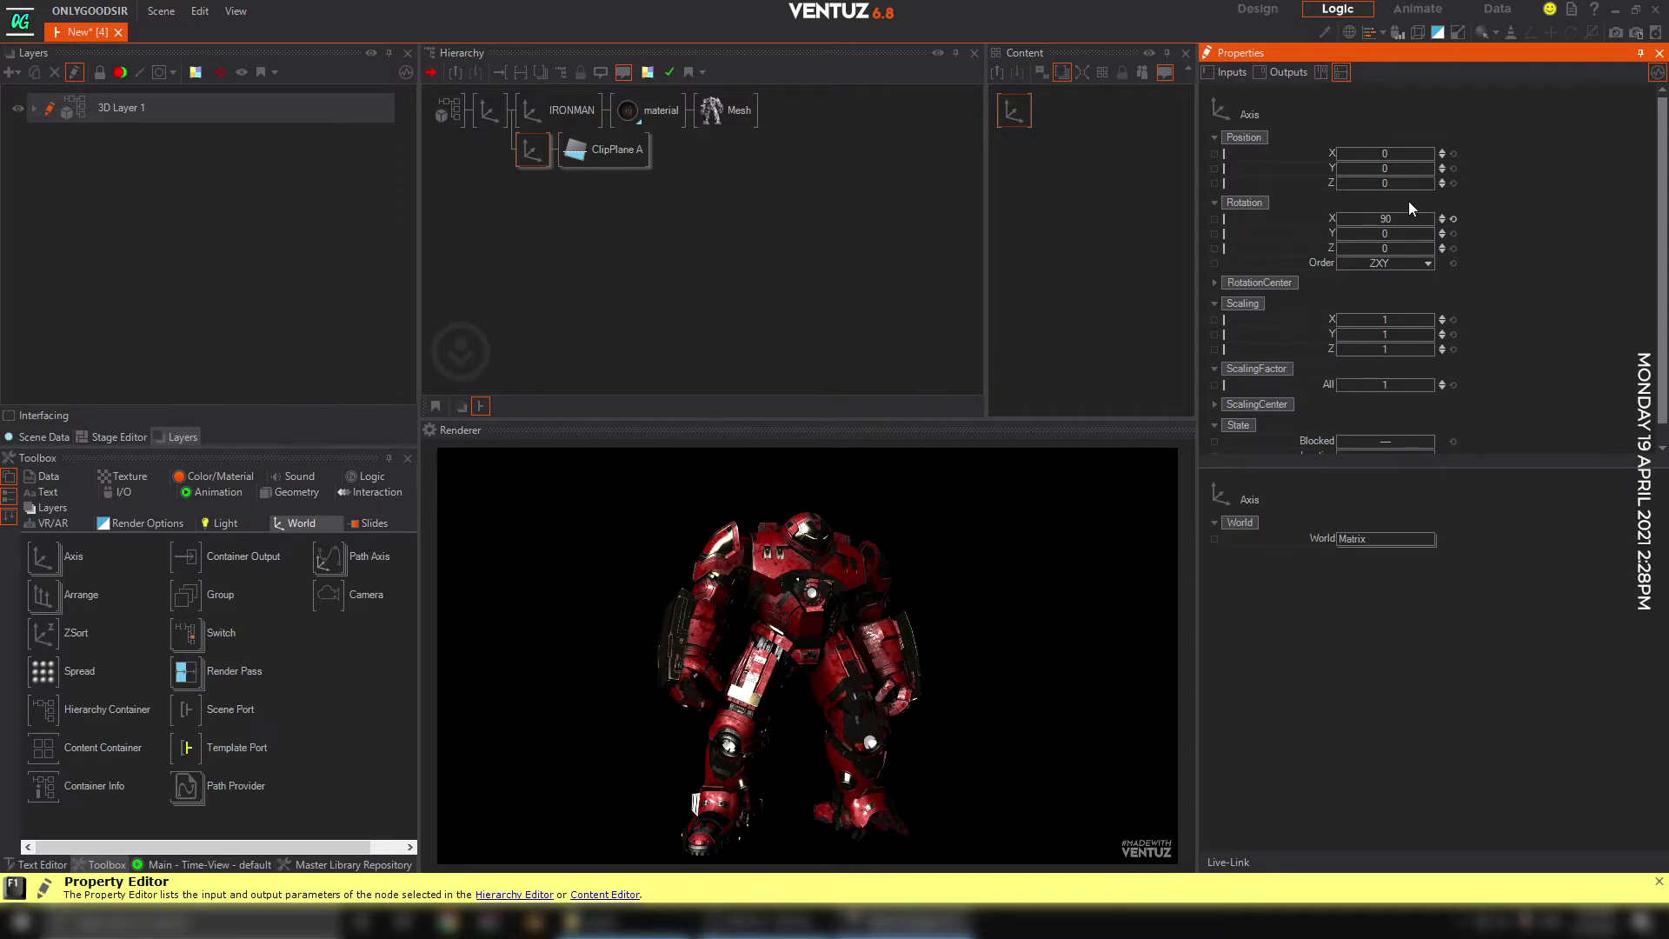
{"action": "left_click_drag", "start_coordinate": [1389, 181], "coordinate": [1328, 236]}
{"action": "mouse_move", "coordinate": [1385, 184]}
{"action": "left_mouse_down"}
{"action": "mouse_move", "coordinate": [1353, 186]}
{"action": "mouse_move", "coordinate": [1420, 187]}
{"action": "mouse_move", "coordinate": [1387, 190]}
{"action": "mouse_move", "coordinate": [1410, 227]}
{"action": "mouse_move", "coordinate": [1343, 187]}
{"action": "mouse_move", "coordinate": [1392, 190]}
{"action": "mouse_move", "coordinate": [1358, 193]}
{"action": "left_mouse_up"}
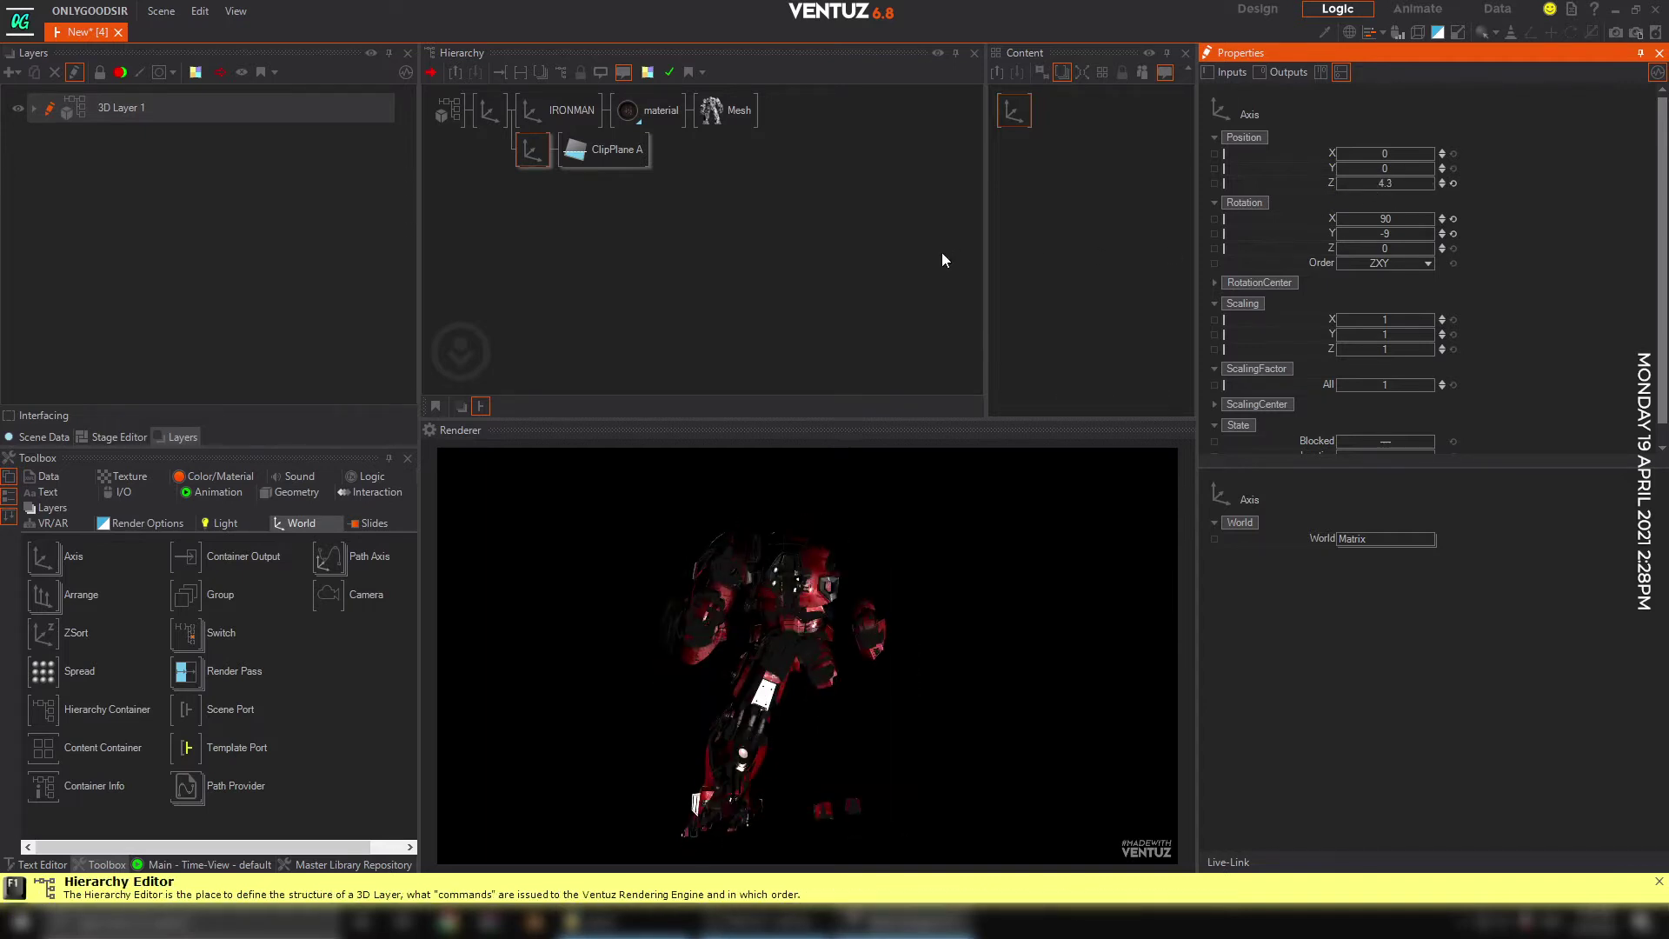
Link the Mesh into a second branch directly under IRONMAN and insert a new Material node before it.
{"action": "right_click_drag", "start_coordinate": [727, 109], "coordinate": [648, 104]}
{"action": "left_click", "coordinate": [687, 130]}
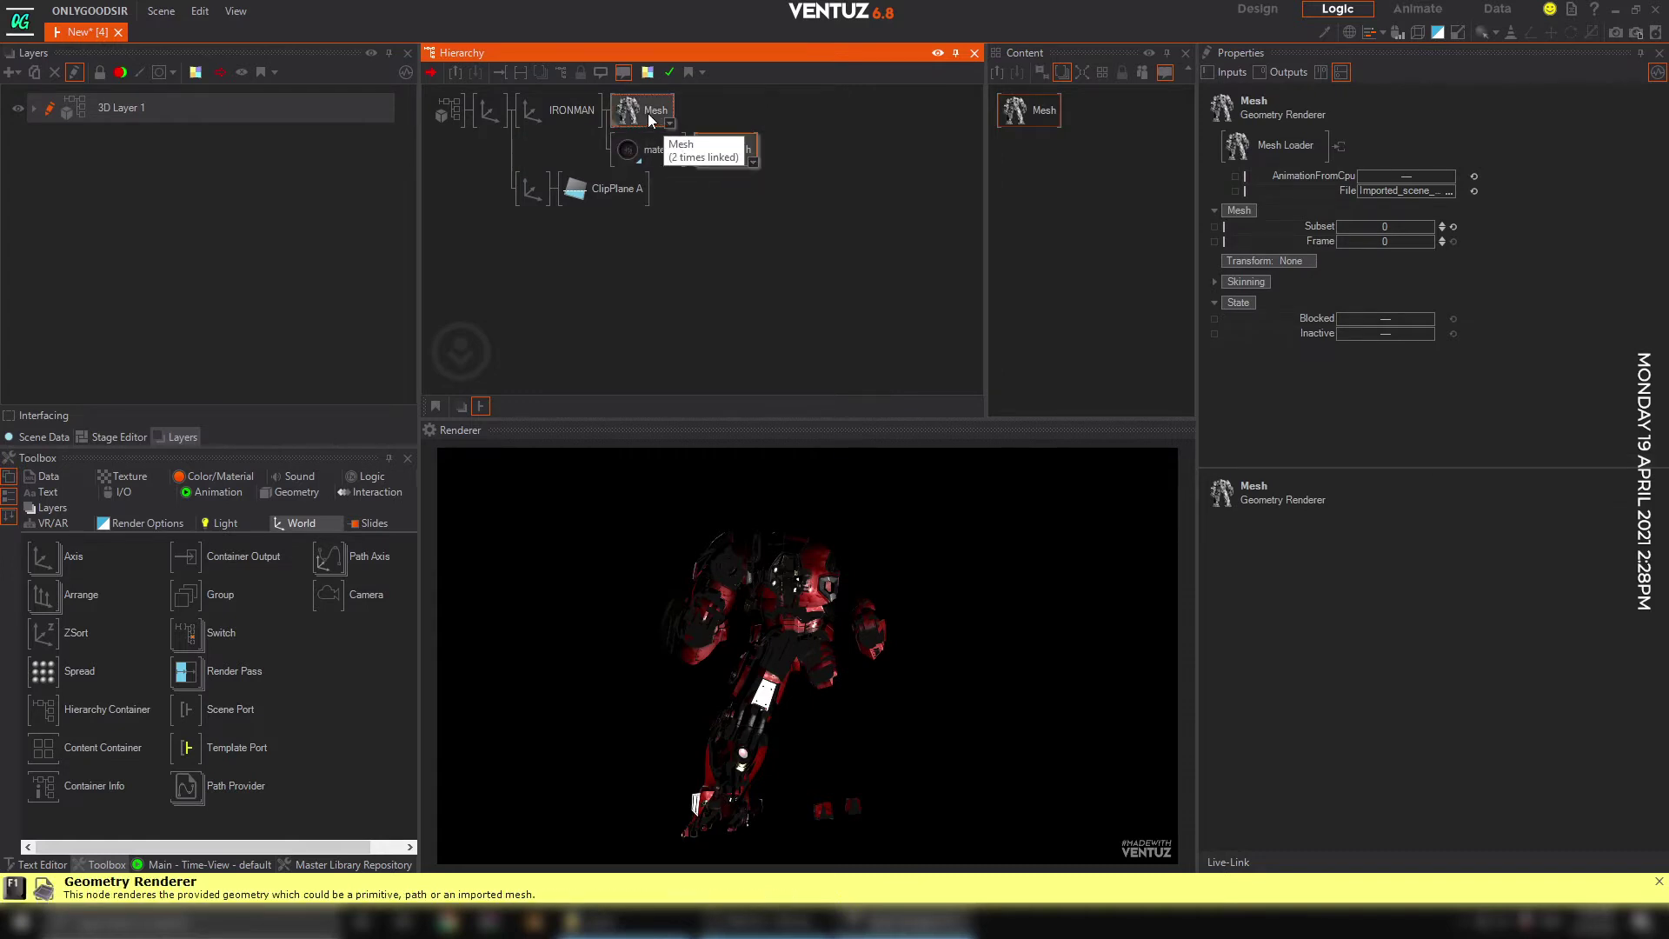
{"action": "left_click", "coordinate": [650, 111]}
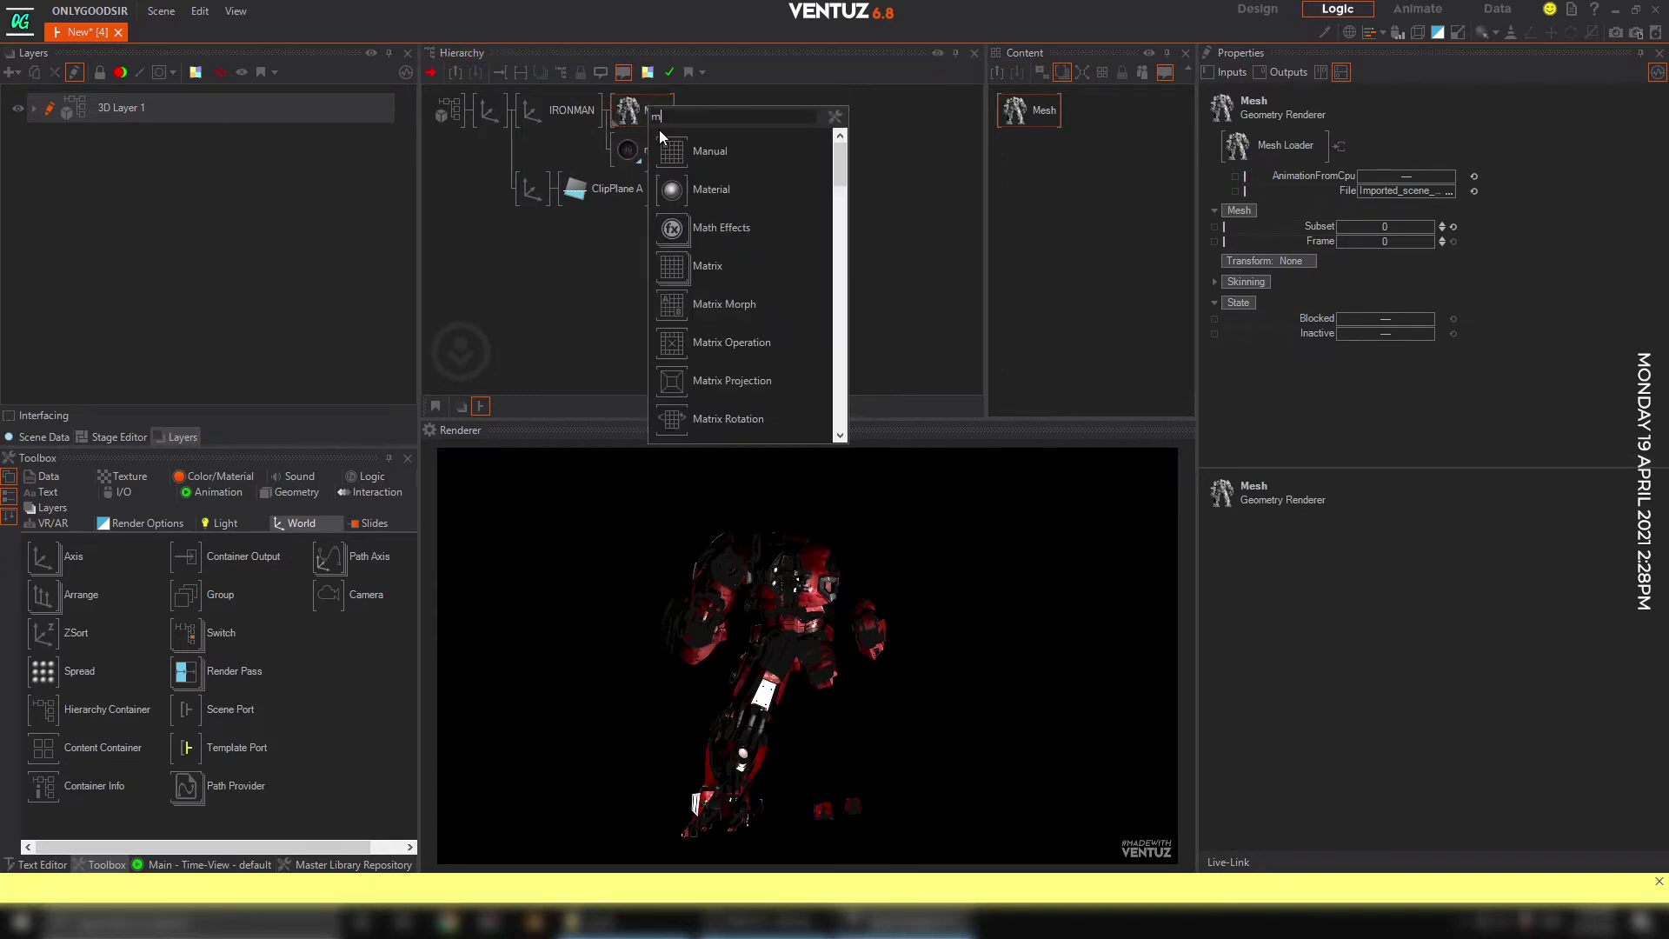
{"action": "left_click_drag", "start_coordinate": [620, 111], "coordinate": [622, 111]}
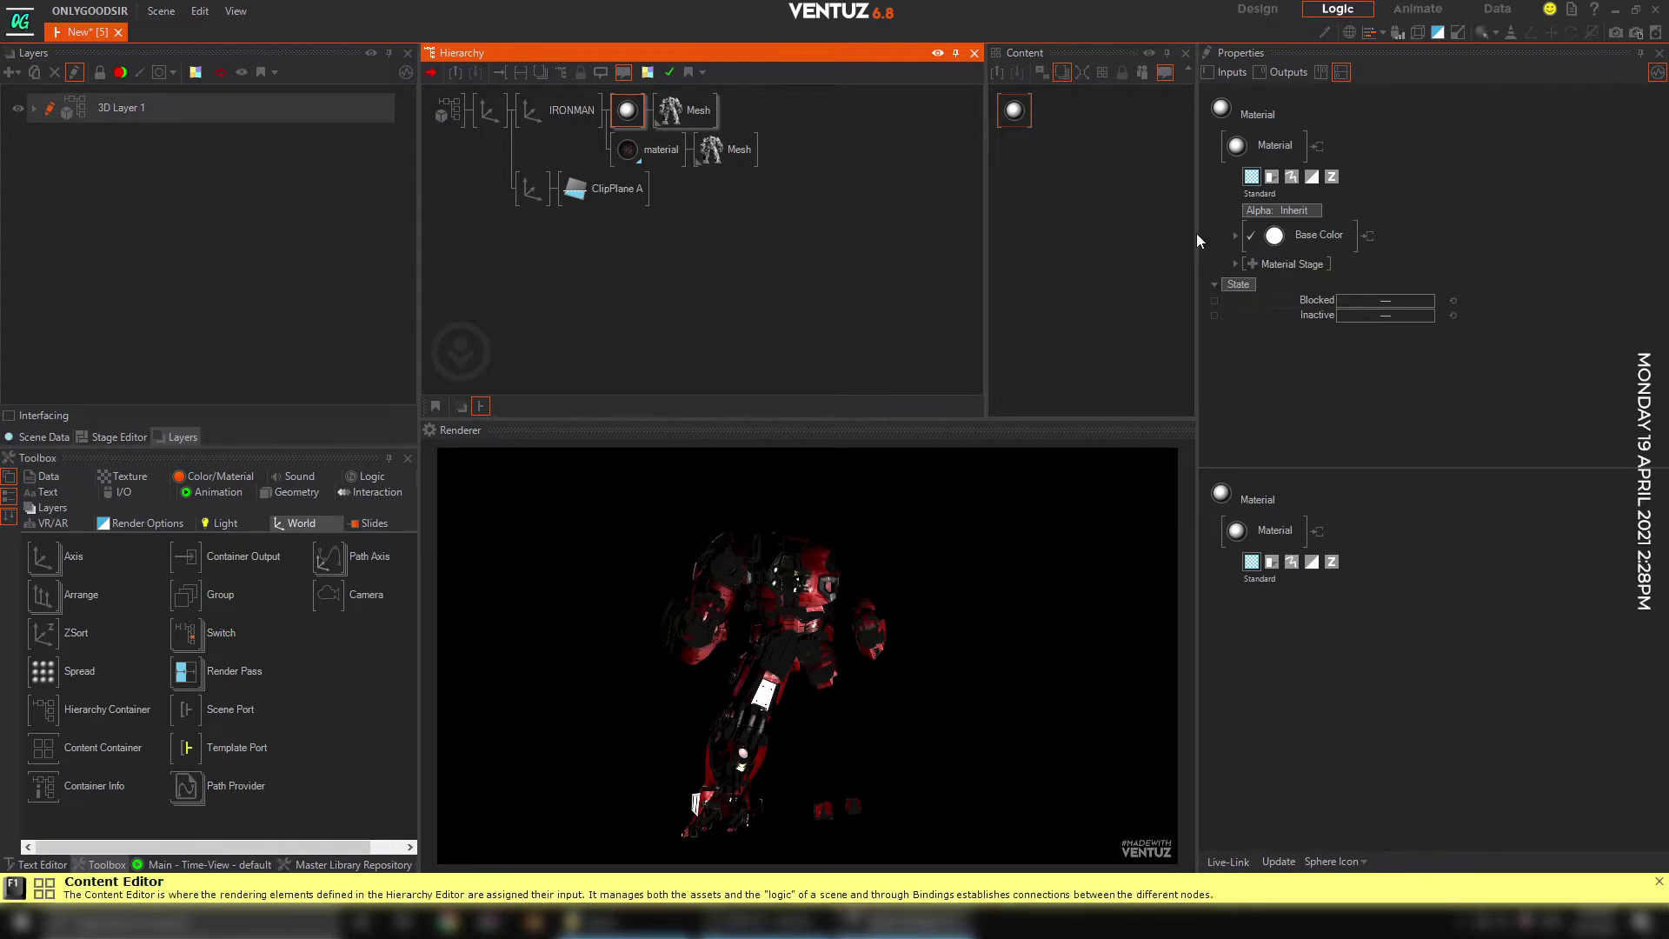
Set the new Material's Draw Mode drawing option to Solid.
{"action": "left_click", "coordinate": [1291, 178]}
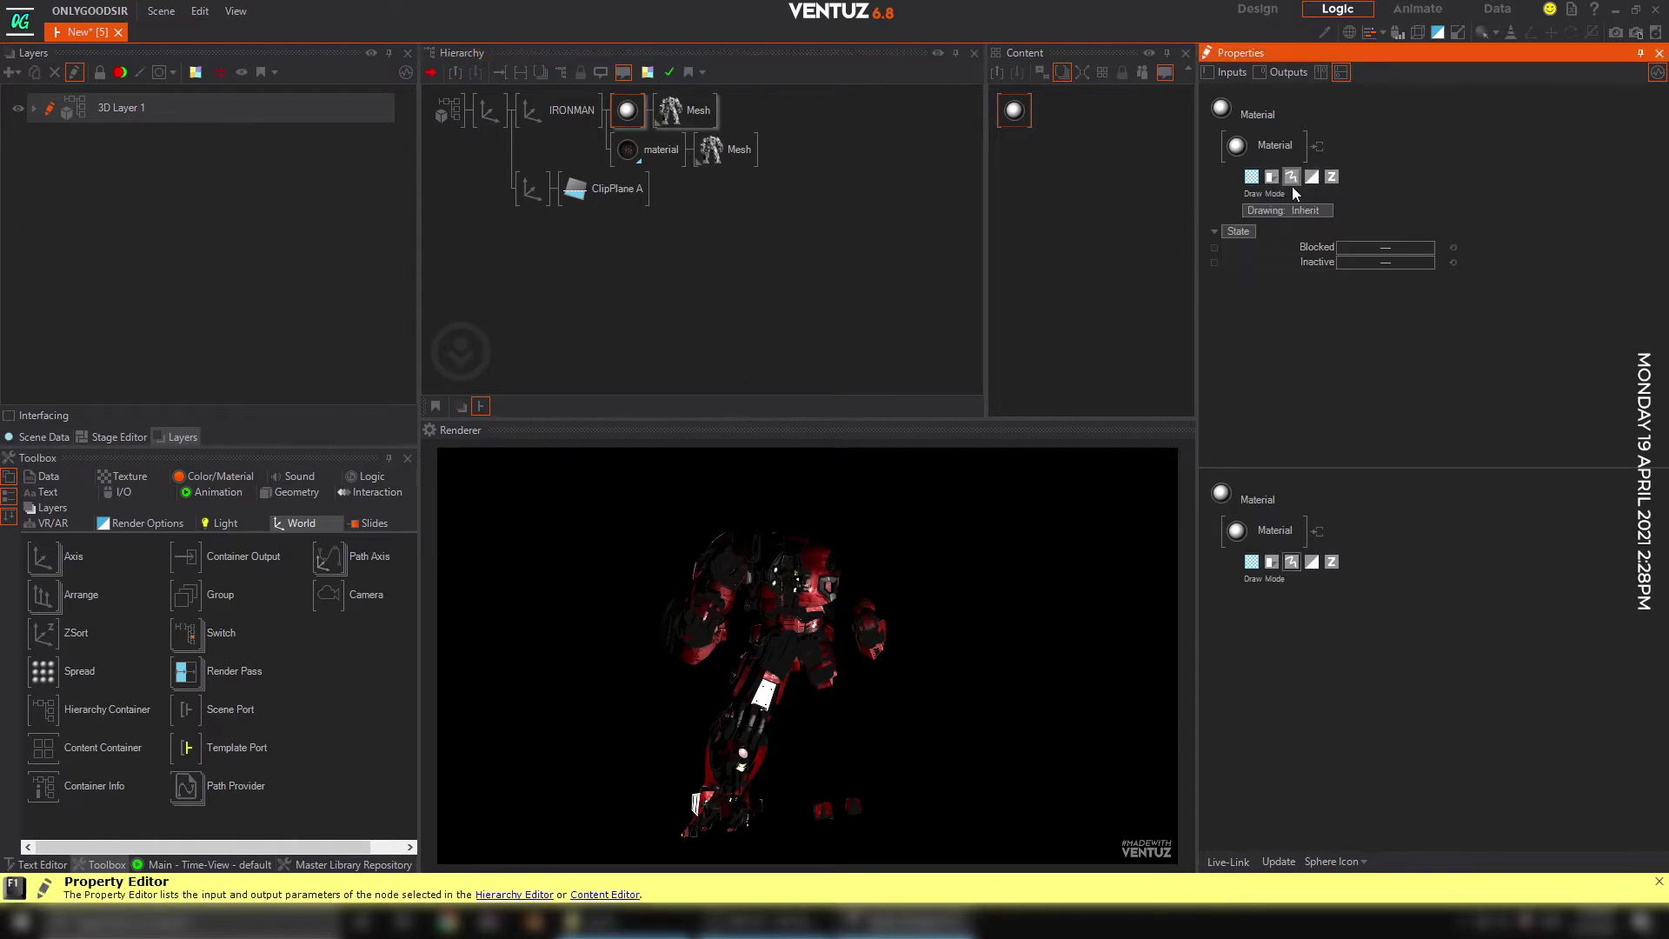
{"action": "left_click", "coordinate": [1311, 212]}
{"action": "left_click", "coordinate": [1277, 247]}
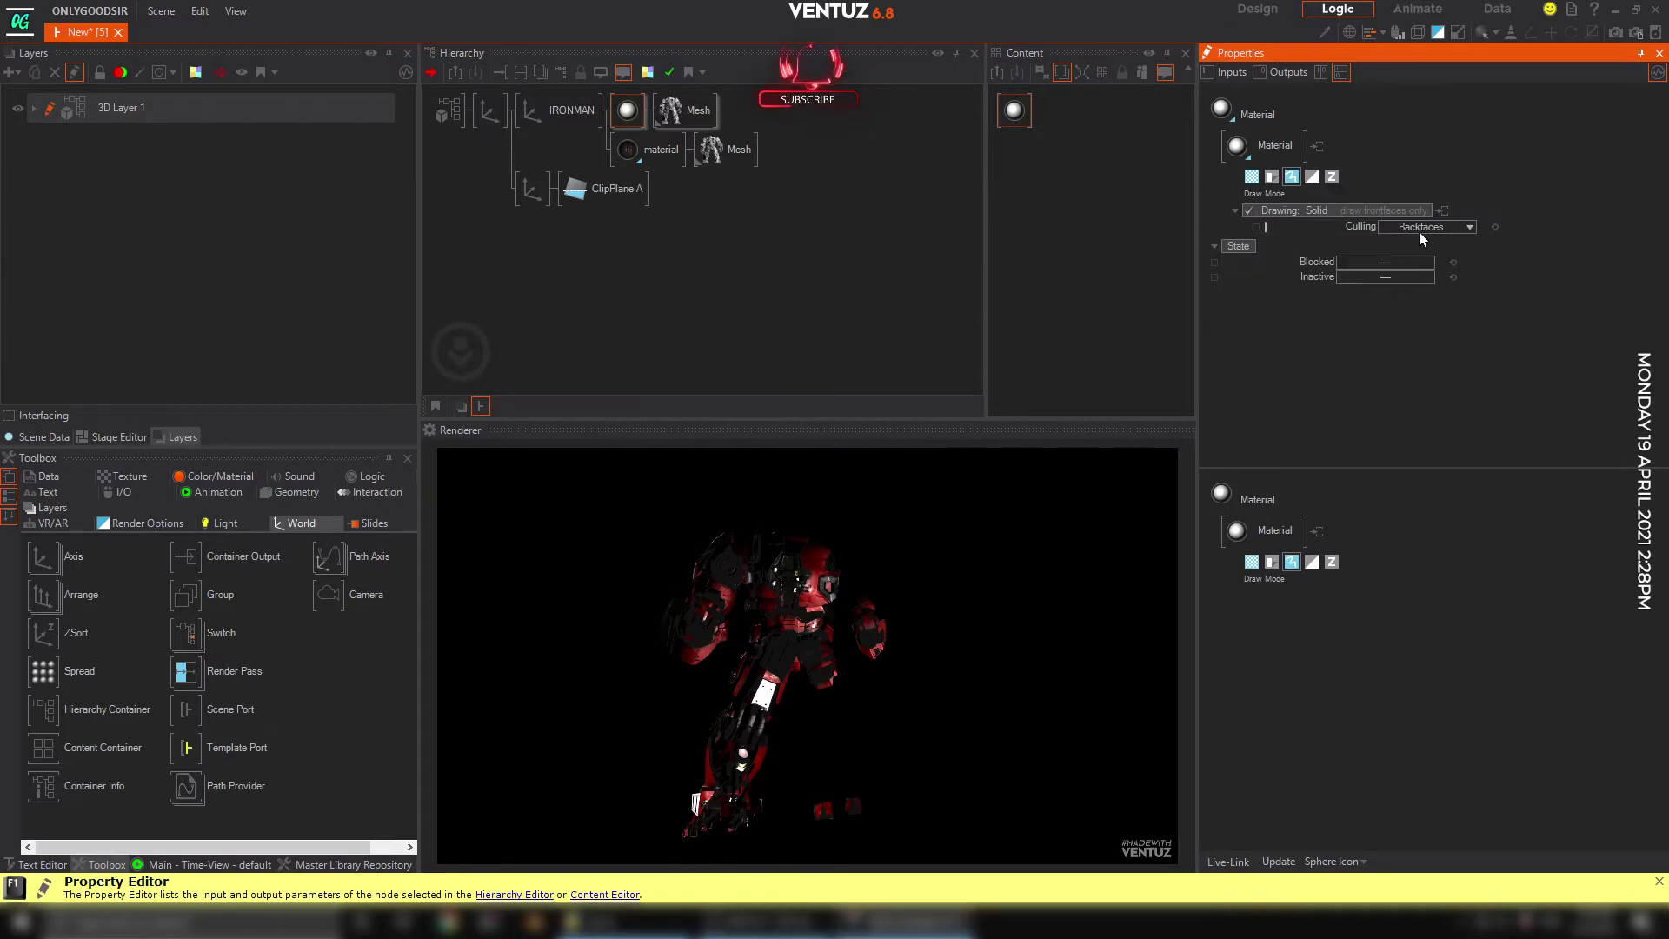
Set the new Material's draw mode Culling to None and its standard shading to No Light.
{"action": "left_click", "coordinate": [1421, 228]}
{"action": "left_click", "coordinate": [1407, 266]}
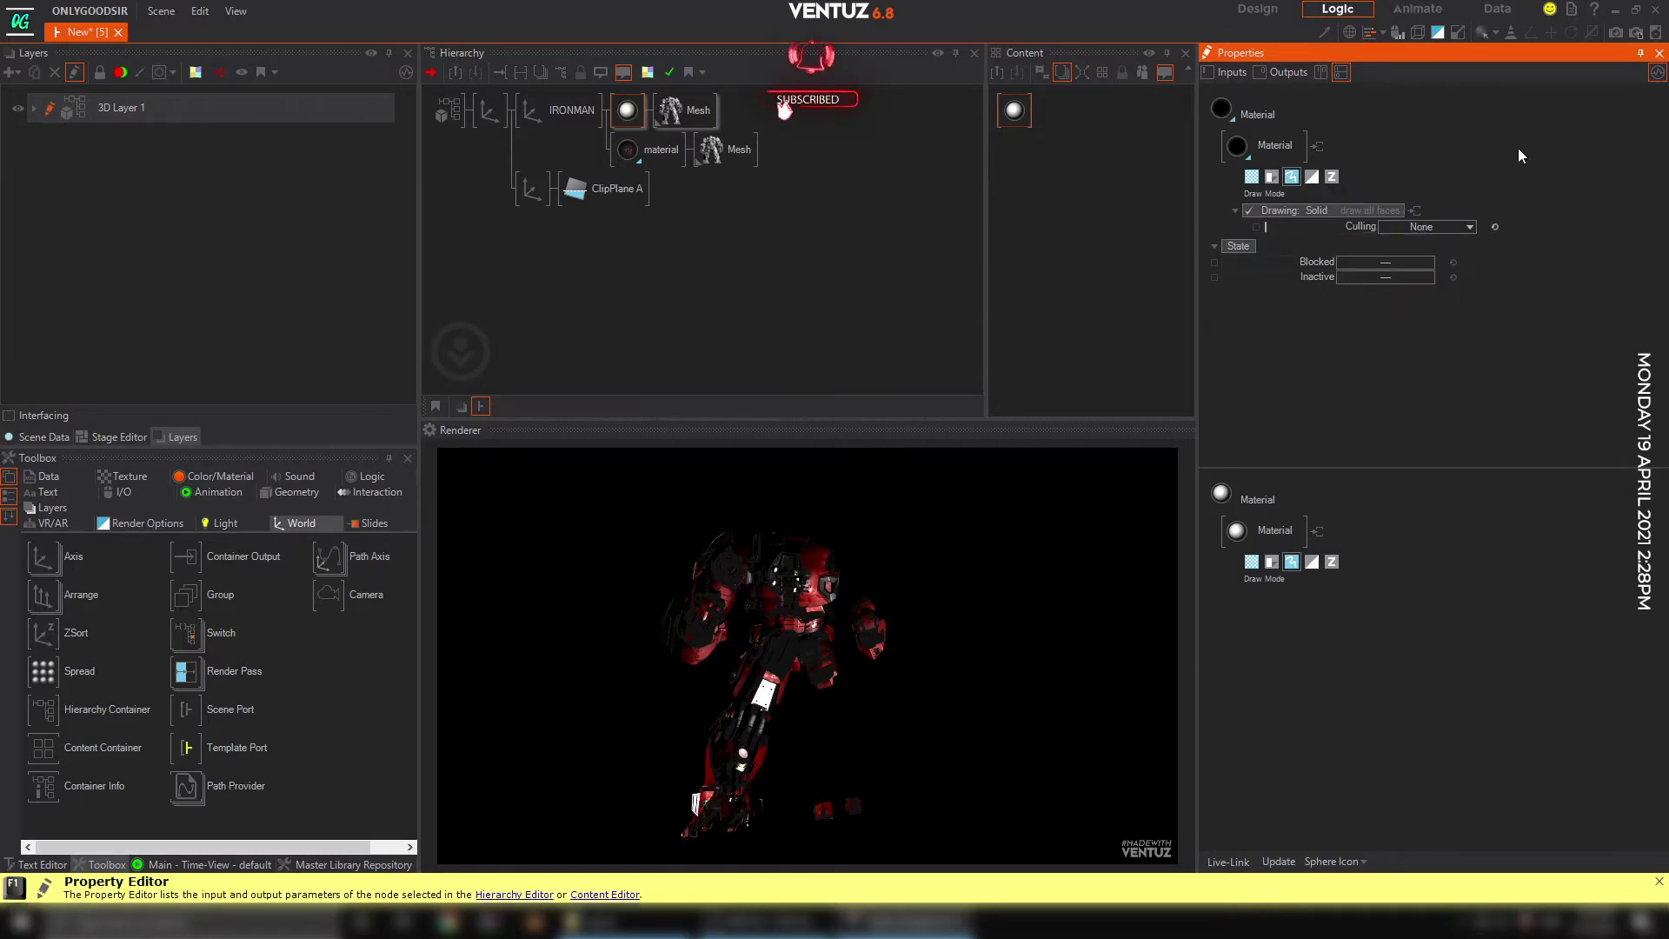
{"action": "left_click", "coordinate": [1252, 179]}
{"action": "left_click", "coordinate": [1332, 236]}
{"action": "left_click", "coordinate": [1276, 289]}
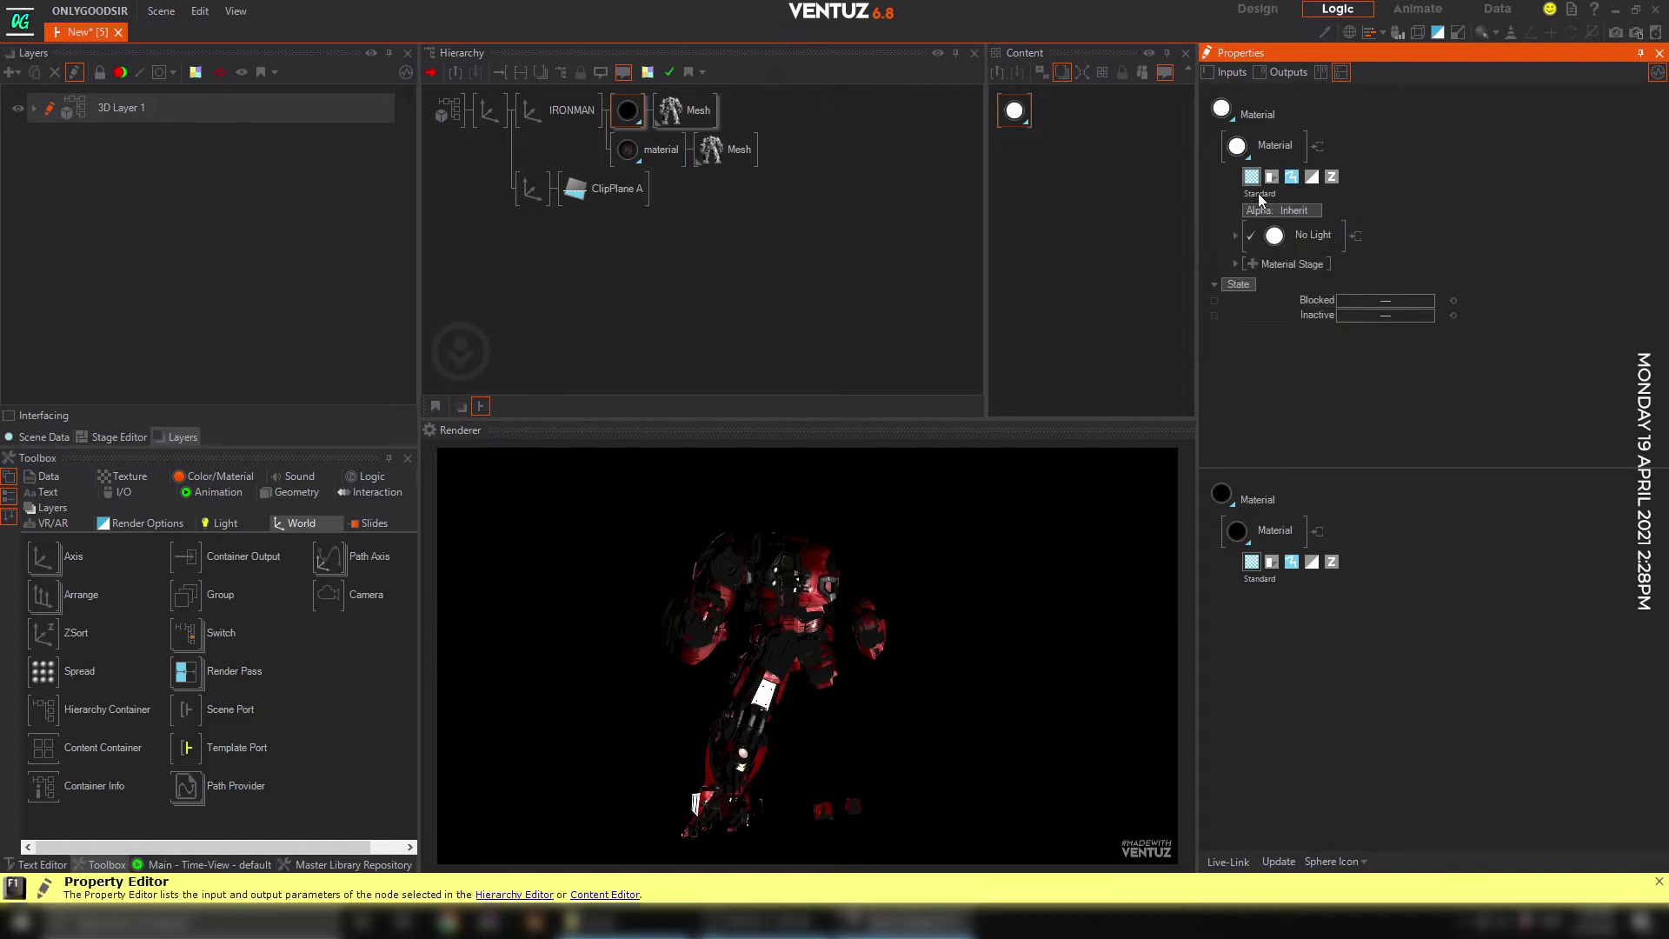
Add a Displacement Map stage to the new Material and use a white-to-black 1D Gradient as its source.
{"action": "left_click", "coordinate": [1257, 265]}
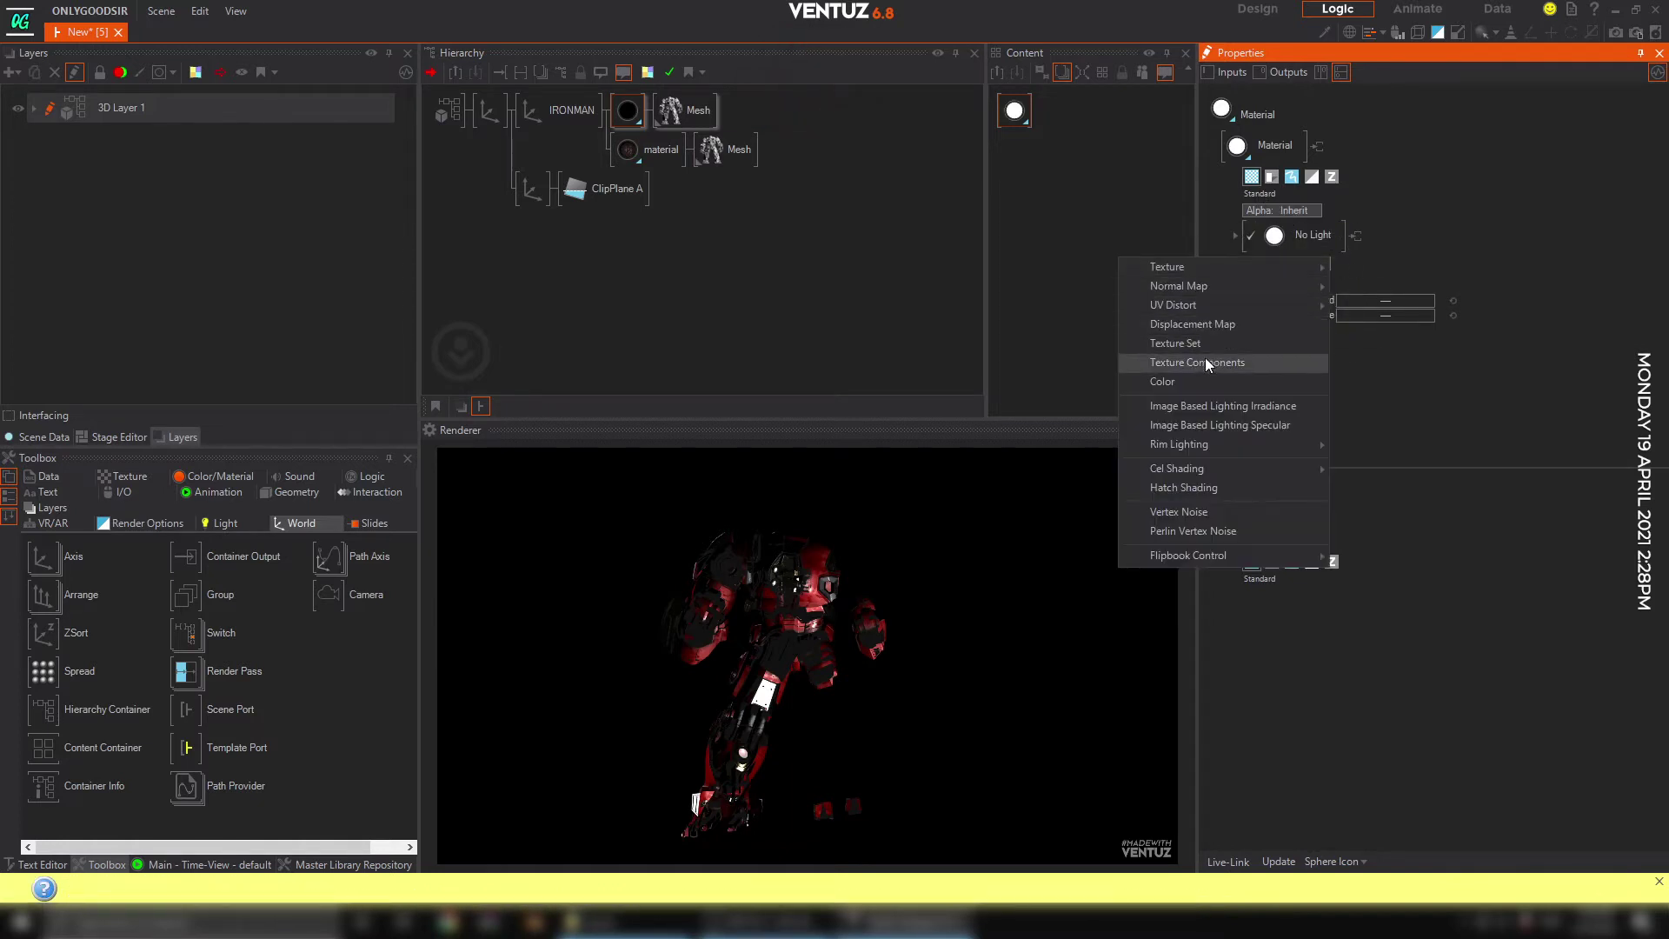
{"action": "left_click", "coordinate": [1214, 325]}
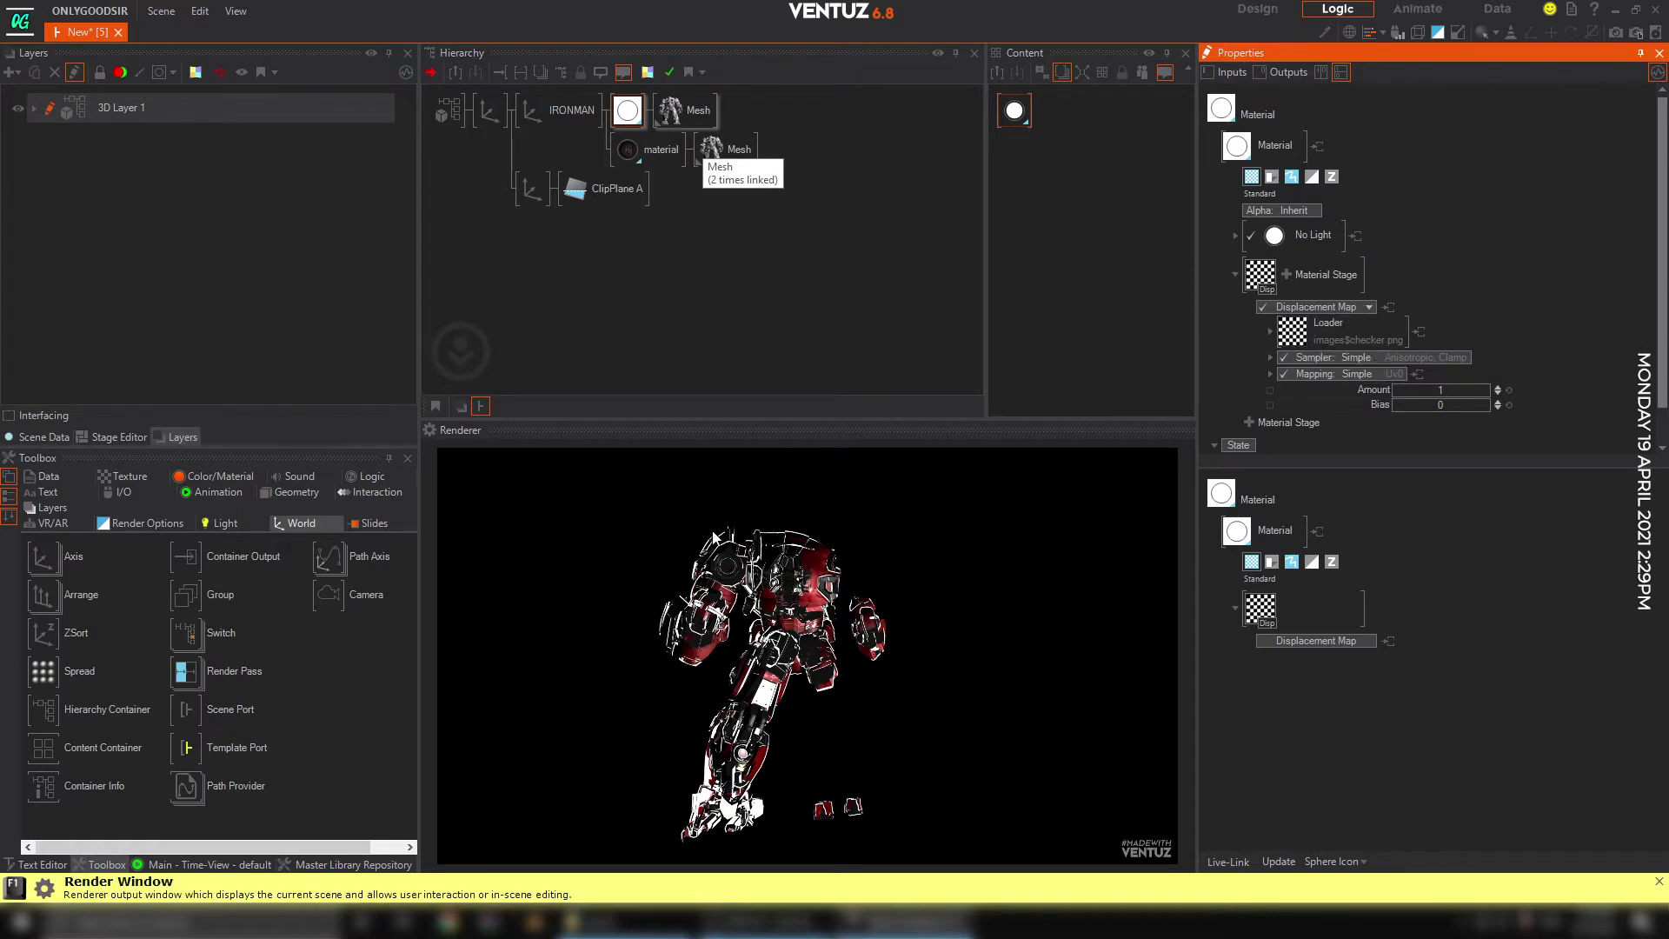
{"action": "left_click", "coordinate": [1351, 322]}
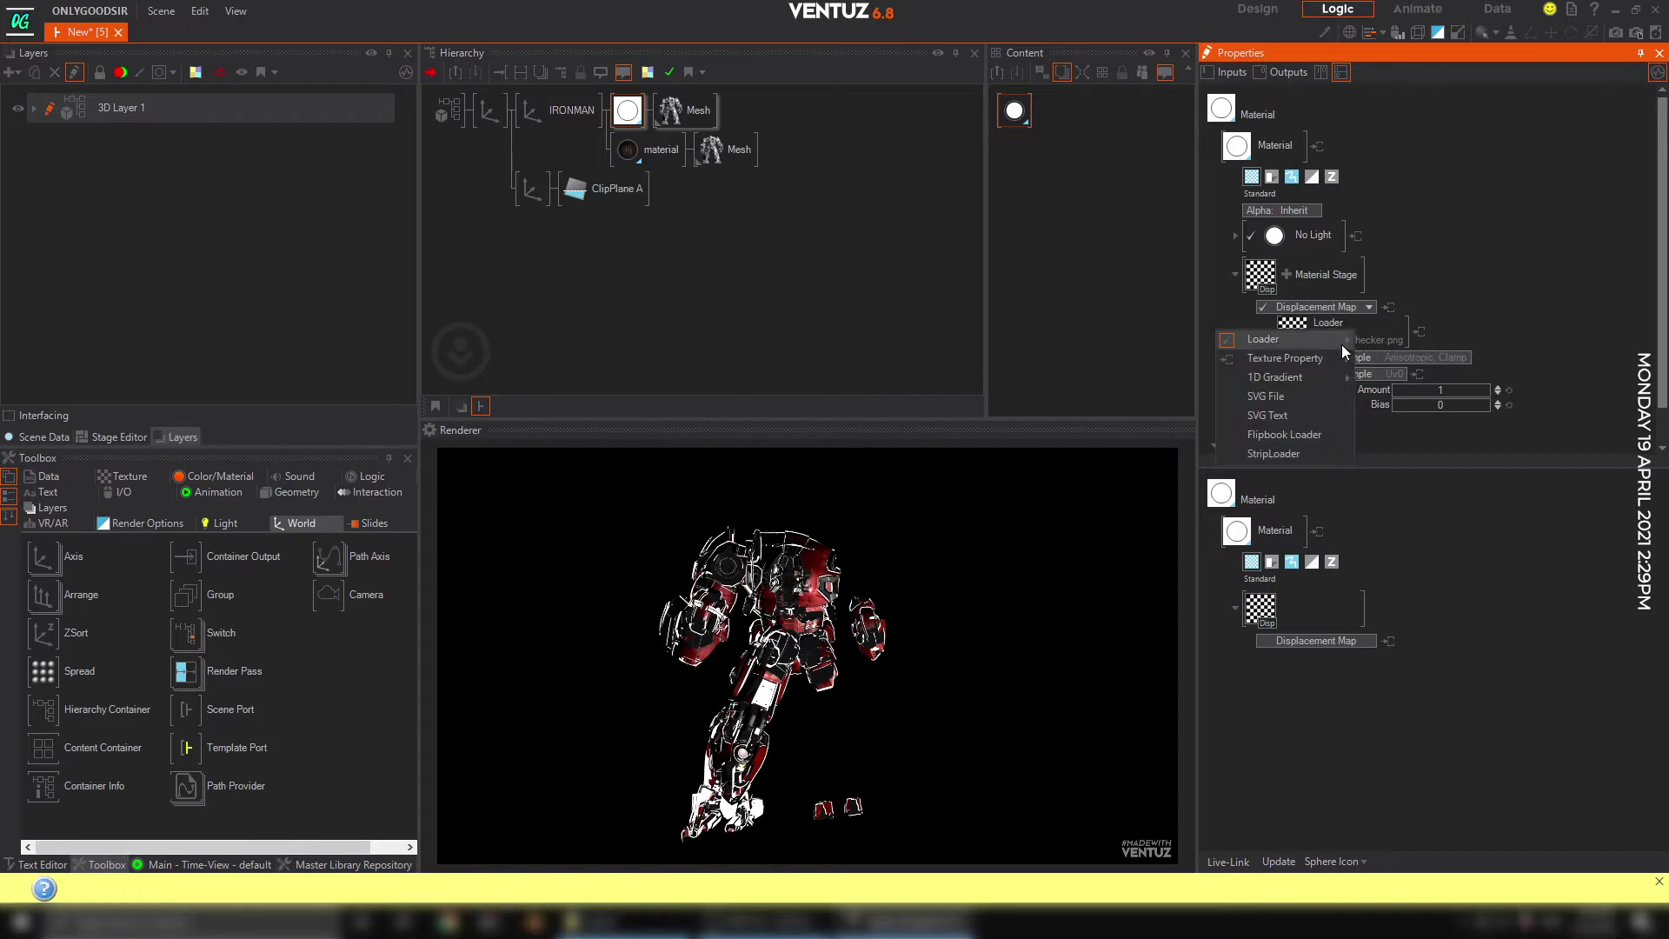
{"action": "mouse_move", "coordinate": [1311, 375]}
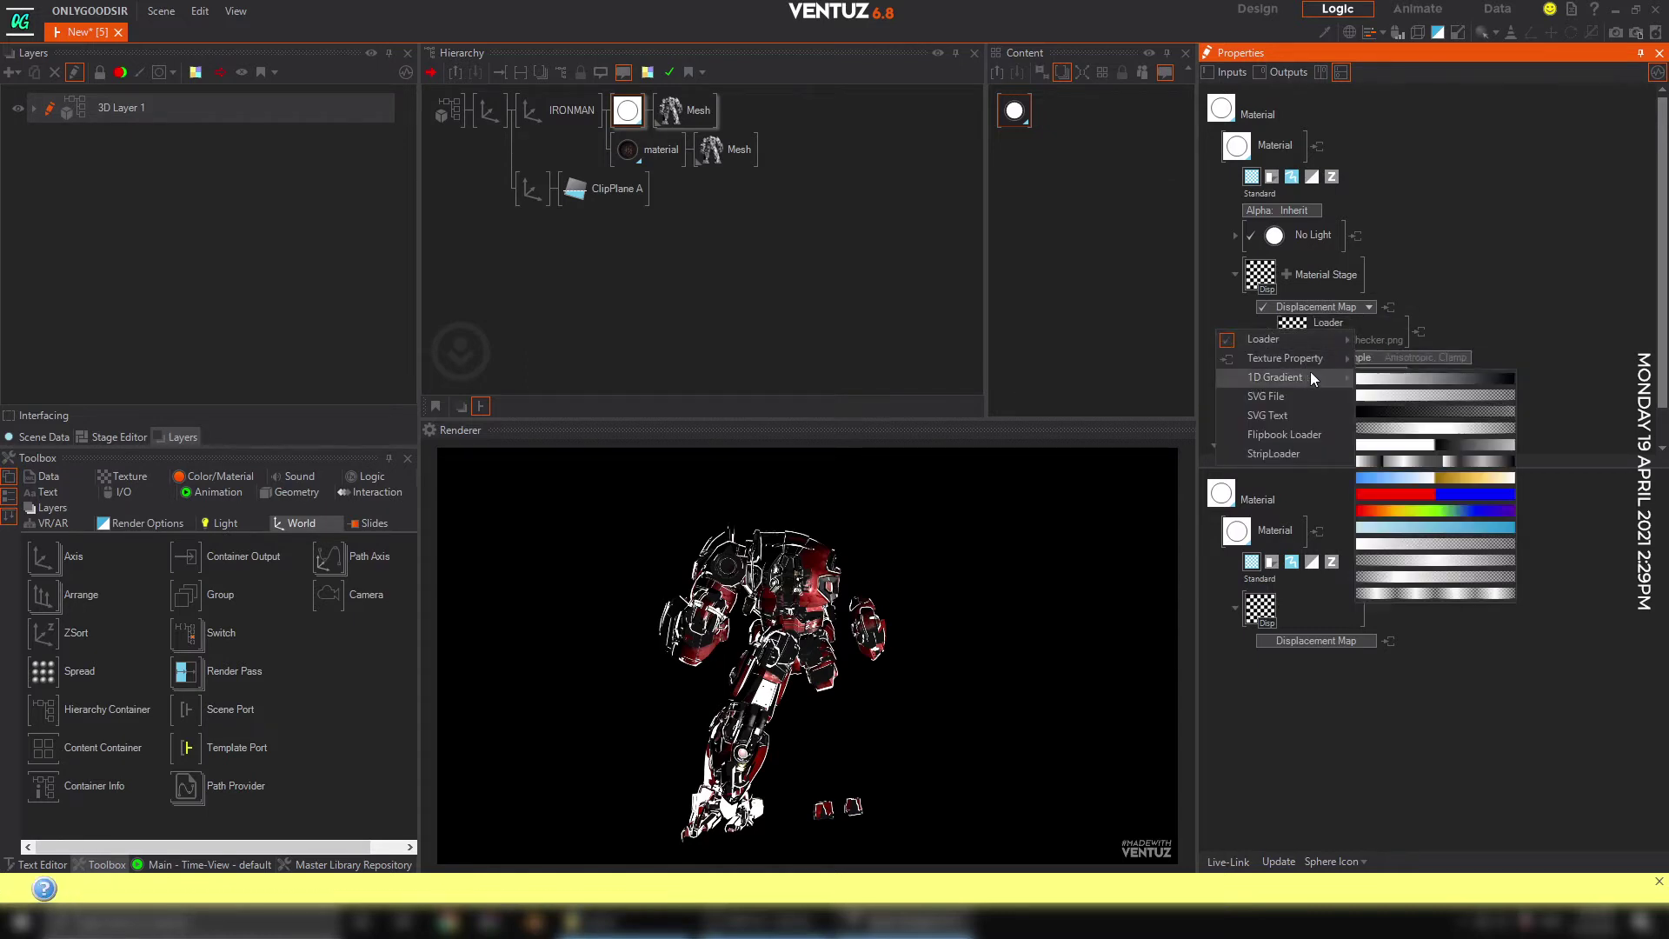
{"action": "left_click", "coordinate": [1442, 378]}
{"action": "left_click", "coordinate": [1273, 332]}
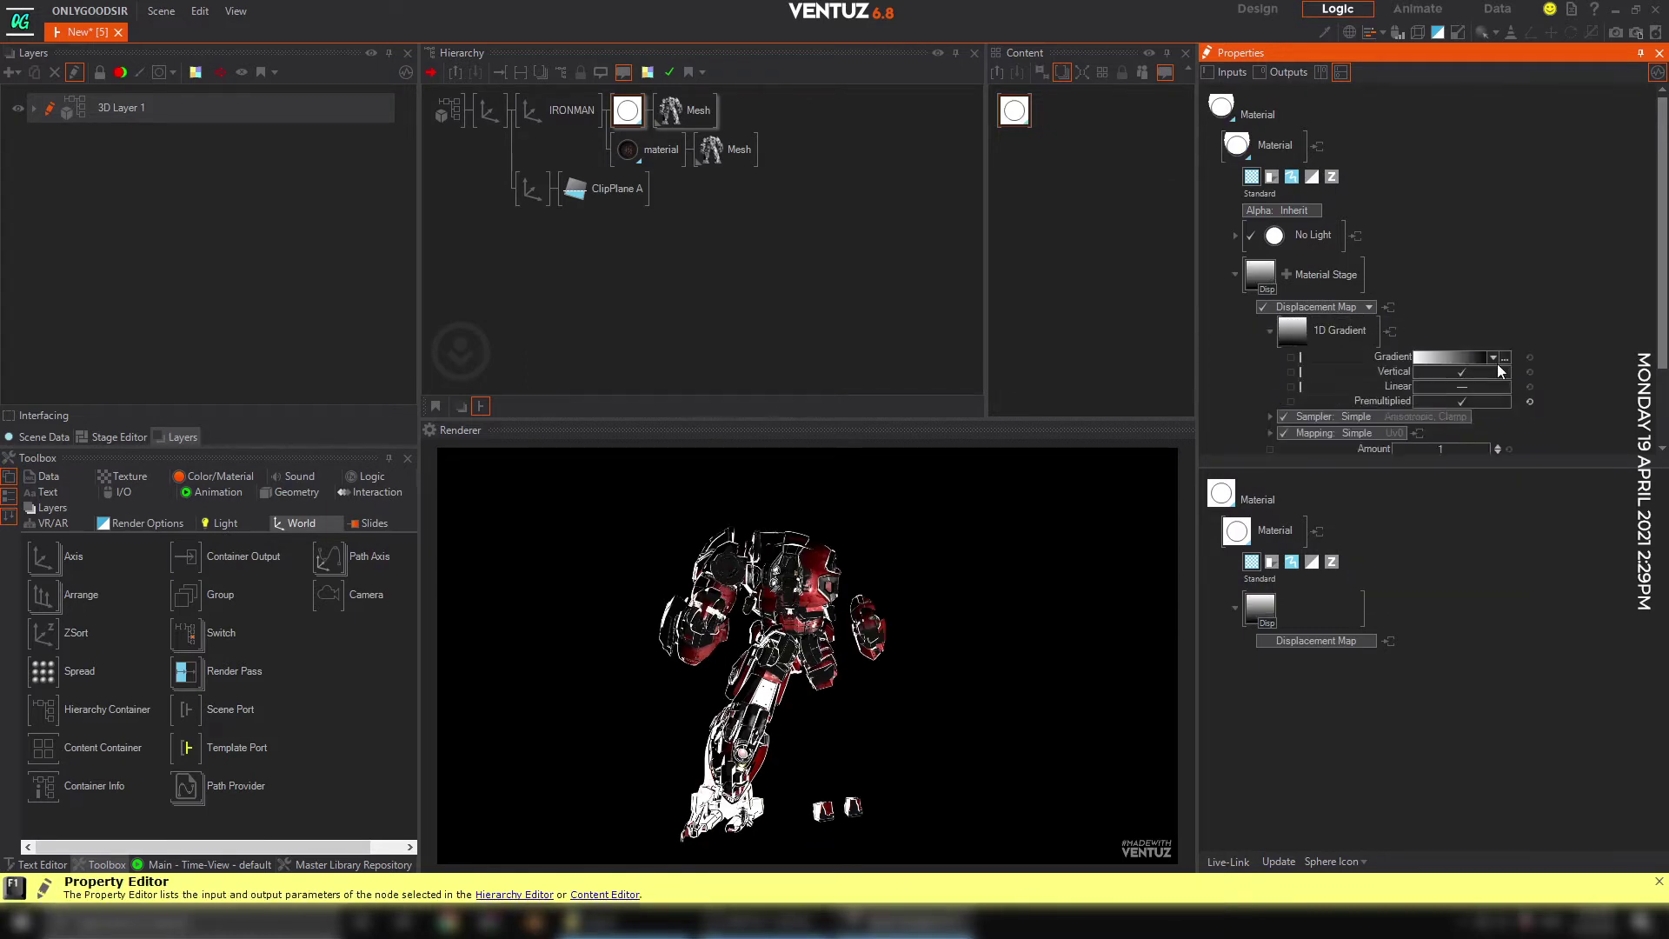
Make the displacement gradient fully black and set the Displacement Map's Bias to 0.18.
{"action": "left_click", "coordinate": [1505, 357]}
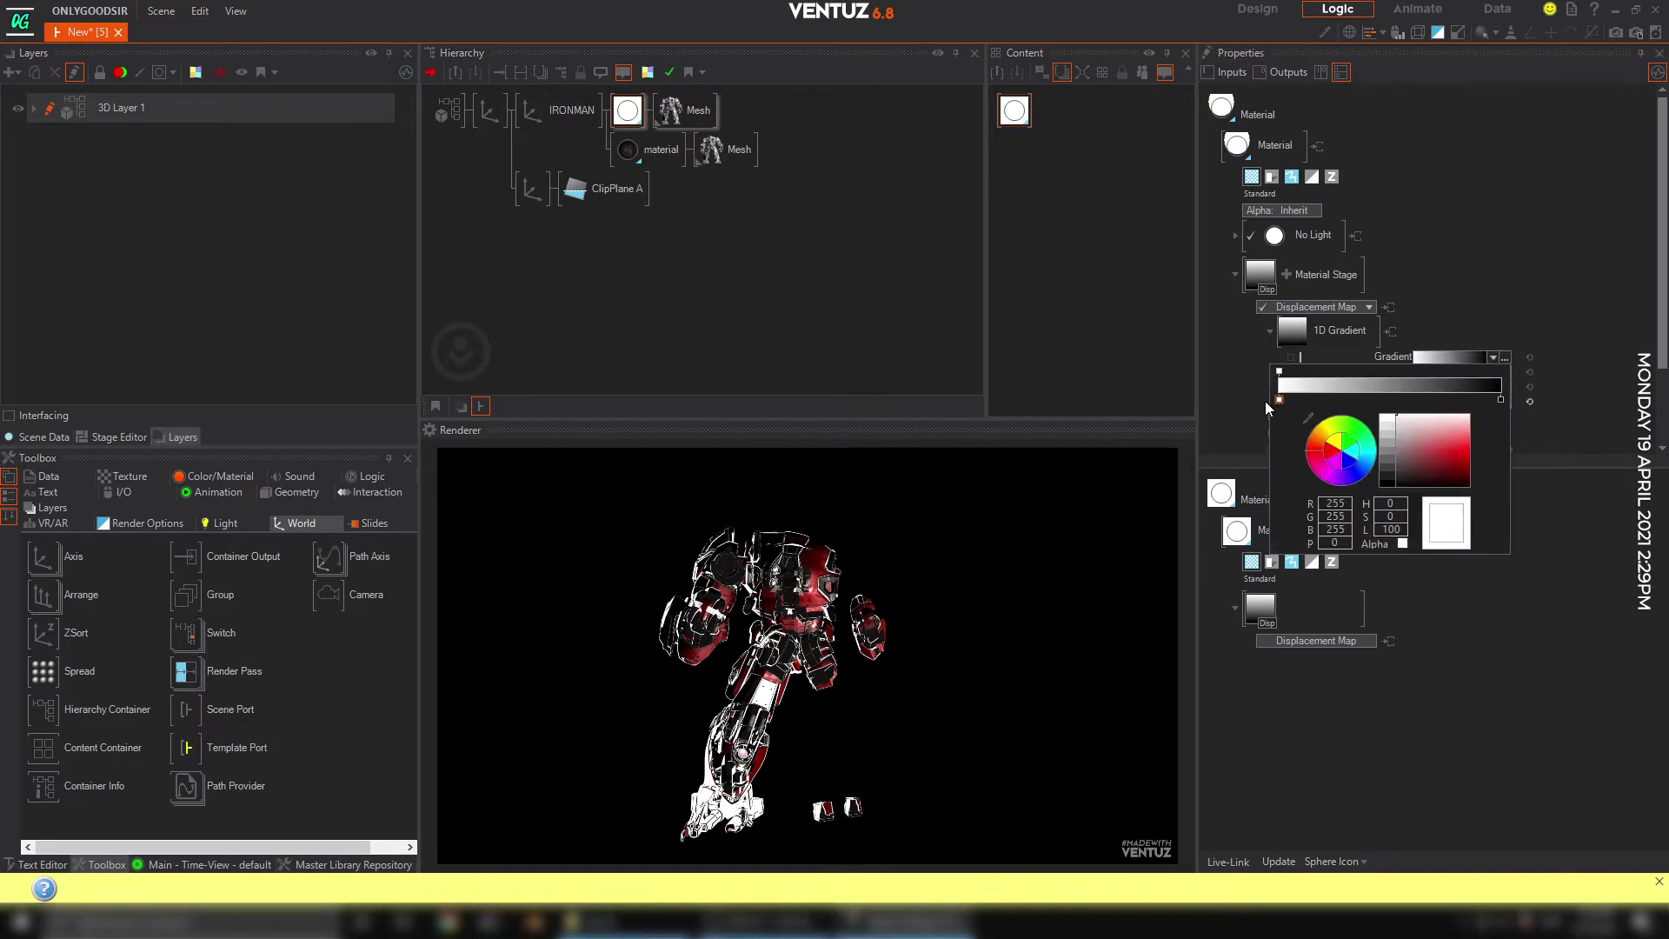
{"action": "left_click", "coordinate": [1388, 487]}
{"action": "left_click", "coordinate": [1228, 388]}
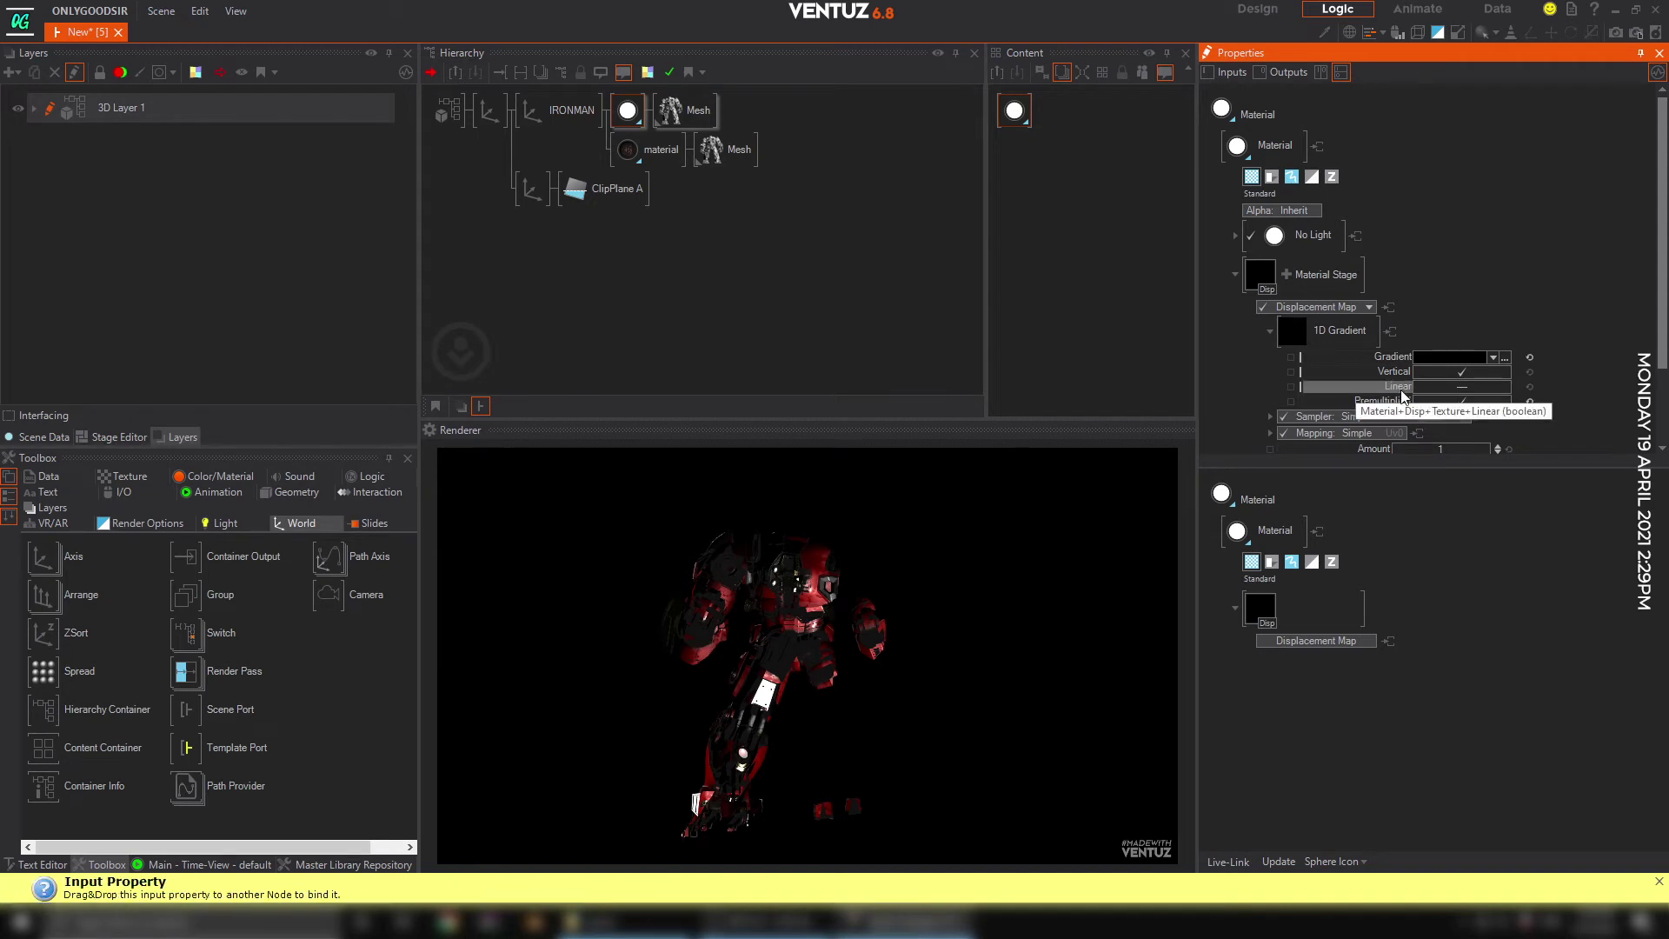
{"action": "scroll", "coordinate": [1477, 296], "scroll_direction": "down", "scroll_amount": 2}
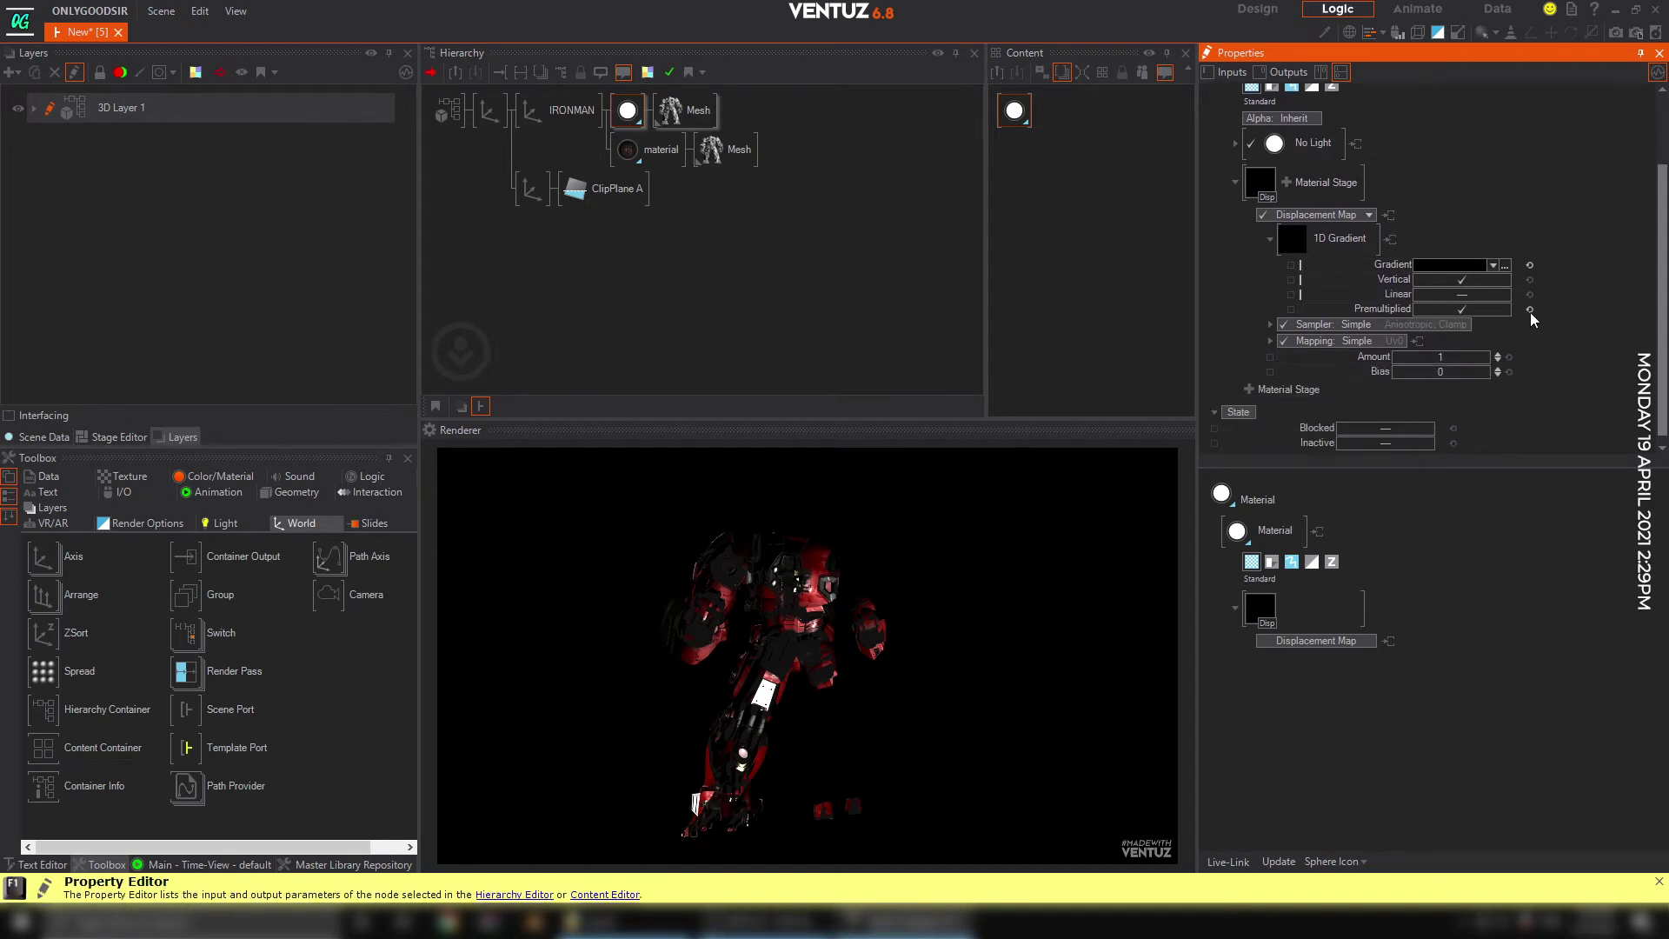
{"action": "mouse_move", "coordinate": [1438, 372]}
{"action": "left_mouse_down"}
{"action": "mouse_move", "coordinate": [1462, 369]}
{"action": "mouse_move", "coordinate": [1393, 374]}
{"action": "mouse_move", "coordinate": [1489, 371]}
{"action": "mouse_move", "coordinate": [1391, 373]}
{"action": "mouse_move", "coordinate": [1488, 366]}
{"action": "mouse_move", "coordinate": [1401, 374]}
{"action": "mouse_move", "coordinate": [1438, 372]}
{"action": "left_mouse_up"}
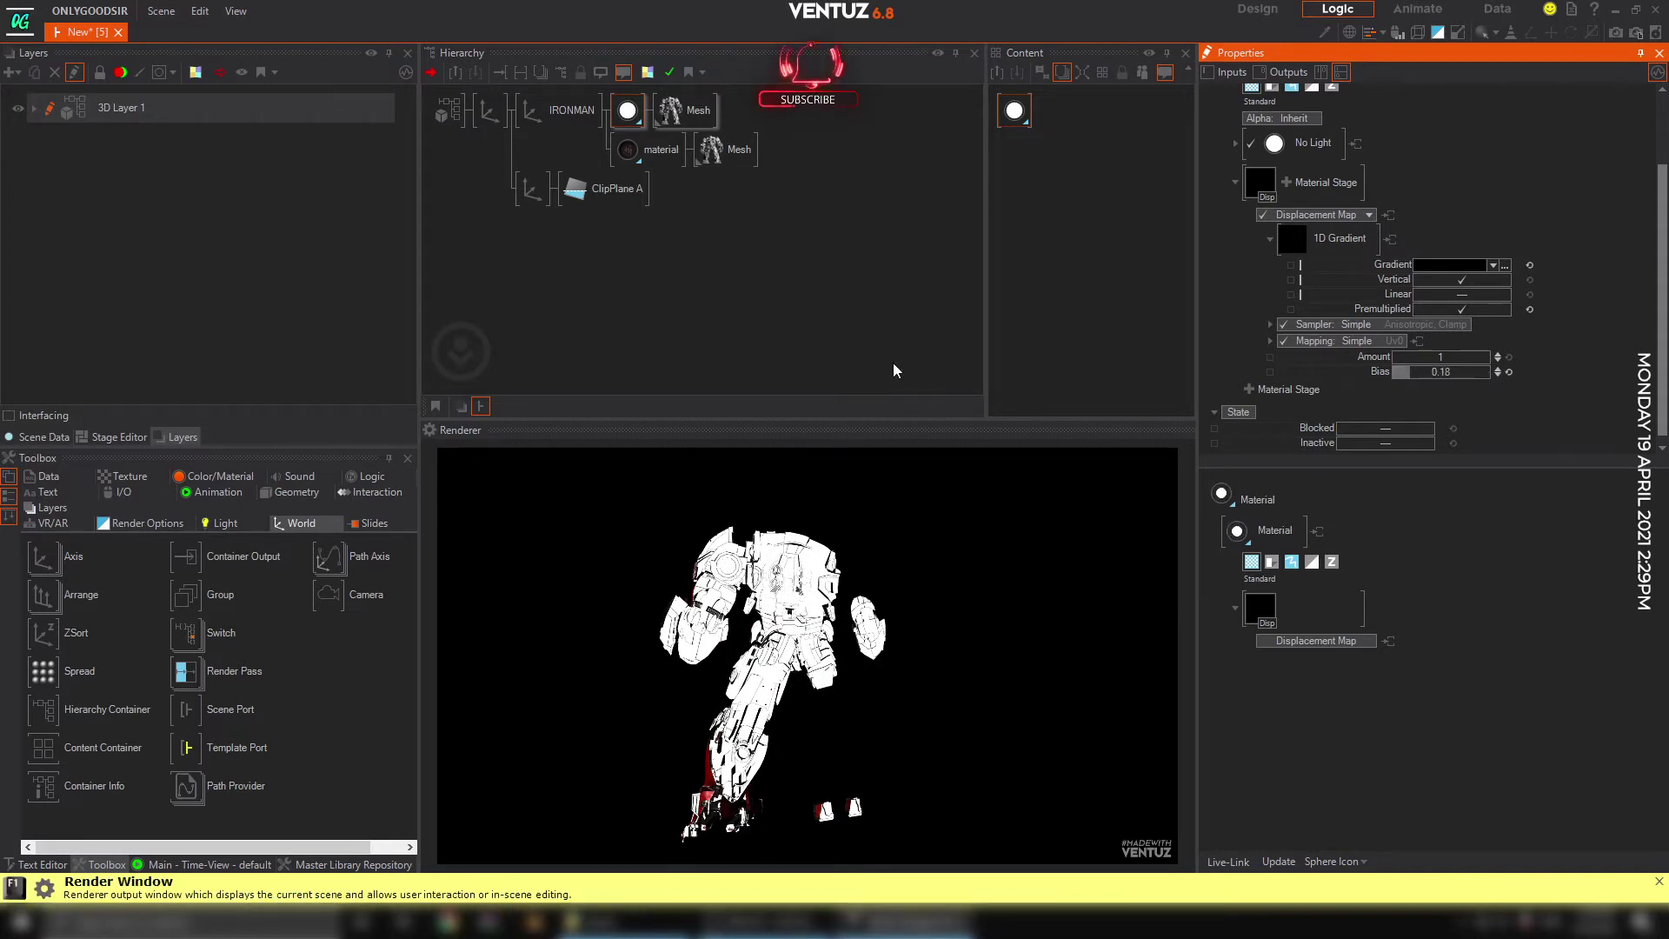
Set the ClipPlane Axis to a Z position of 1.8 and an X rotation of 116.
{"action": "left_click", "coordinate": [536, 187]}
{"action": "left_click_drag", "start_coordinate": [1401, 164], "coordinate": [1406, 203]}
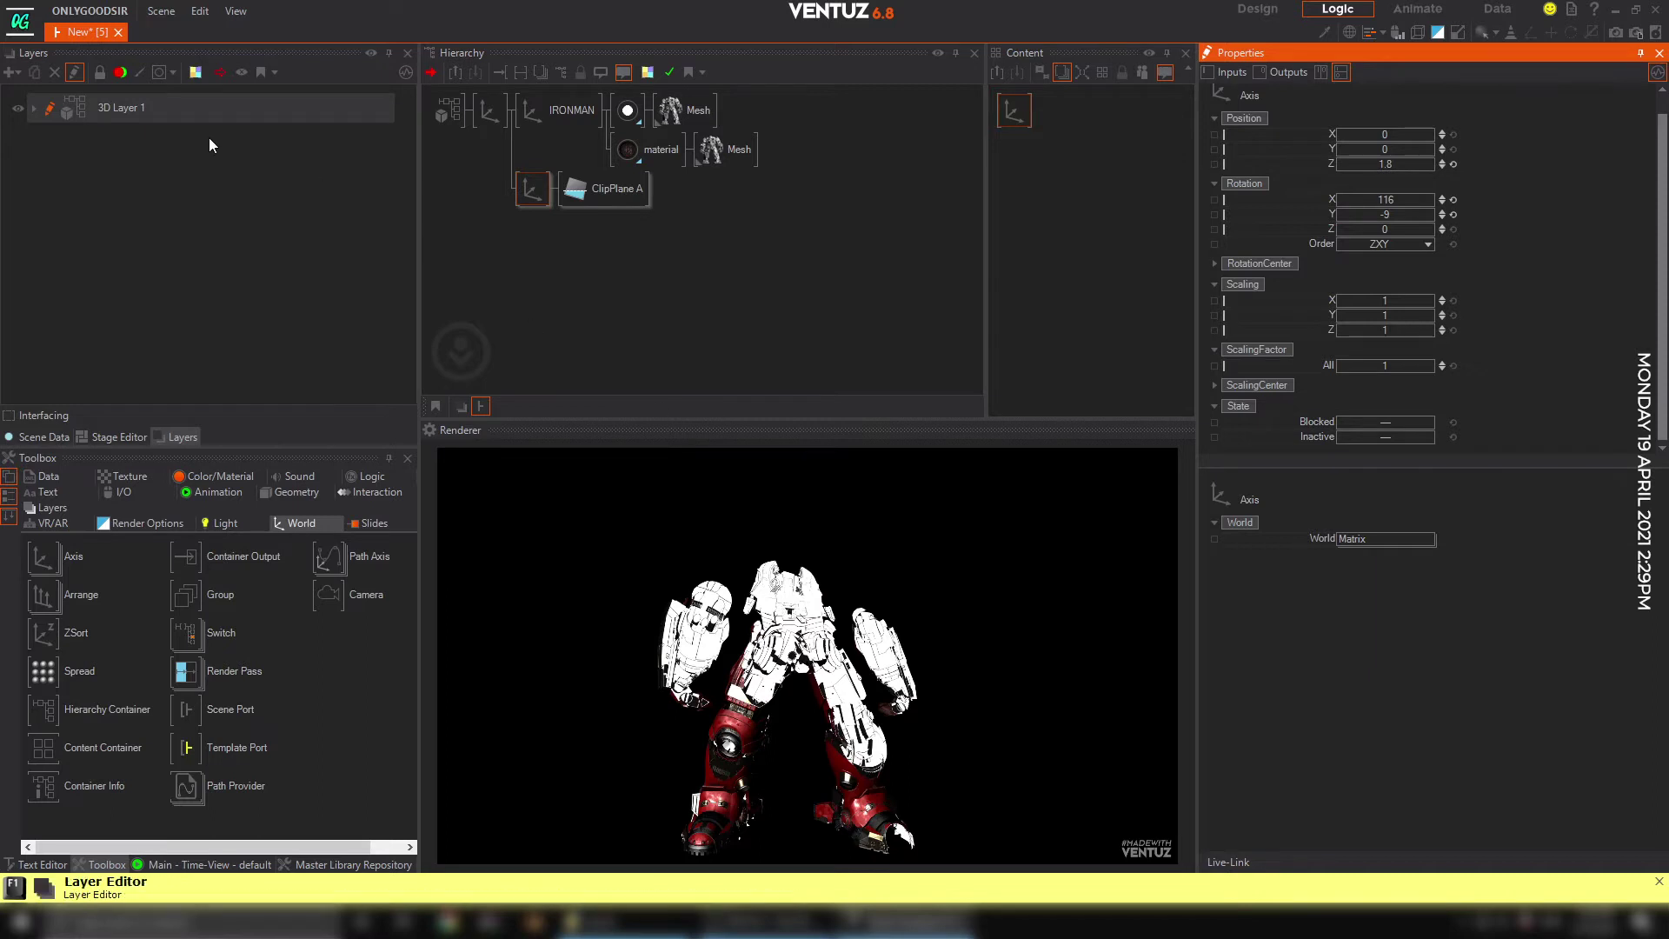
Add a Glare effect to the Effect Group of 3D Layer 1.
{"action": "left_click", "coordinate": [35, 111]}
{"action": "left_click", "coordinate": [49, 177]}
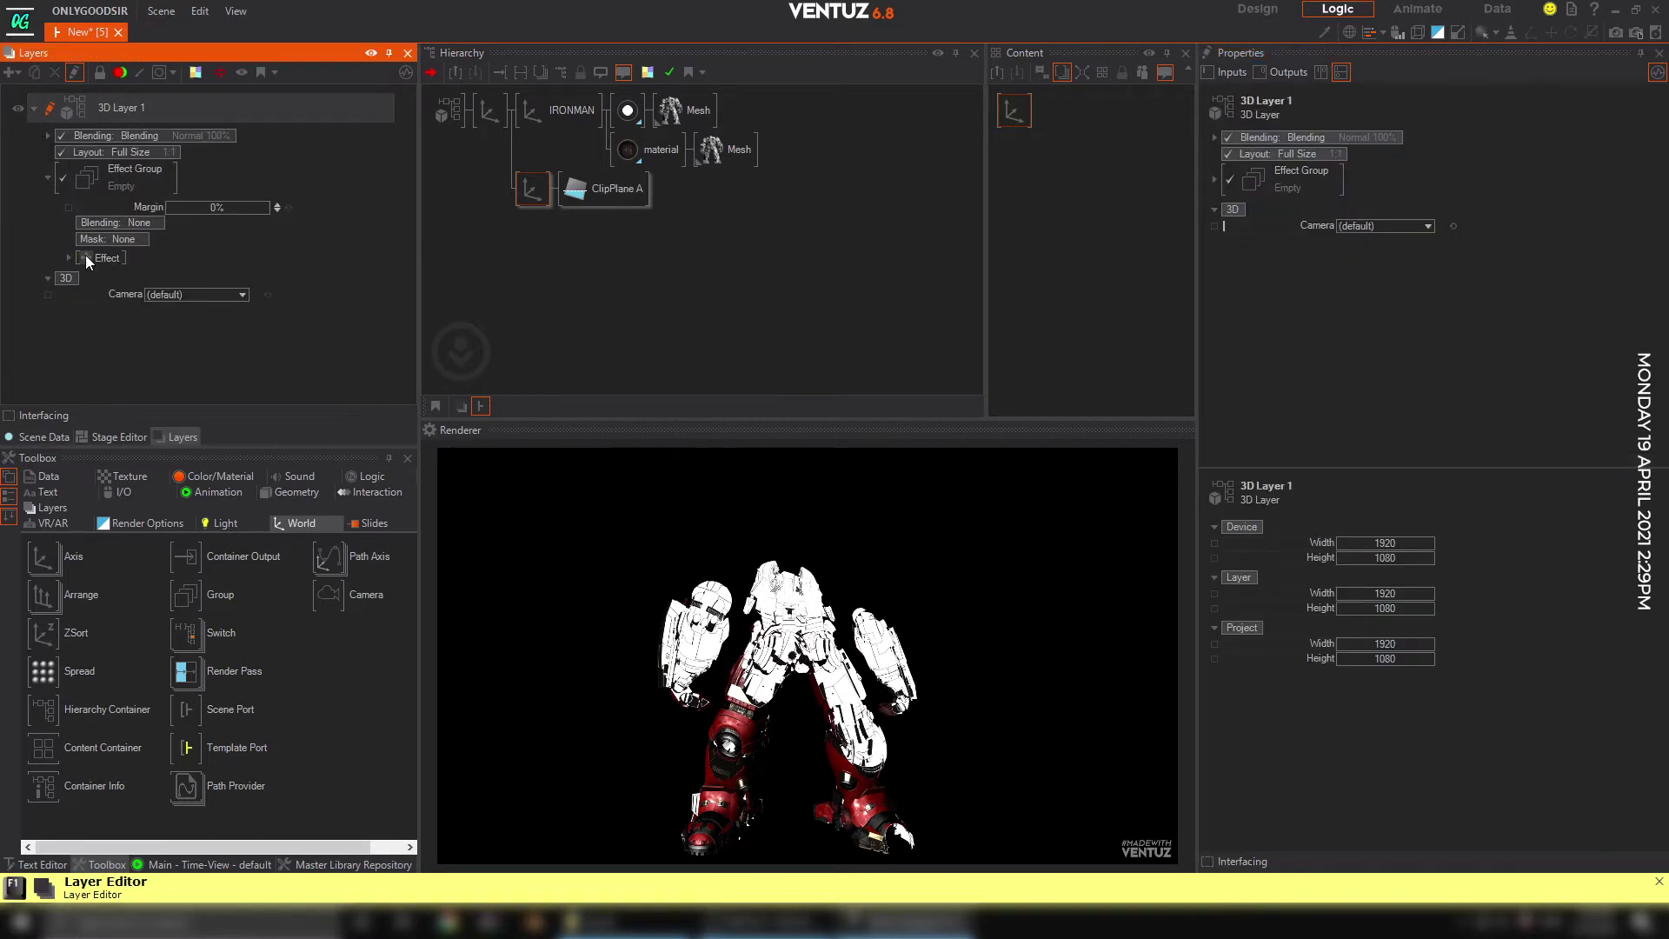
{"action": "right_click", "coordinate": [85, 254]}
{"action": "left_click", "coordinate": [174, 338]}
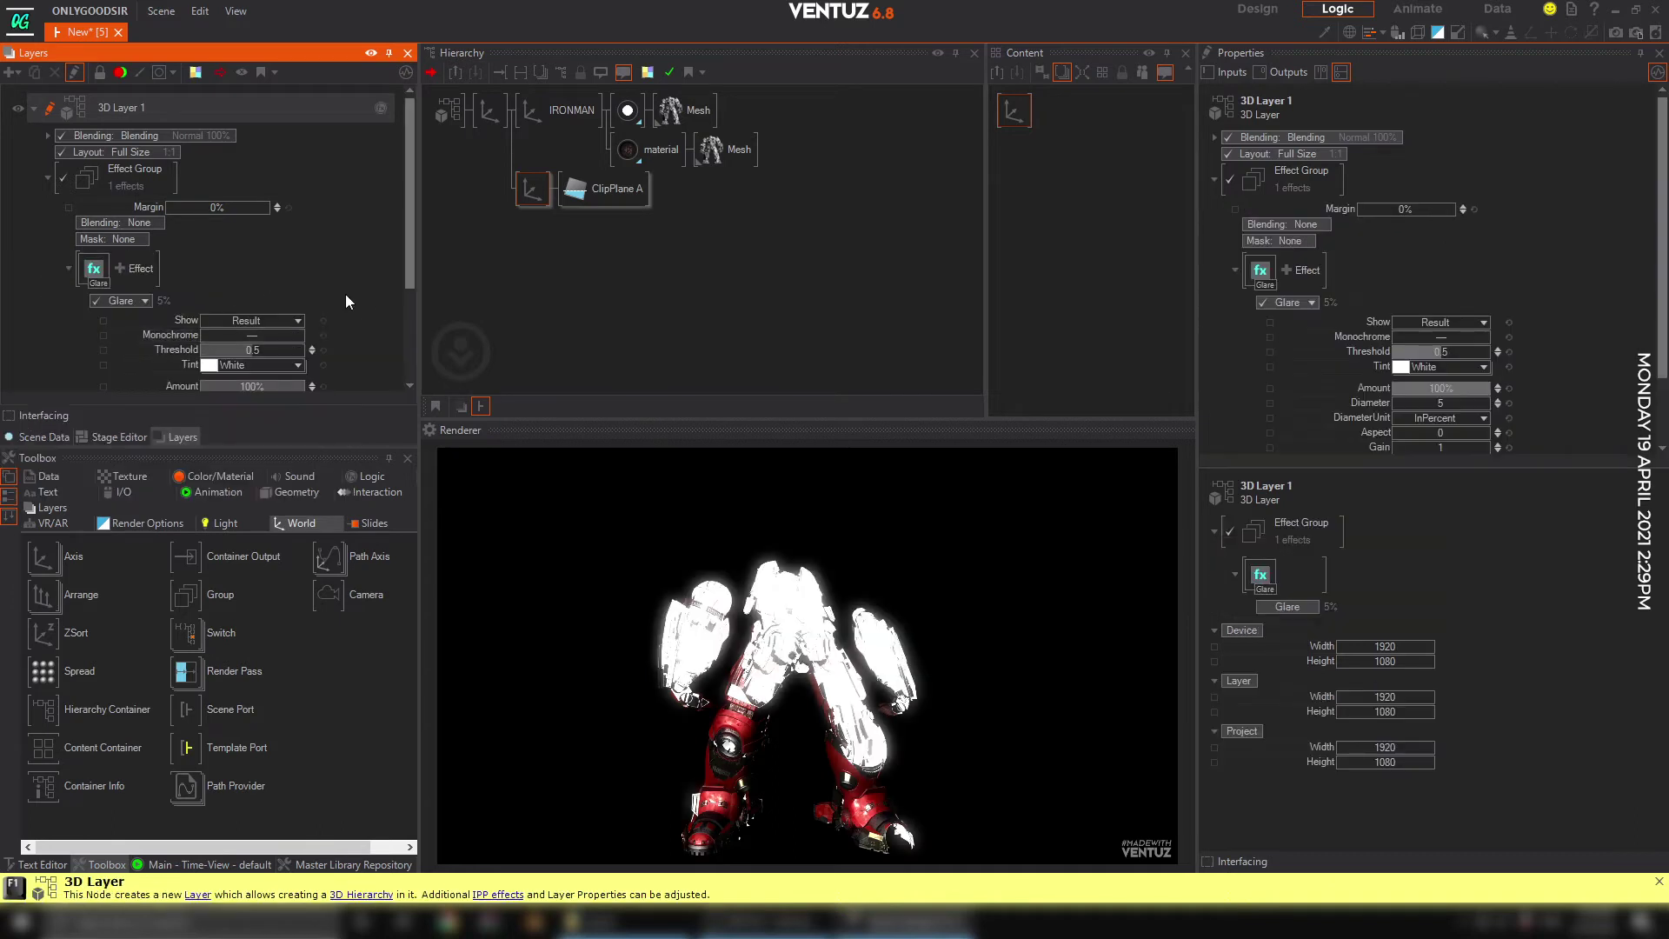
Set the Glare effect's Diameter to 11.5 and its Amount to 41.8%.
{"action": "scroll", "coordinate": [411, 290], "scroll_direction": "down", "scroll_amount": 3}
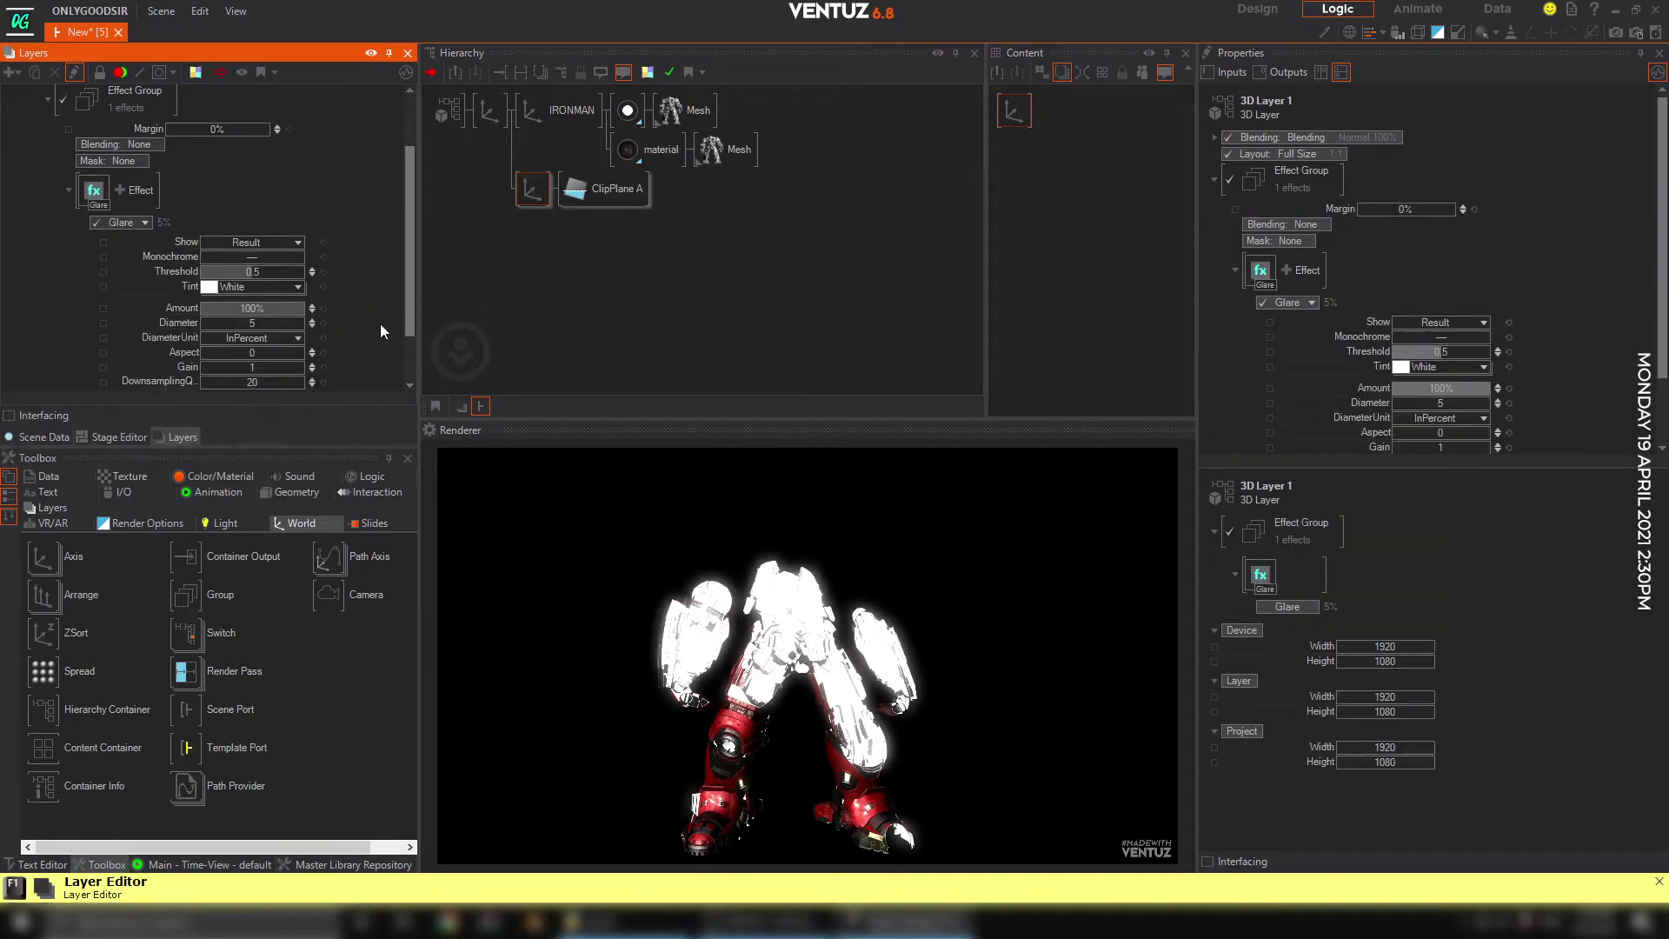
{"action": "left_click_drag", "start_coordinate": [257, 323], "coordinate": [227, 326]}
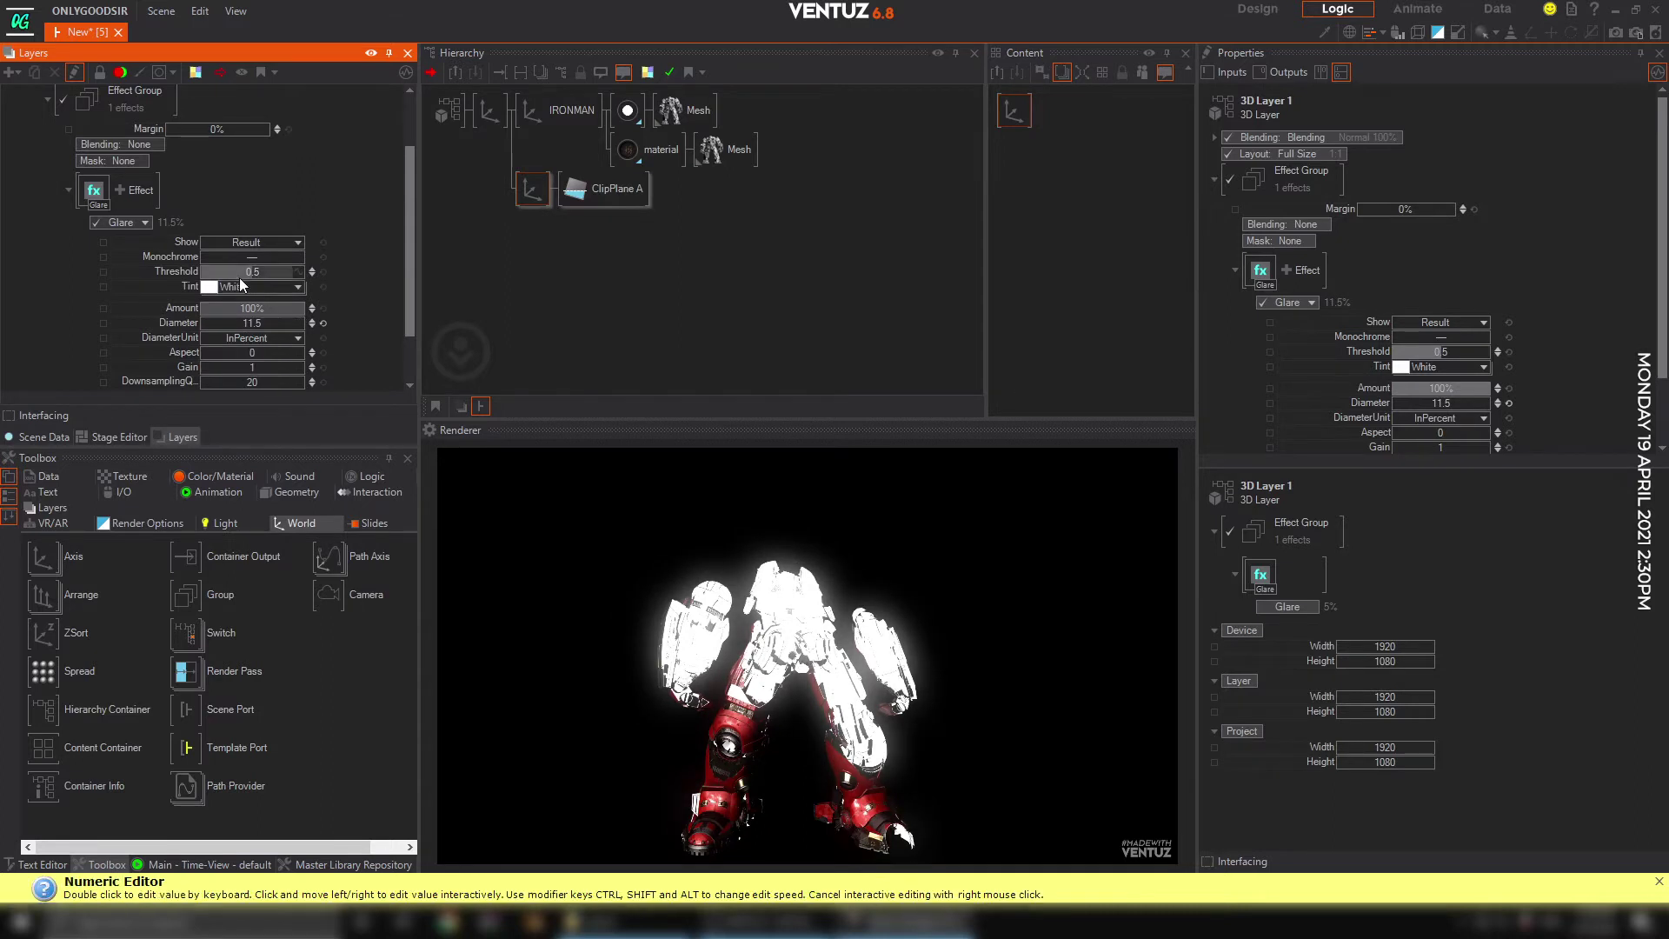
{"action": "left_click_drag", "start_coordinate": [270, 309], "coordinate": [130, 307]}
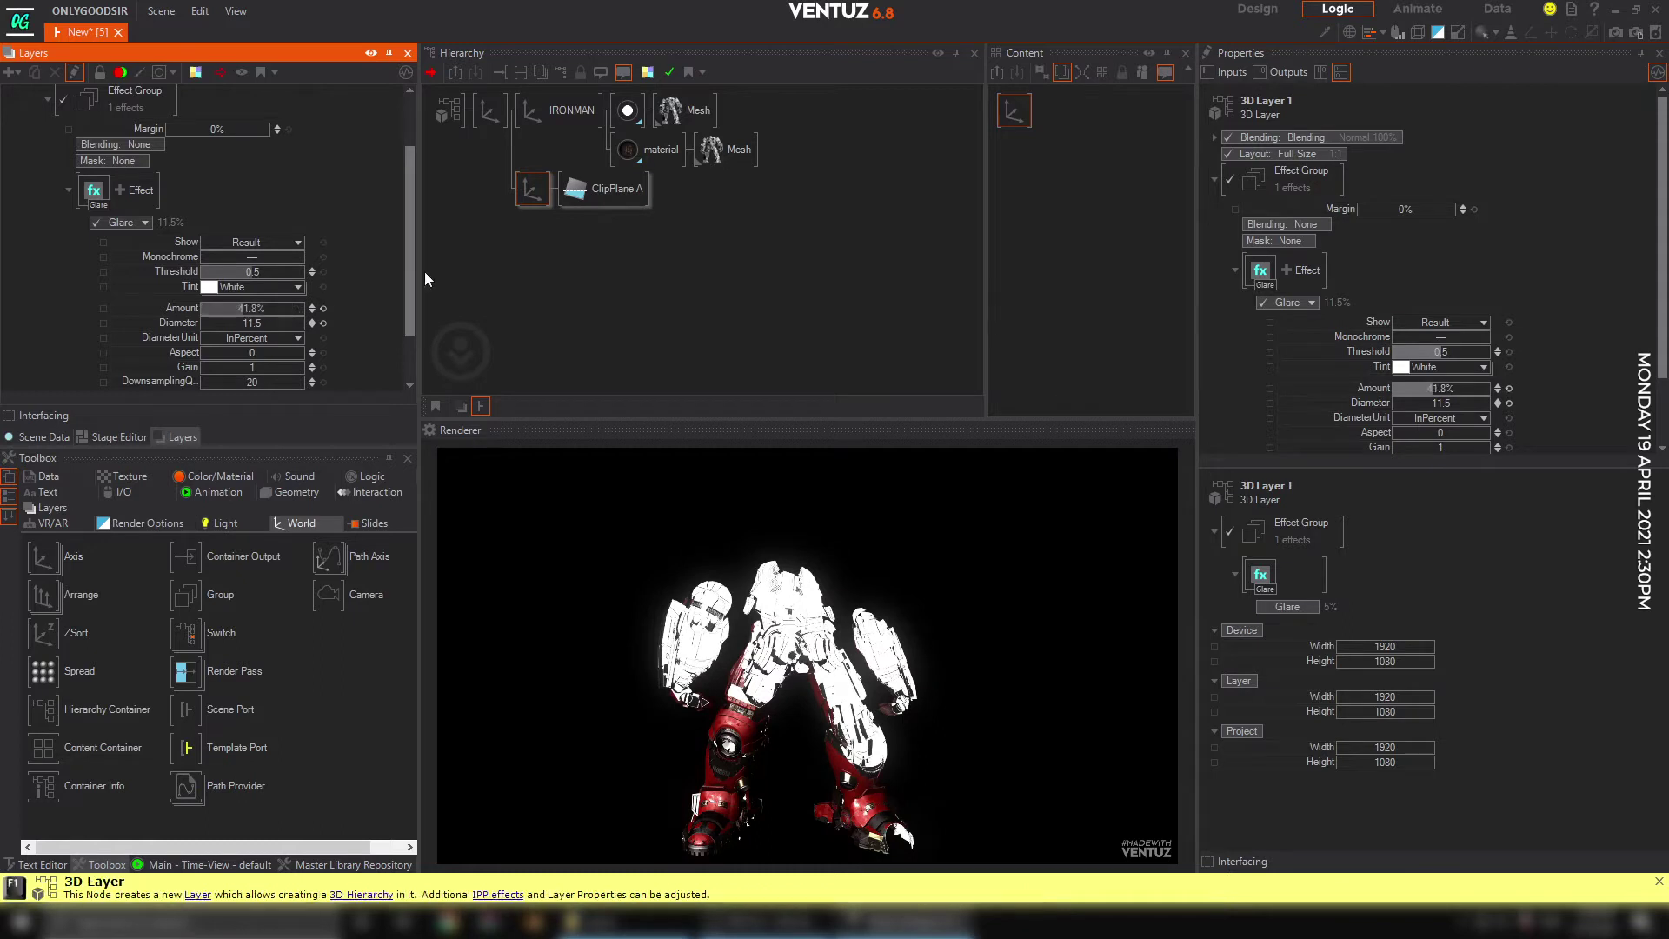
Set the new Material's No Light BaseColor to blue (45, 157, 254) and the layer's Glare Amount to 85%.
{"action": "left_click", "coordinate": [527, 191]}
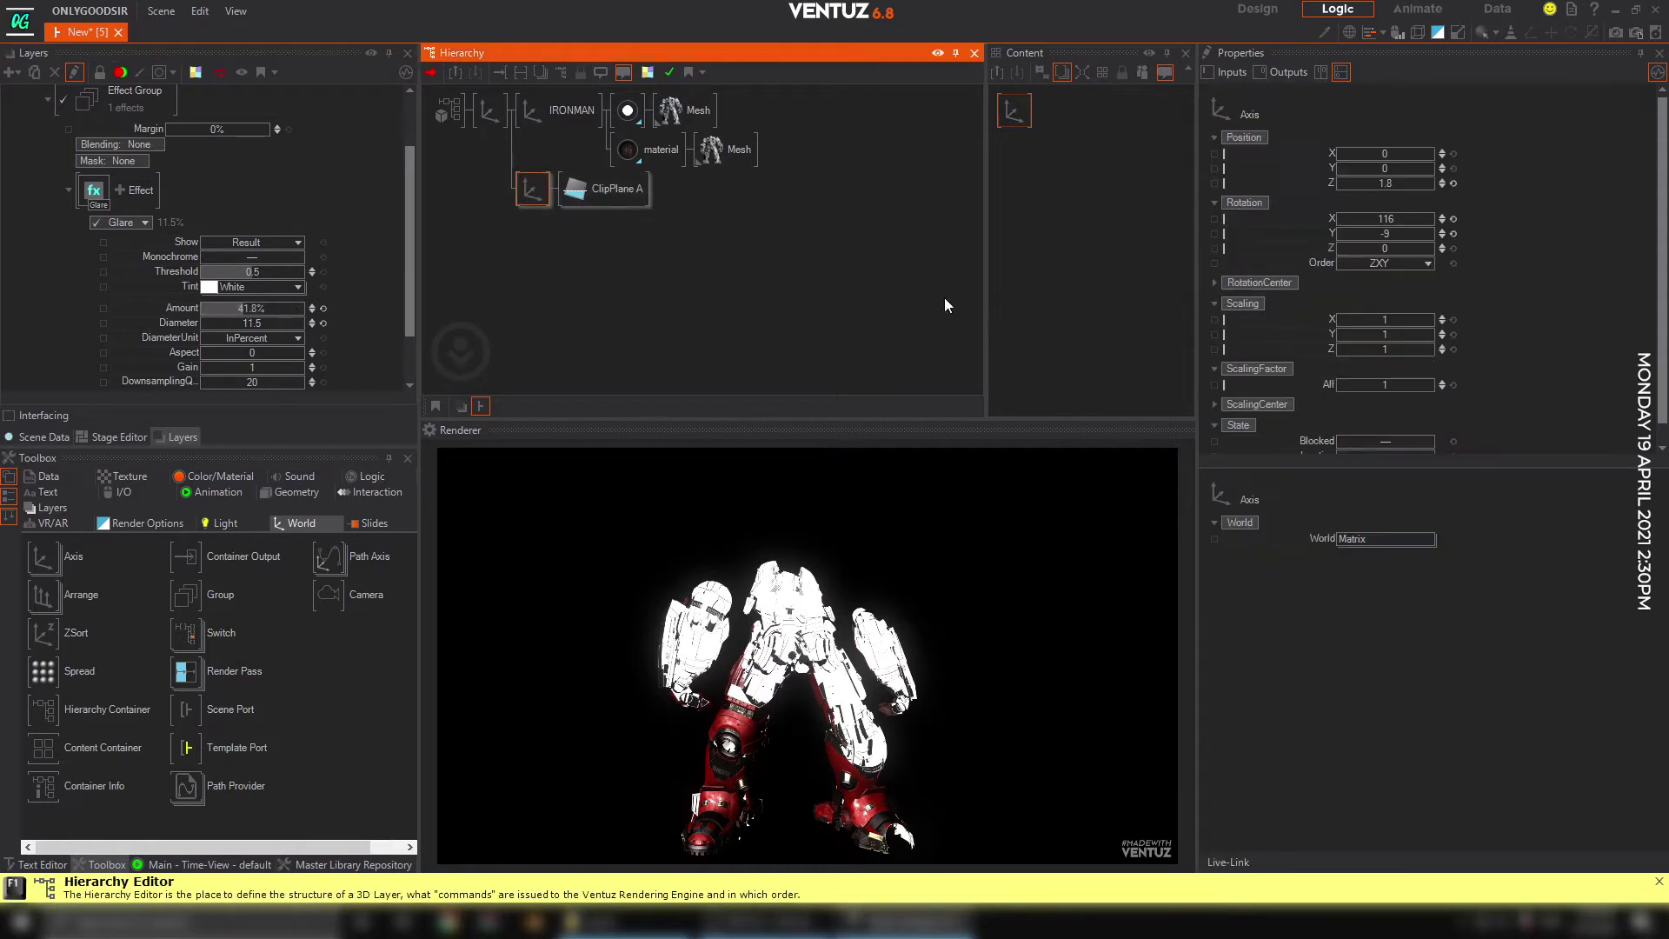
{"action": "left_click", "coordinate": [624, 113]}
{"action": "left_click", "coordinate": [1235, 234]}
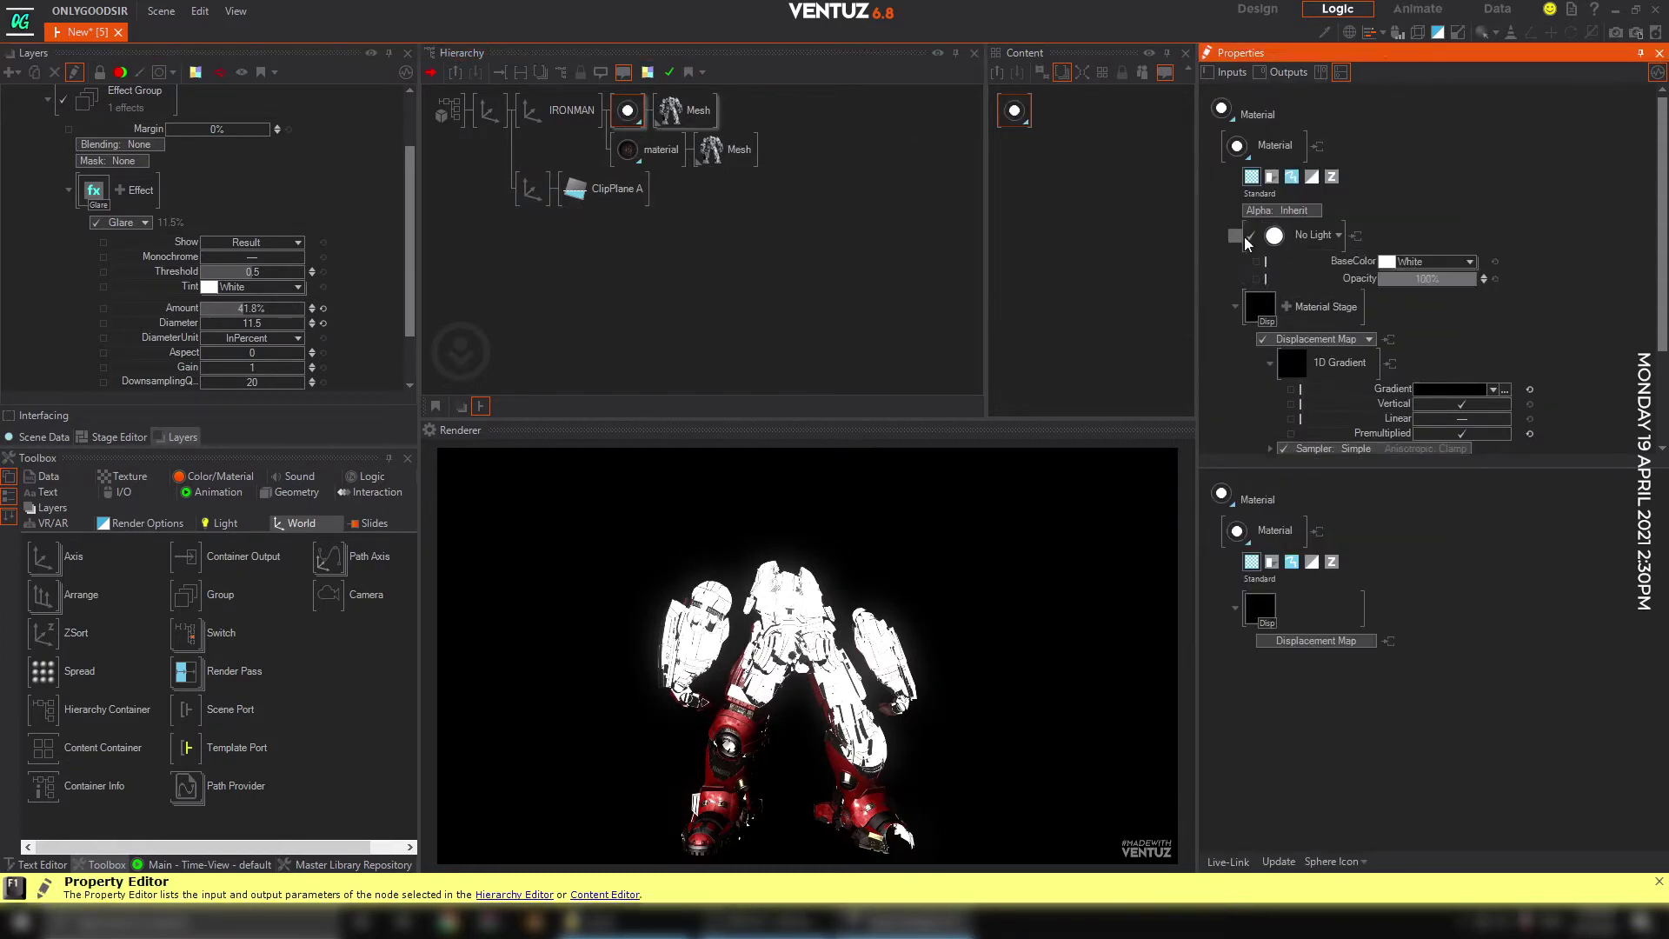
{"action": "left_click", "coordinate": [1459, 264]}
{"action": "left_click", "coordinate": [1361, 339]}
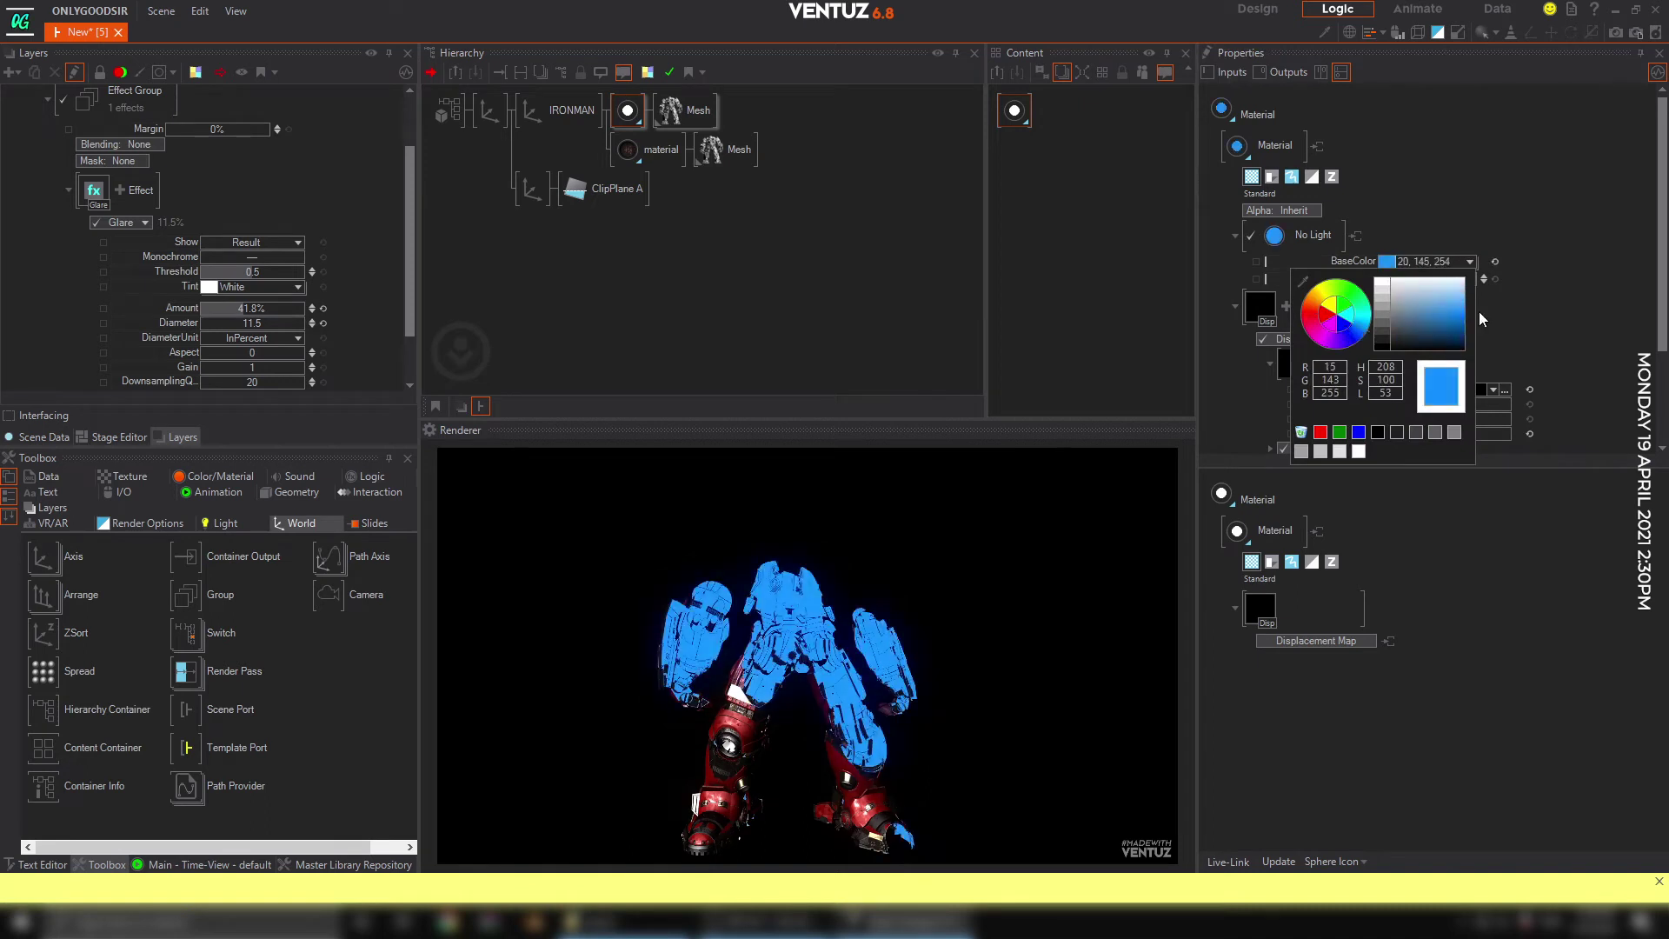
{"action": "left_click", "coordinate": [1536, 294]}
{"action": "left_click_drag", "start_coordinate": [251, 308], "coordinate": [315, 308]}
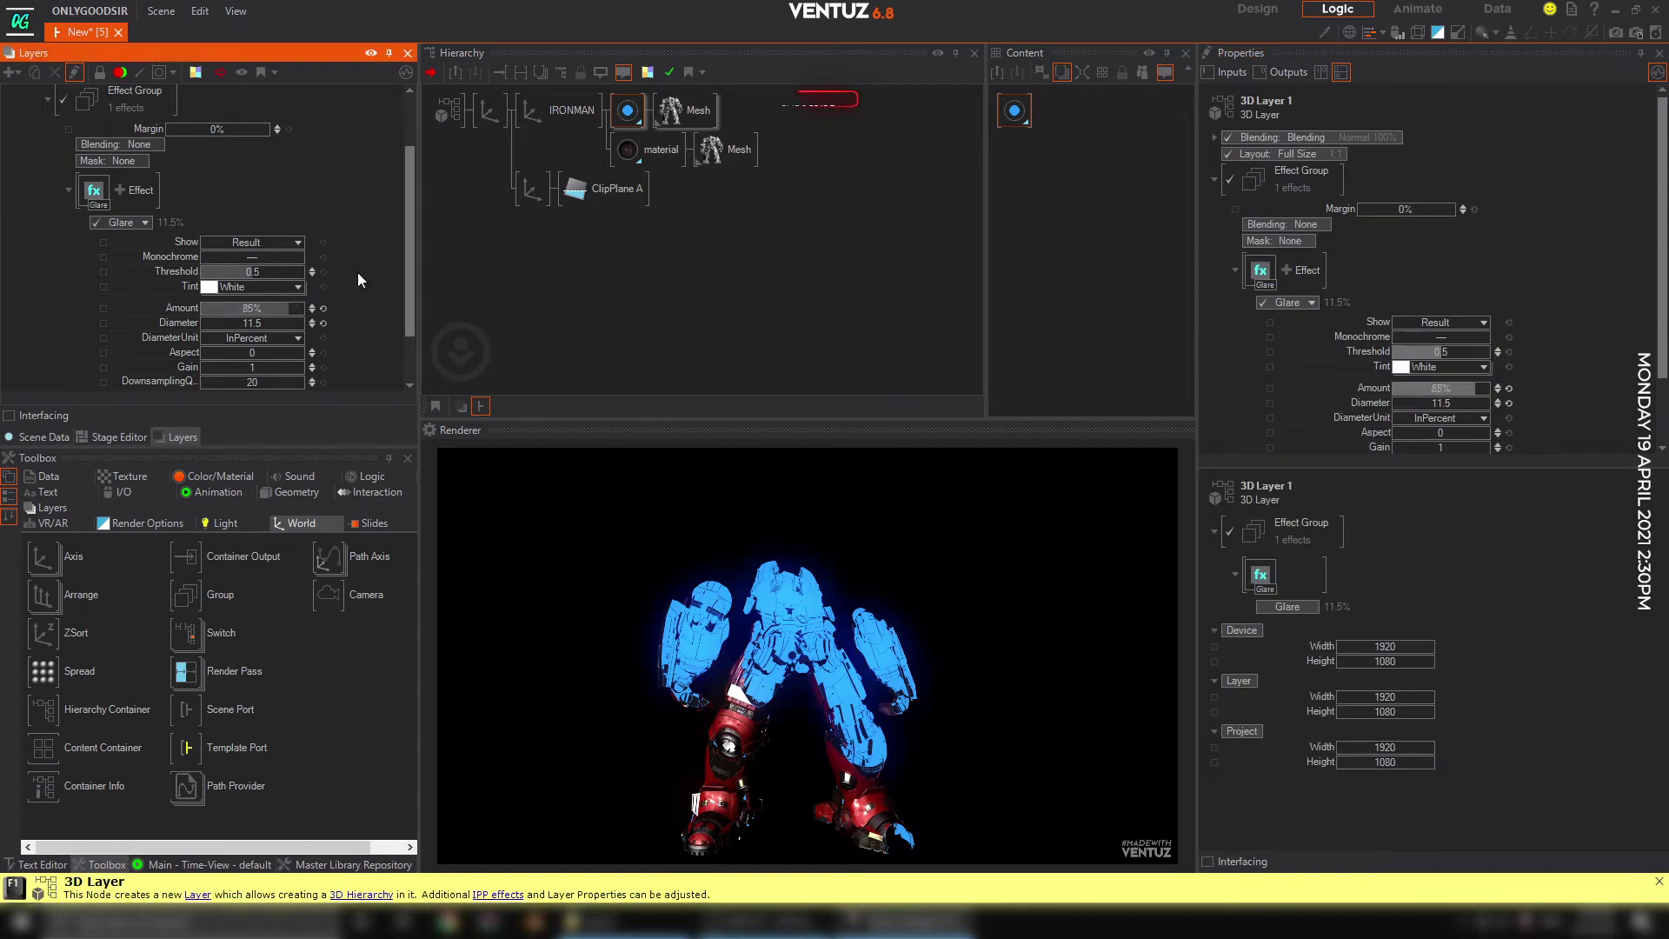
Set the ClipPlane Axis to a Y position of -2.3, a Z position of 3.2 and an X rotation of 91.
{"action": "left_click", "coordinate": [531, 186]}
{"action": "mouse_move", "coordinate": [1396, 215]}
{"action": "left_mouse_down"}
{"action": "mouse_move", "coordinate": [1360, 221]}
{"action": "mouse_move", "coordinate": [1419, 223]}
{"action": "left_mouse_up"}
{"action": "mouse_move", "coordinate": [1385, 167]}
{"action": "left_mouse_down"}
{"action": "mouse_move", "coordinate": [1405, 165]}
{"action": "mouse_move", "coordinate": [1344, 171]}
{"action": "mouse_move", "coordinate": [1416, 187]}
{"action": "mouse_move", "coordinate": [1379, 182]}
{"action": "left_mouse_up"}
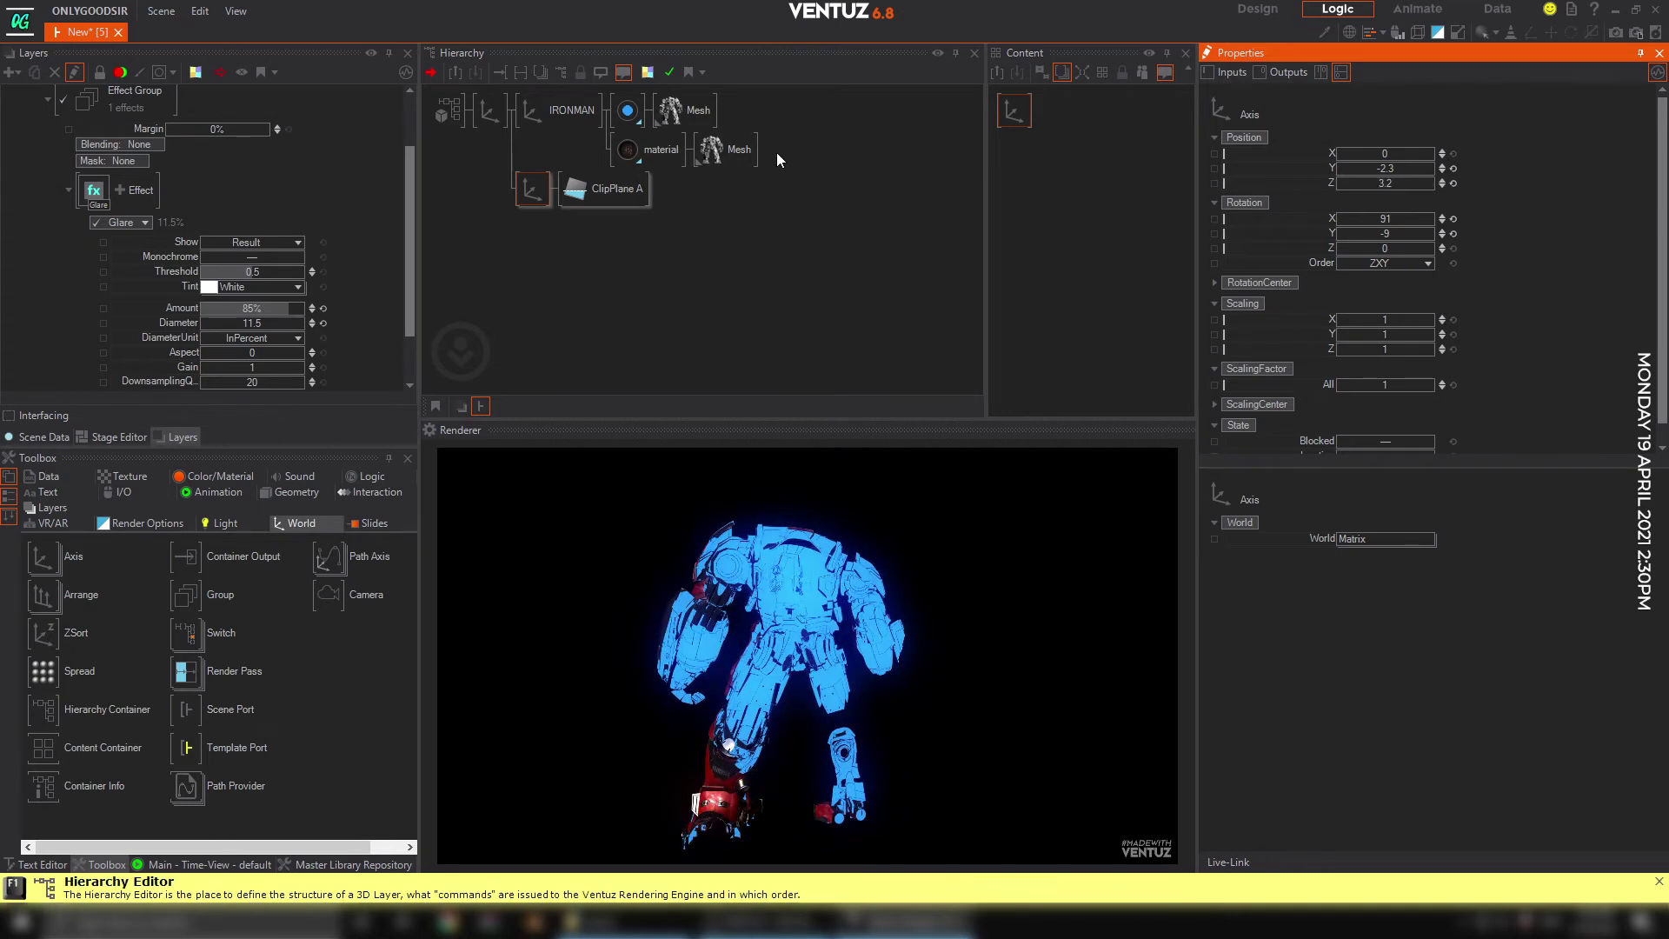
Set the blue Material's drawing option to Wireframe and move the ClipPlane Axis to a Z position of -0.1.
{"action": "left_click", "coordinate": [628, 111]}
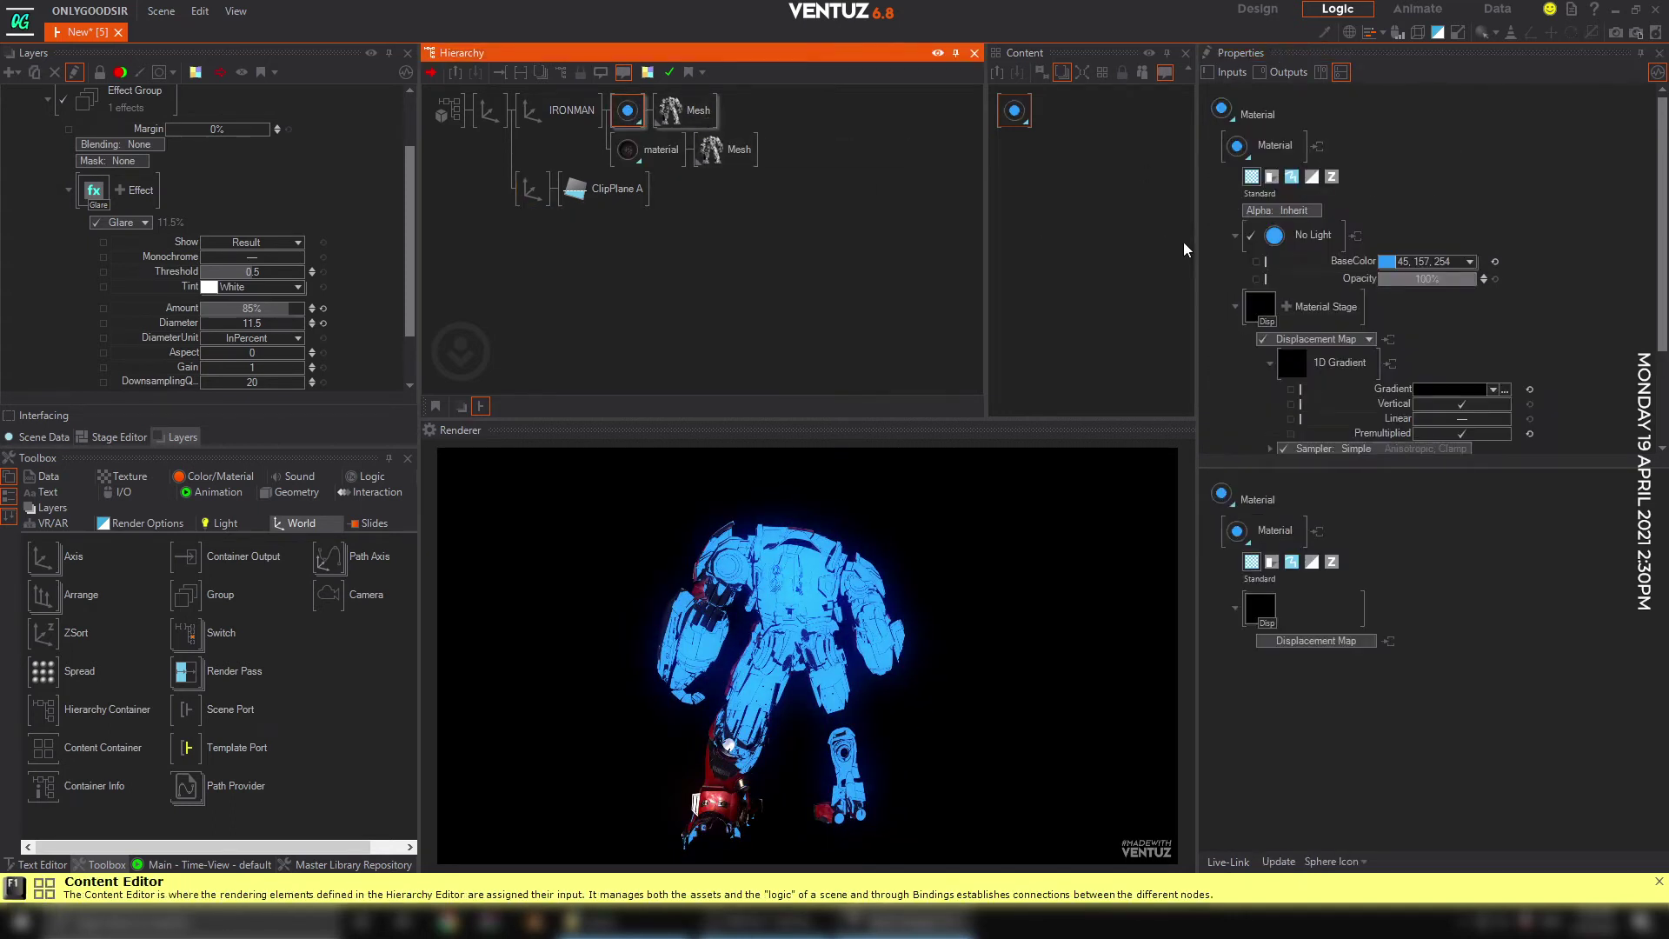
{"action": "left_click", "coordinate": [1292, 177]}
{"action": "left_click", "coordinate": [1353, 210]}
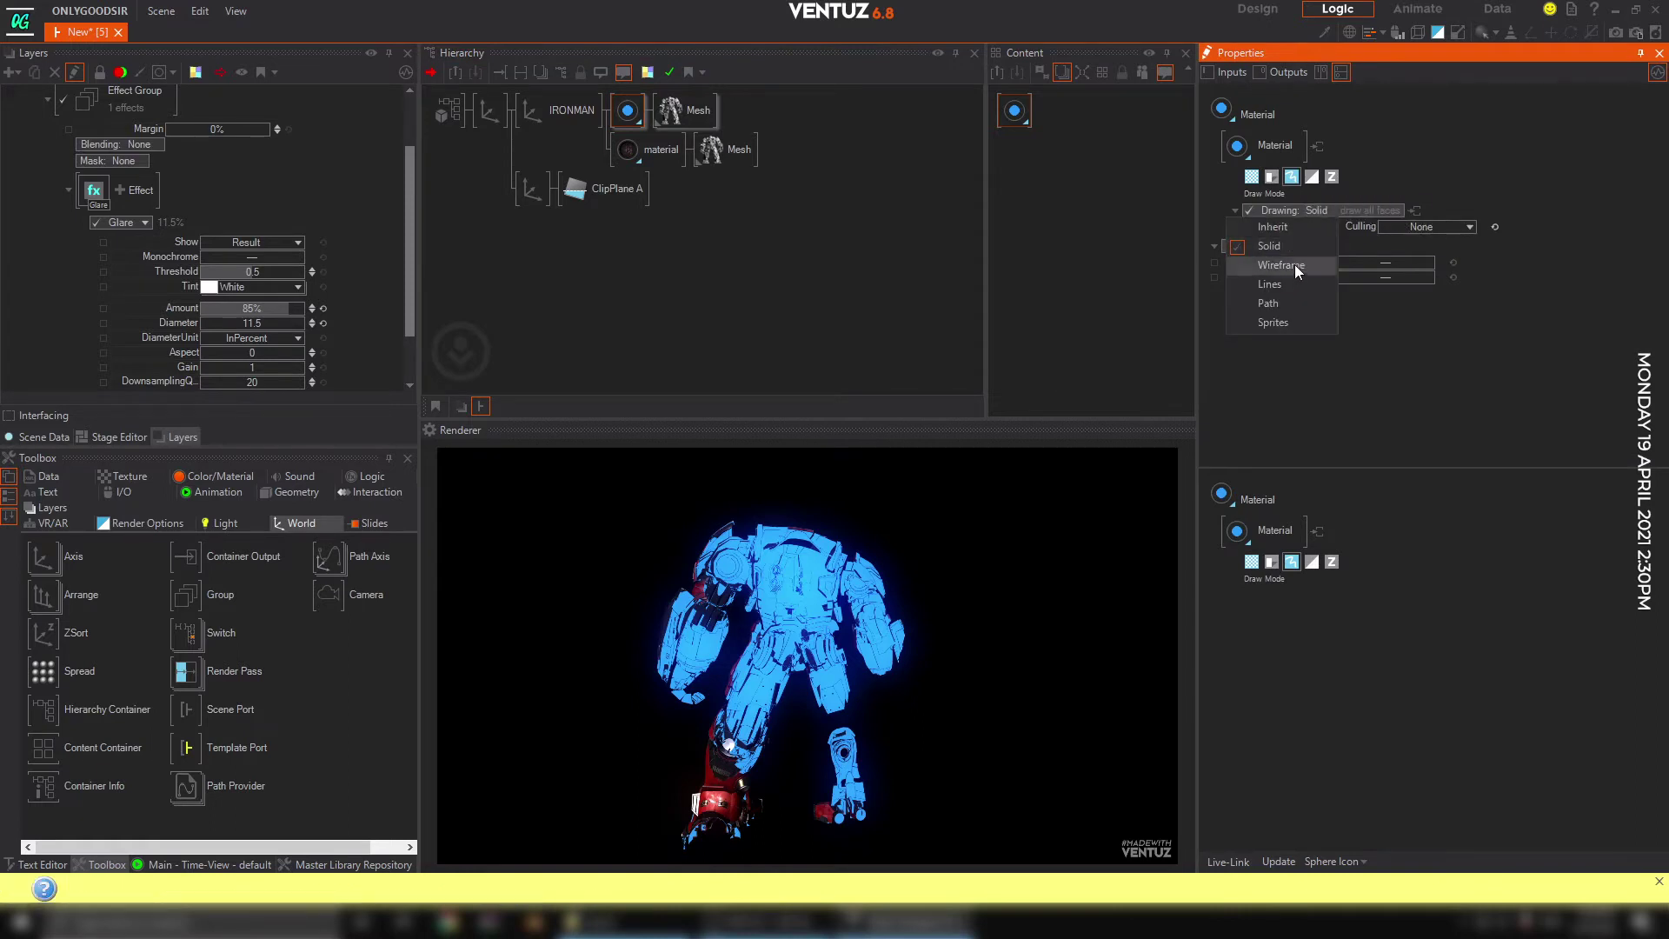
{"action": "left_click", "coordinate": [1295, 264]}
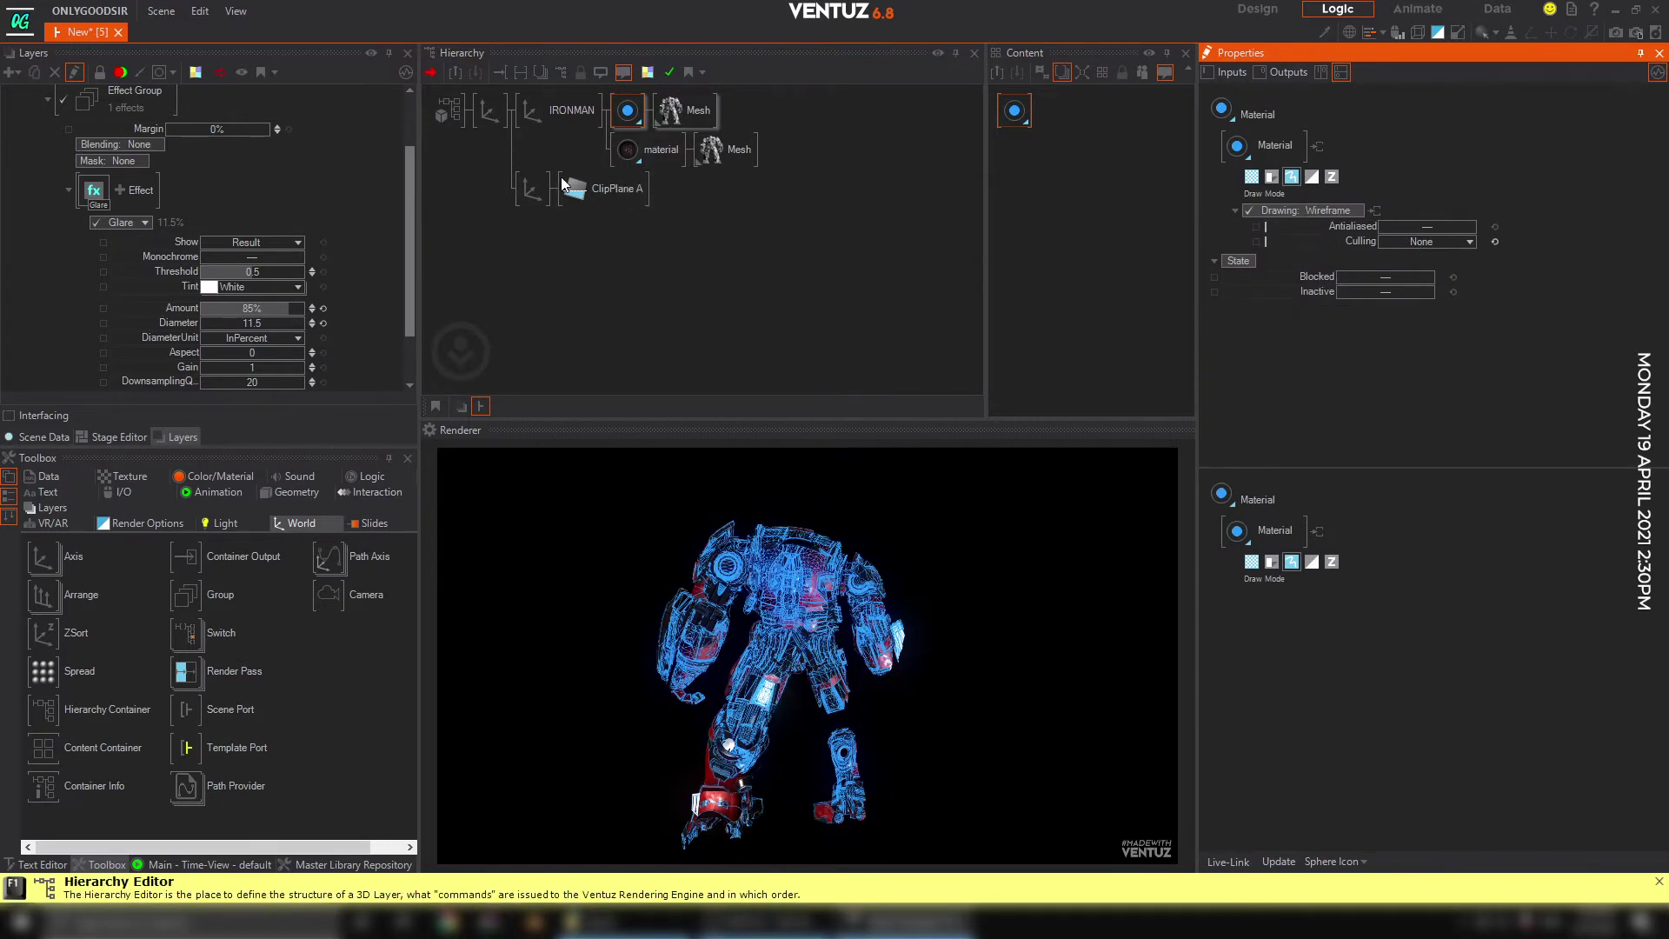
{"action": "left_click", "coordinate": [533, 187]}
{"action": "left_click_drag", "start_coordinate": [1382, 184], "coordinate": [1338, 188]}
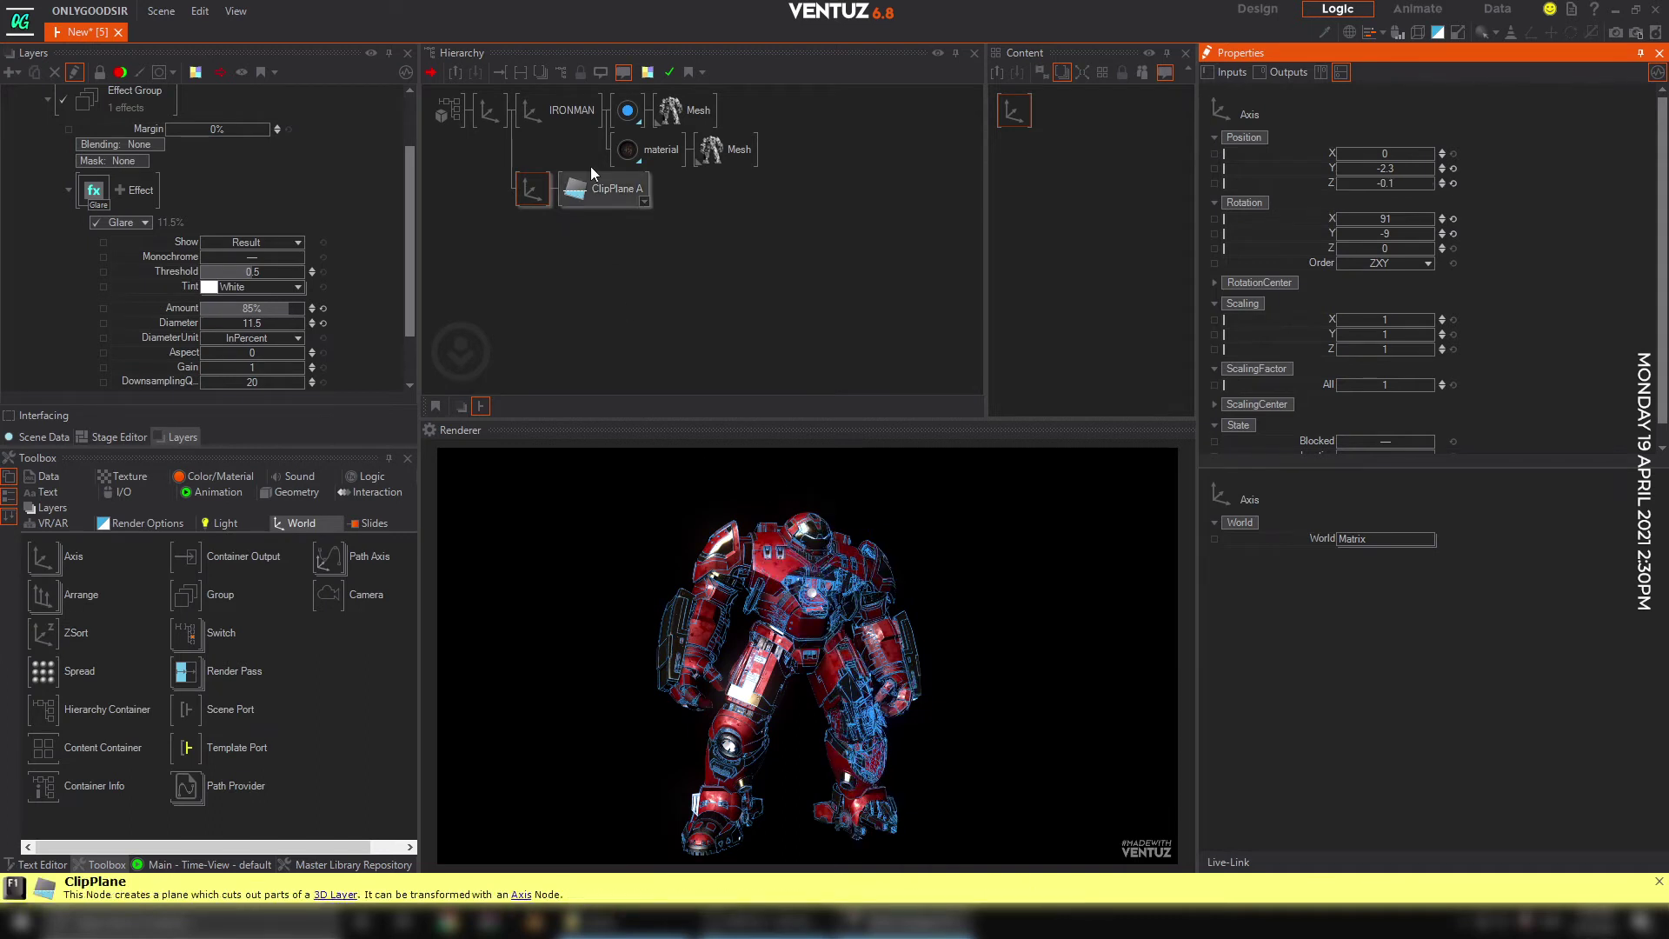
Set the blue Material's displacement Bias to 0.54 and the ClipPlane Axis's Z position to 2.5.
{"action": "left_click", "coordinate": [627, 111]}
{"action": "left_click", "coordinate": [1251, 176]}
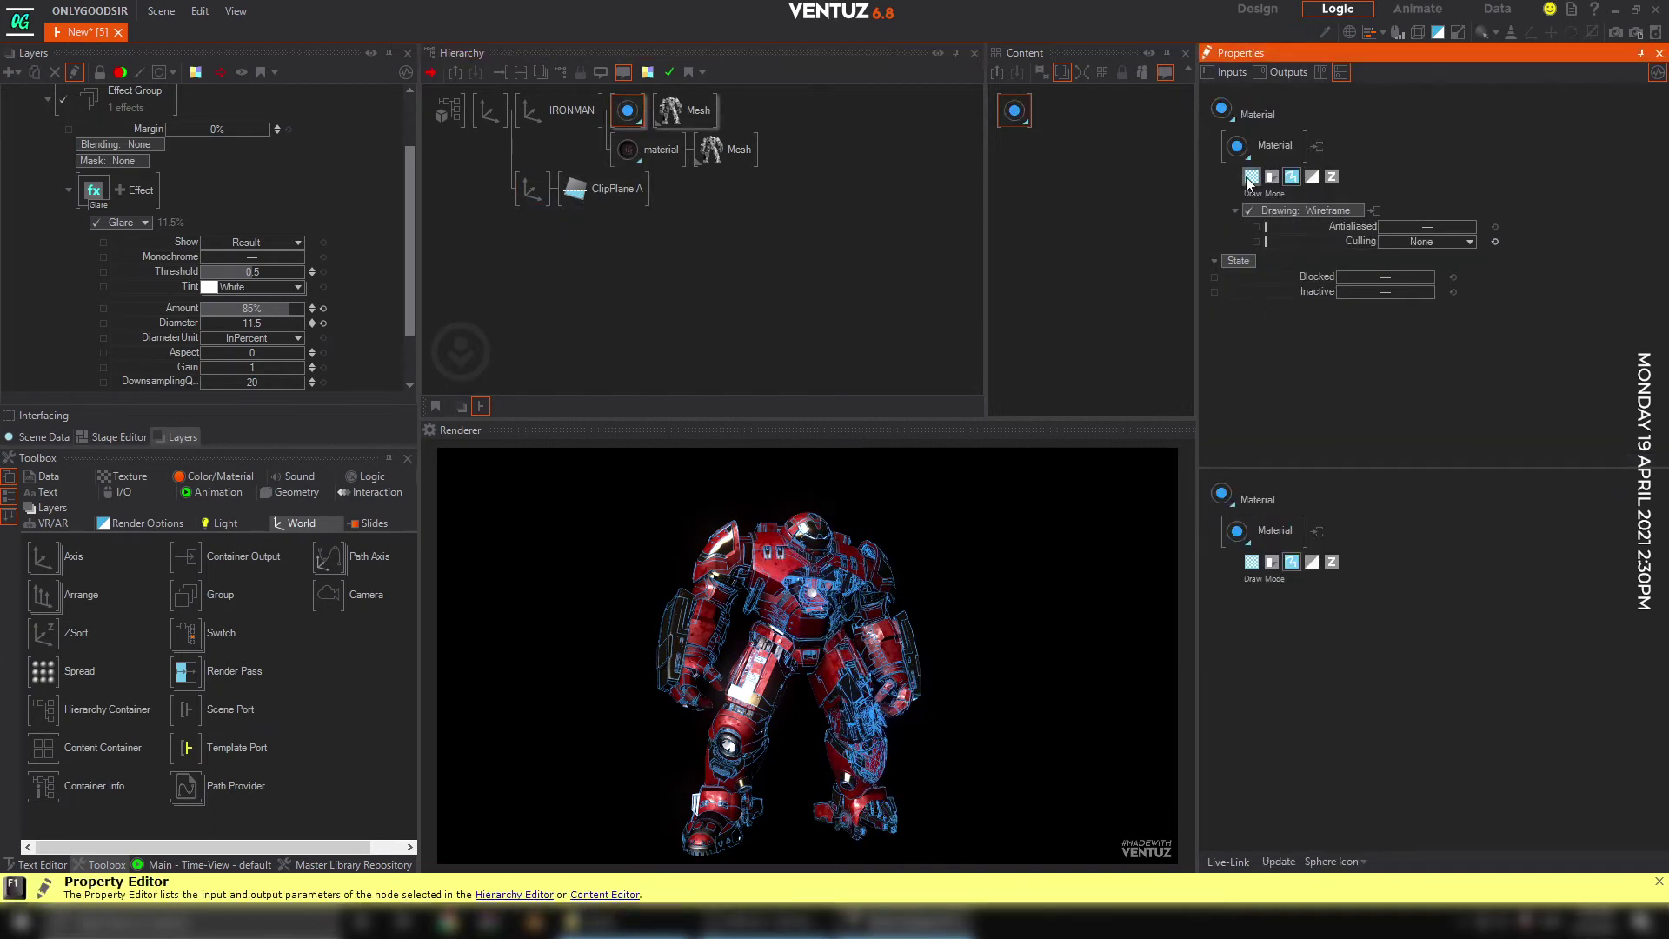
{"action": "scroll", "coordinate": [1420, 388], "scroll_direction": "down", "scroll_amount": 2}
{"action": "left_click_drag", "start_coordinate": [1448, 388], "coordinate": [1486, 388]}
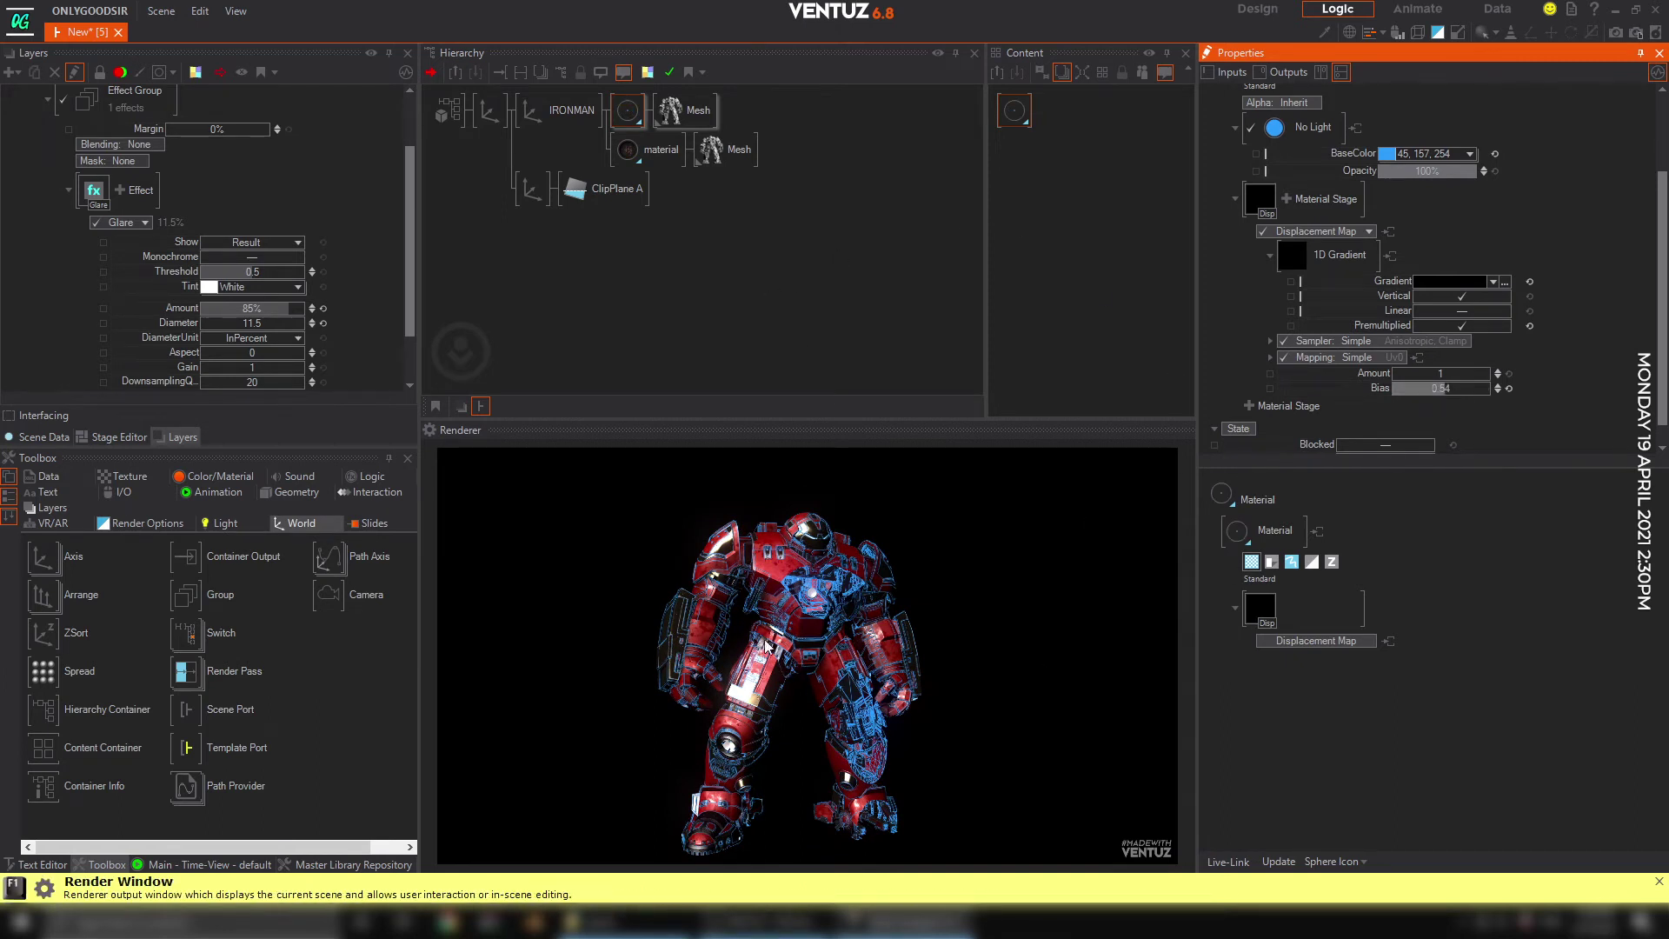
{"action": "left_click", "coordinate": [532, 188]}
{"action": "mouse_move", "coordinate": [1389, 167]}
{"action": "left_mouse_down"}
{"action": "mouse_move", "coordinate": [1431, 168]}
{"action": "mouse_move", "coordinate": [1396, 169]}
{"action": "left_mouse_up"}
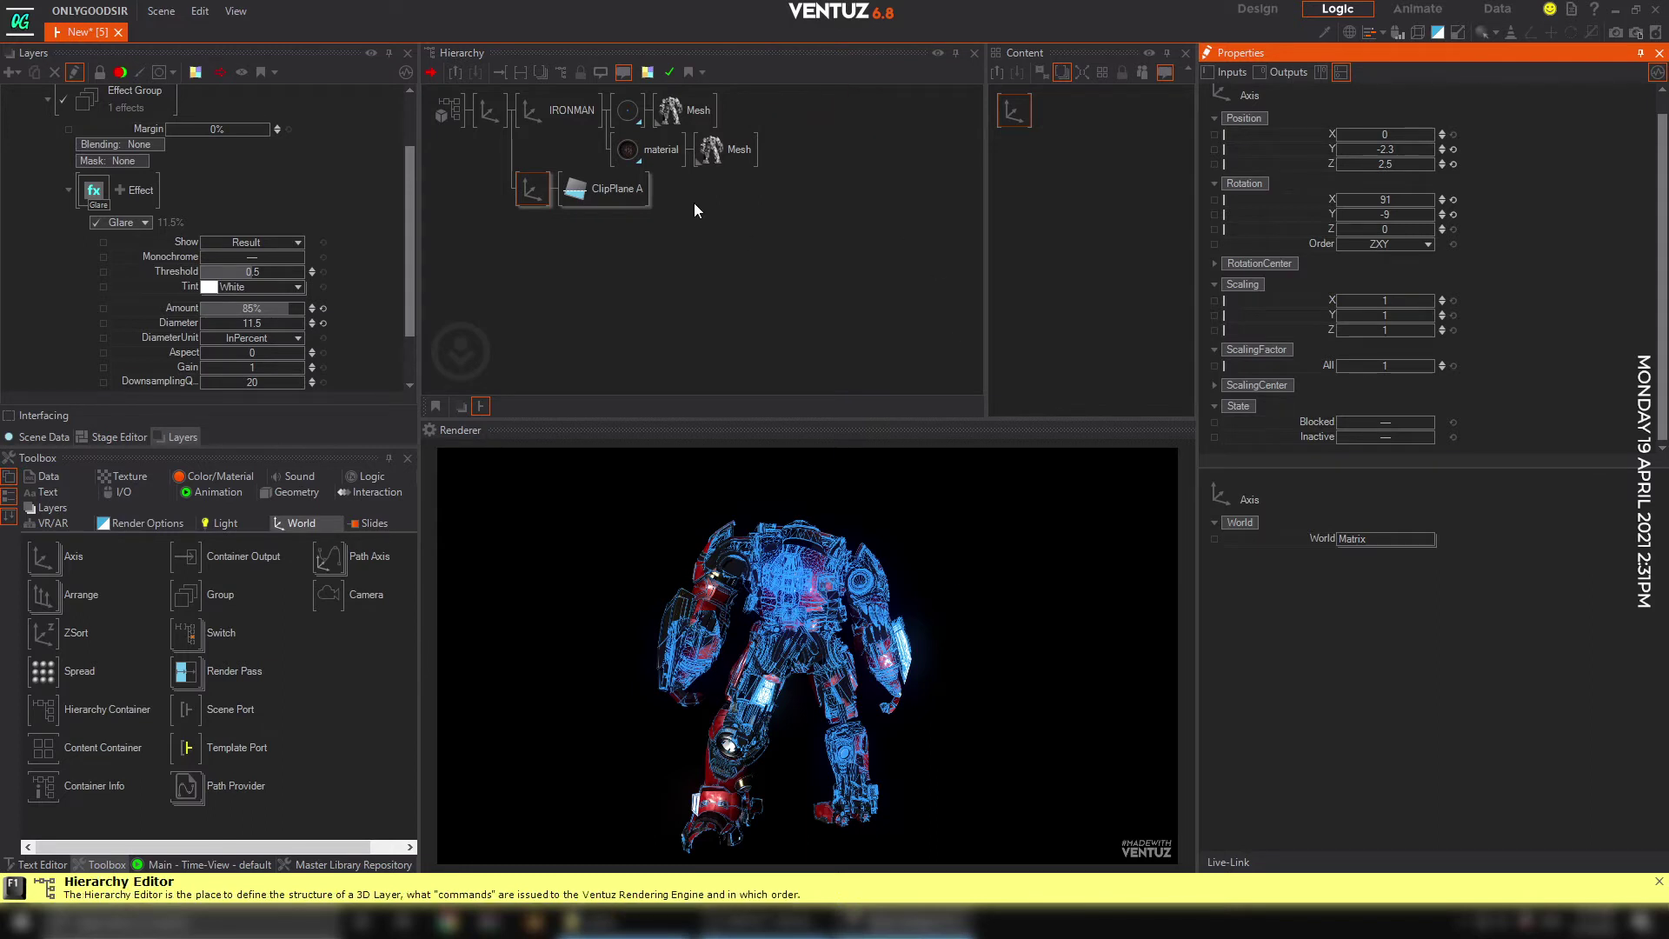
Change the blue Material's drawing option to Lines and set its LineCulling to Show Rim.
{"action": "left_click", "coordinate": [633, 111]}
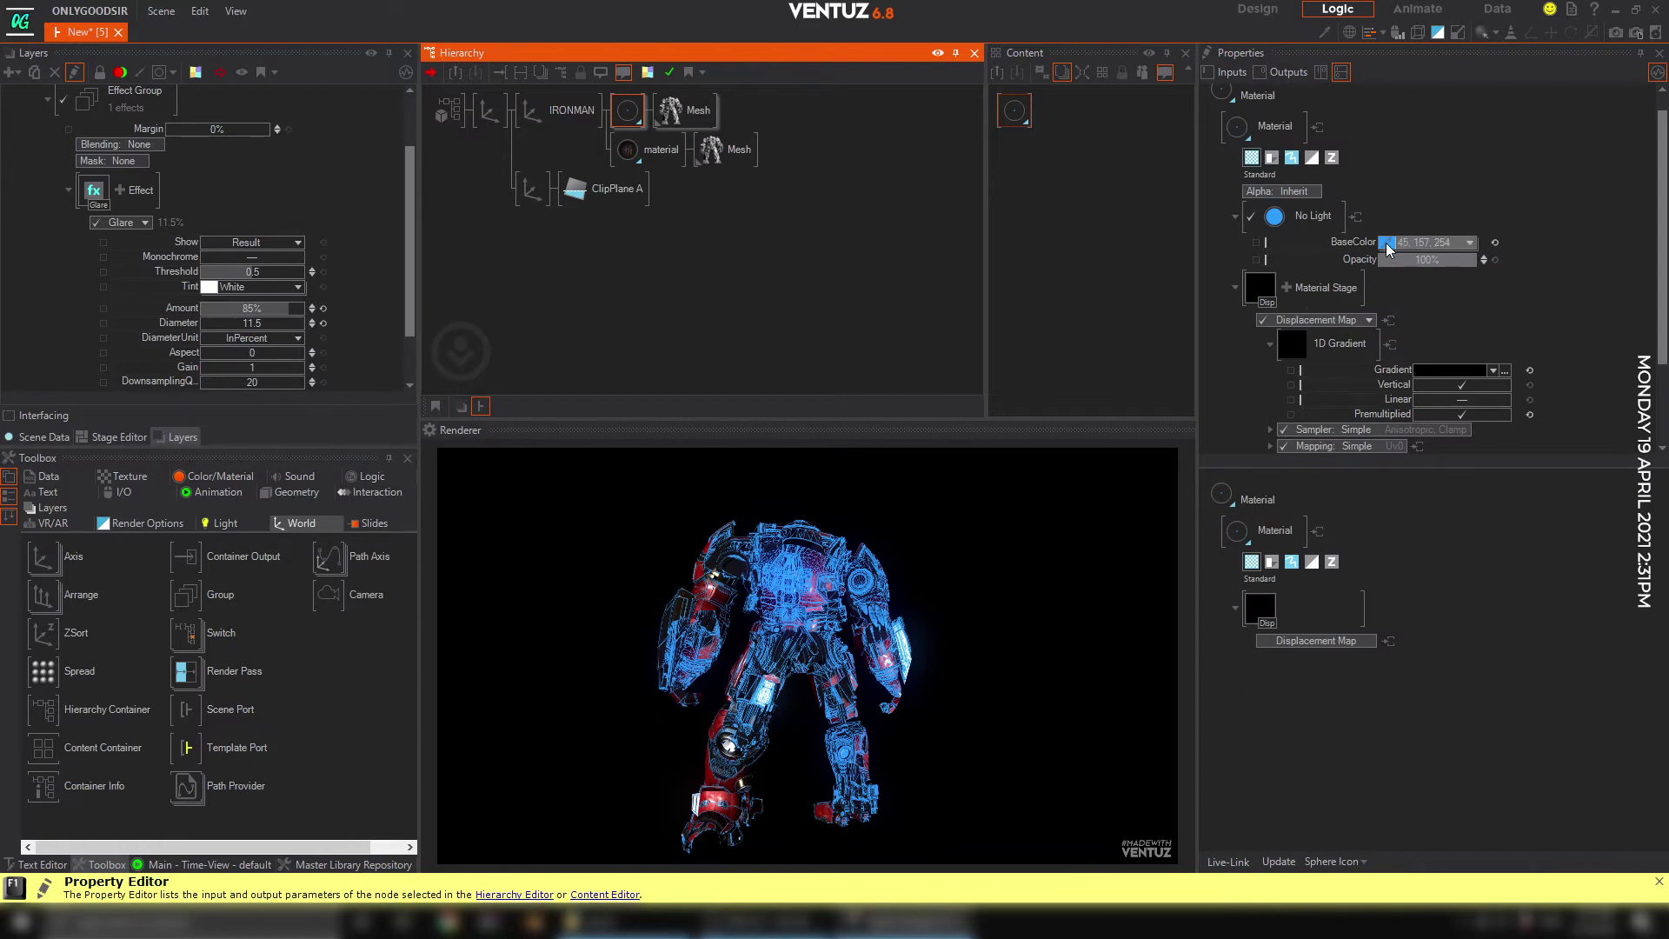
{"action": "left_click", "coordinate": [1291, 157]}
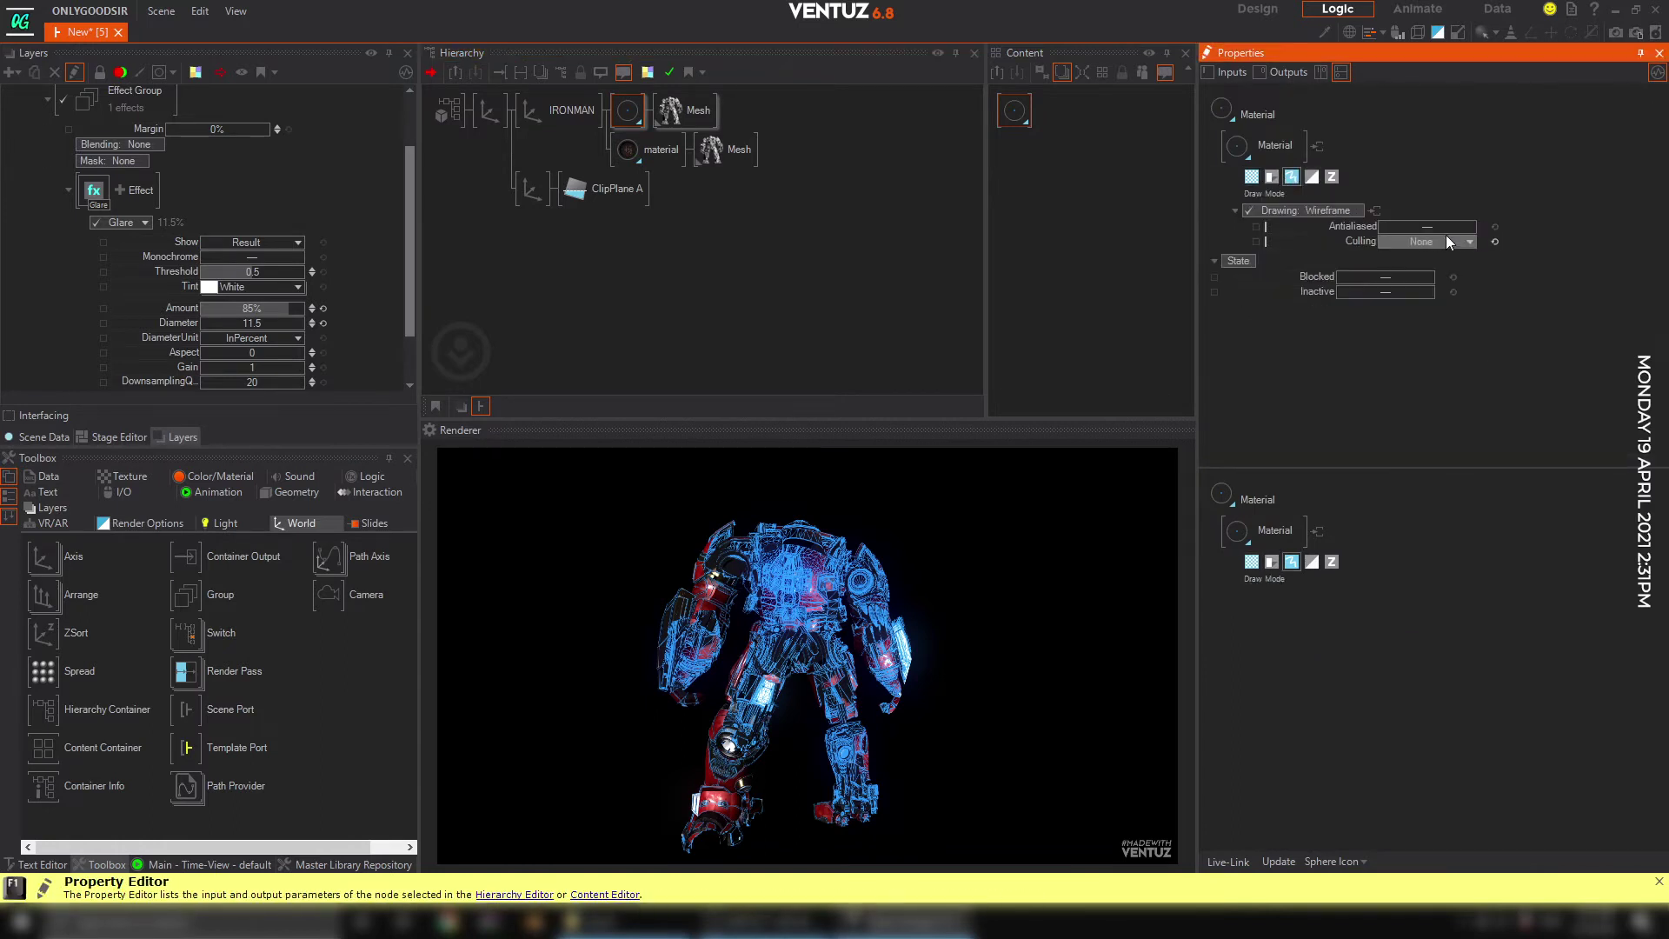
{"action": "left_click", "coordinate": [1332, 209]}
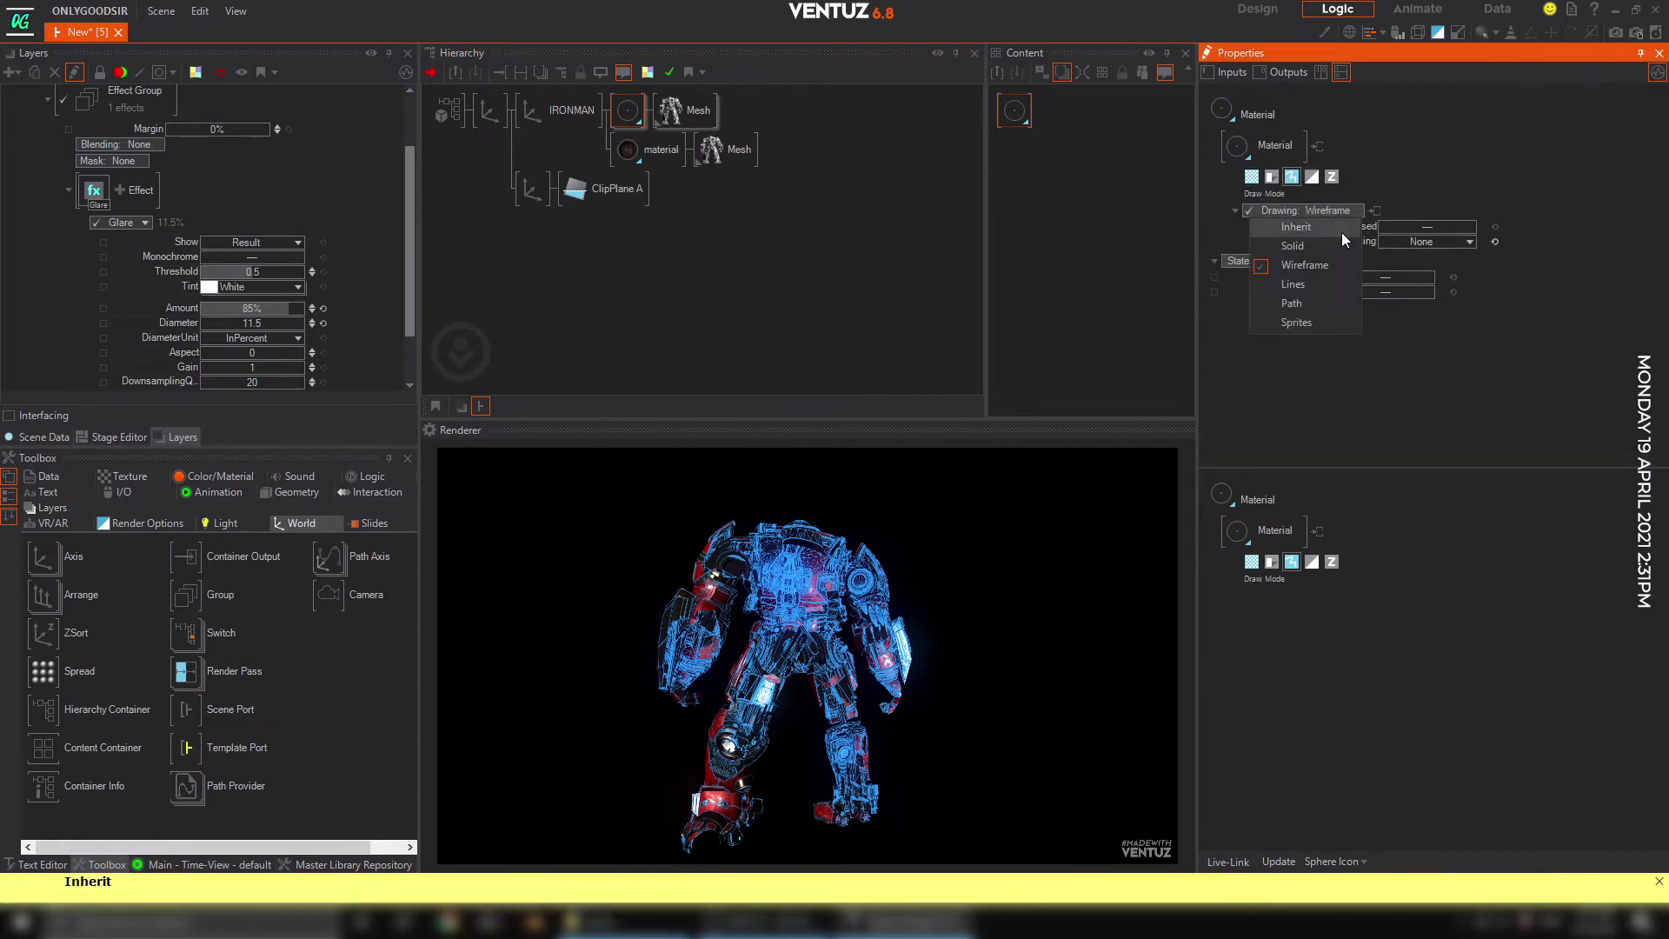
{"action": "left_click", "coordinate": [1299, 286]}
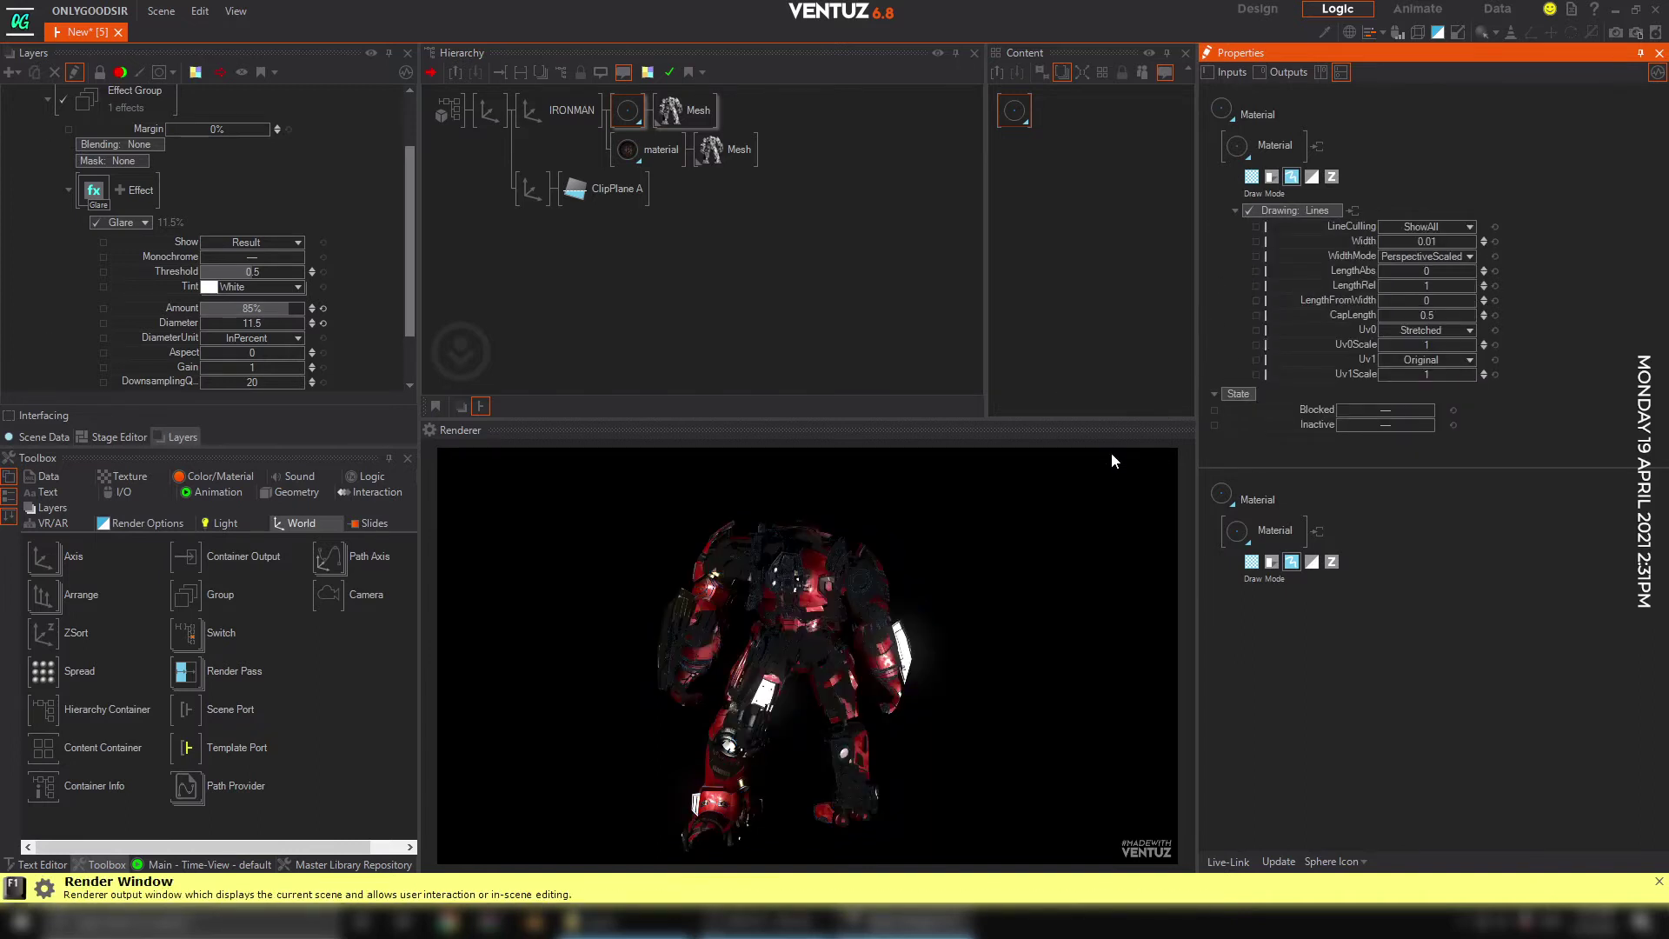
{"action": "left_click", "coordinate": [1430, 228]}
{"action": "left_click", "coordinate": [1445, 225]}
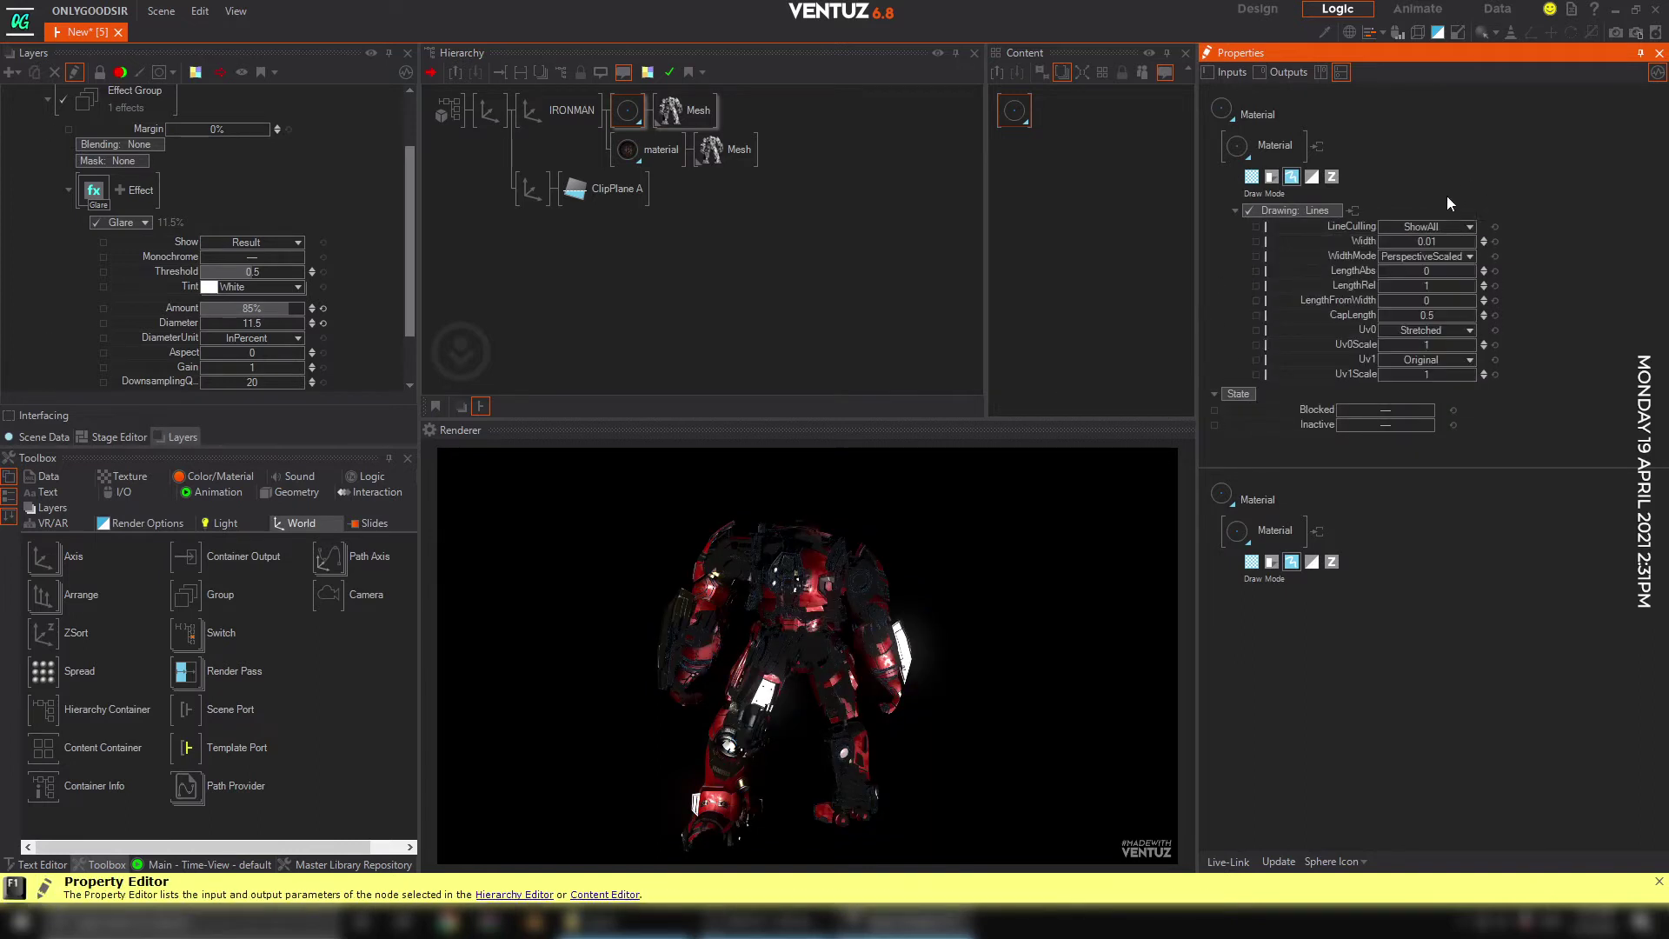
{"action": "left_click", "coordinate": [1447, 226]}
{"action": "left_click", "coordinate": [1385, 281]}
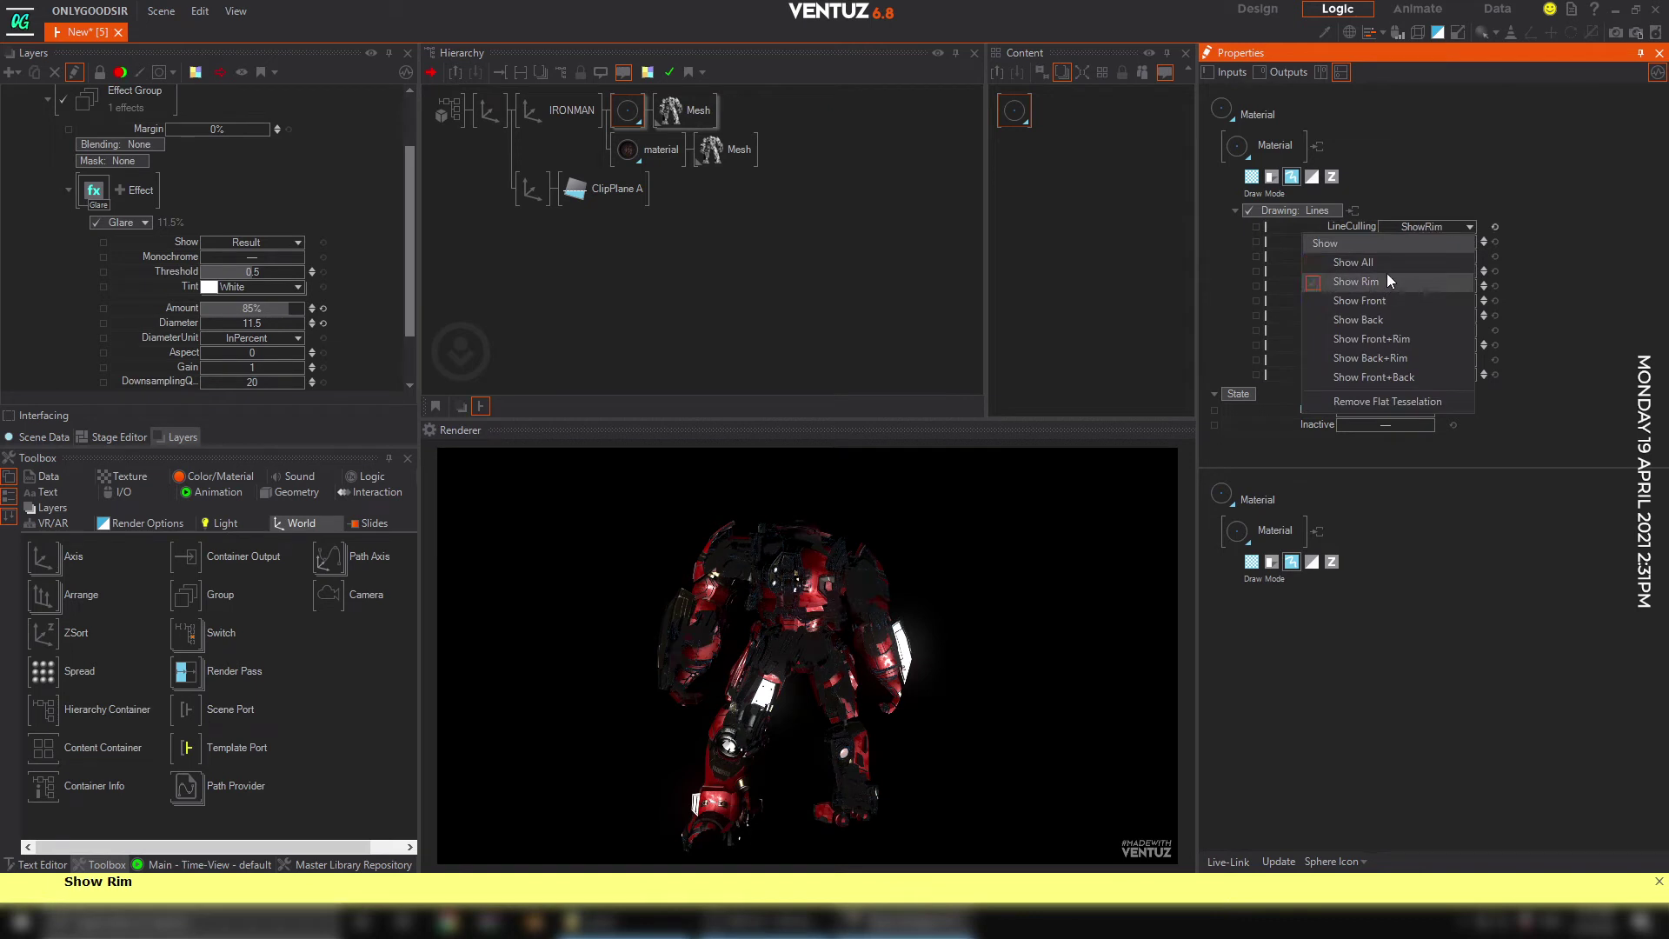
Try the blue Material's Front, Back, Front+Rim and Show All LineCulling options, then set Width to 1 and LineCulling to Show Rim.
{"action": "left_click", "coordinate": [1370, 300]}
{"action": "left_click", "coordinate": [1373, 319]}
{"action": "left_click", "coordinate": [1384, 339]}
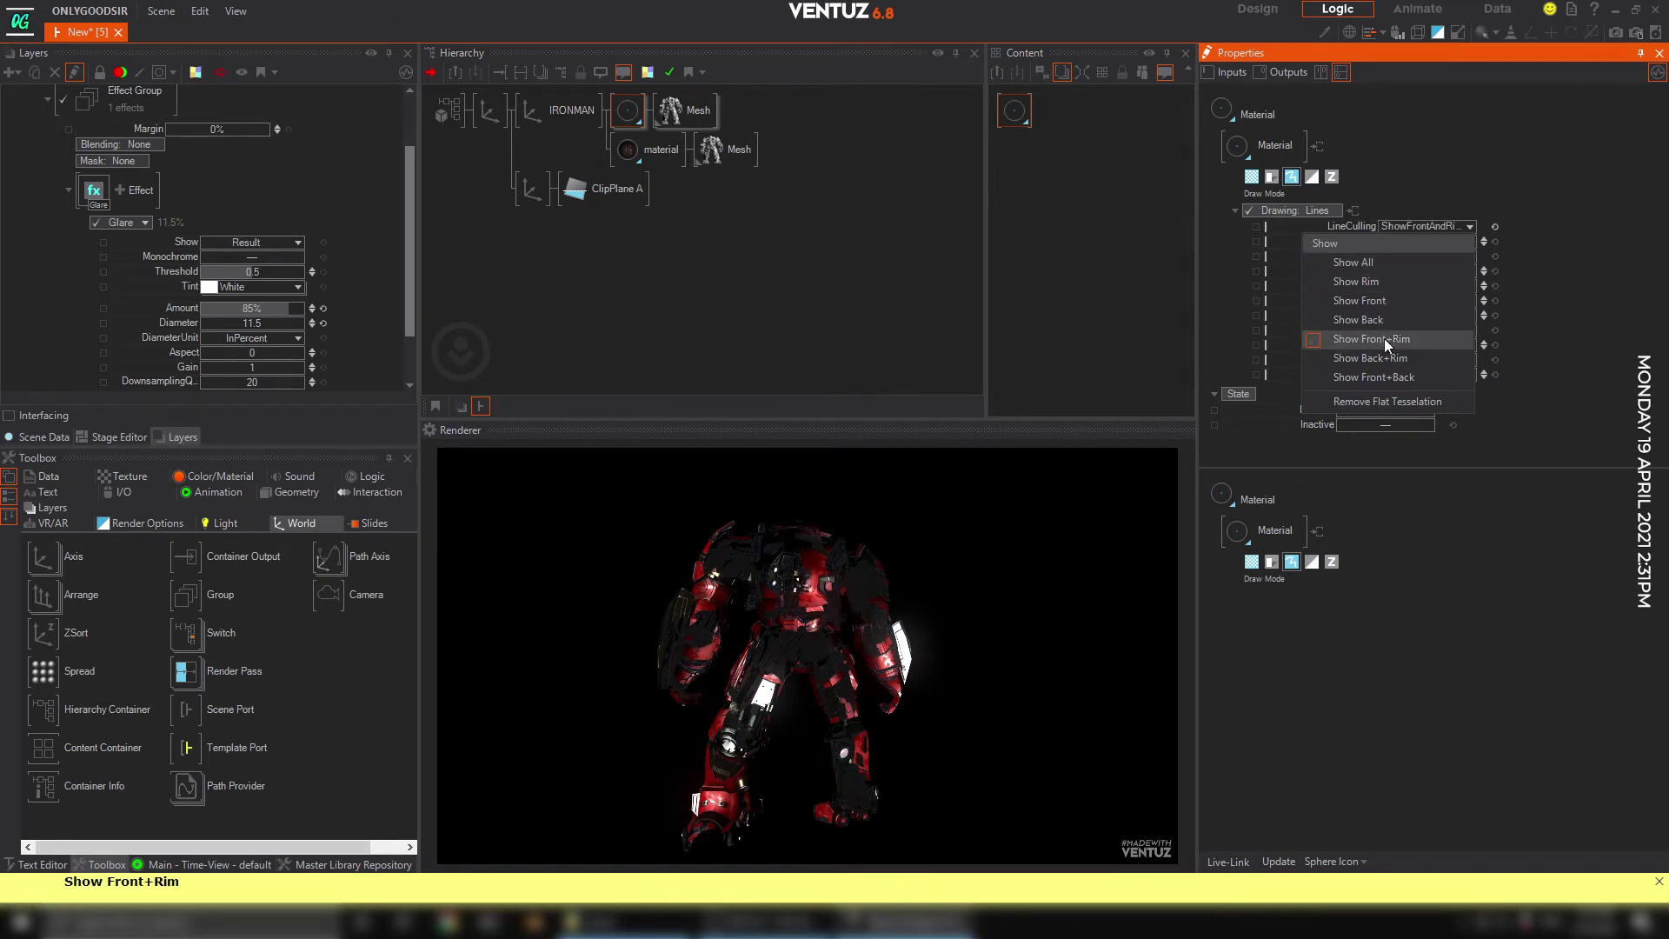
{"action": "left_click", "coordinate": [1381, 262]}
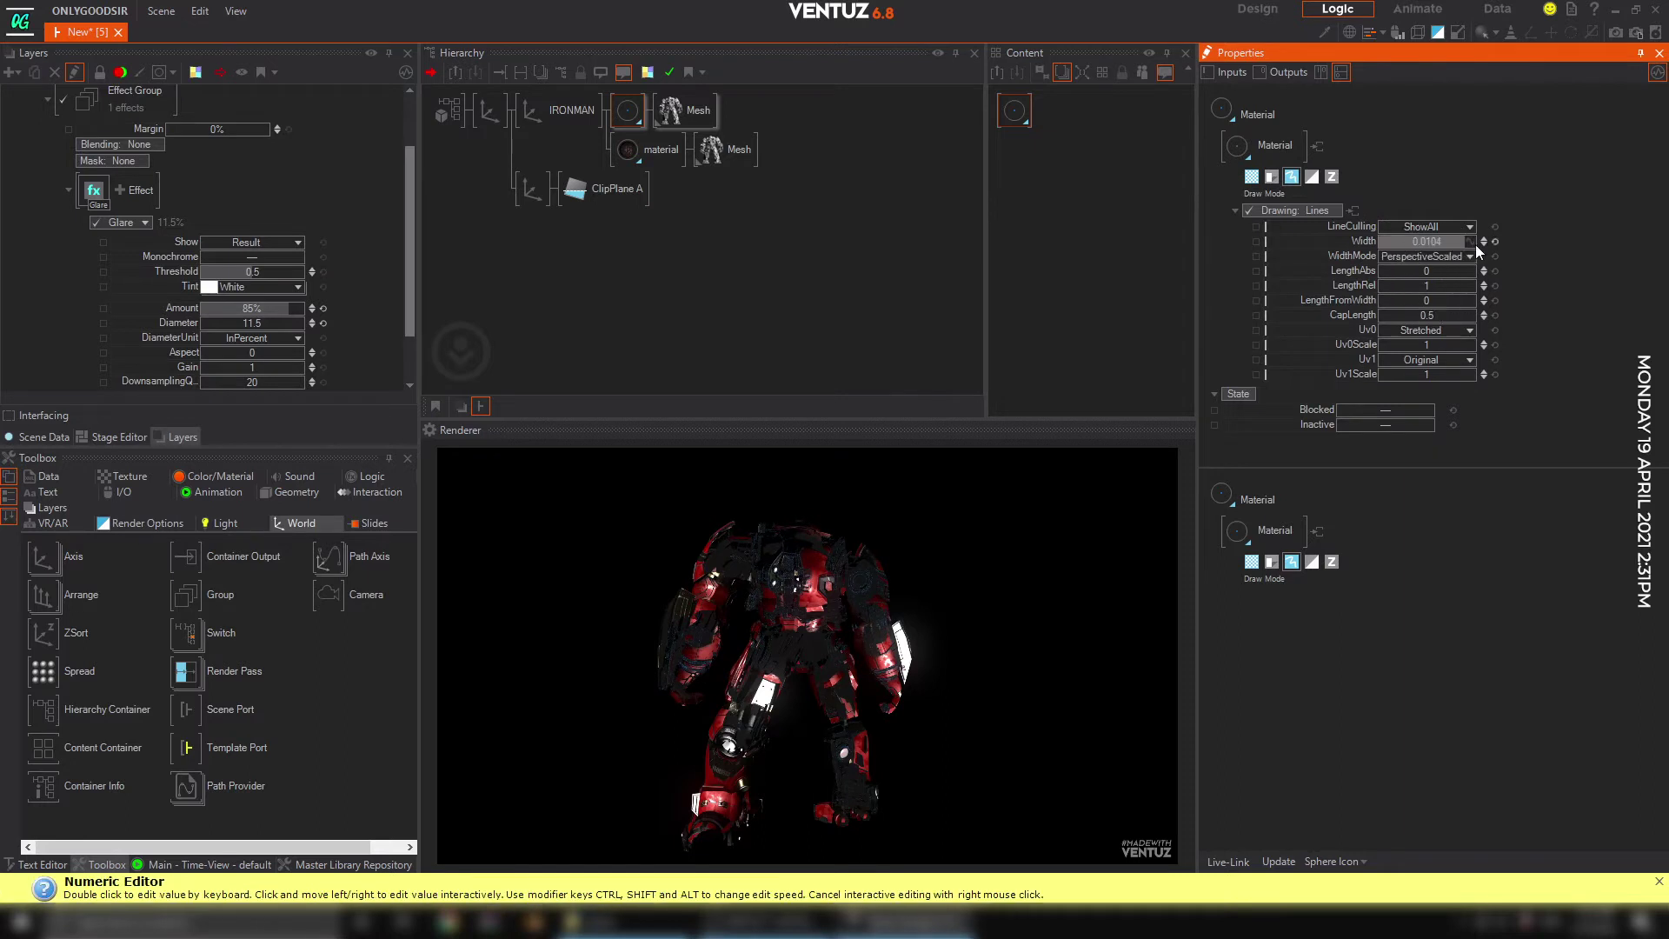
{"action": "left_click_drag", "start_coordinate": [1475, 247], "coordinate": [1475, 245]}
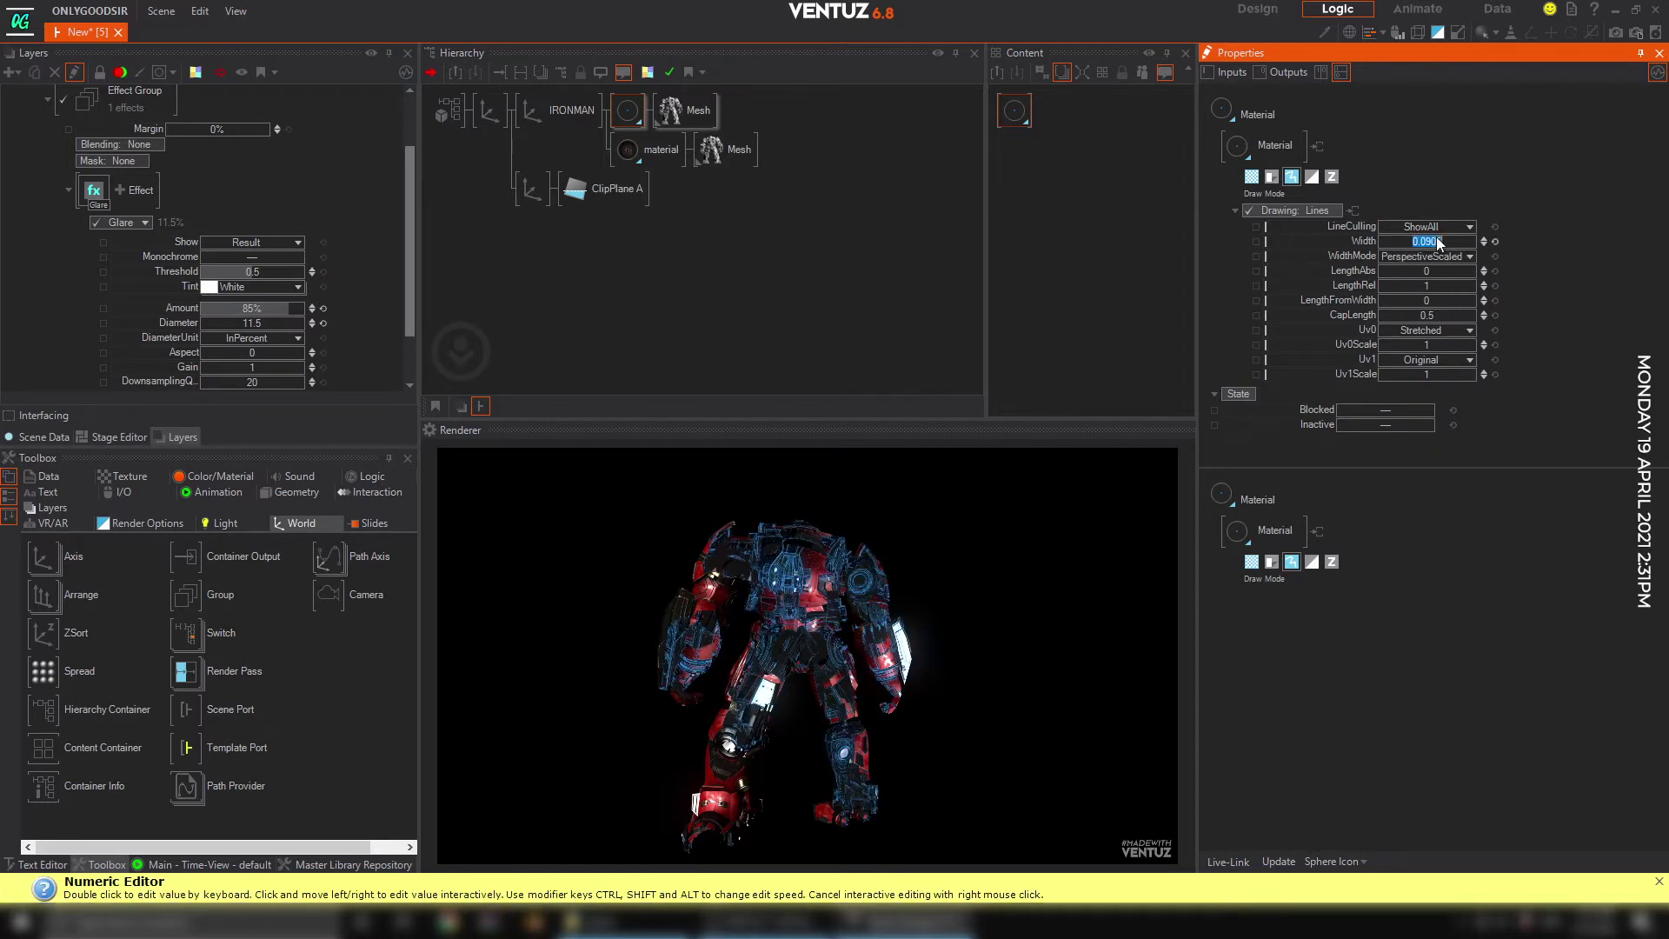
{"action": "key", "text": "Return"}
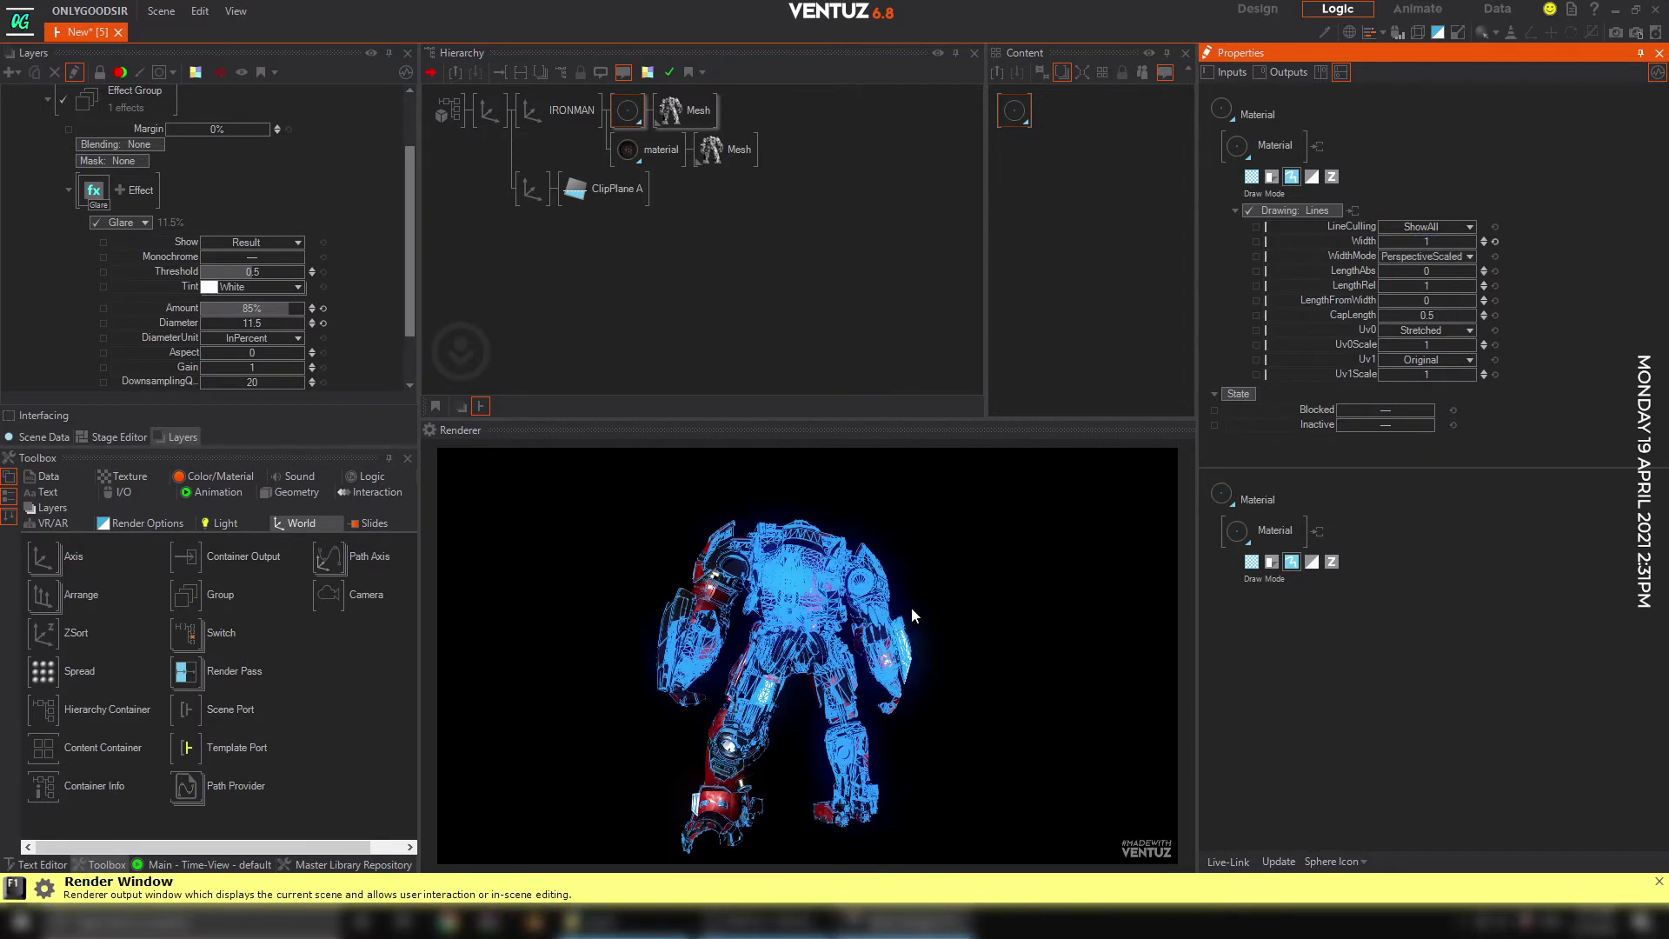
{"action": "left_click", "coordinate": [1462, 226]}
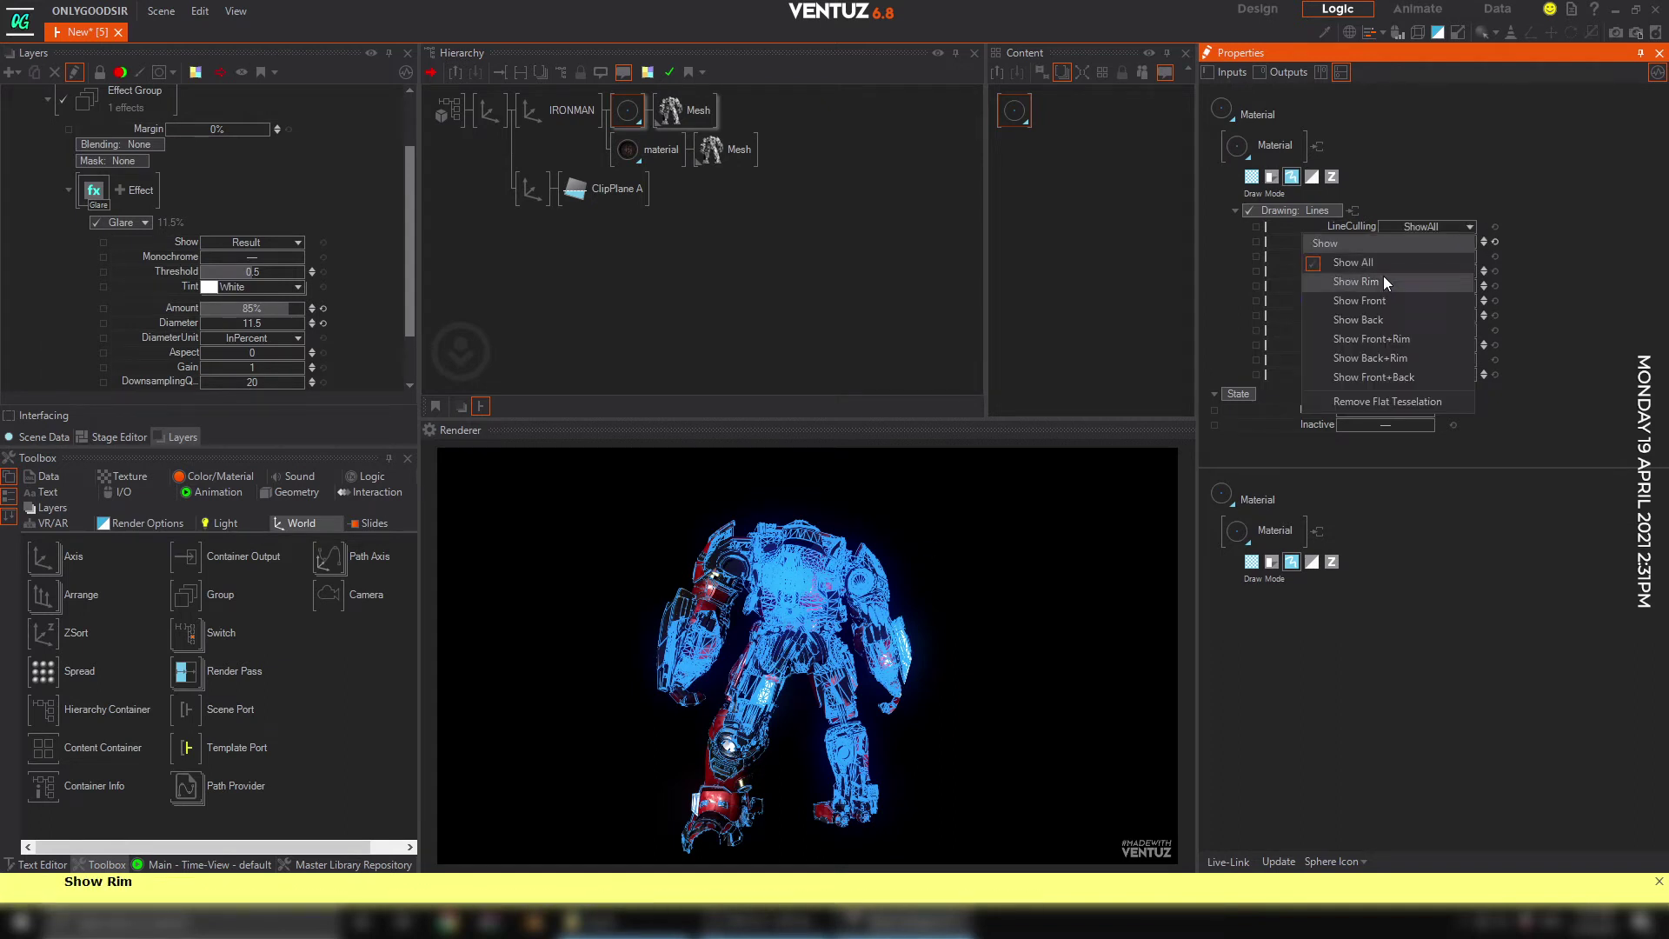
{"action": "left_click", "coordinate": [1379, 279]}
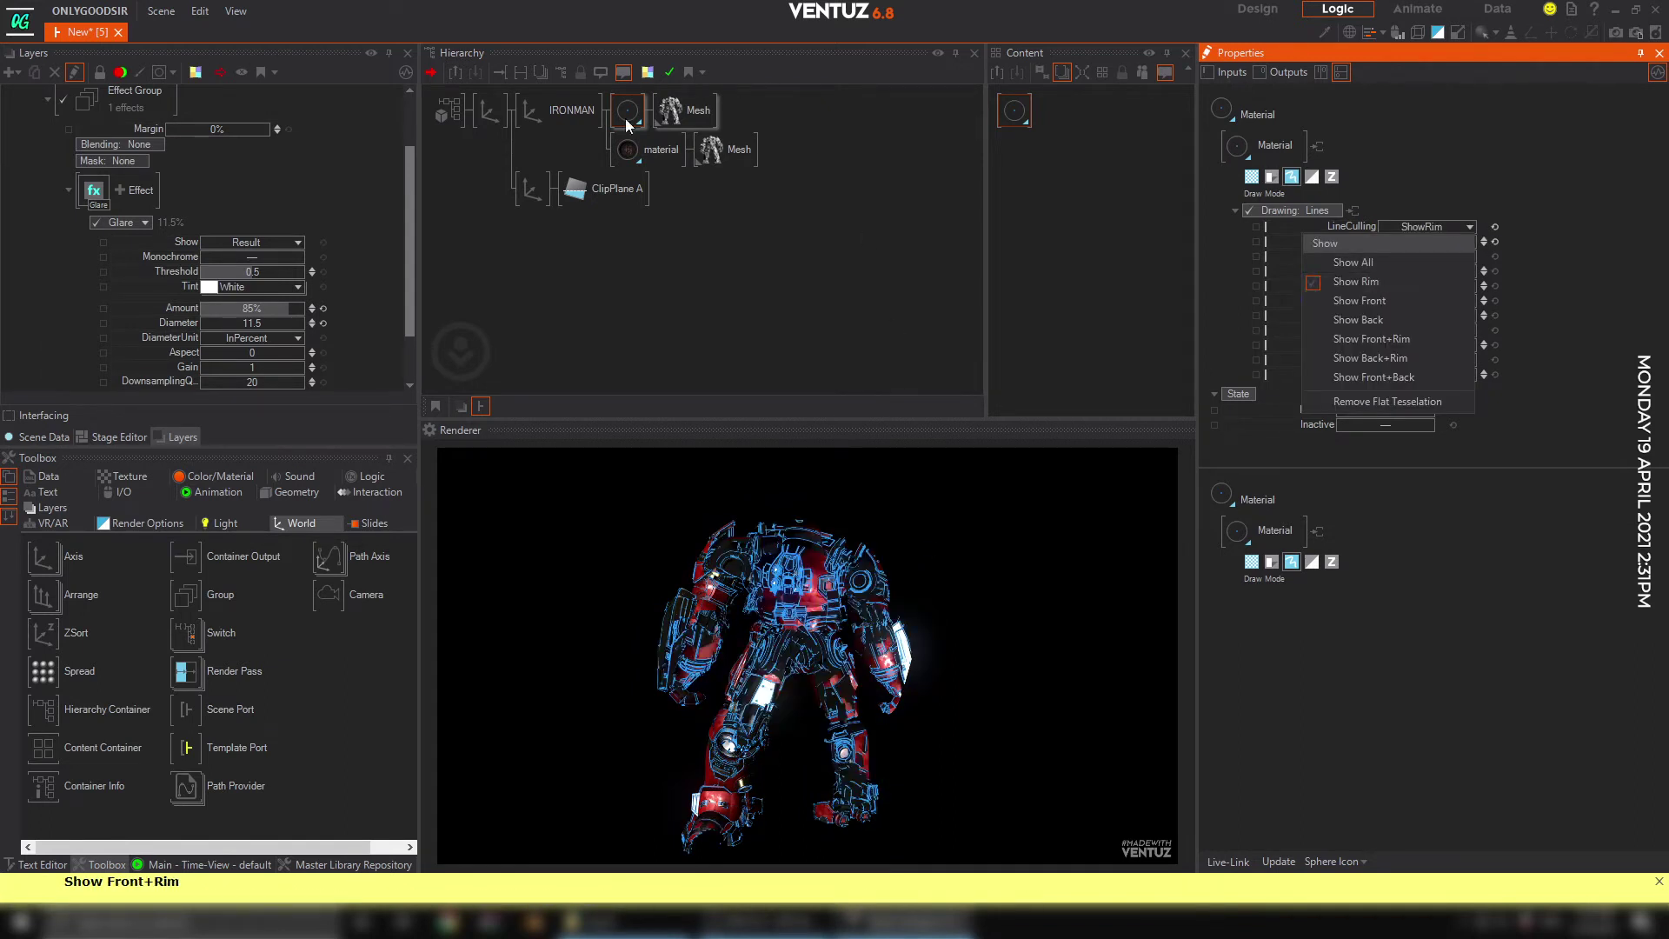
Shift the ClipPlane Axis along Y to change the character's cut, and select the ClipPlane A node.
{"action": "left_click", "coordinate": [530, 189]}
{"action": "left_click_drag", "start_coordinate": [1347, 169], "coordinate": [1432, 173]}
{"action": "left_click", "coordinate": [613, 196]}
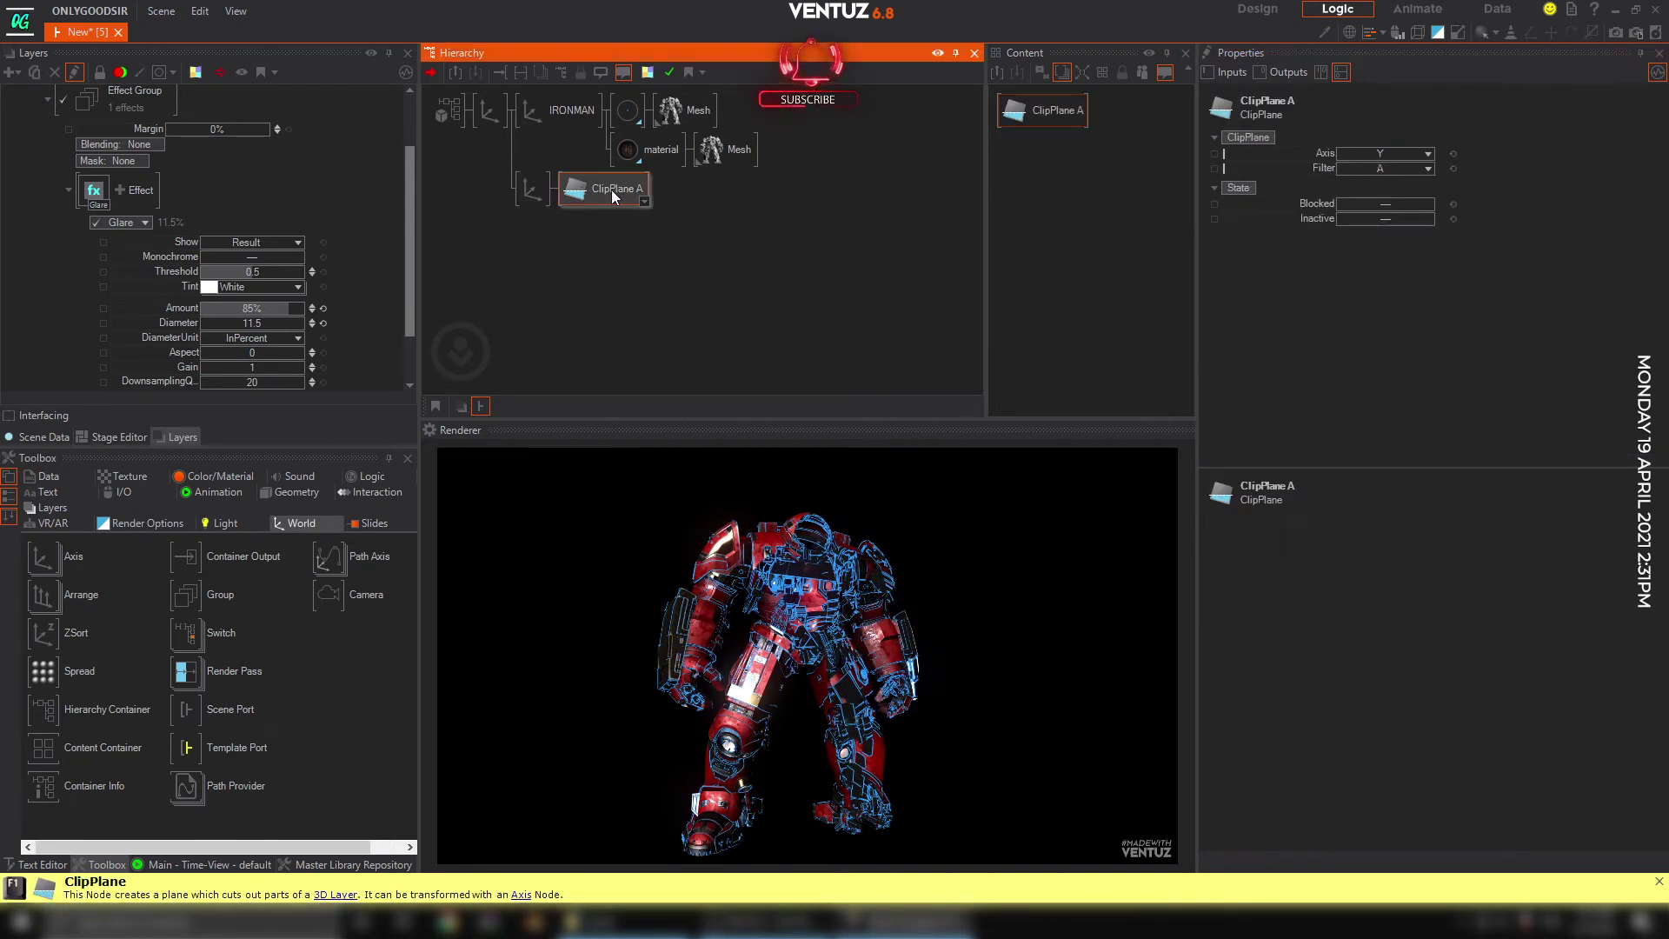
Try the blue Material's drawing option as Solid, and as Wireframe with Culling set to None.
{"action": "left_click", "coordinate": [625, 111]}
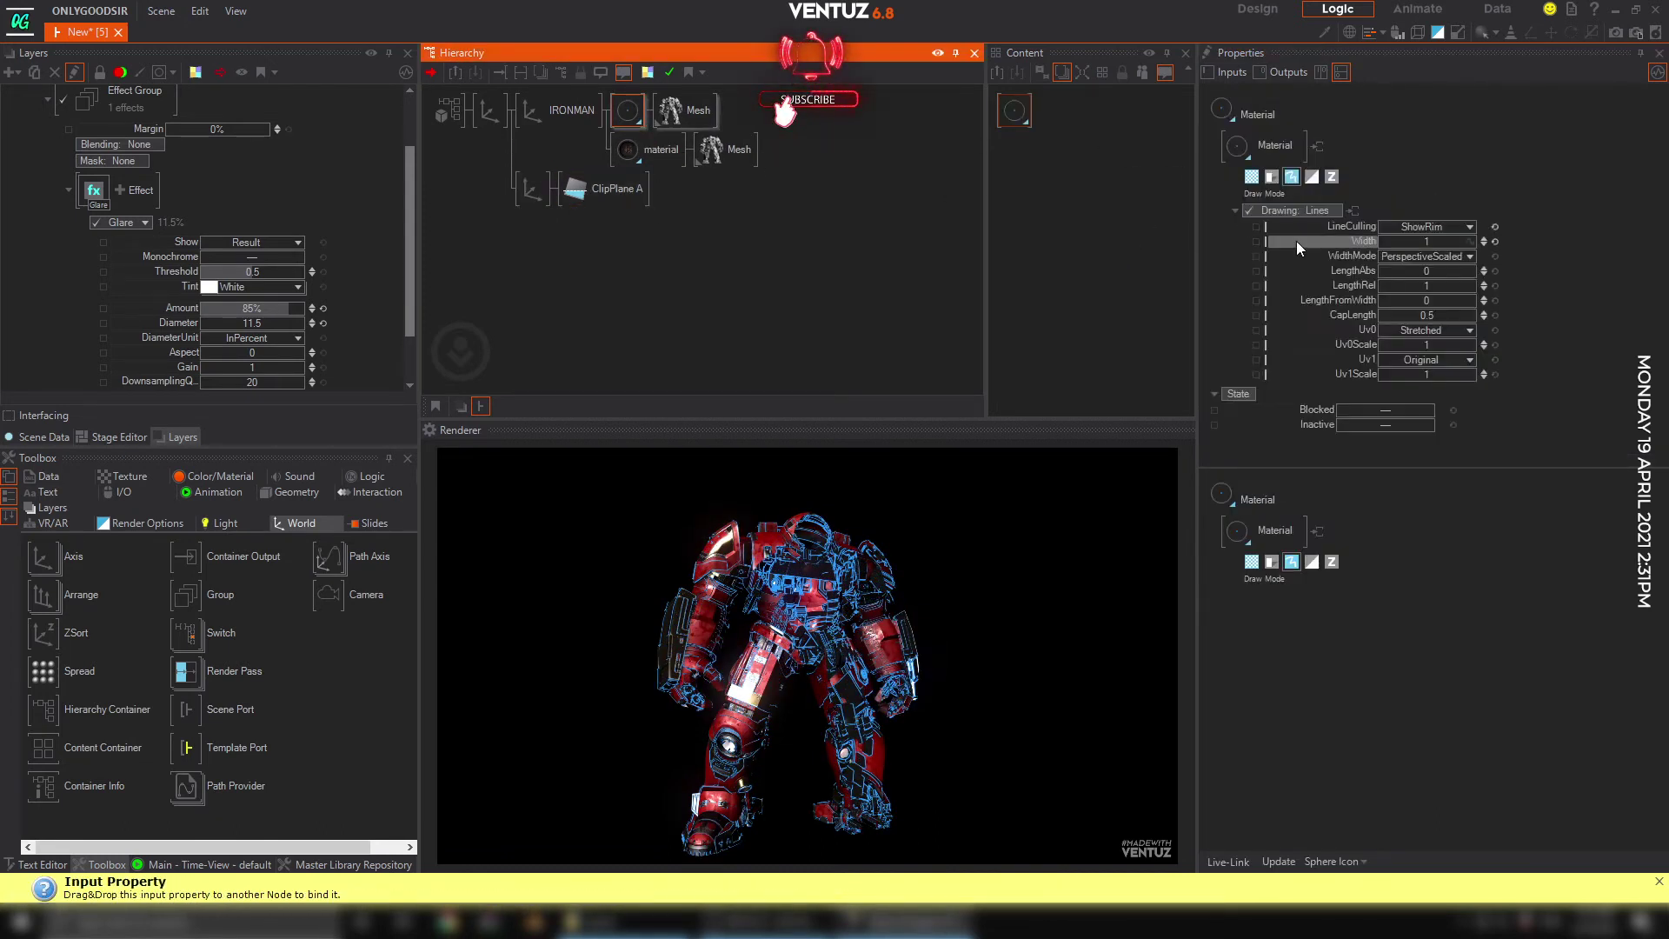
{"action": "left_click", "coordinate": [1321, 209]}
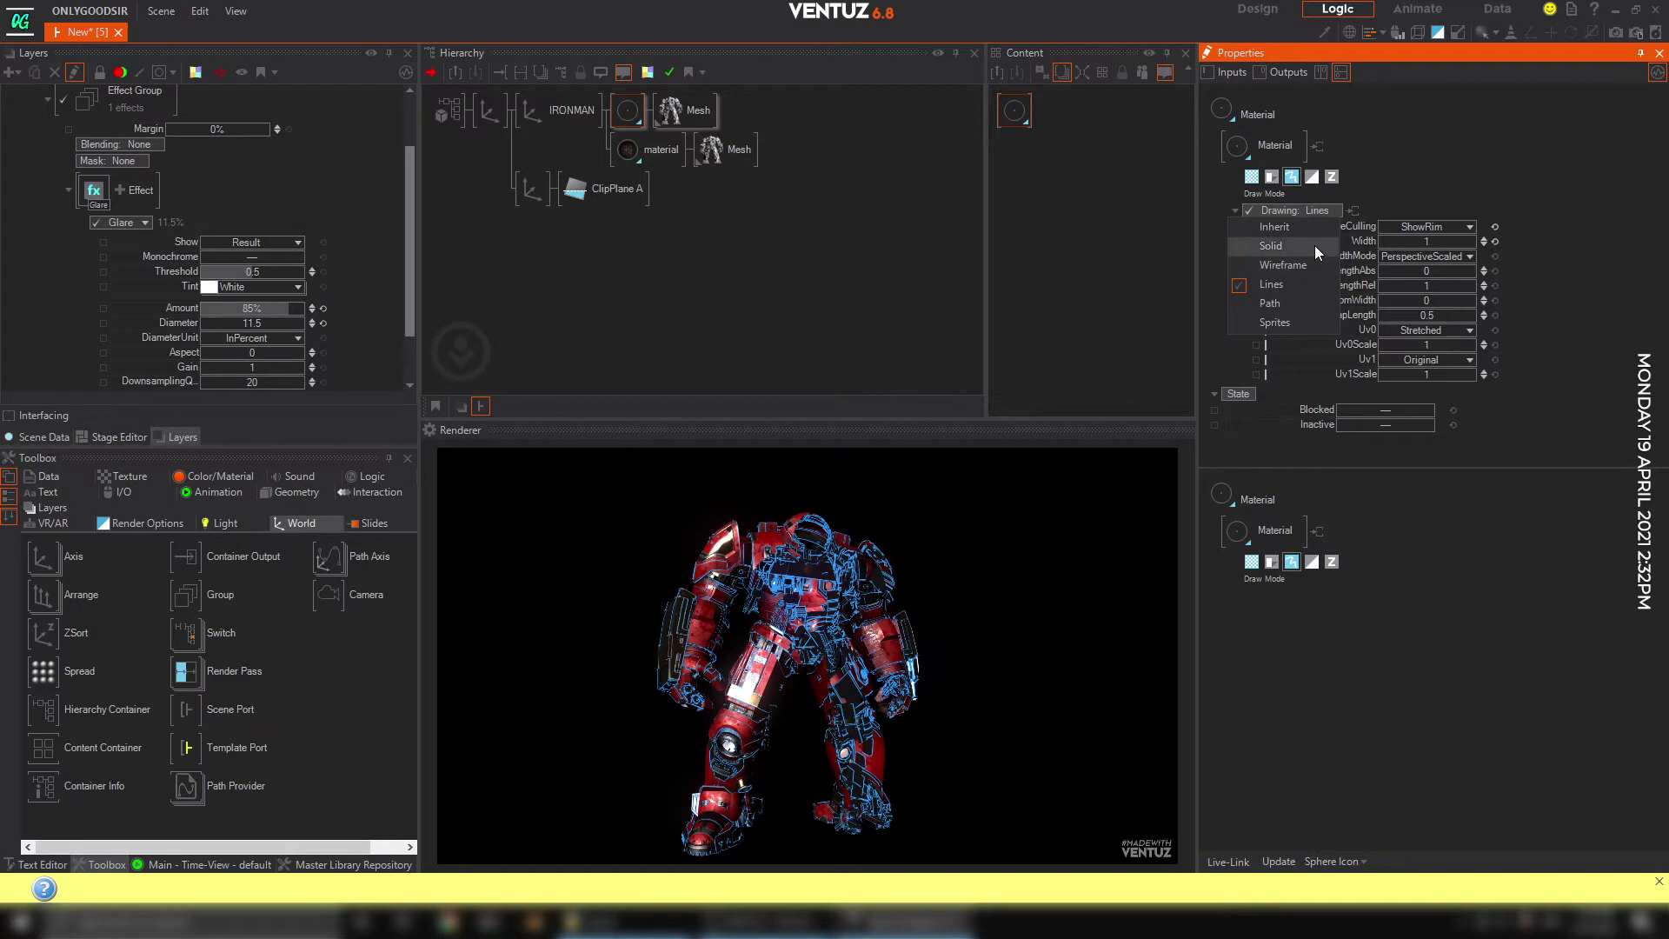
{"action": "left_click", "coordinate": [1271, 246]}
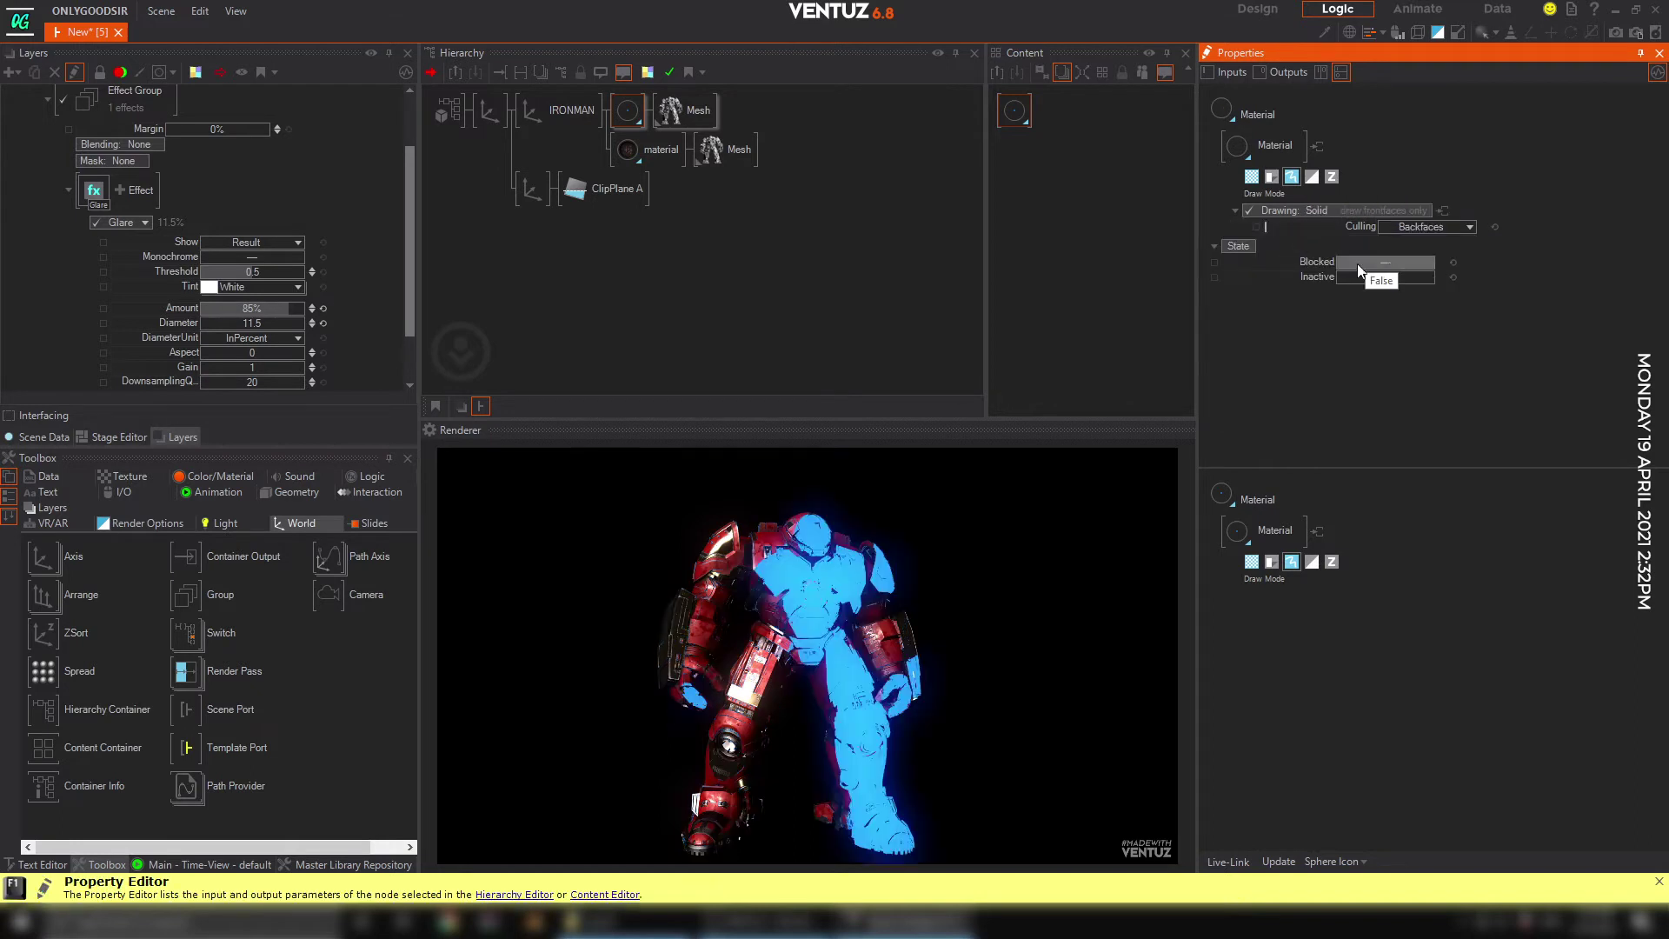
{"action": "left_click", "coordinate": [1331, 212]}
{"action": "left_click", "coordinate": [1283, 266]}
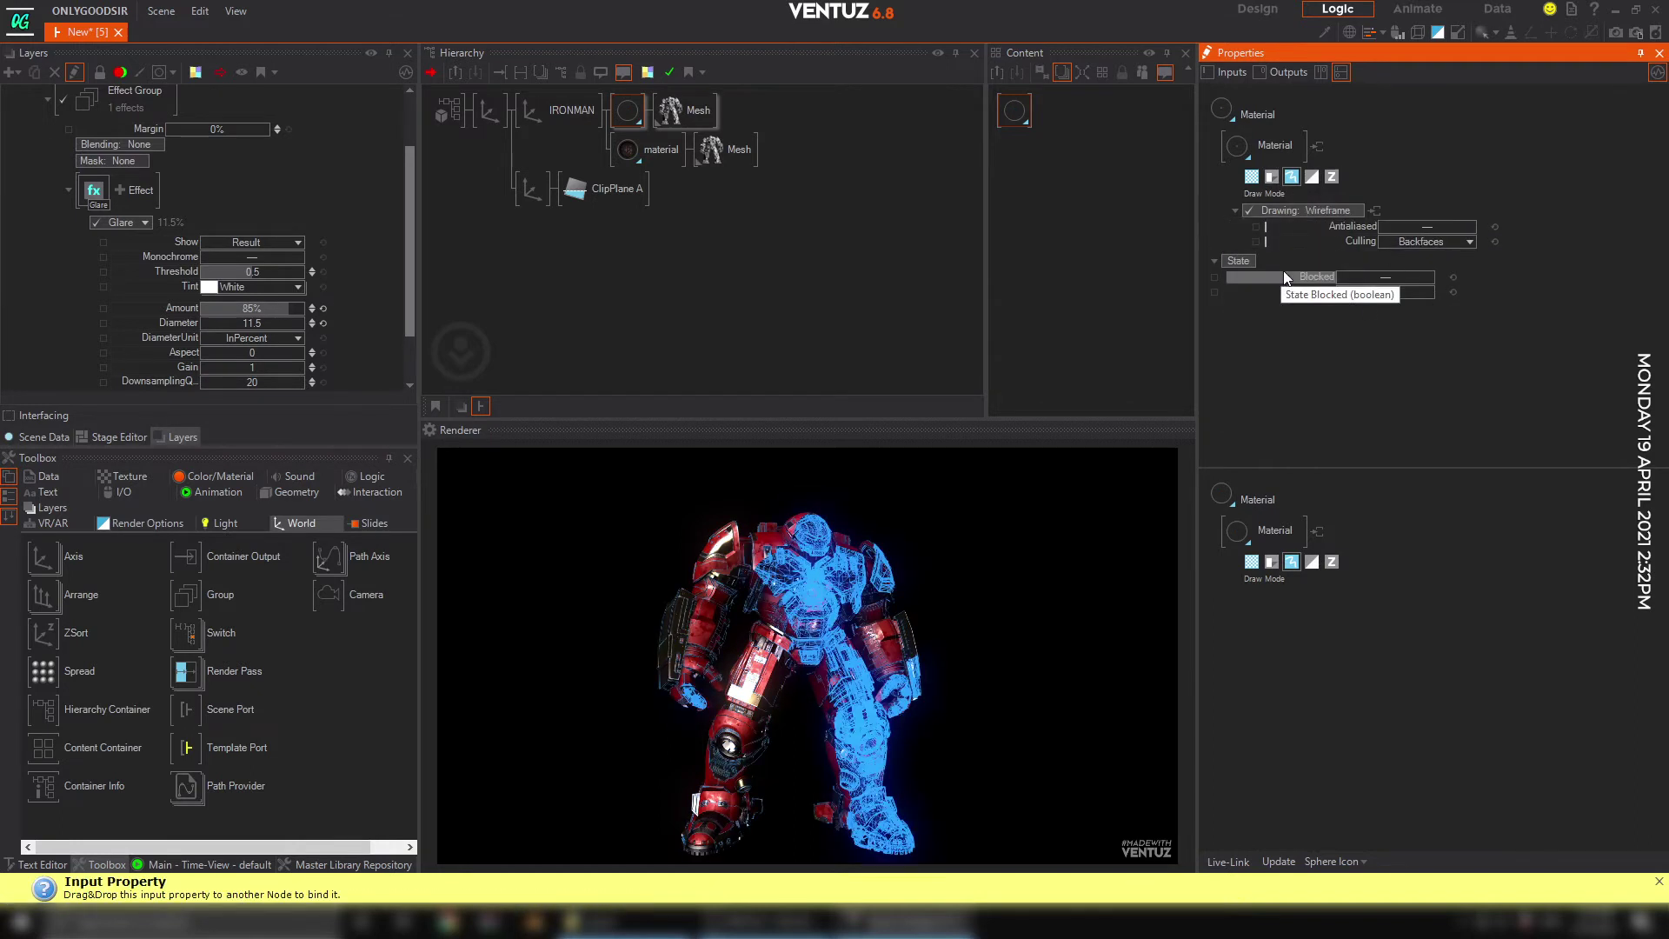
{"action": "left_click", "coordinate": [1425, 241]}
{"action": "left_click", "coordinate": [1424, 294]}
{"action": "left_click", "coordinate": [1415, 242]}
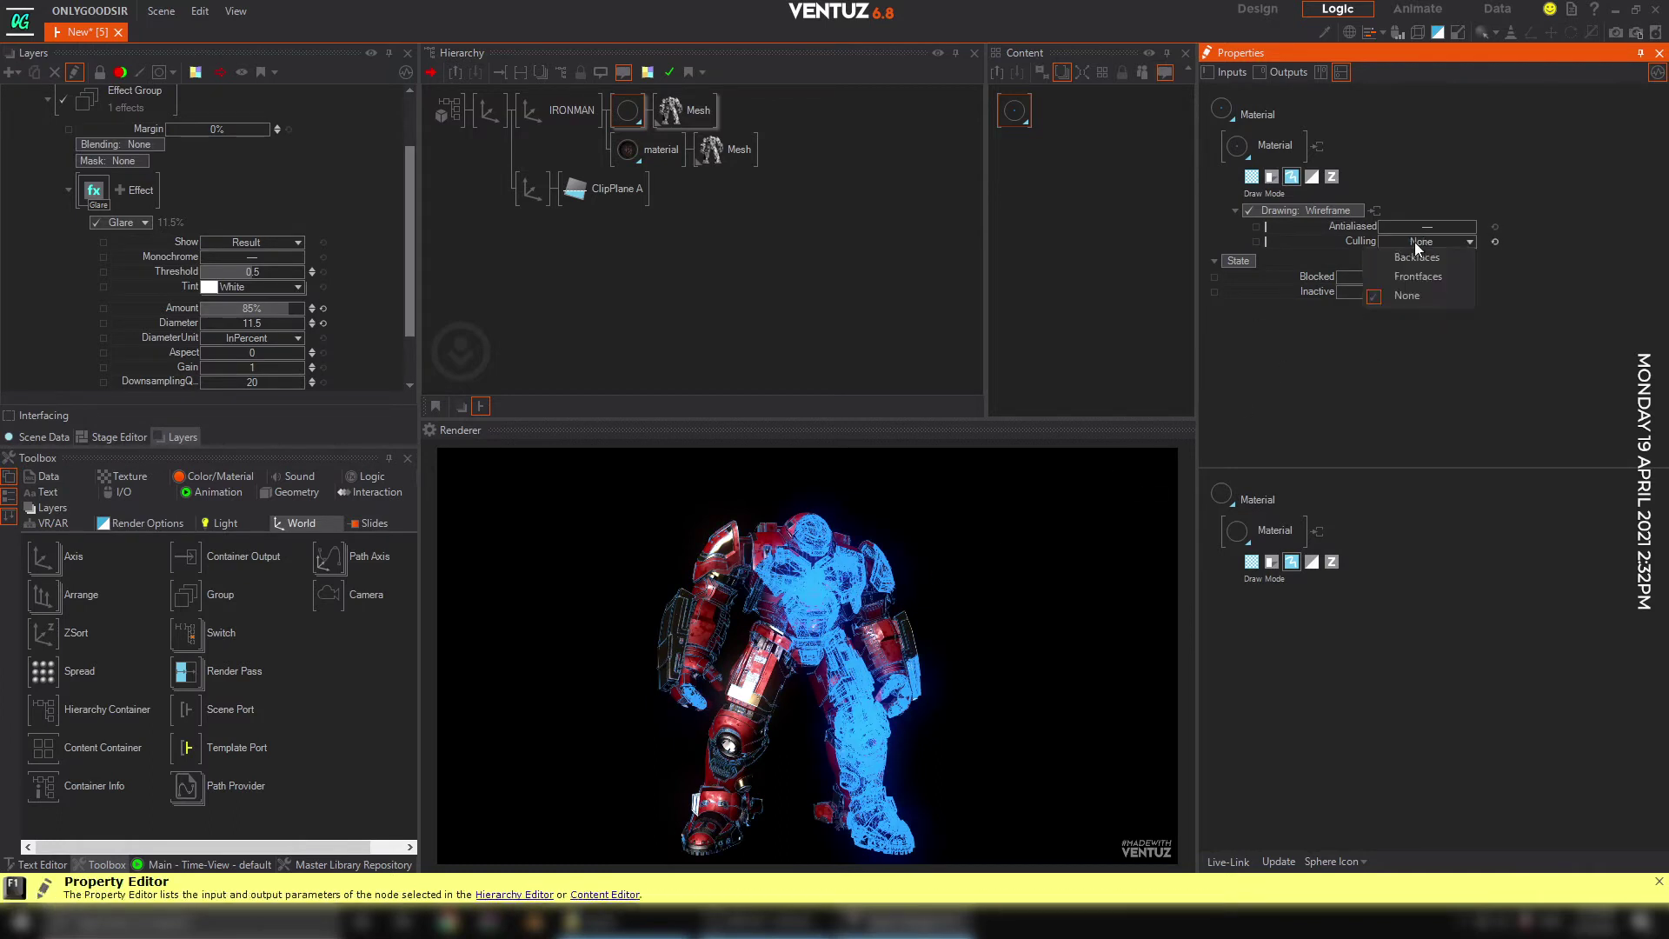
Switch the blue Material's drawing option back to Lines and set the line Width to 1.
{"action": "left_click", "coordinate": [1314, 211]}
{"action": "left_click", "coordinate": [1309, 283]}
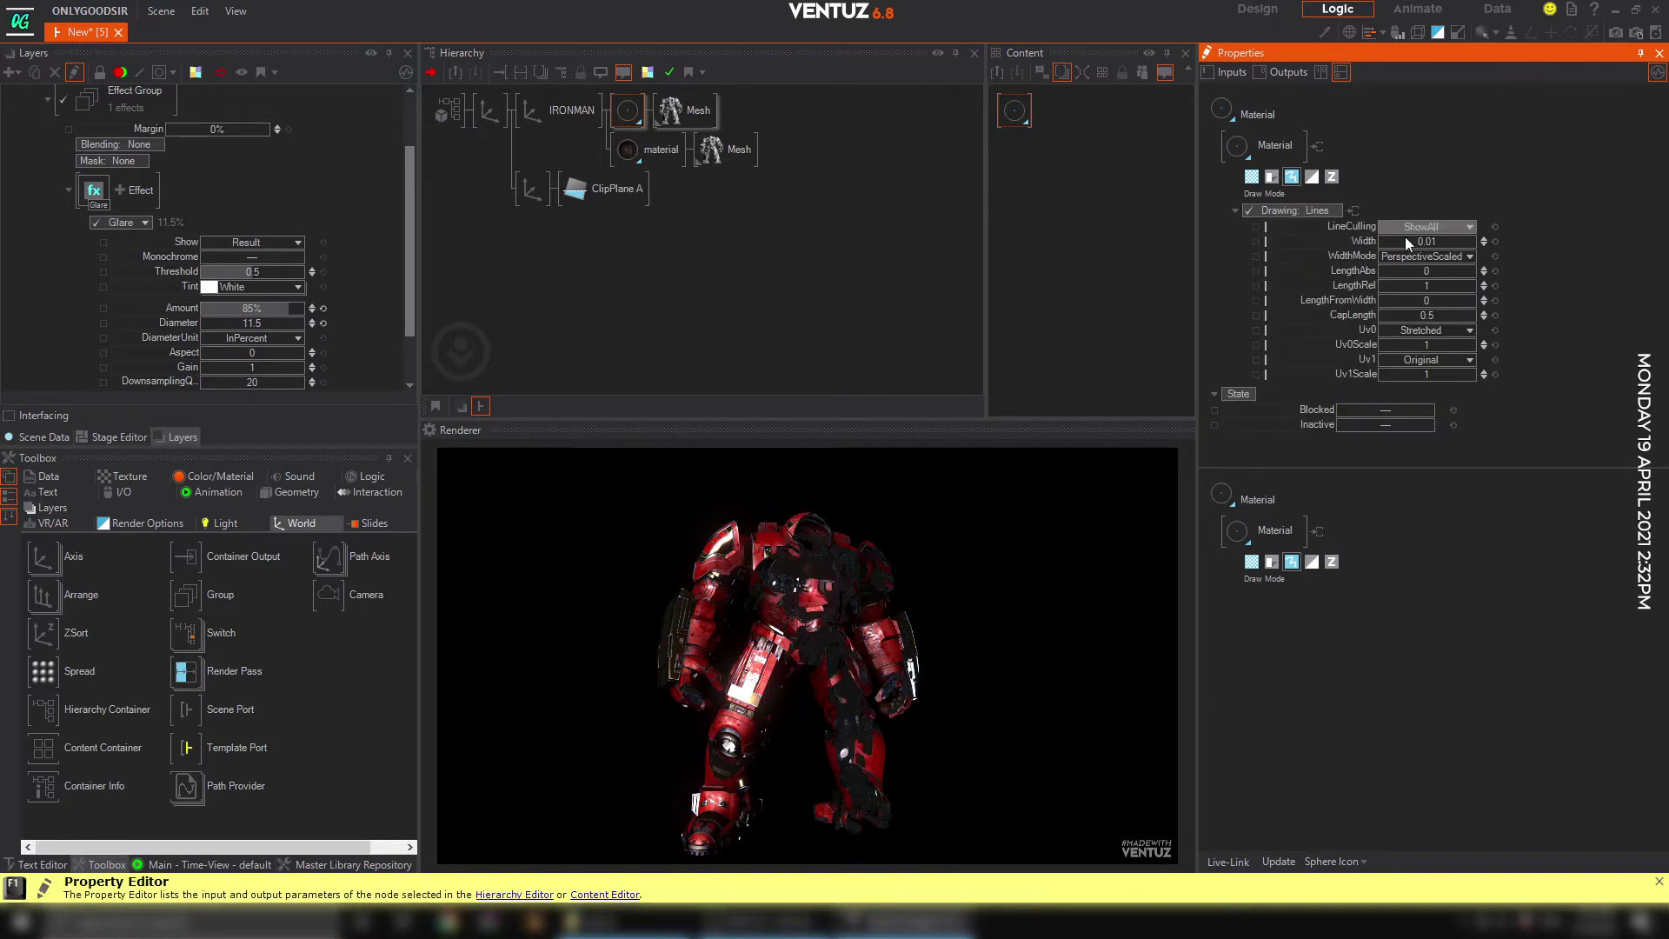
{"action": "left_click", "coordinate": [1416, 242]}
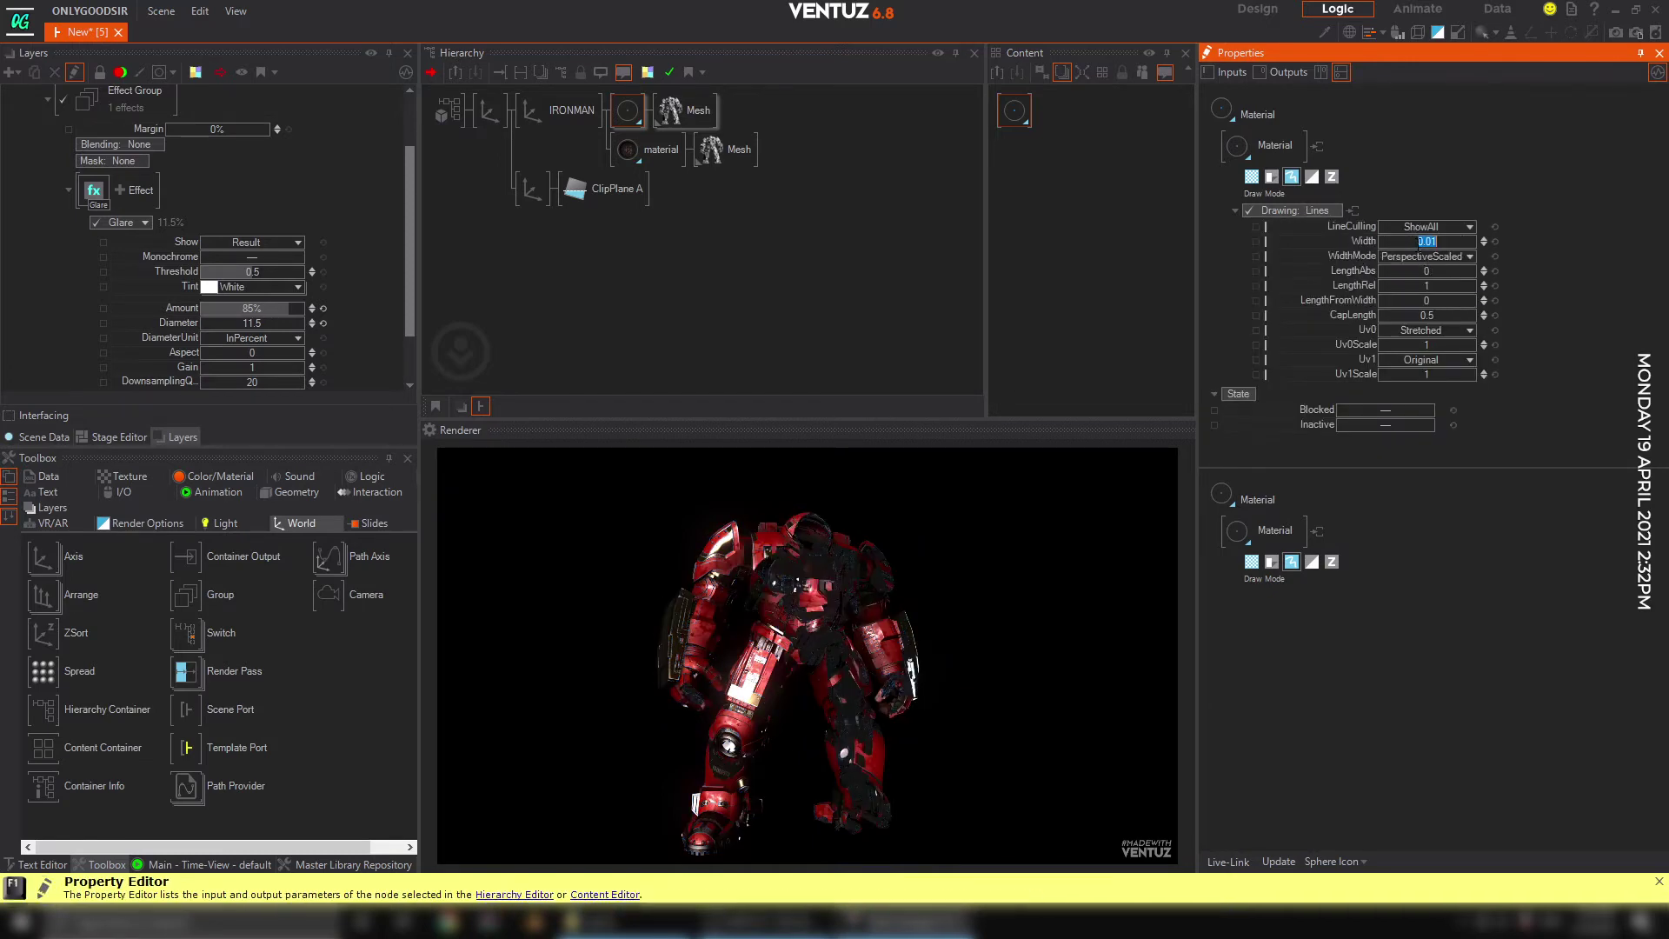
{"action": "key", "text": "Return"}
Enable Remove Flat Tesselation for the blue Material's LineCulling and choose Show Rim.
{"action": "left_click", "coordinate": [1447, 226]}
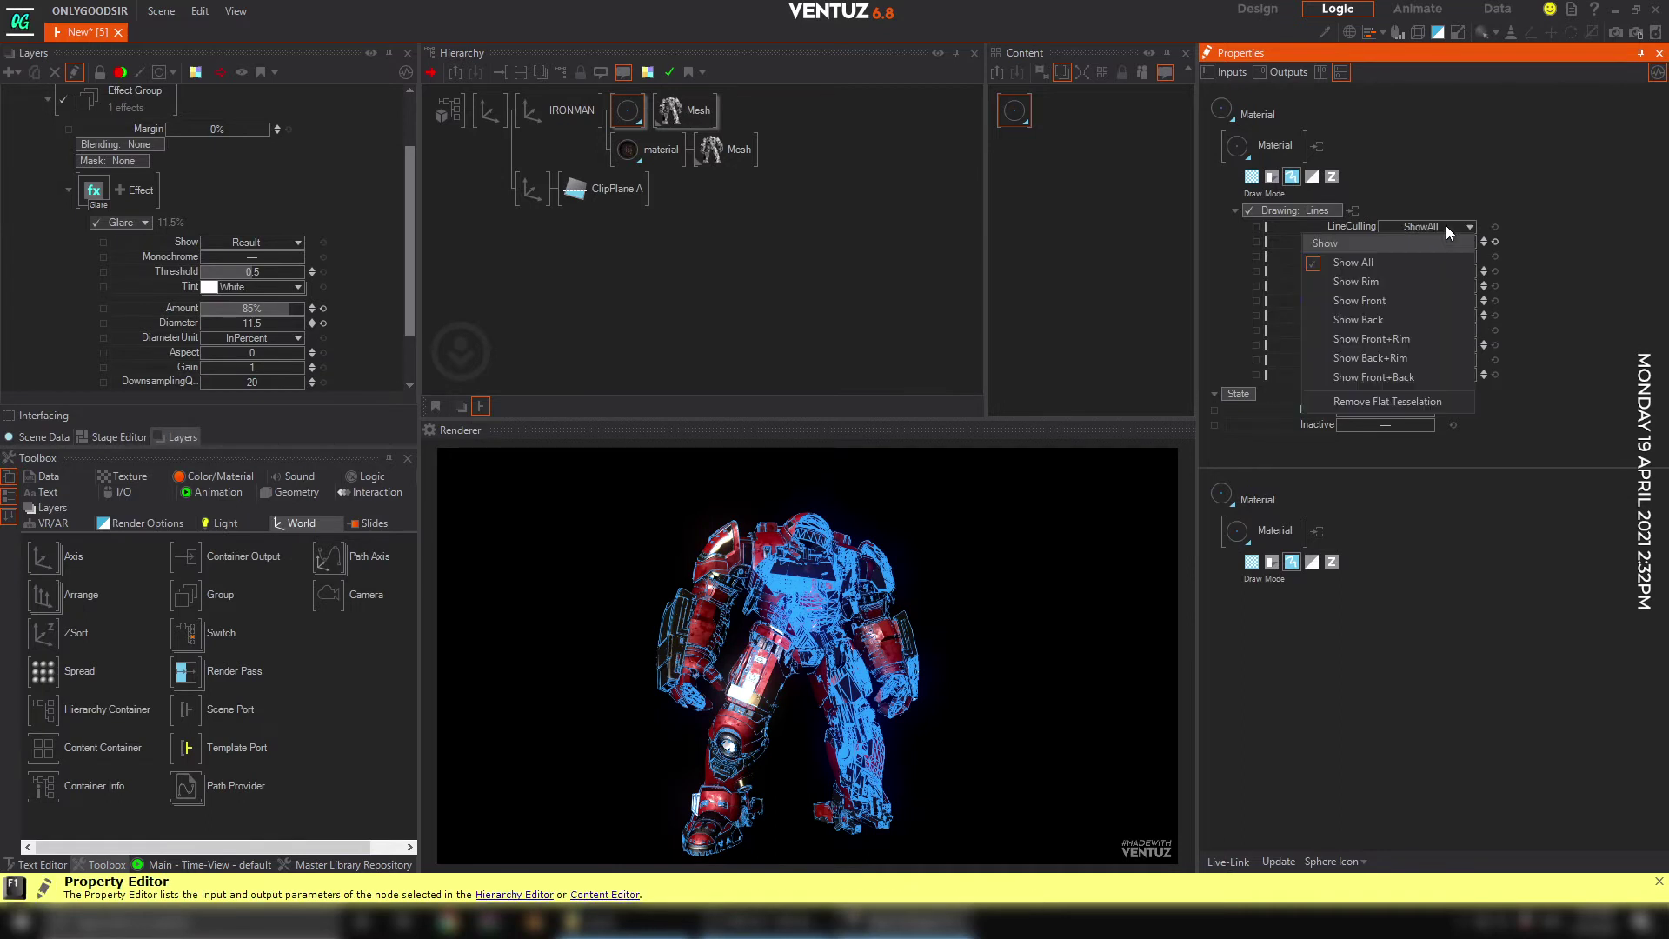
{"action": "left_click", "coordinate": [1404, 398]}
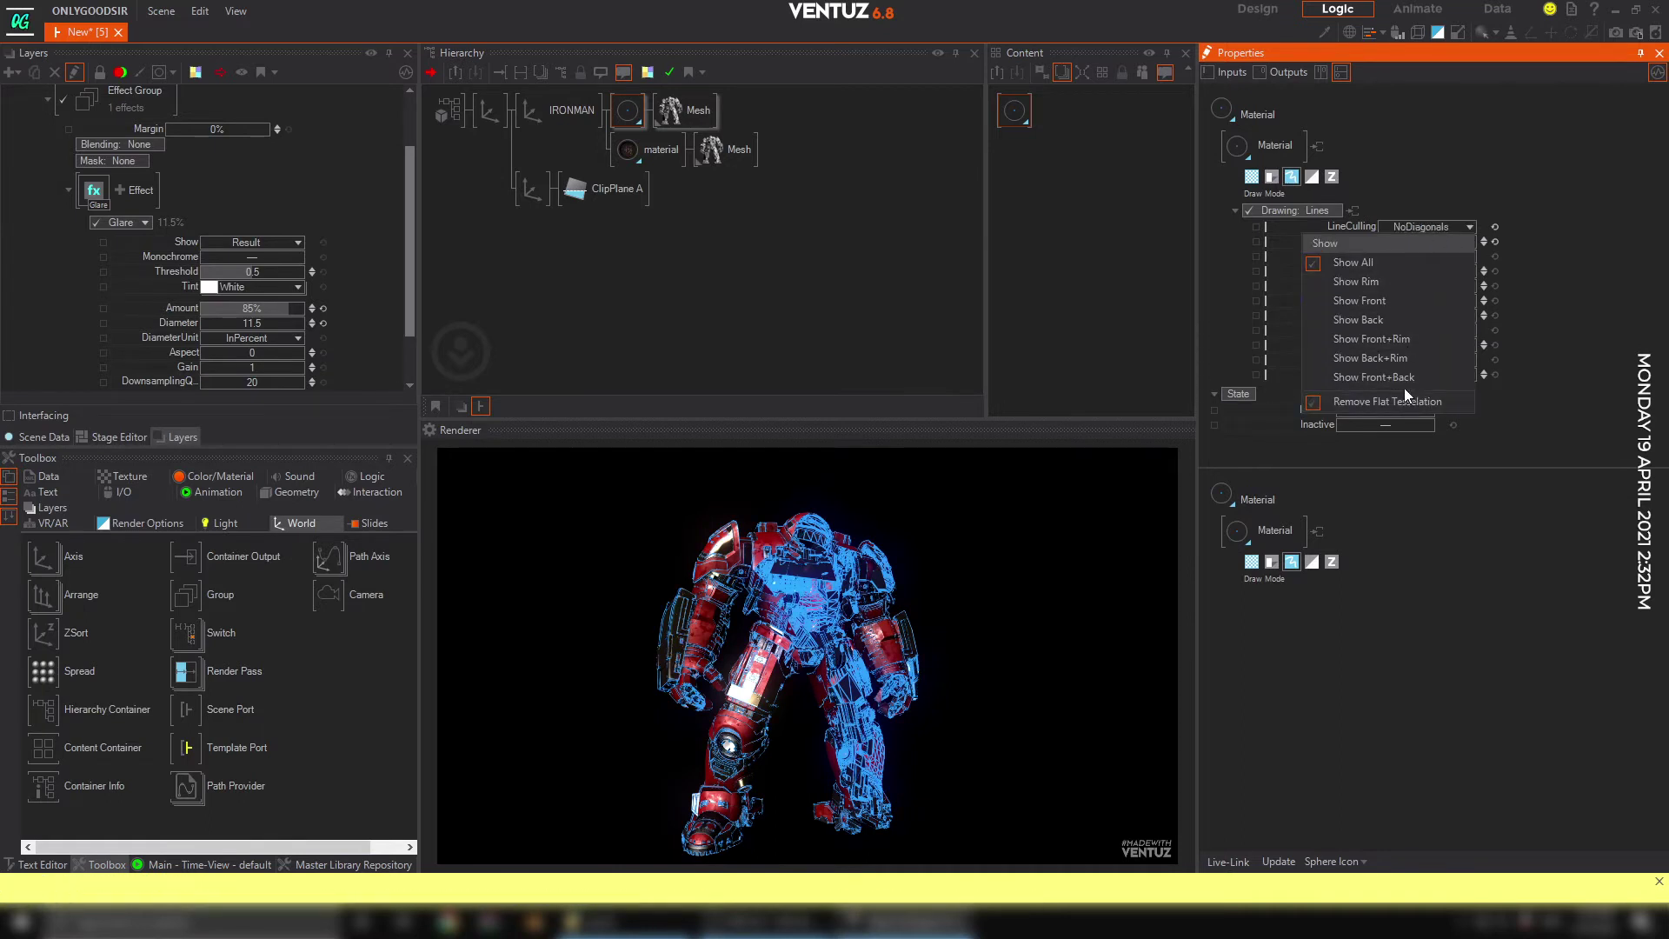
{"action": "left_click", "coordinate": [1388, 280]}
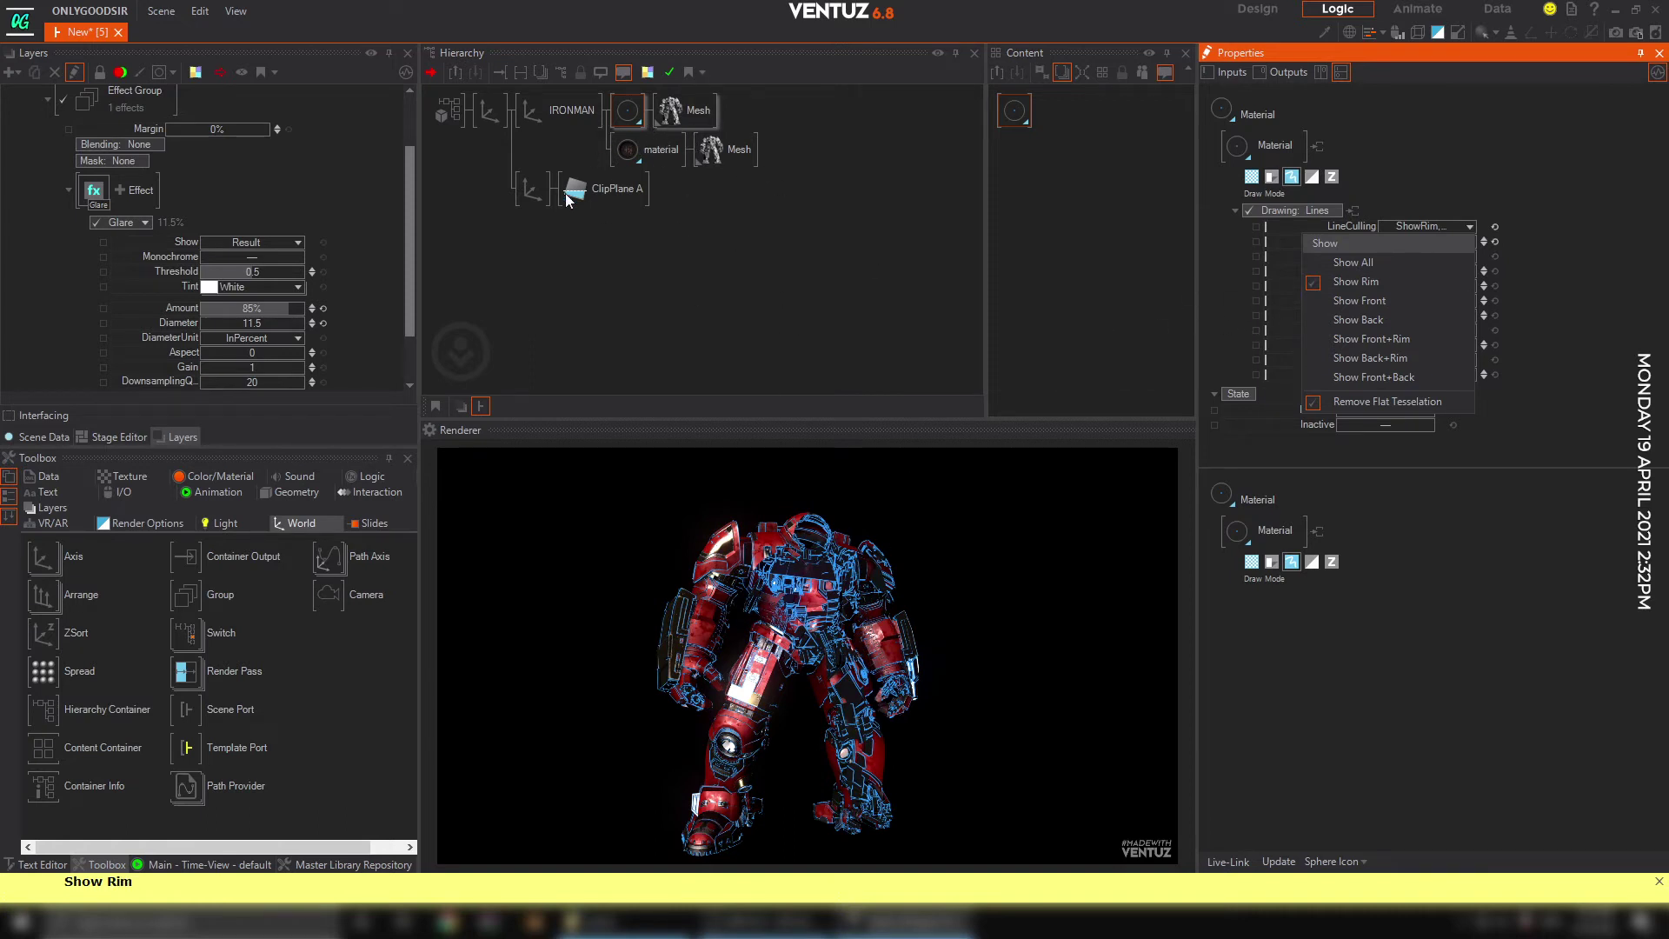
Reset the ClipPlane Axis's position to 0 and set its X rotation to 130.
{"action": "left_click", "coordinate": [531, 190]}
{"action": "left_click_drag", "start_coordinate": [1389, 219], "coordinate": [1336, 223]}
{"action": "left_click", "coordinate": [1452, 220]}
{"action": "left_click", "coordinate": [1452, 183]}
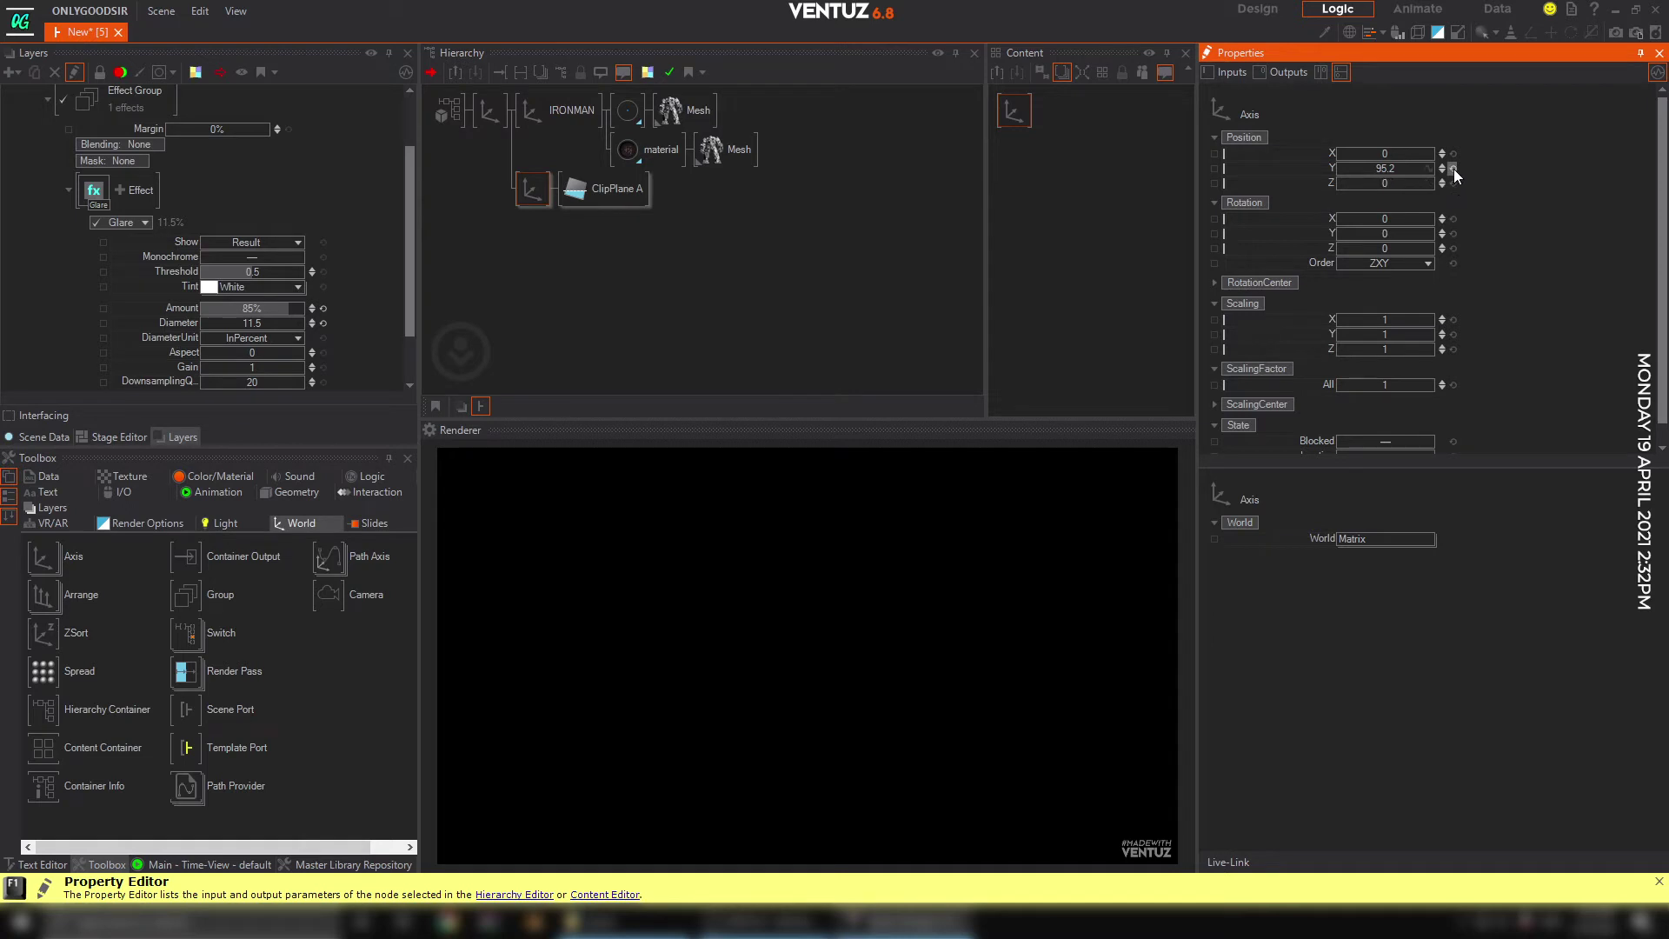
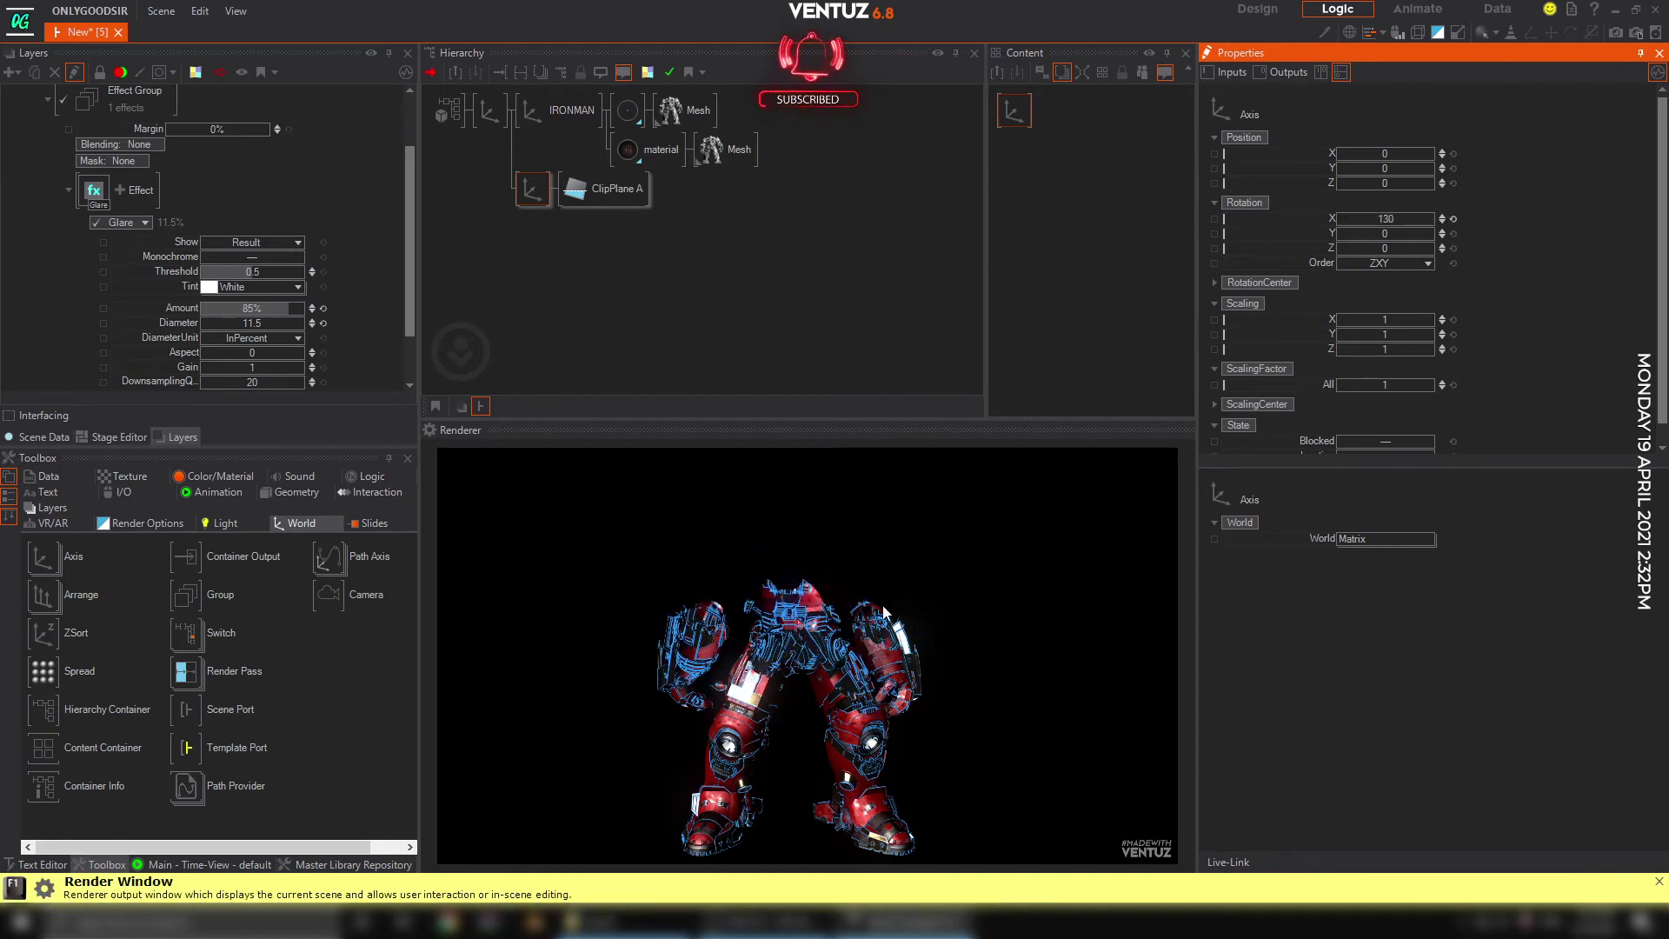
Add a new Axis node to the hierarchy below the ClipPlane's Axis branch.
{"action": "left_click", "coordinate": [568, 266]}
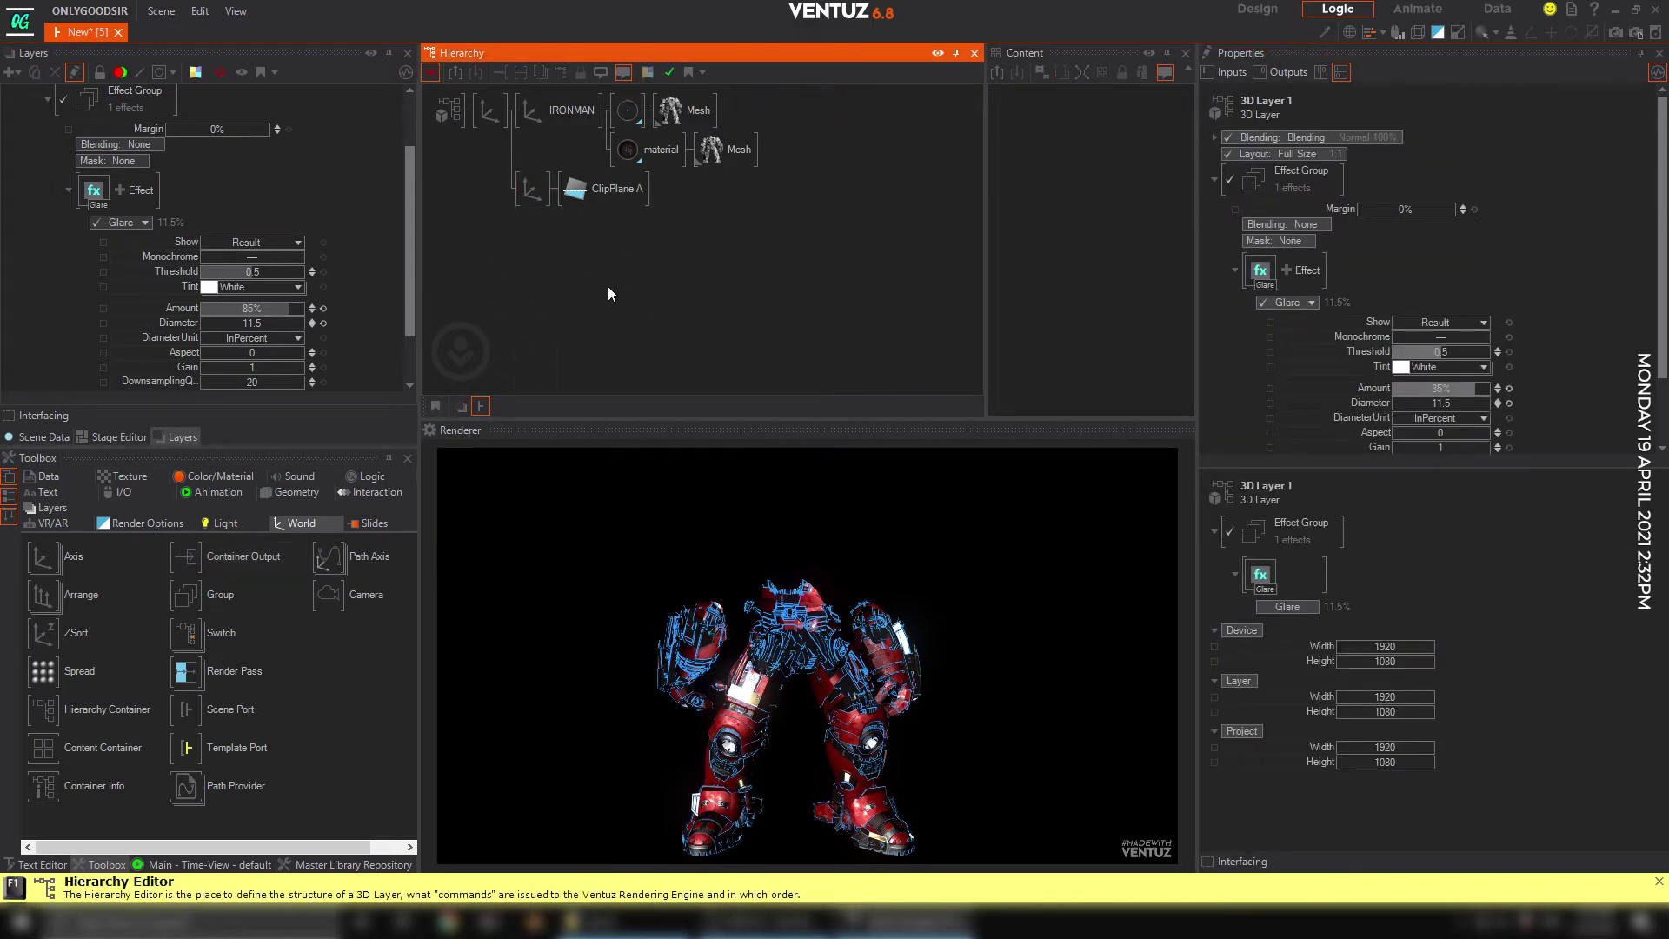
{"action": "right_click", "coordinate": [597, 315]}
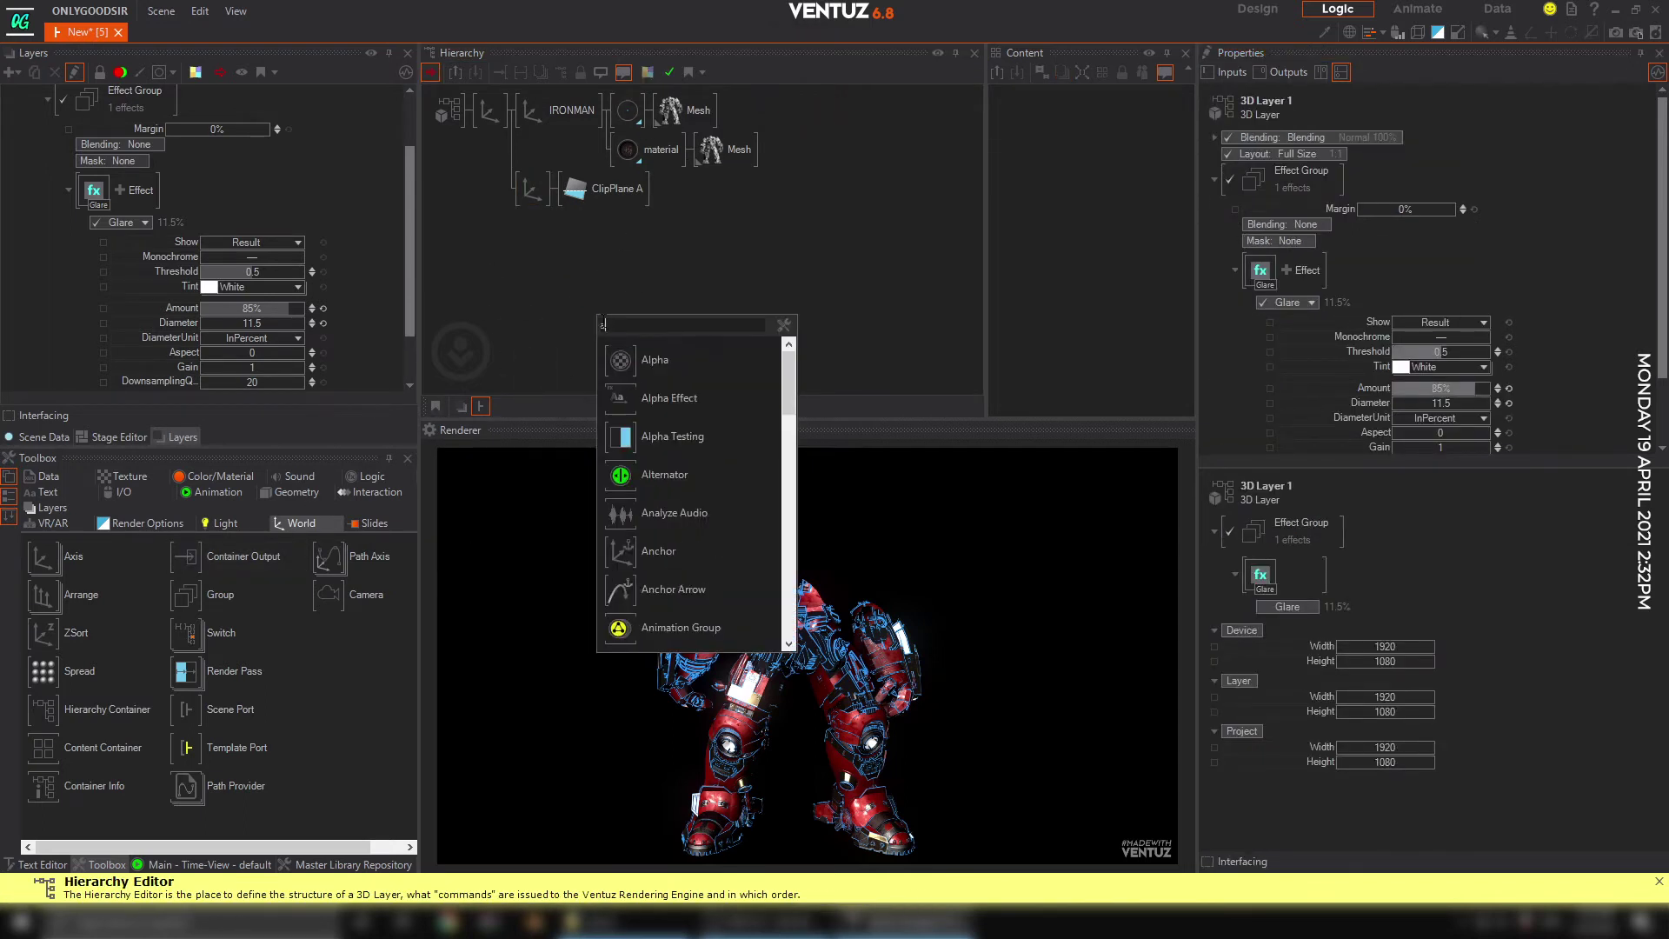
{"action": "left_click", "coordinate": [613, 352]}
{"action": "left_click", "coordinate": [613, 352]}
{"action": "left_click", "coordinate": [532, 224]}
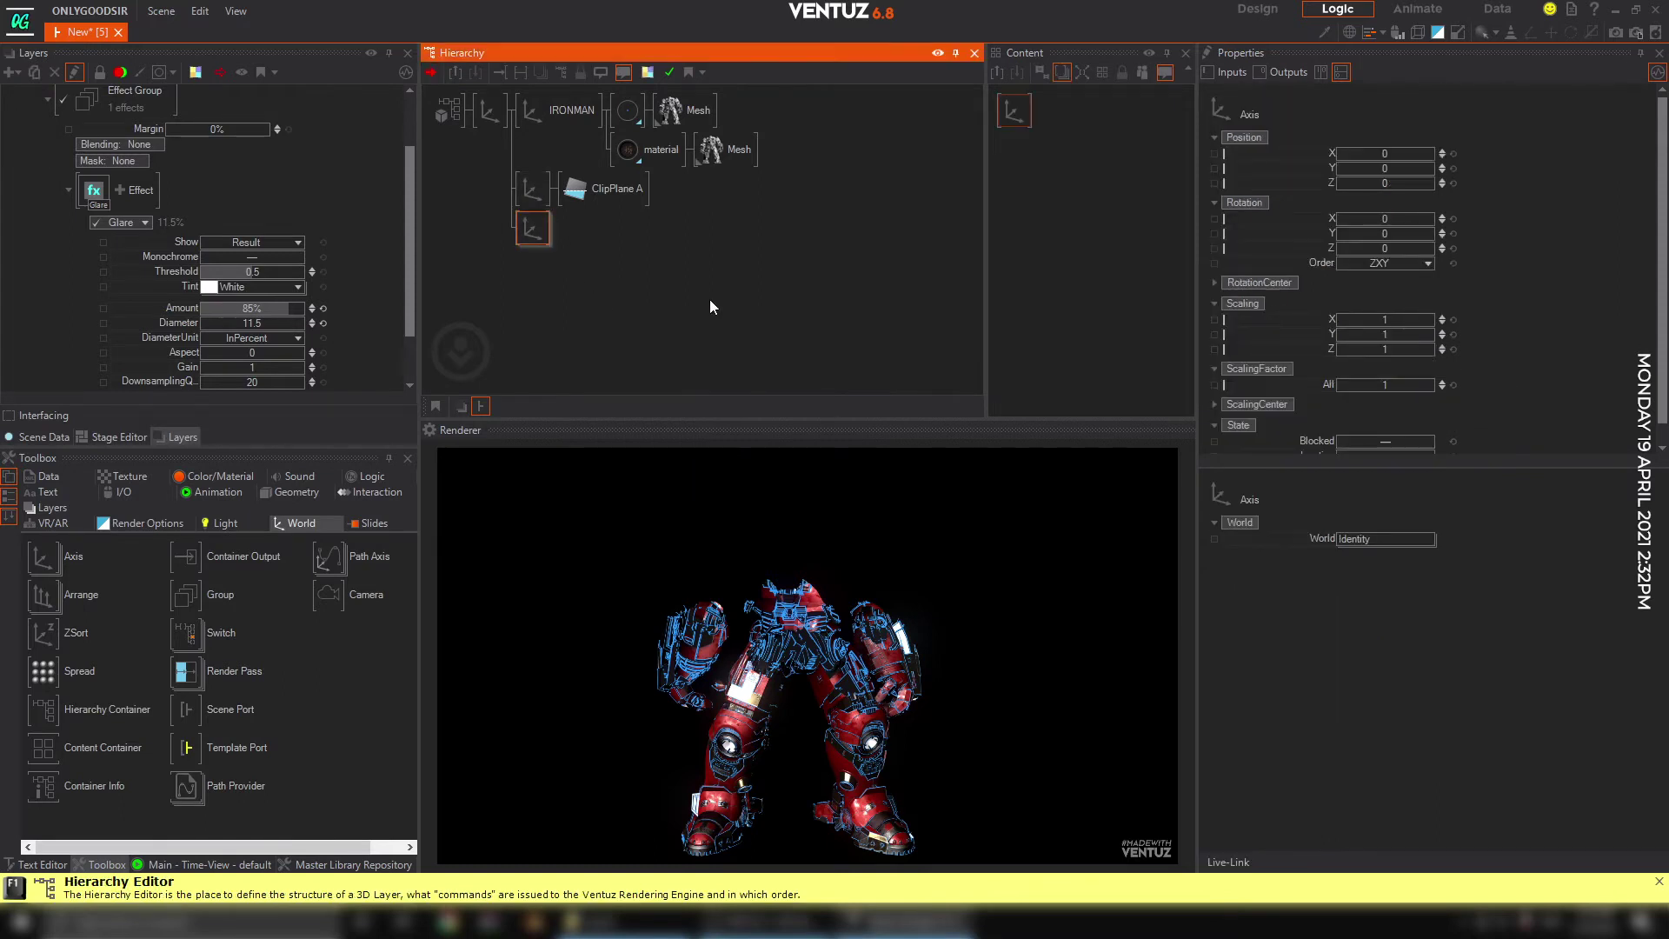
Add a Cube node and attach it to the new Axis.
{"action": "right_click", "coordinate": [619, 342]}
{"action": "type", "text": "cube"}
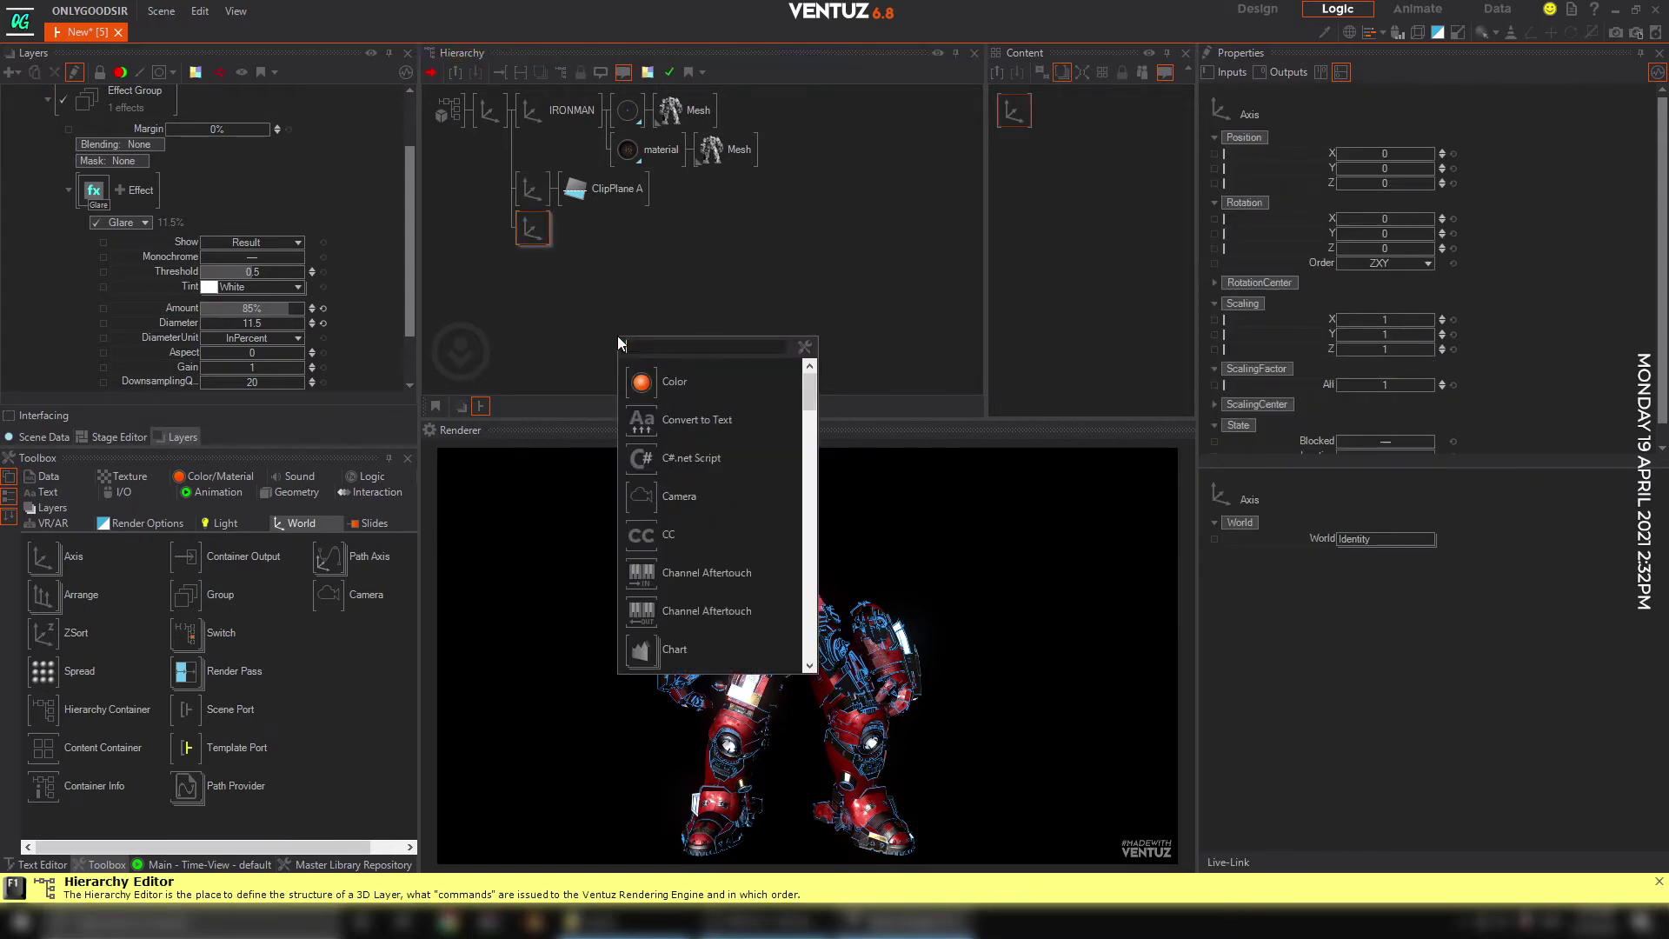
{"action": "left_click", "coordinate": [675, 381]}
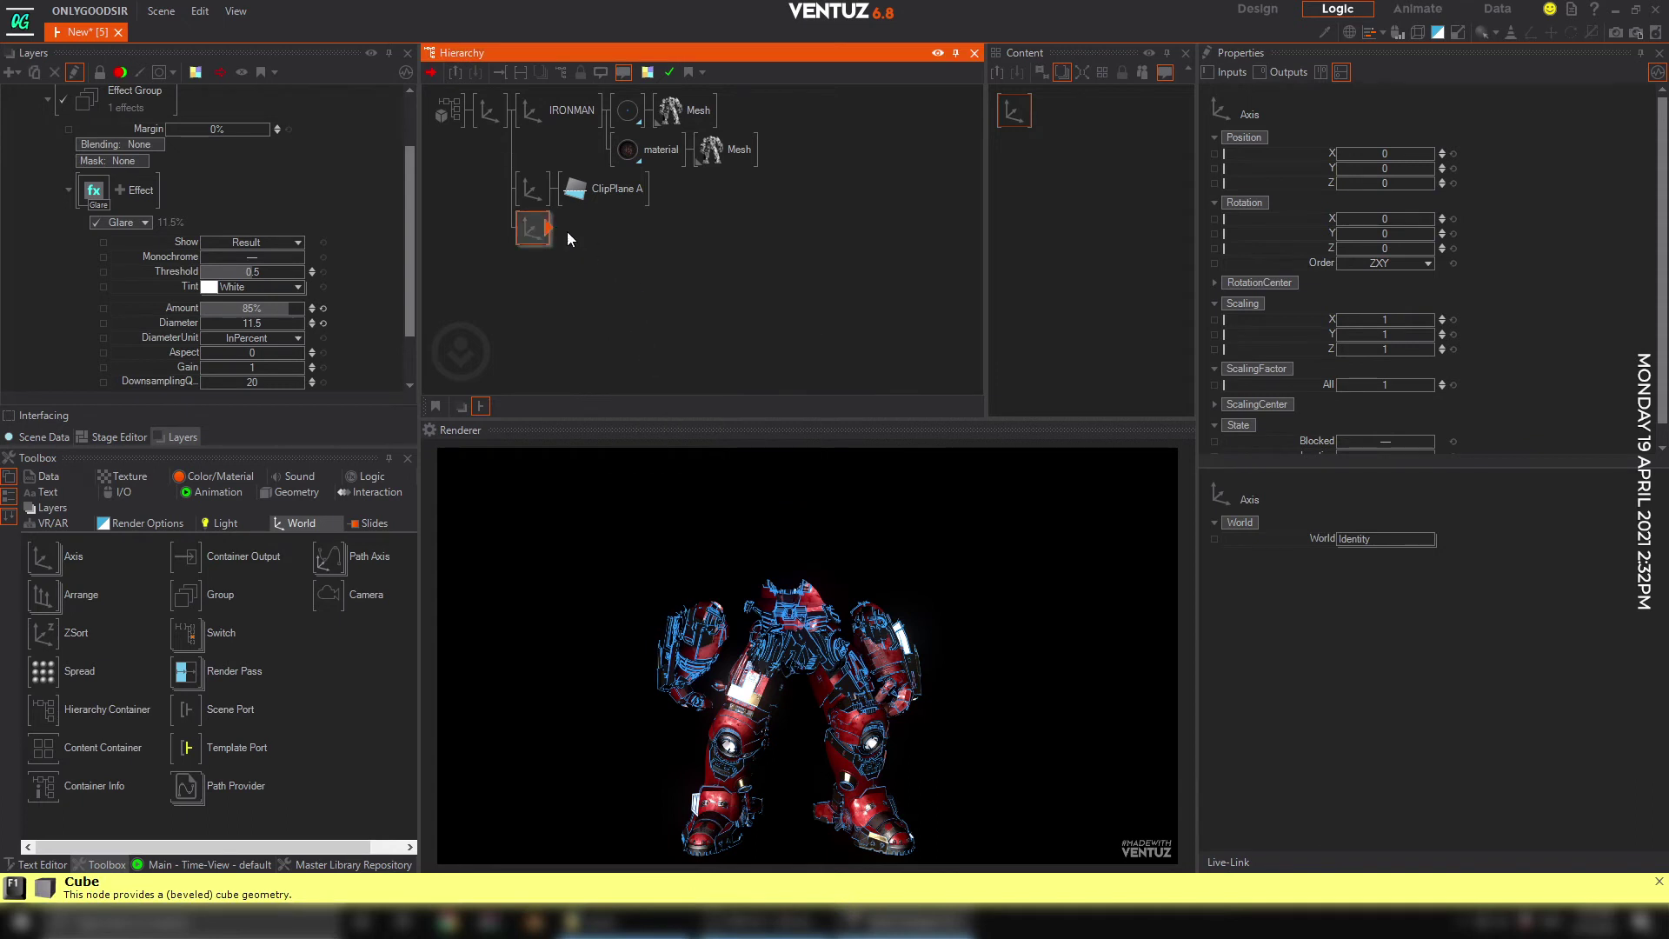
{"action": "left_click", "coordinate": [574, 228]}
Set the cube Axis's overall scaling factor to 10.2 and its X position to 4.9.
{"action": "left_click", "coordinate": [531, 227]}
{"action": "left_click_drag", "start_coordinate": [1380, 379], "coordinate": [1438, 380]}
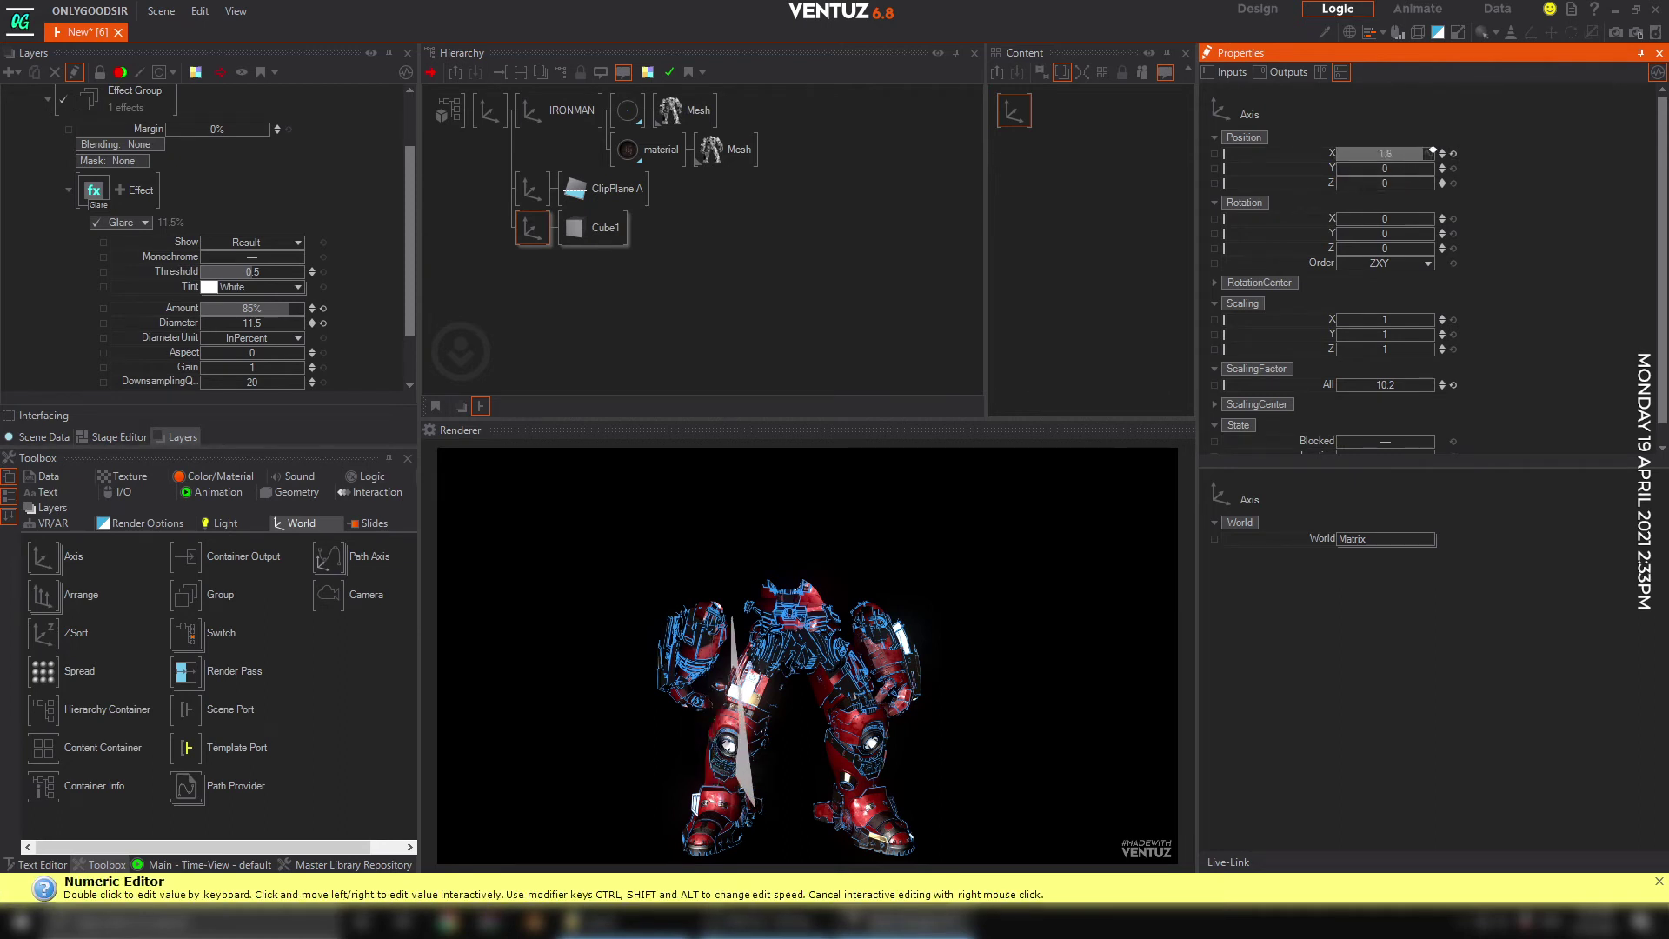
{"action": "left_click_drag", "start_coordinate": [1432, 151], "coordinate": [1469, 152]}
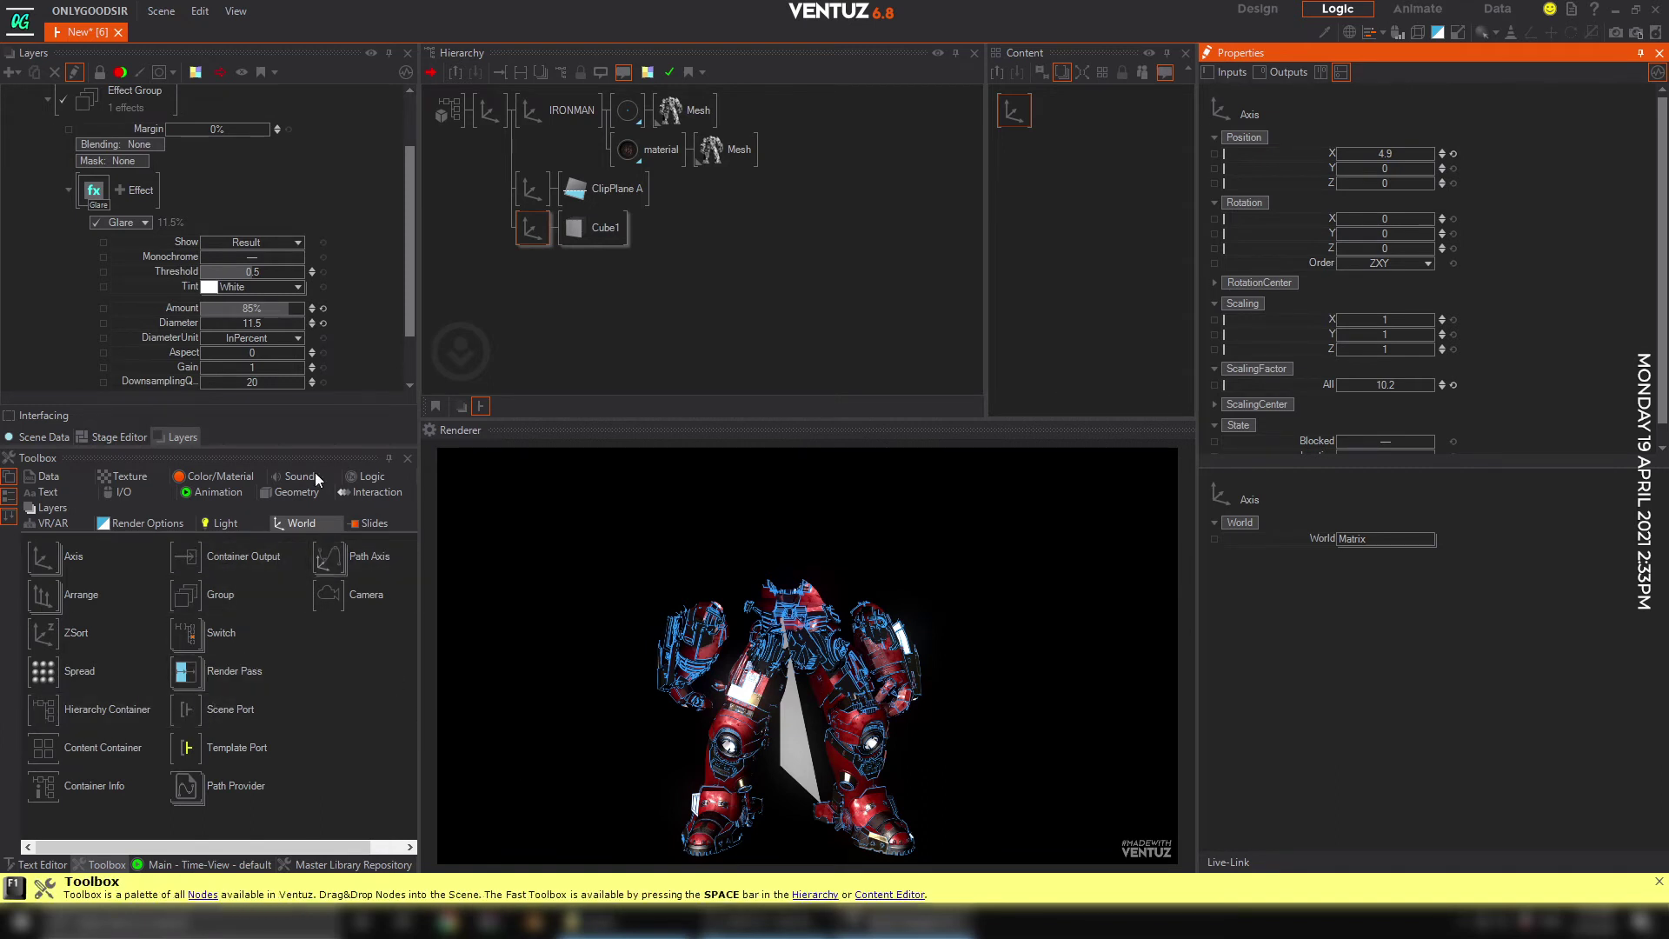
Insert a ClipPlane Filter before the cube's Axis and turn off its UseClipPlane option.
{"action": "left_click", "coordinate": [158, 521]}
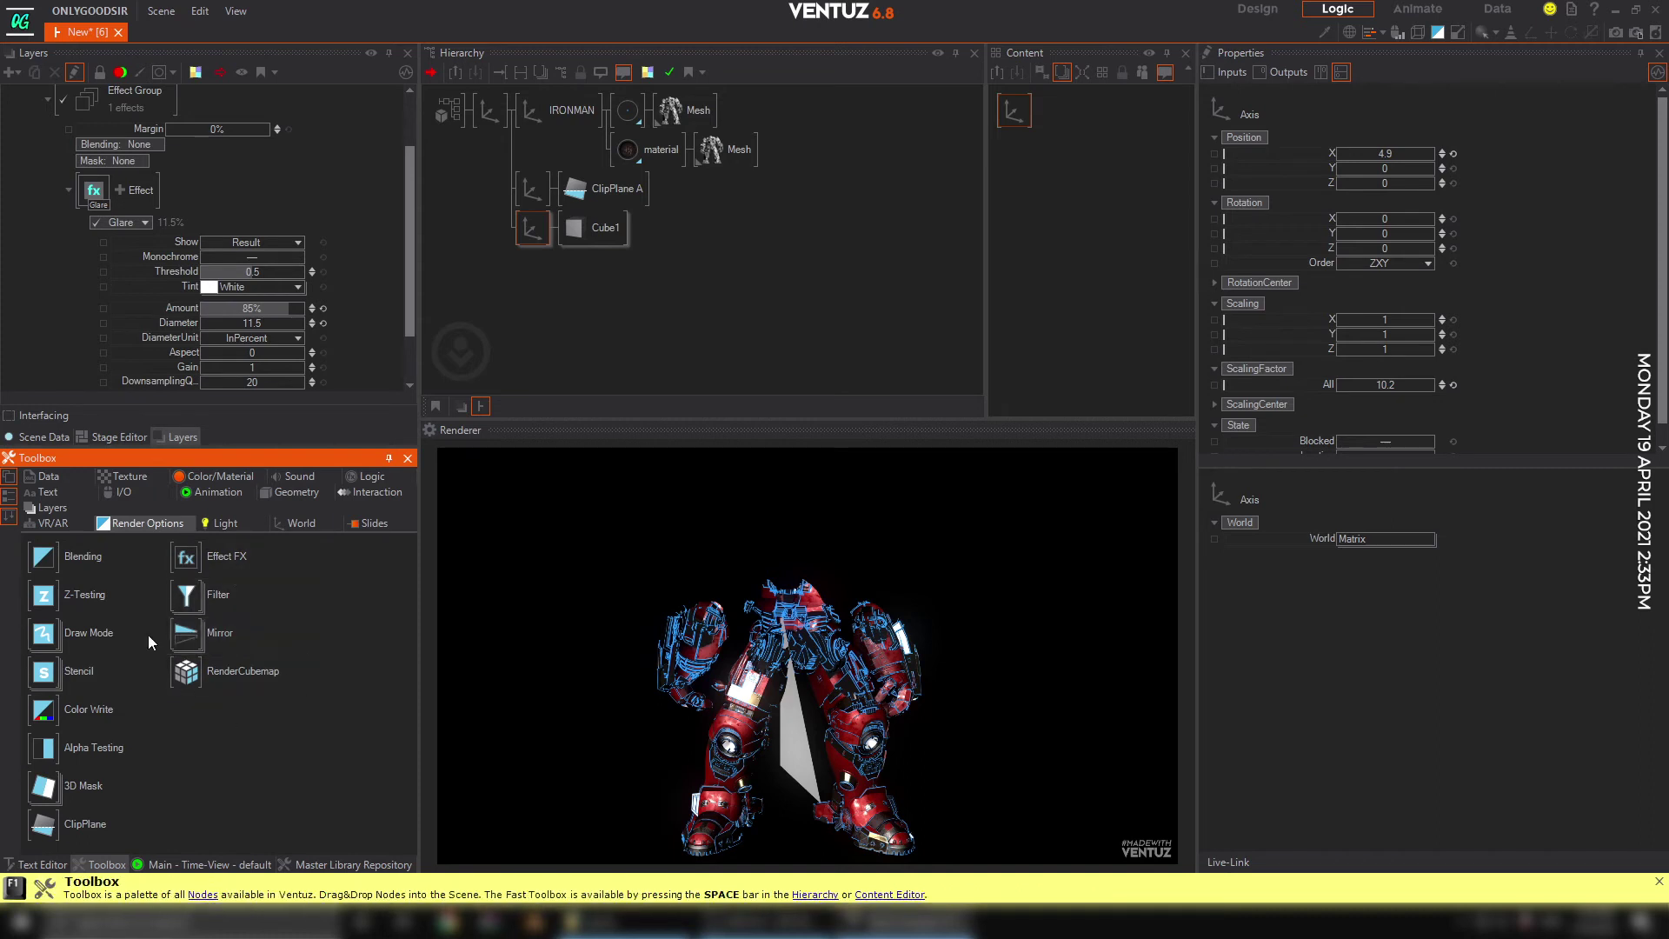
{"action": "left_click", "coordinate": [193, 597]}
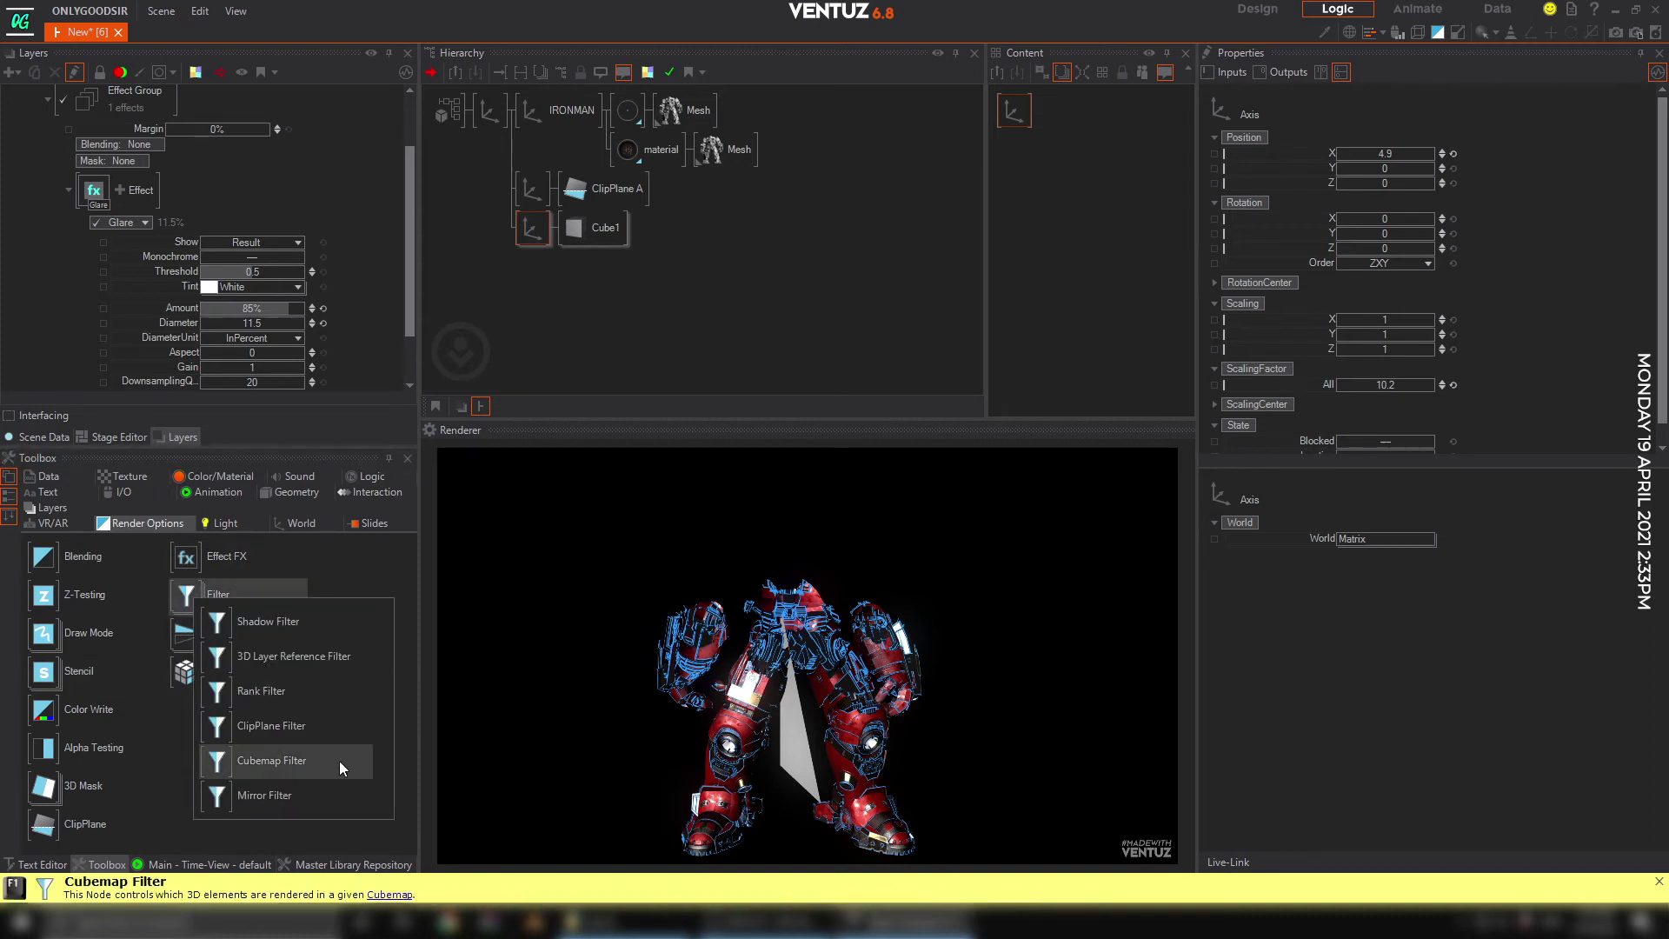
{"action": "left_click_drag", "start_coordinate": [249, 736], "coordinate": [272, 700]}
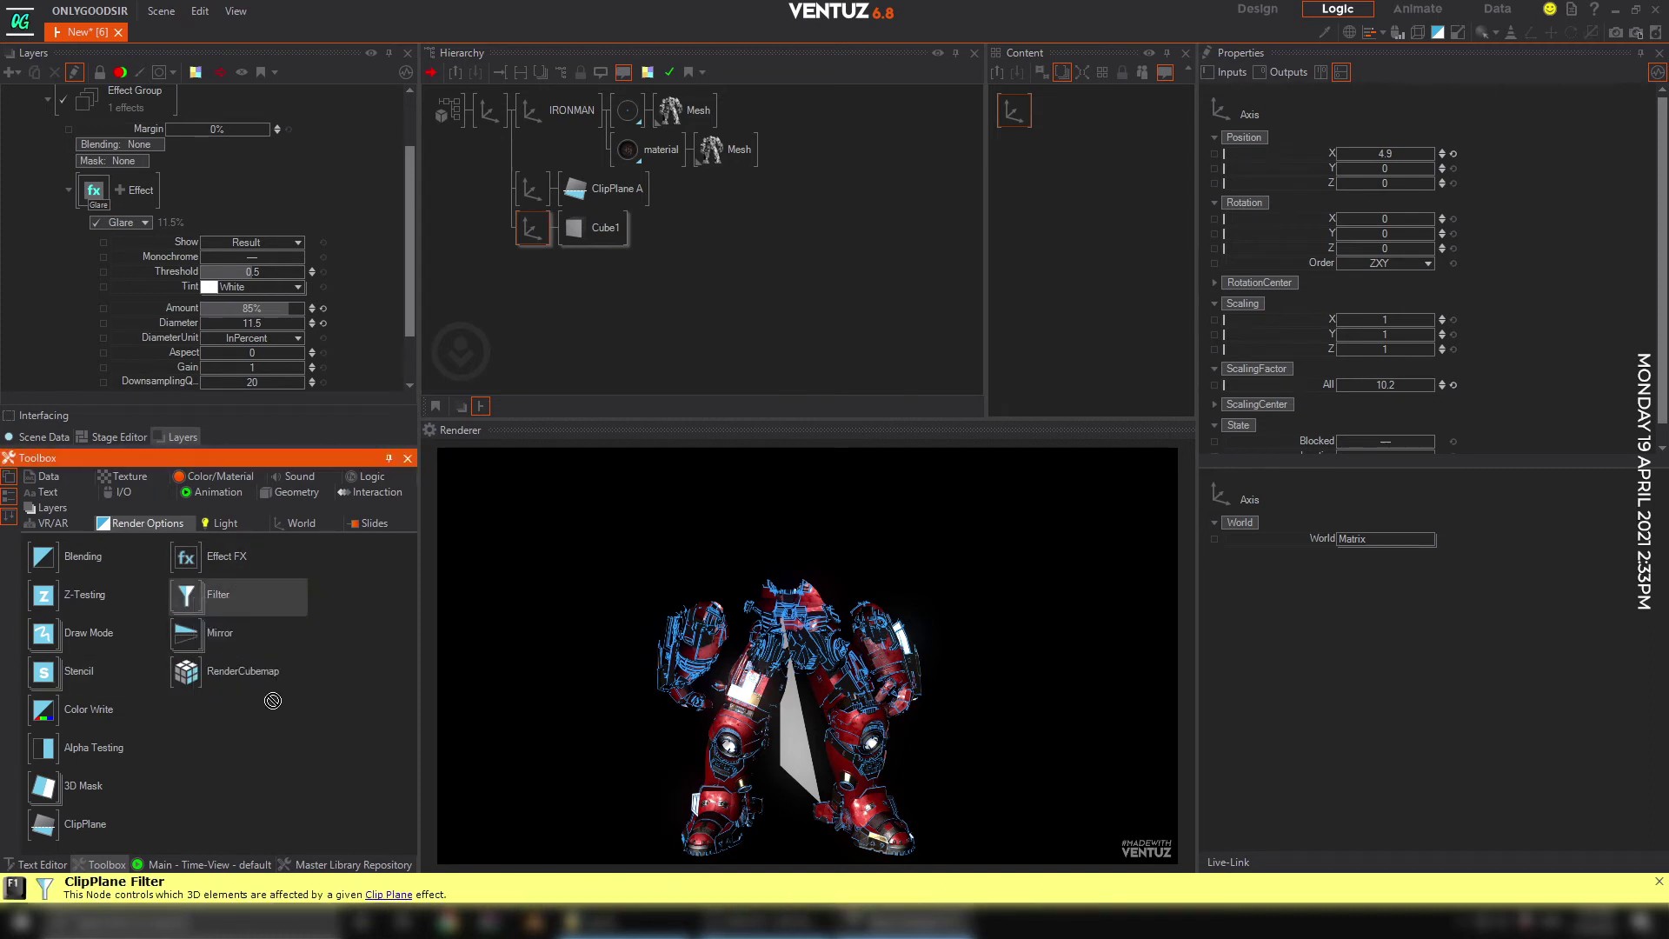
{"action": "left_click_drag", "start_coordinate": [524, 230], "coordinate": [526, 230]}
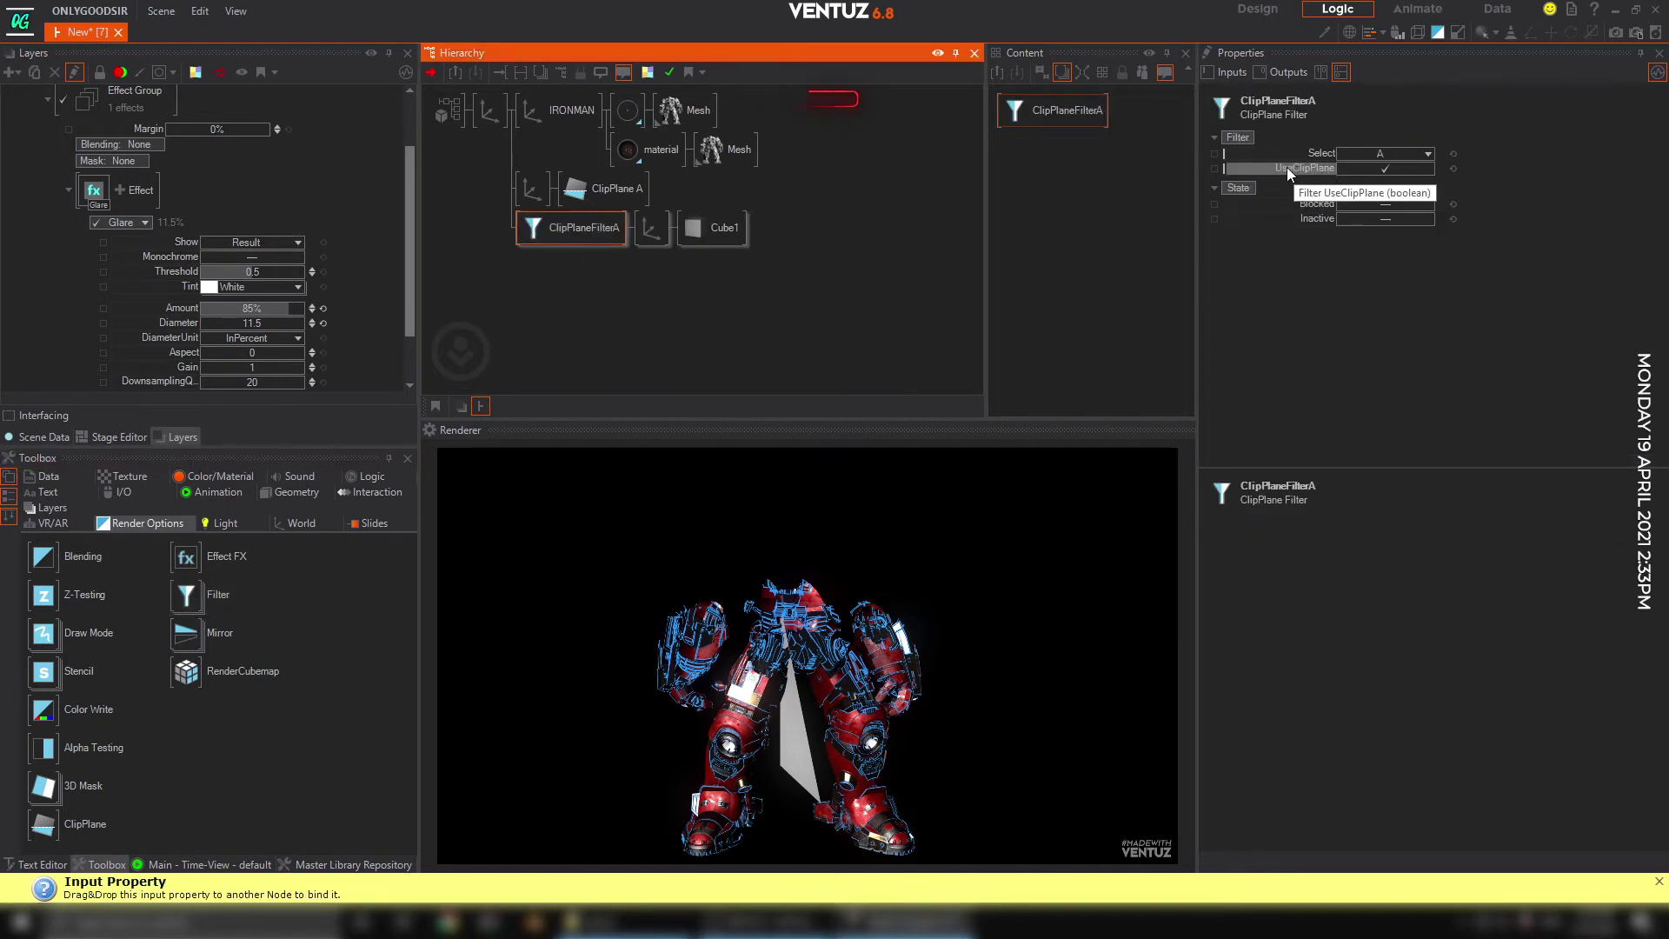
{"action": "left_click", "coordinate": [1395, 168]}
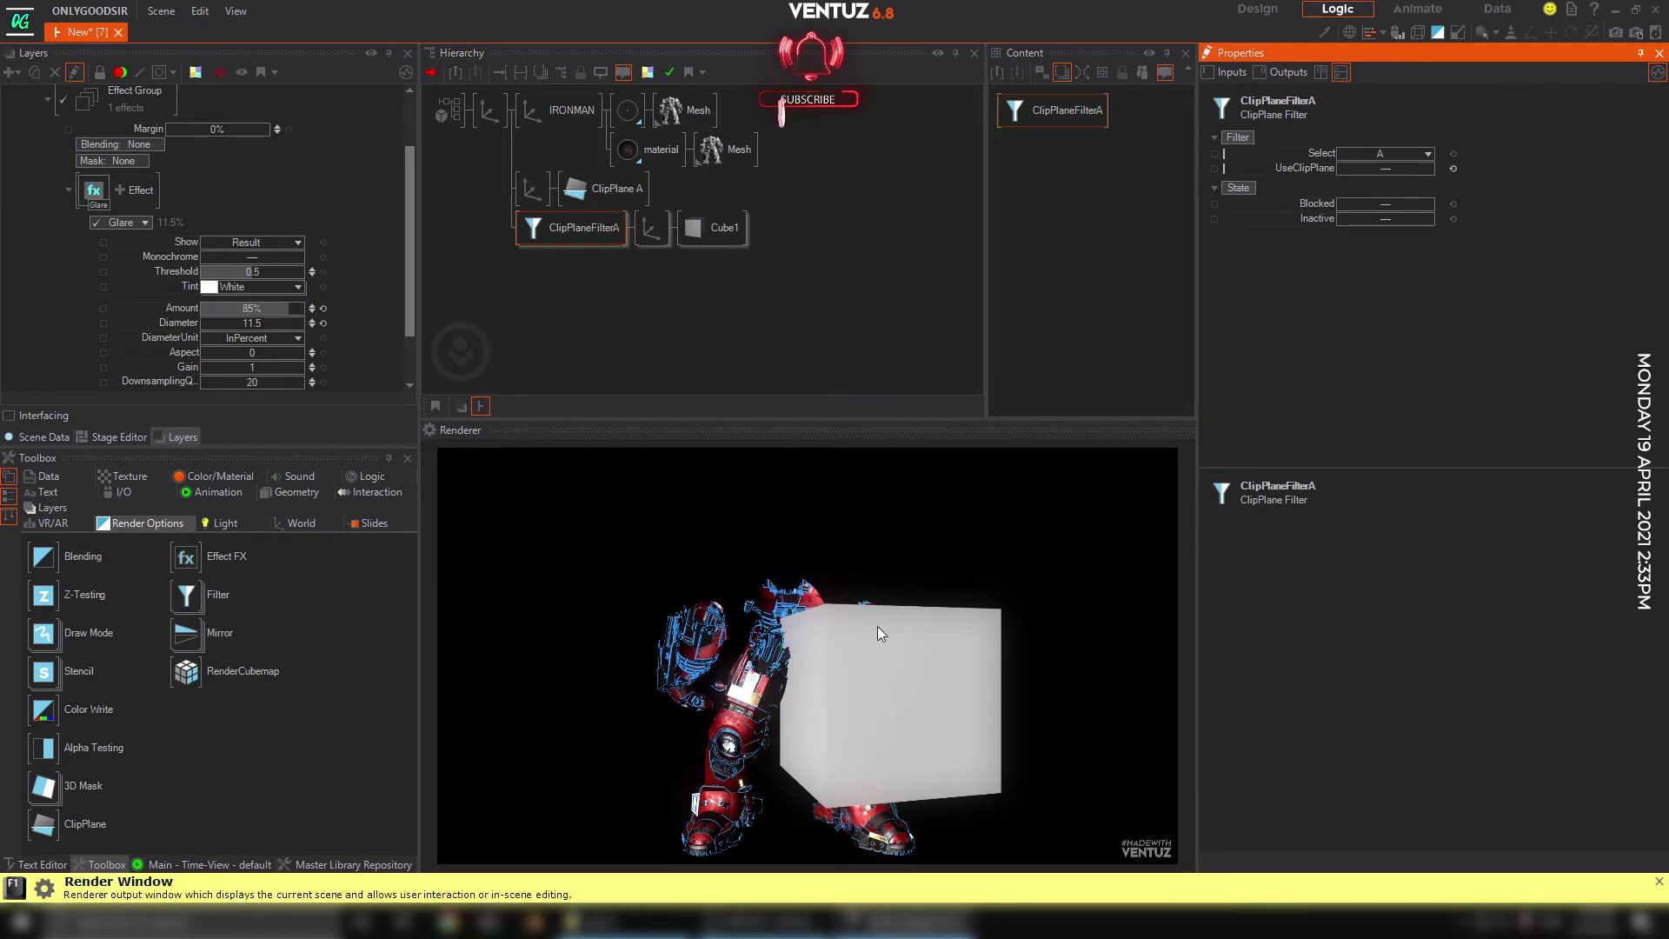
Shift the ClipPlane Axis along Y until the plane cuts the character at the neck.
{"action": "left_click", "coordinate": [535, 187]}
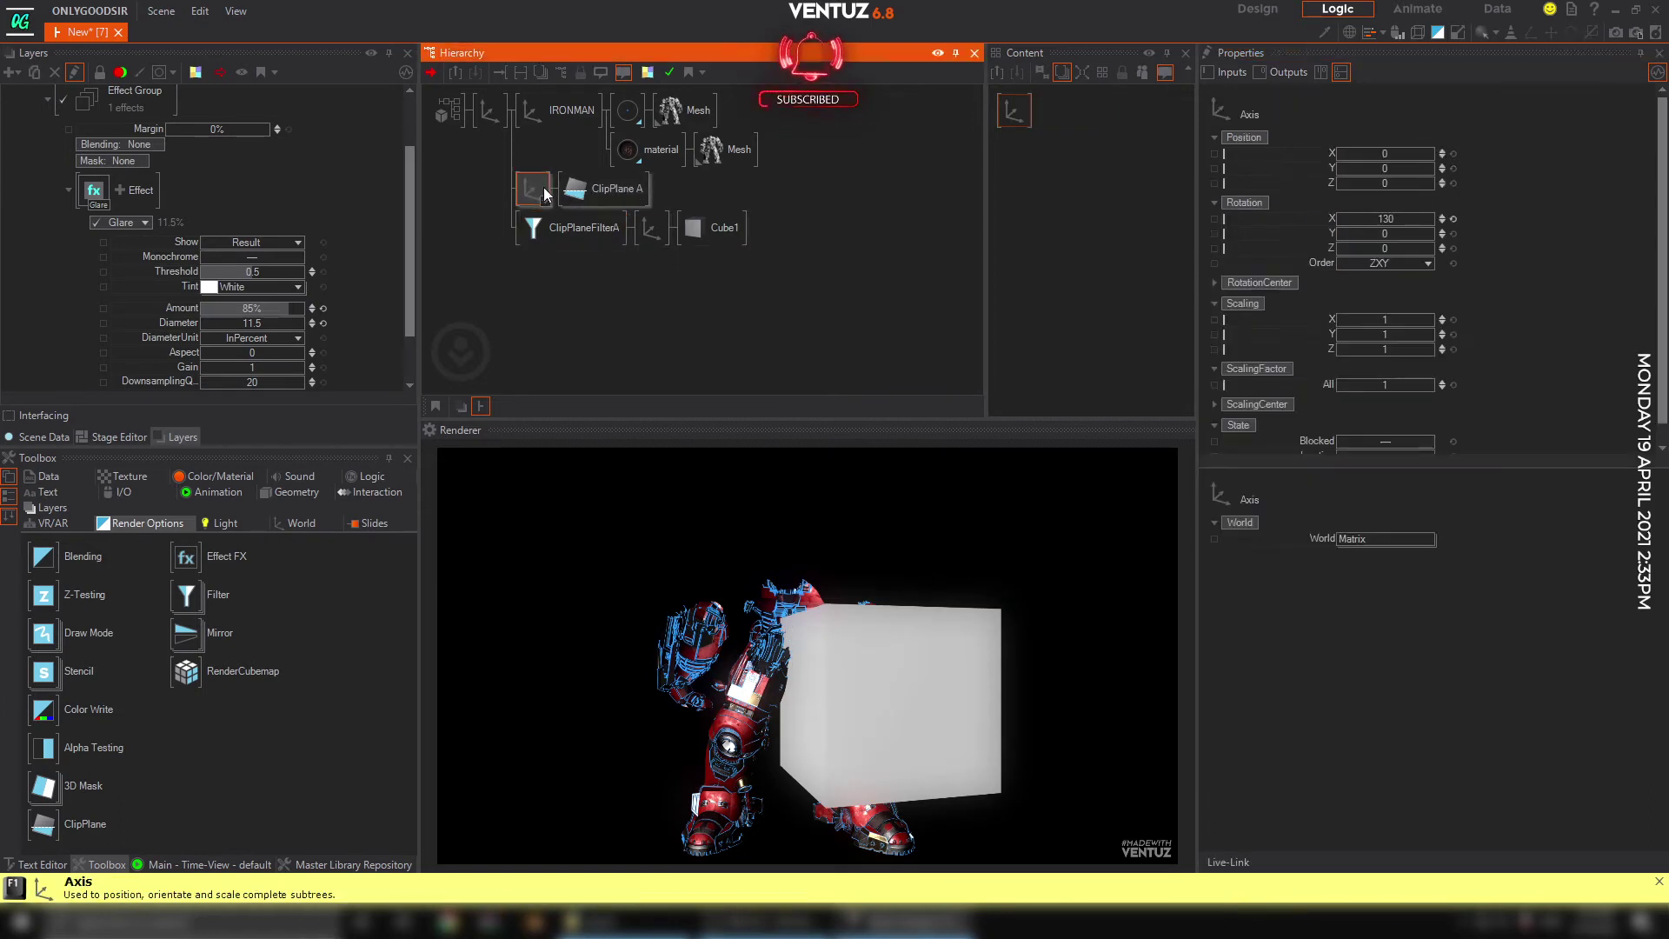
{"action": "mouse_move", "coordinate": [1386, 168]}
{"action": "left_mouse_down"}
{"action": "mouse_move", "coordinate": [1336, 174]}
{"action": "mouse_move", "coordinate": [1432, 169]}
{"action": "mouse_move", "coordinate": [1336, 173]}
{"action": "mouse_move", "coordinate": [1409, 169]}
{"action": "left_mouse_up"}
Move the ClipPlane Filter branch with the cube out of the parent Axis to the scene root, and select the cube's Axis.
{"action": "left_click", "coordinate": [564, 233]}
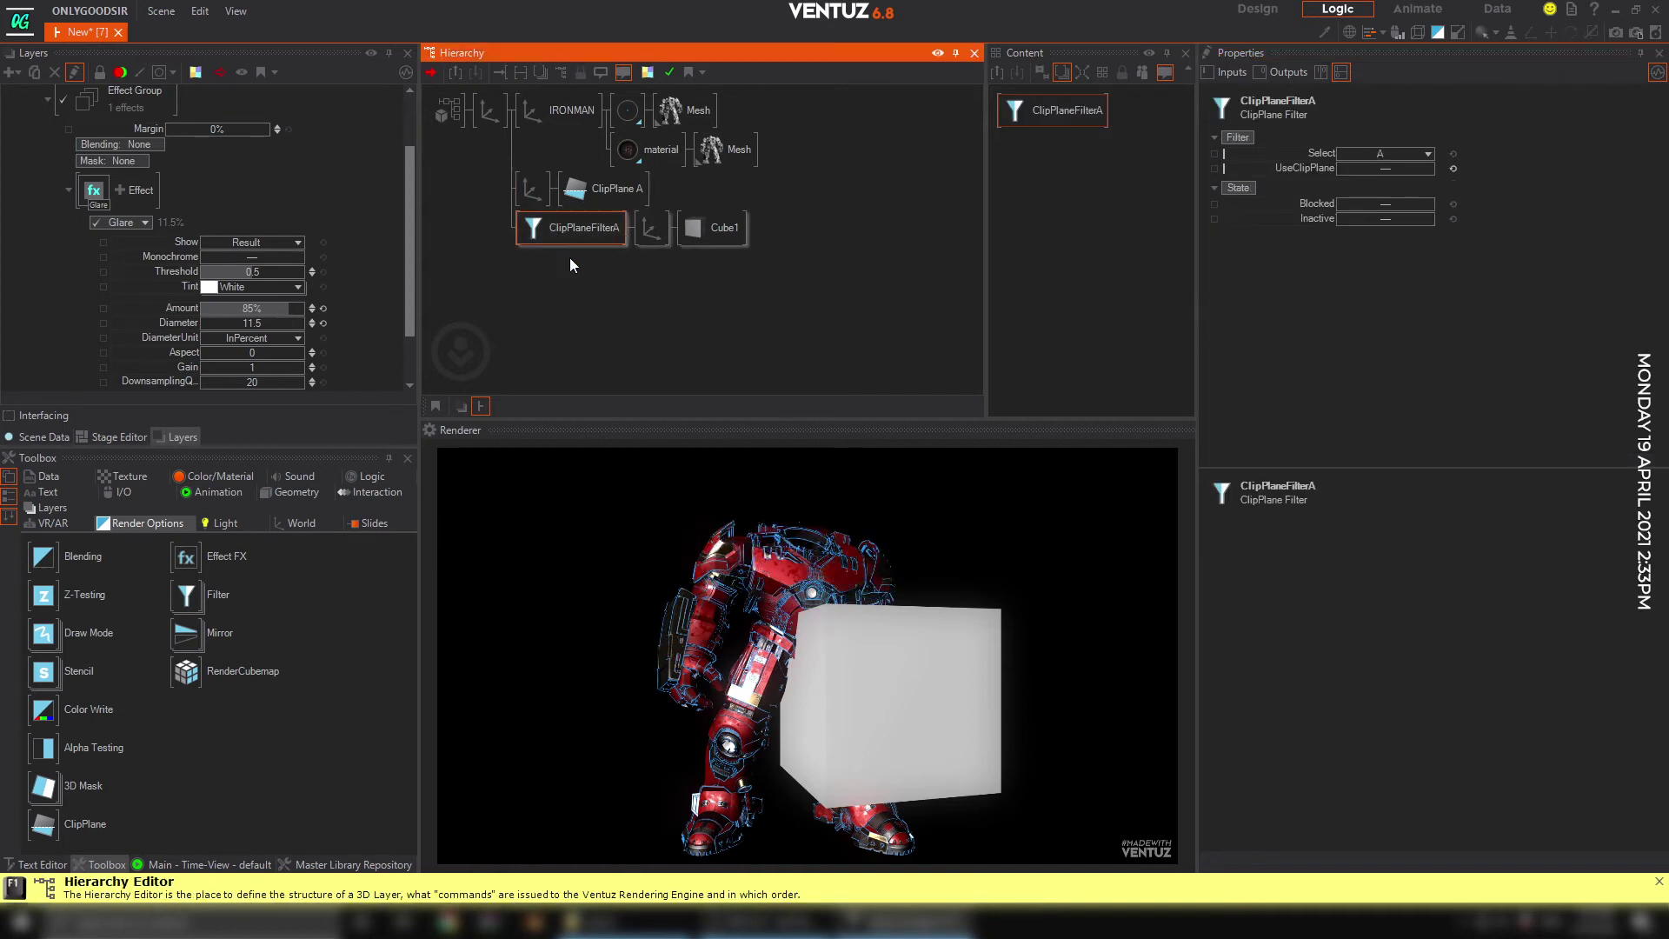
{"action": "left_click_drag", "start_coordinate": [492, 132], "coordinate": [492, 131]}
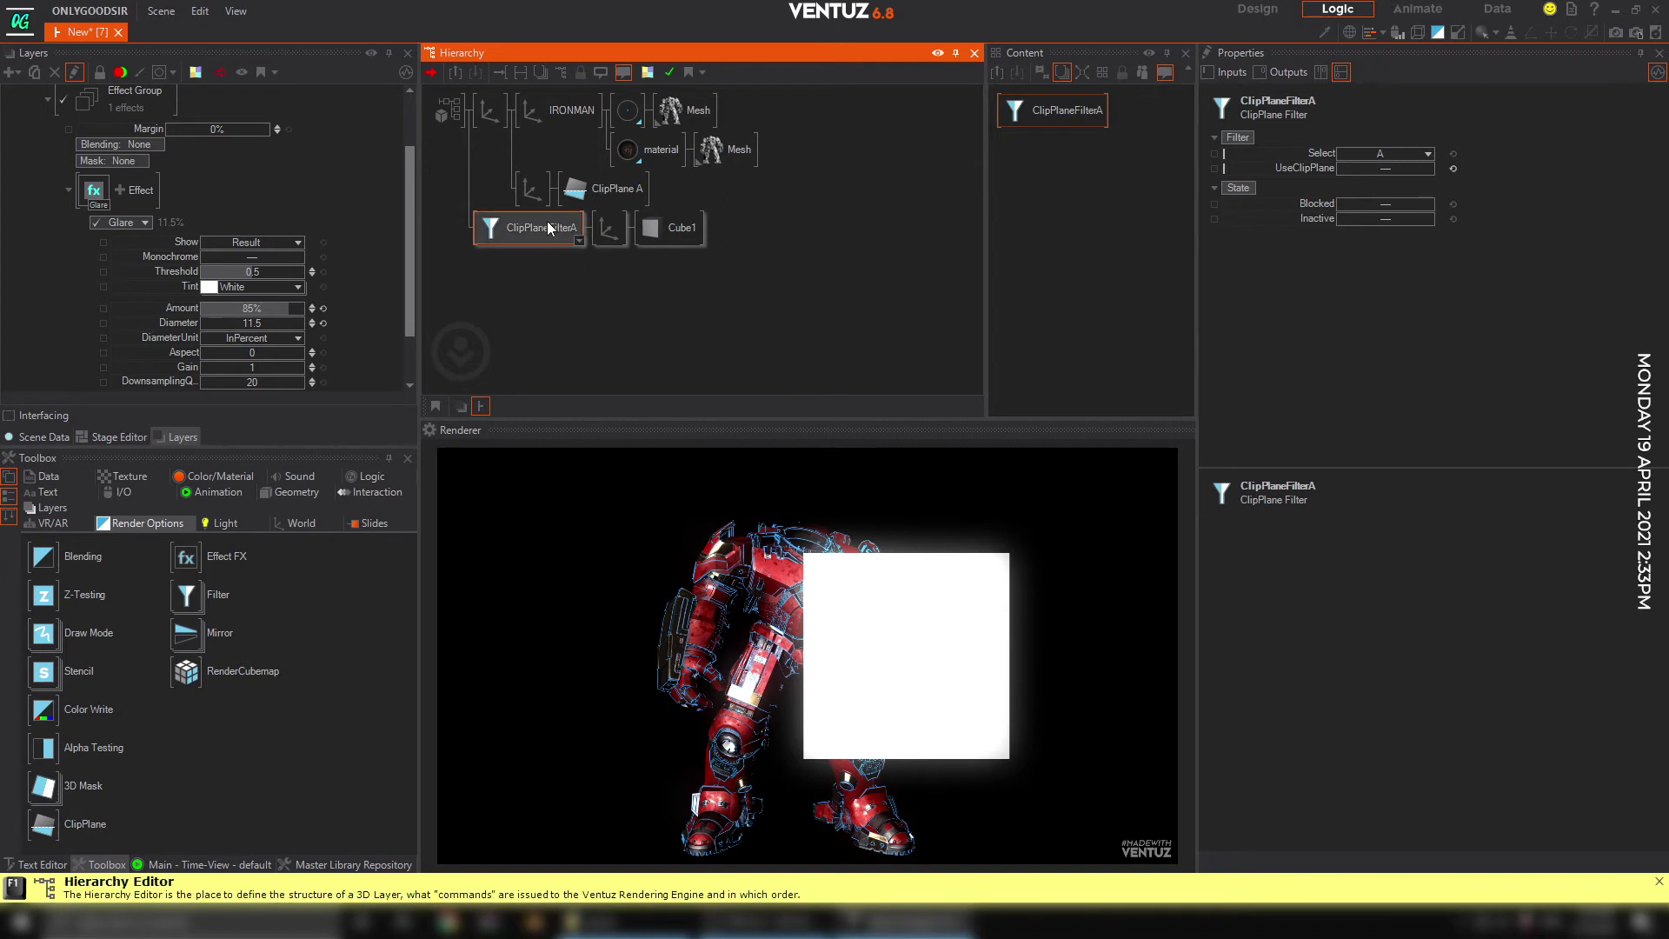
{"action": "left_click", "coordinate": [614, 230]}
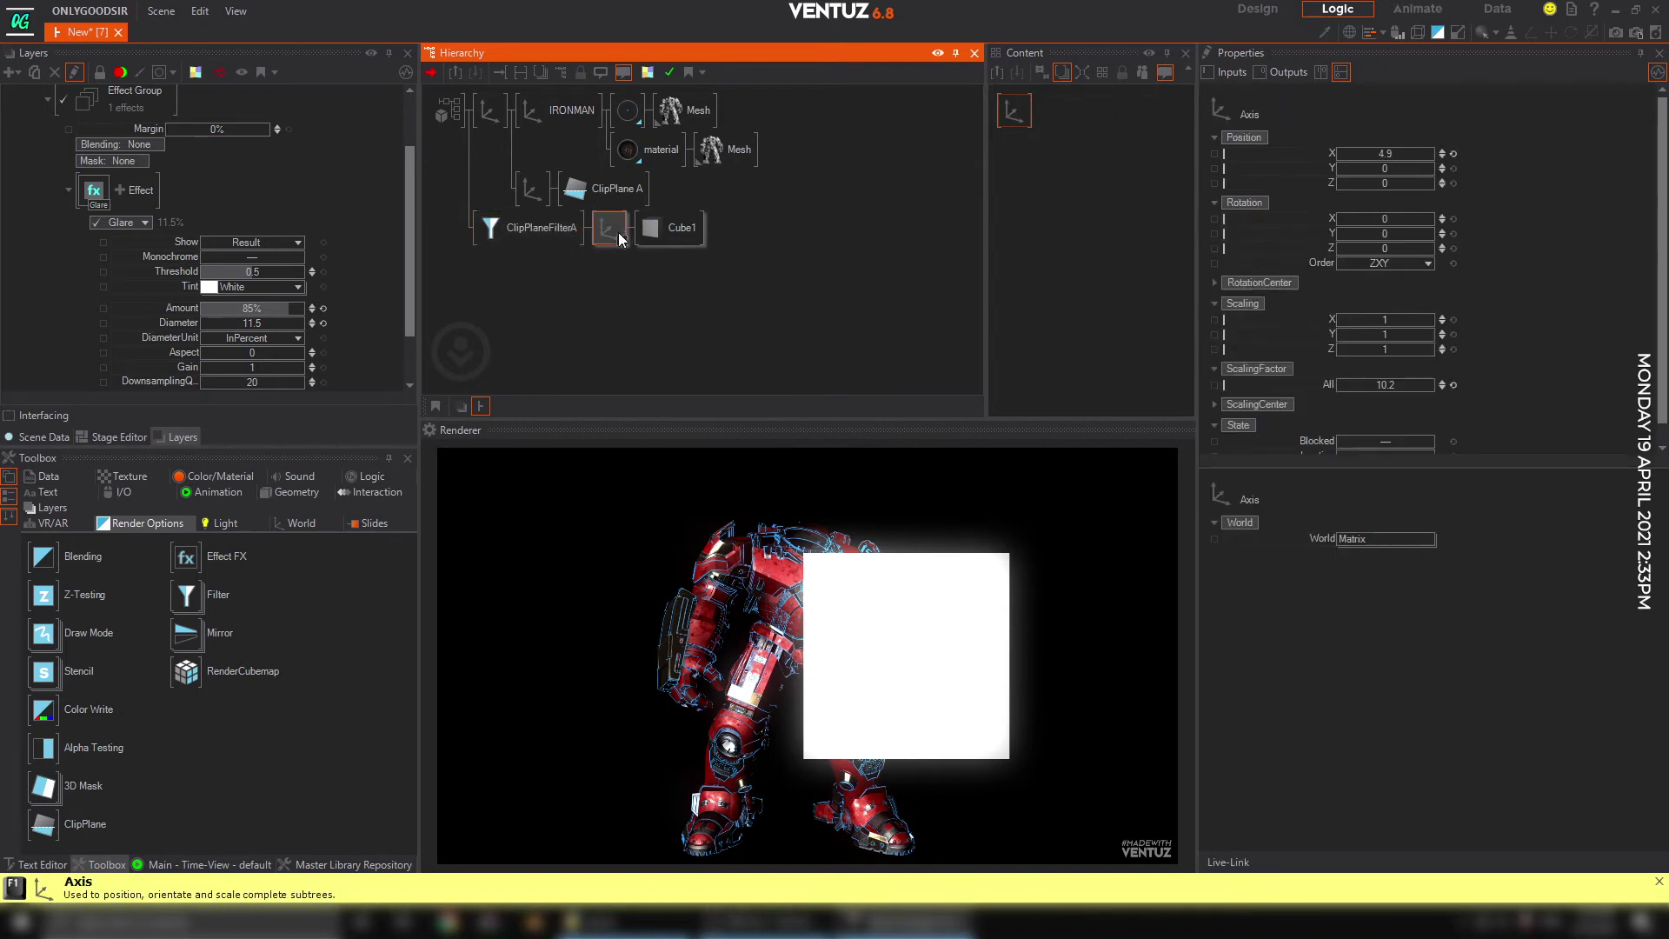
Delete the cube together with its Axis, and move the ClipPlane Filter in front of the line material under IRONMAN.
{"action": "key", "text": "Delete"}
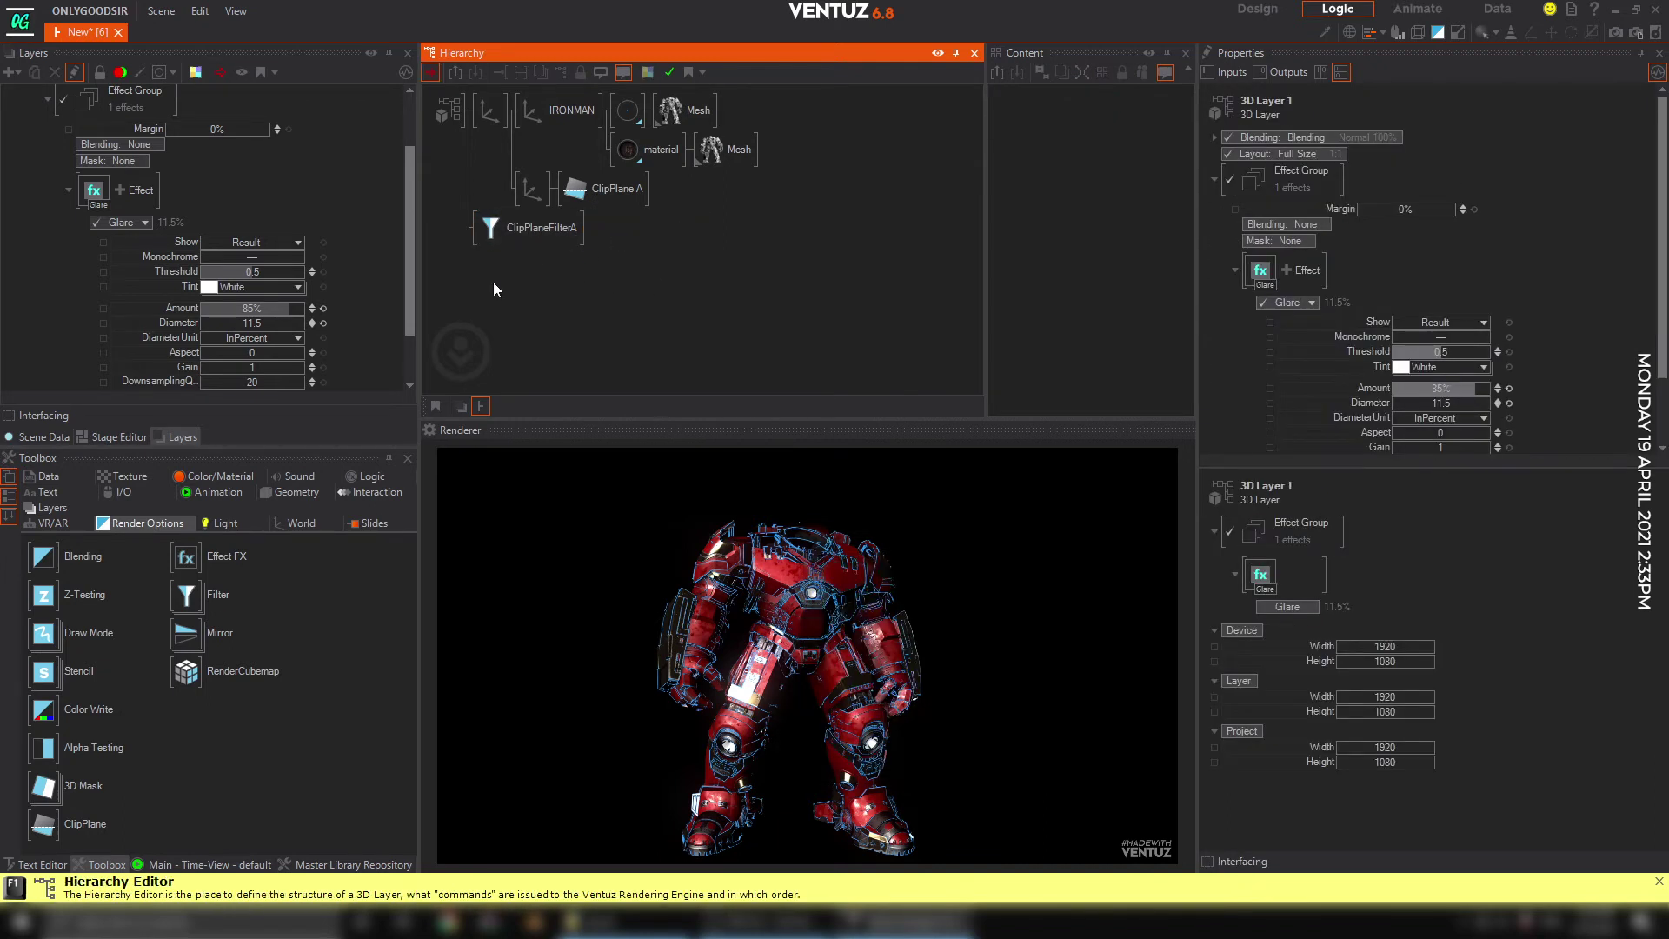
{"action": "left_click", "coordinate": [508, 229]}
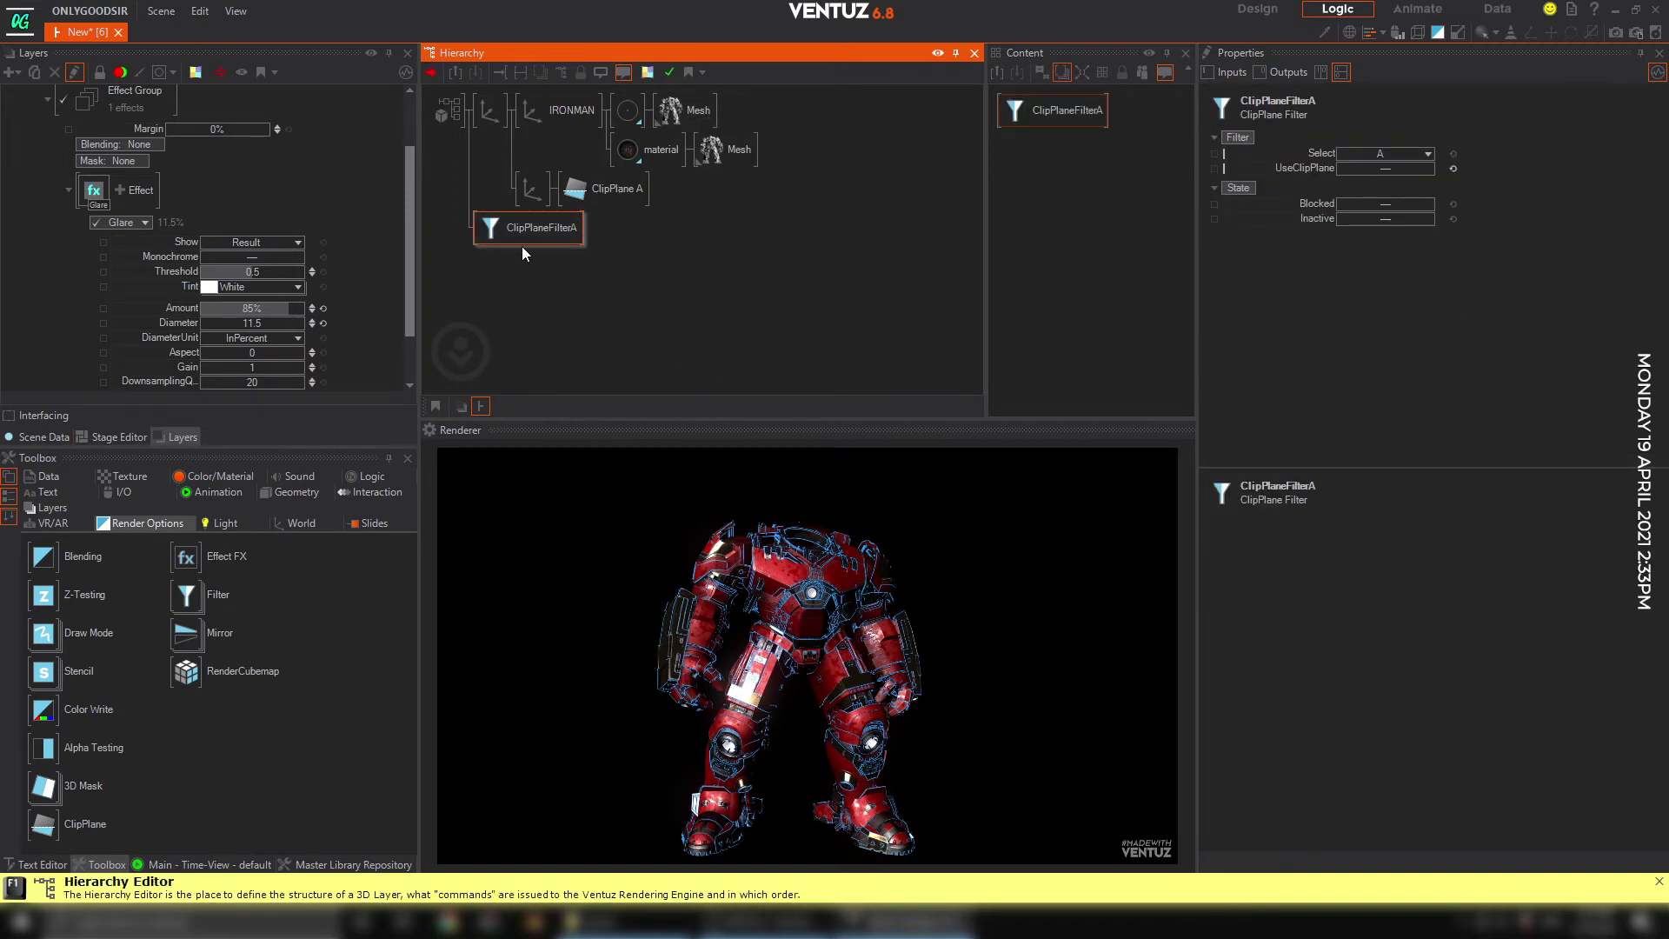
{"action": "mouse_move", "coordinate": [522, 243]}
{"action": "left_mouse_down"}
{"action": "mouse_move", "coordinate": [630, 145]}
{"action": "mouse_move", "coordinate": [619, 115]}
{"action": "left_mouse_up"}
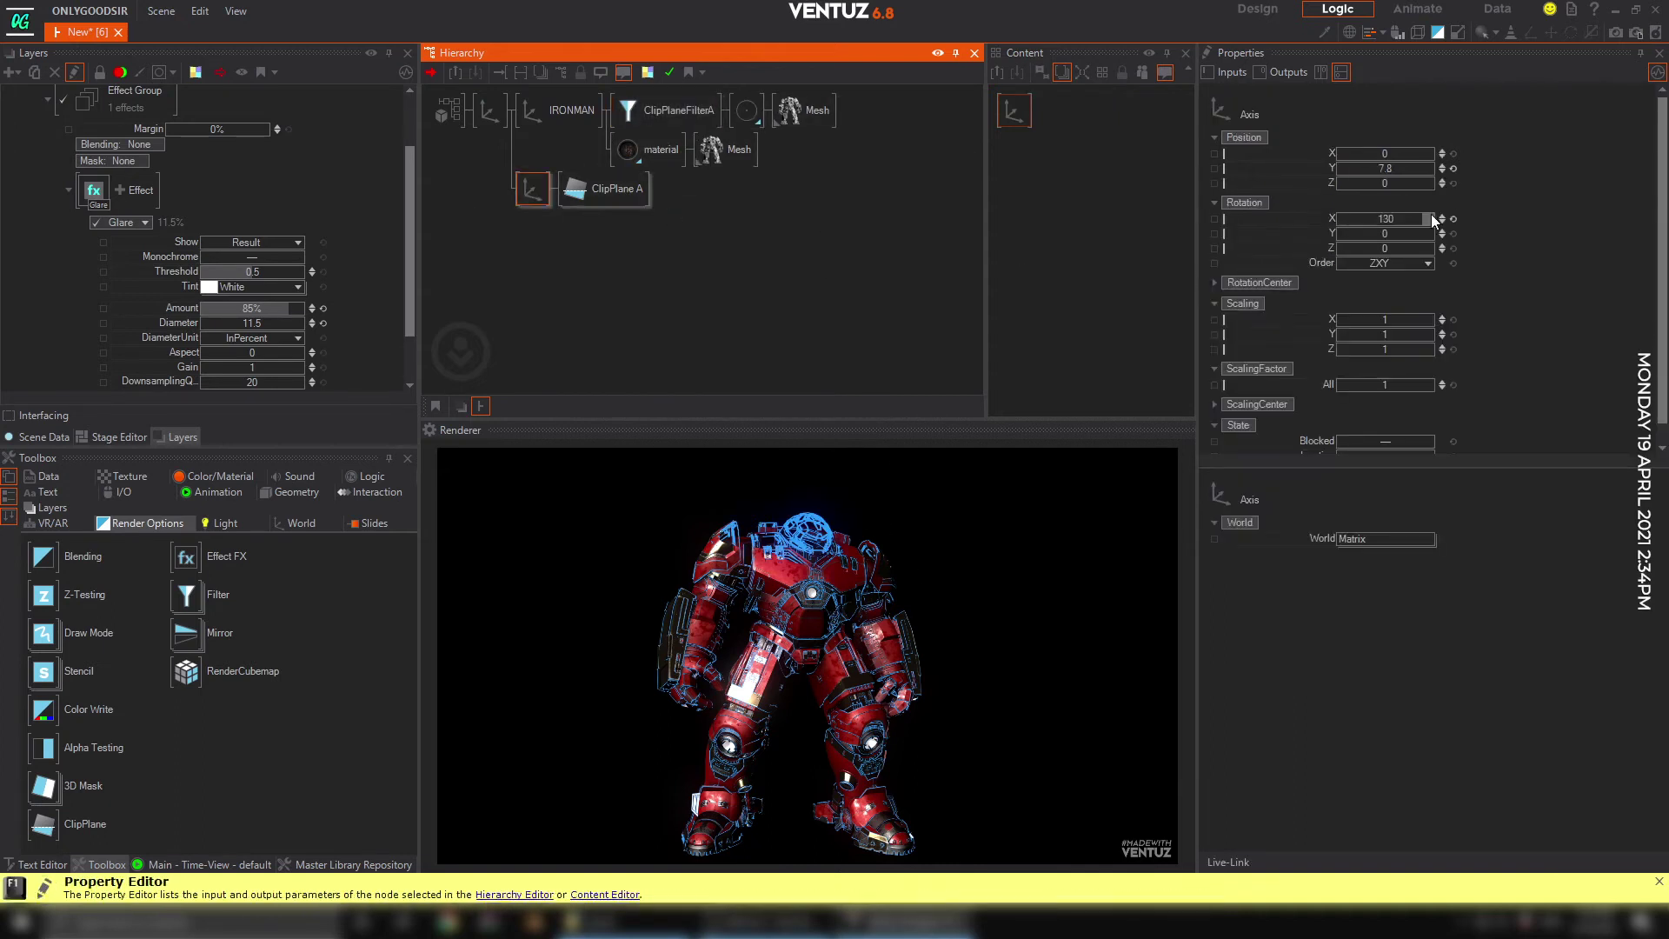
Set the ClipPlane Axis's Y position to 8.6, X rotation to 90 and Z position to about 2.3.
{"action": "left_click_drag", "start_coordinate": [1396, 171], "coordinate": [1336, 173]}
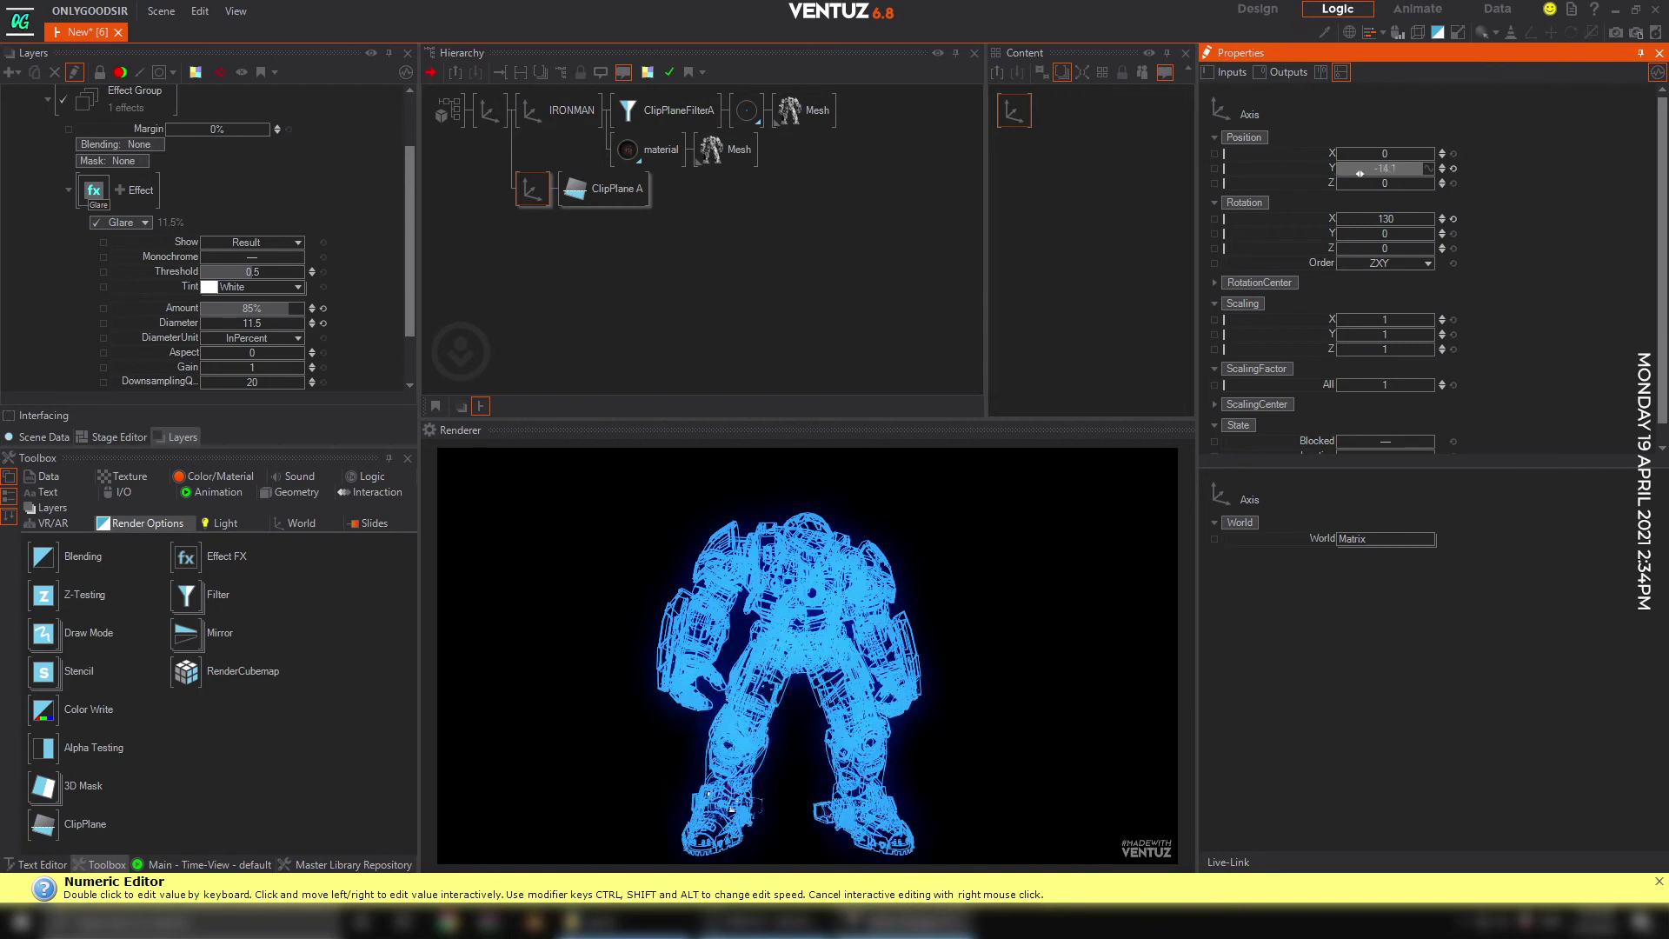
{"action": "left_click_drag", "start_coordinate": [1436, 180], "coordinate": [1436, 184]}
{"action": "left_click", "coordinate": [1398, 218]}
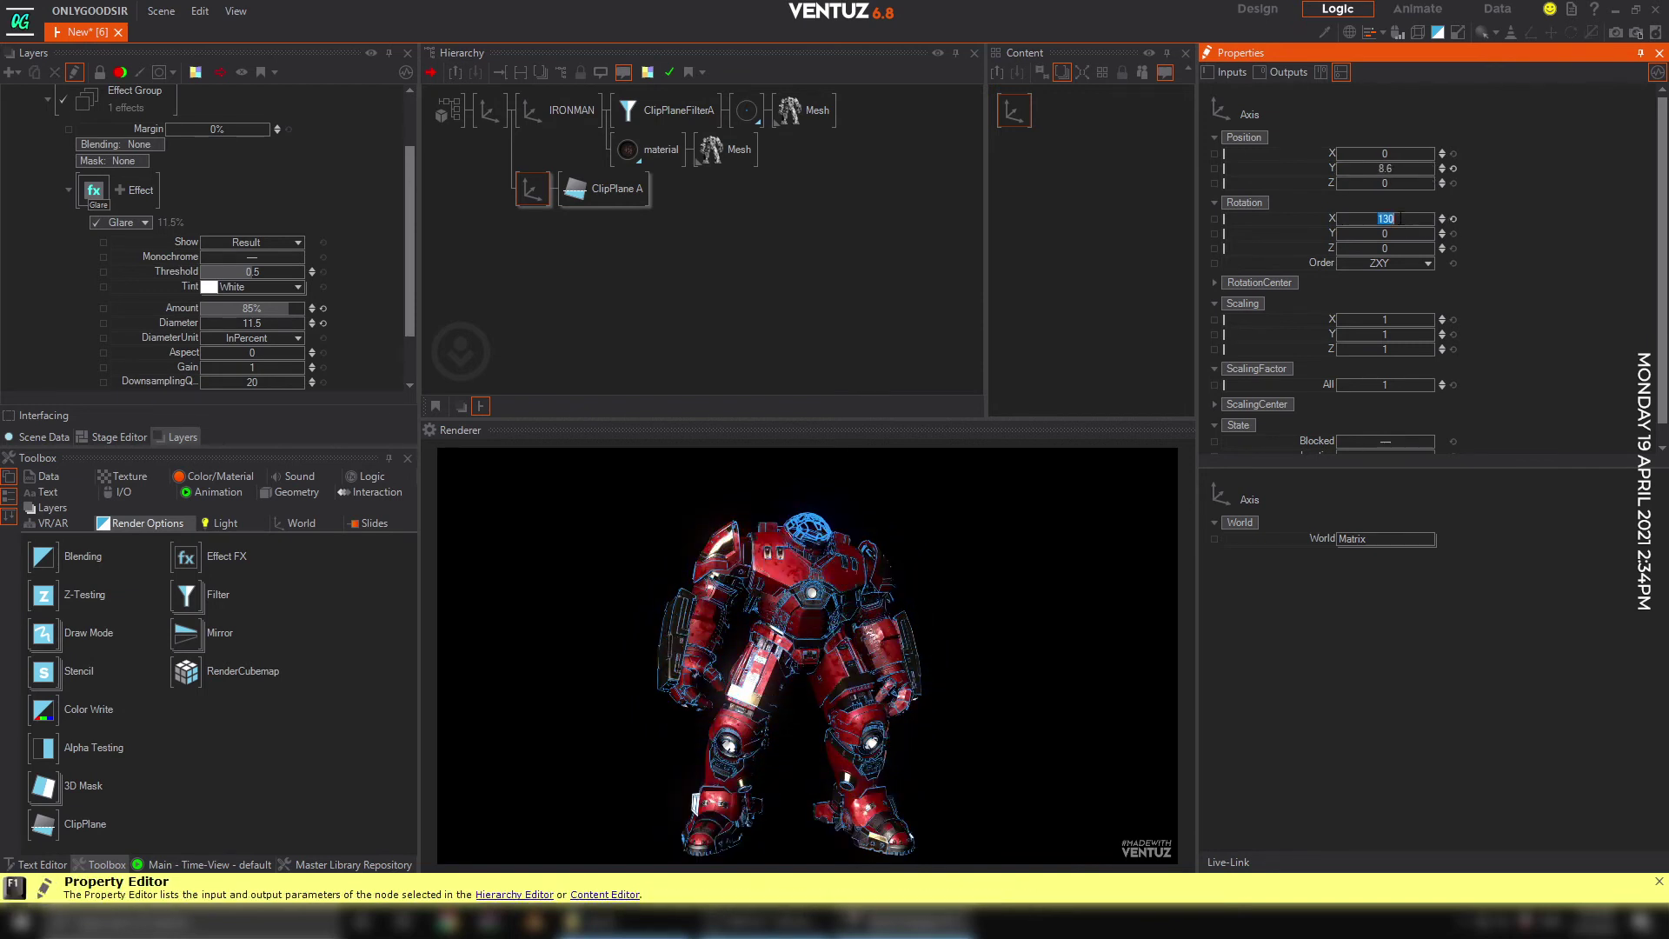
{"action": "type", "text": "90"}
{"action": "key", "text": "Return"}
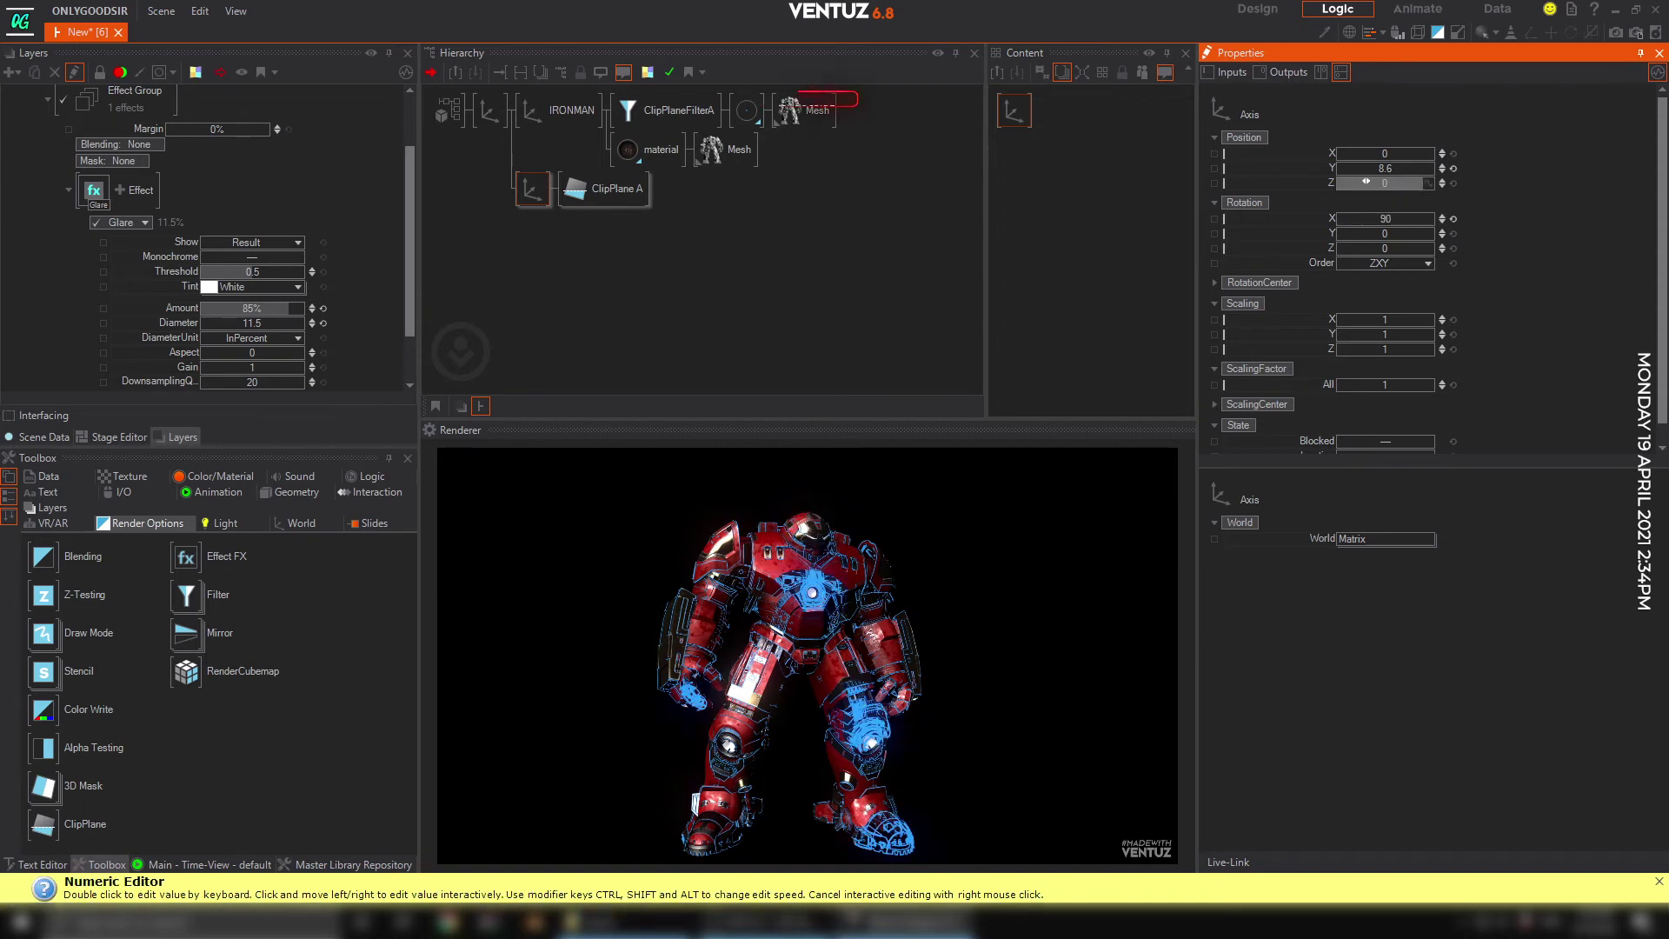
{"action": "mouse_move", "coordinate": [1366, 182]}
{"action": "left_mouse_down"}
{"action": "mouse_move", "coordinate": [1336, 186]}
{"action": "mouse_move", "coordinate": [1432, 188]}
{"action": "mouse_move", "coordinate": [1339, 188]}
{"action": "mouse_move", "coordinate": [1386, 194]}
{"action": "mouse_move", "coordinate": [1352, 189]}
{"action": "mouse_move", "coordinate": [1369, 189]}
{"action": "left_mouse_up"}
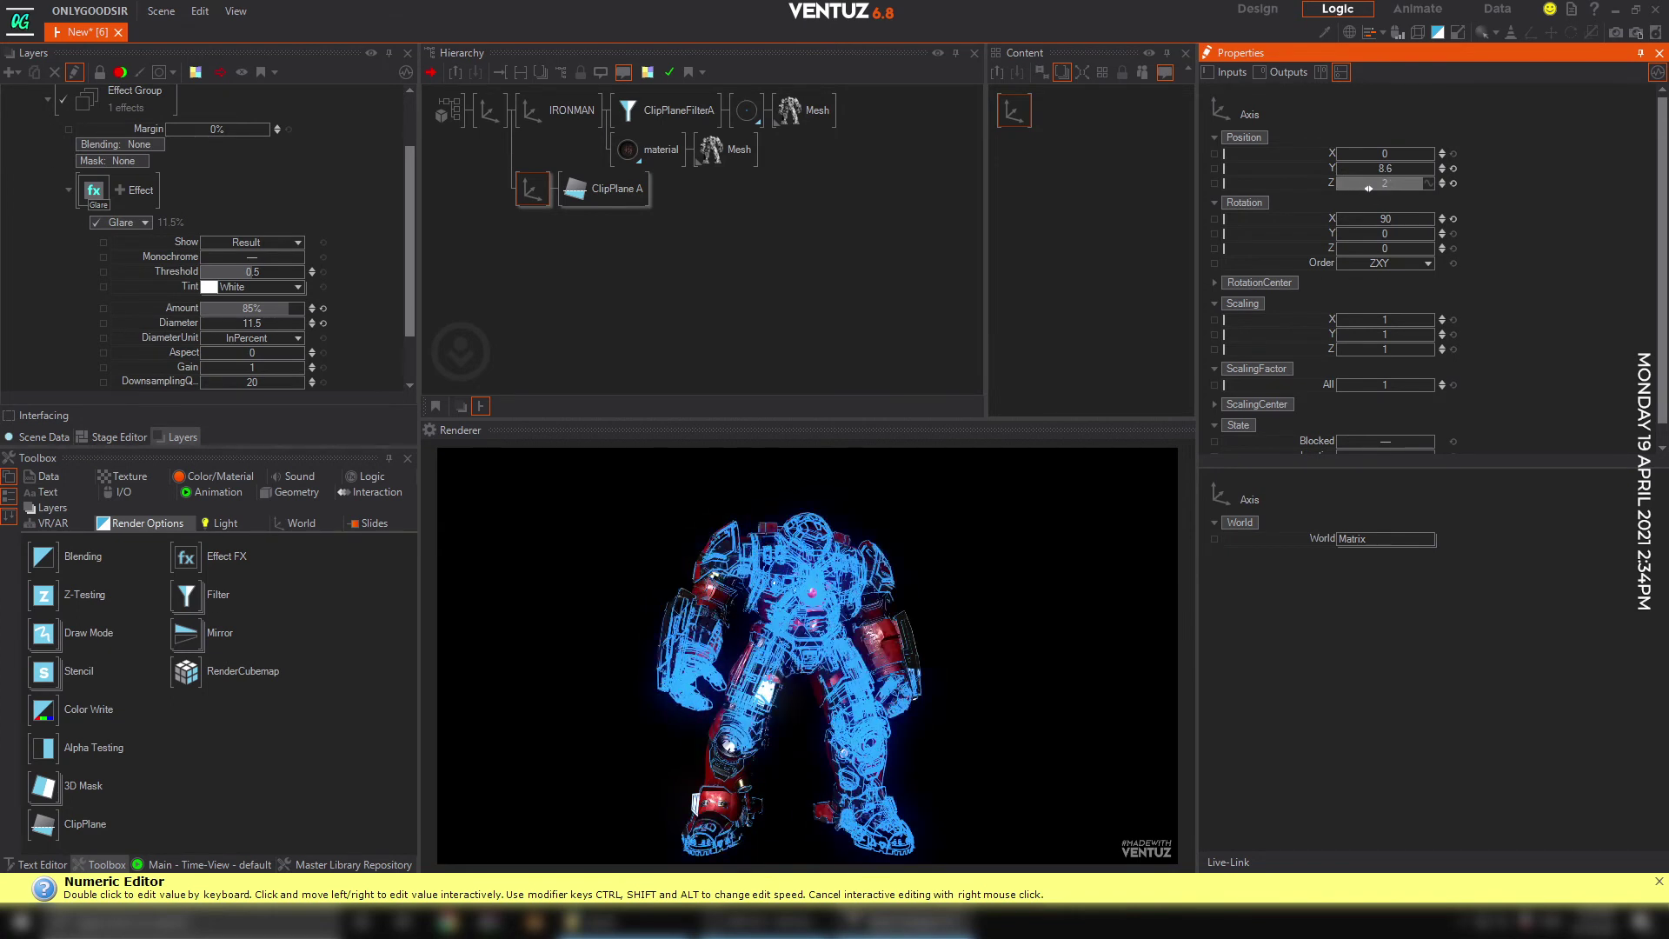
Try the parent Axis at a Z position of 5.4 and a Y rotation of -35.
{"action": "left_click", "coordinate": [490, 115]}
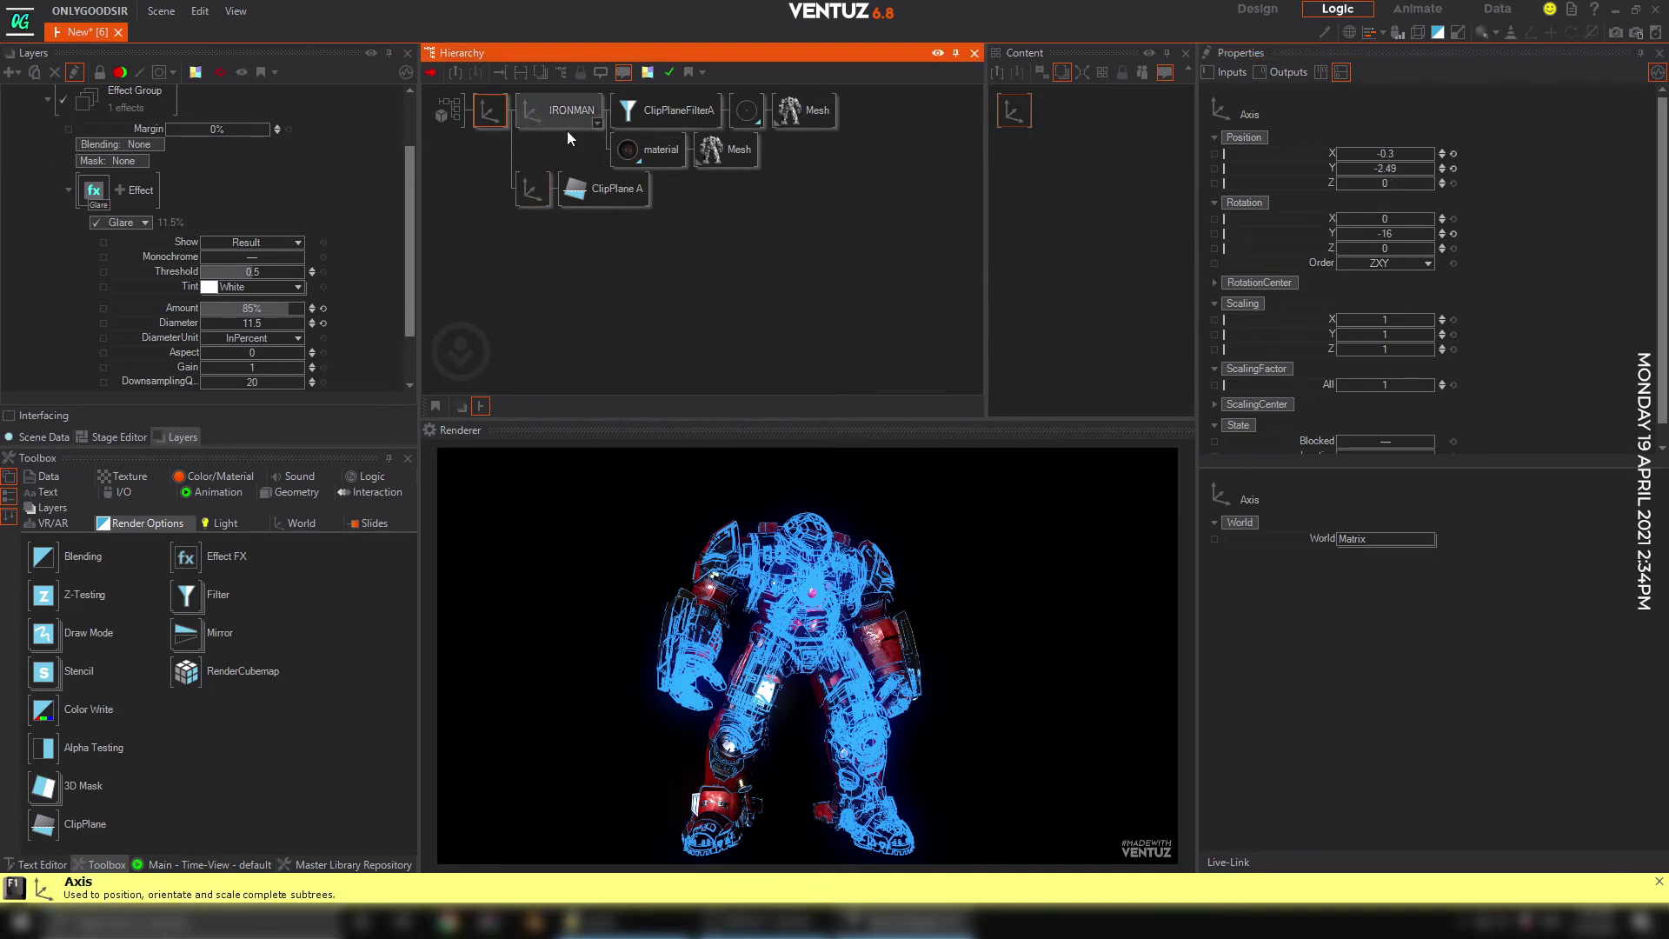
{"action": "left_click_drag", "start_coordinate": [1385, 233], "coordinate": [1359, 186]}
{"action": "left_click", "coordinate": [532, 188]}
{"action": "left_click", "coordinate": [490, 111]}
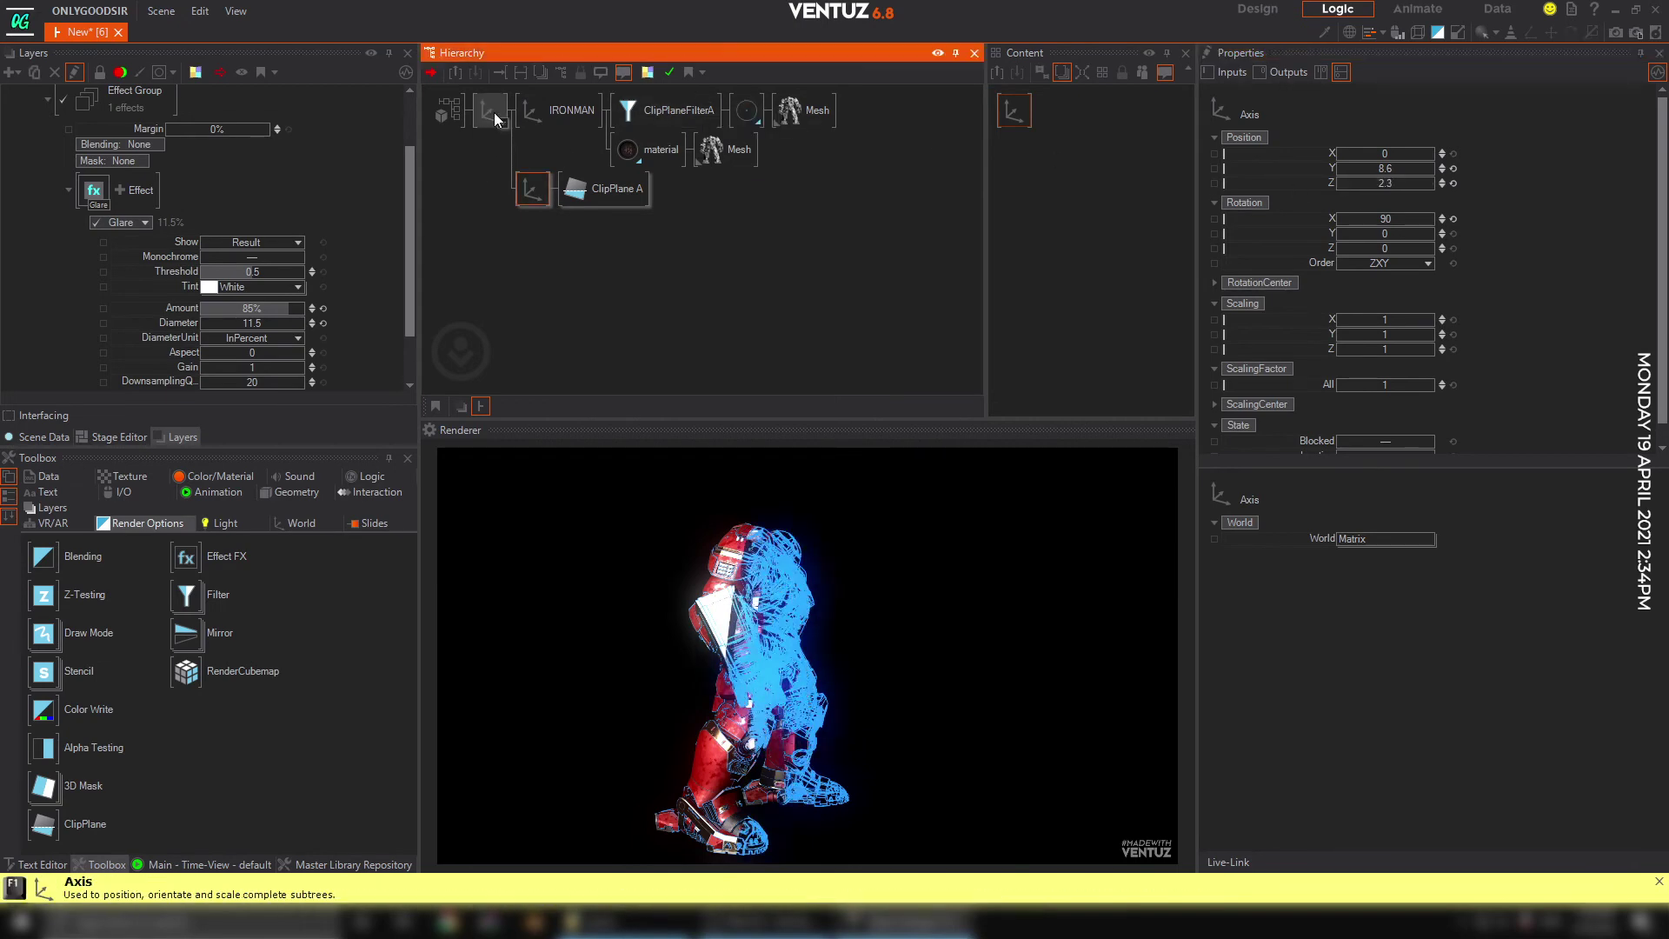
{"action": "left_click_drag", "start_coordinate": [1408, 233], "coordinate": [1439, 233]}
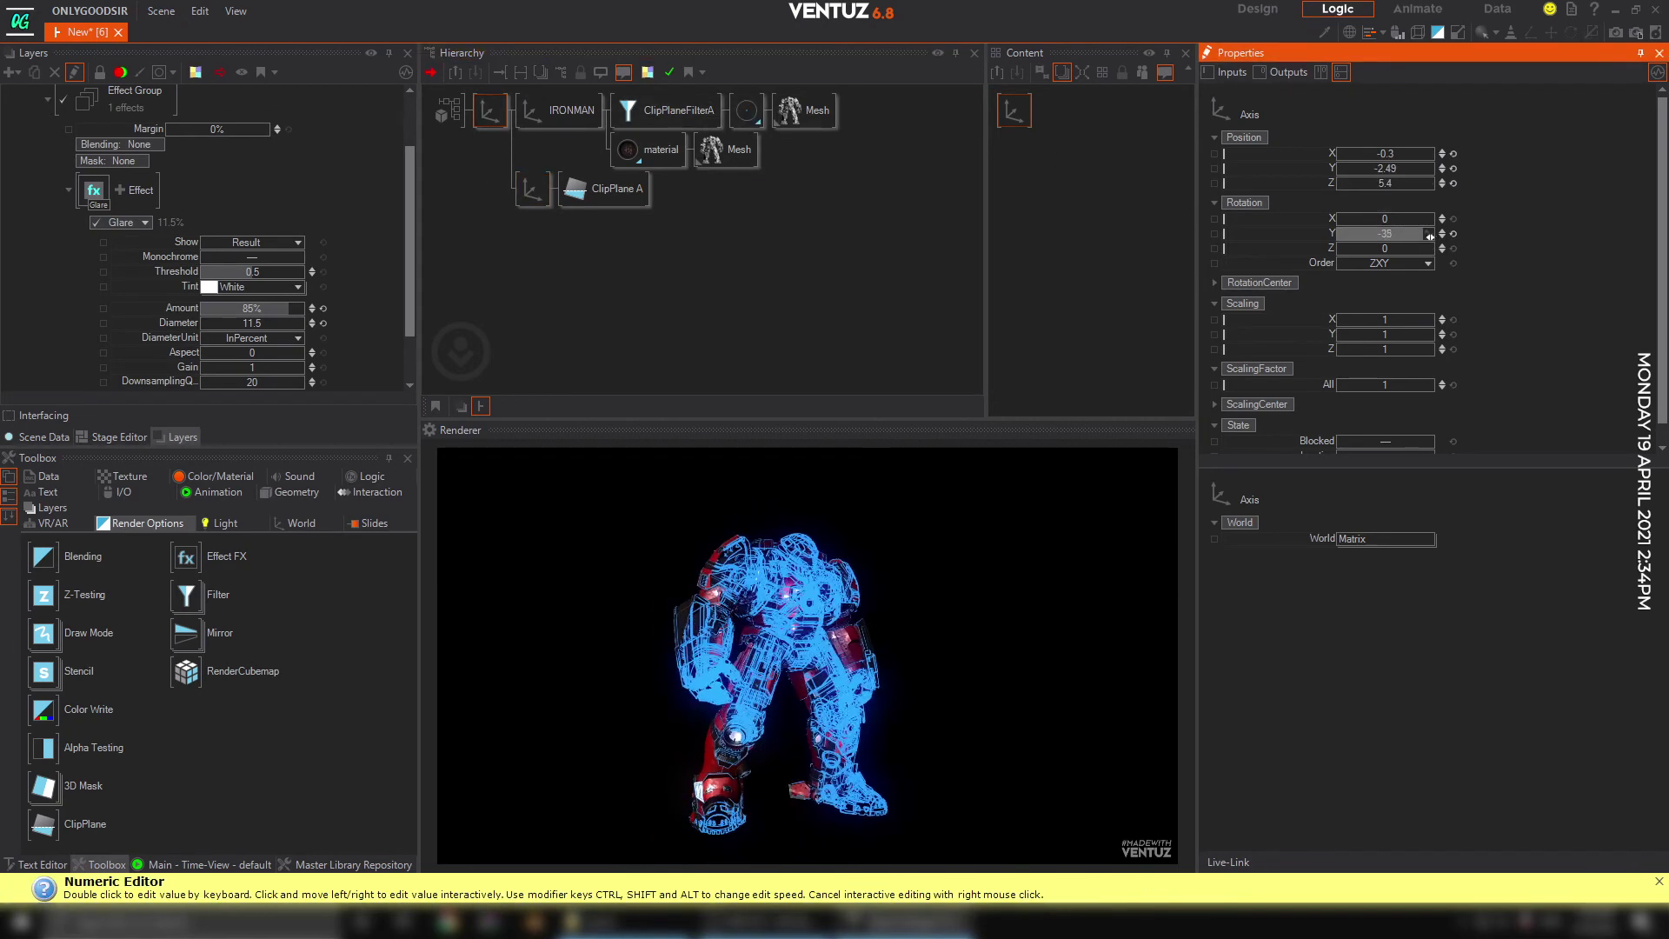
Reduce the line width of the material after the ClipPlane Filter to about 0.23.
{"action": "left_click", "coordinate": [671, 111]}
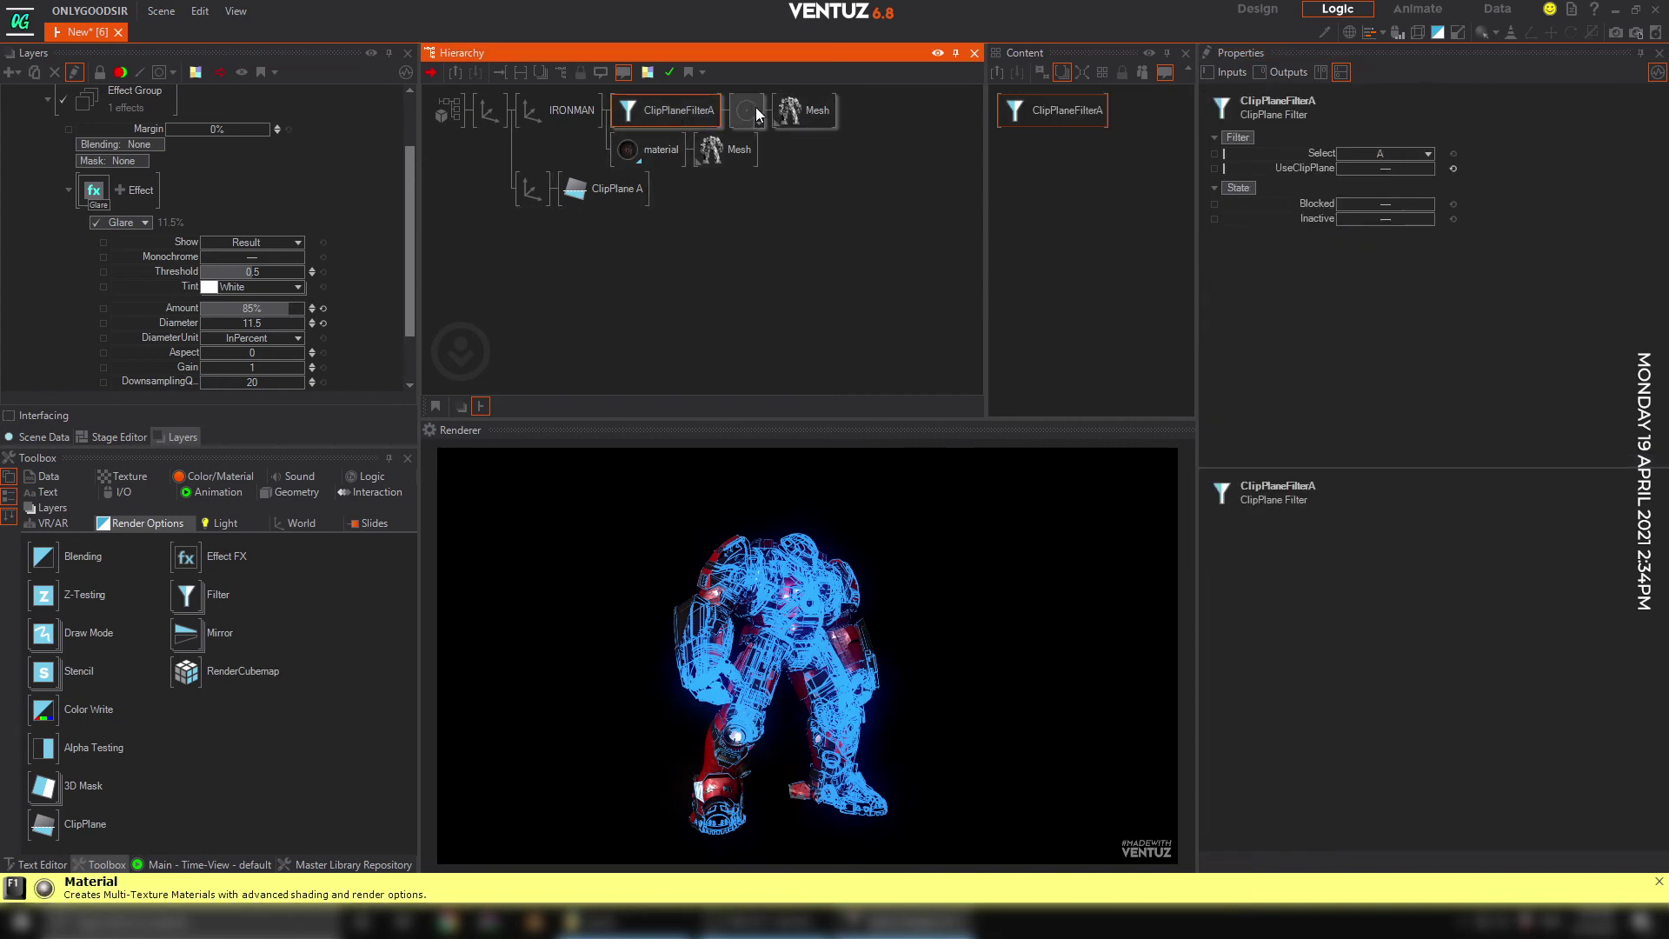
{"action": "left_click", "coordinate": [753, 108]}
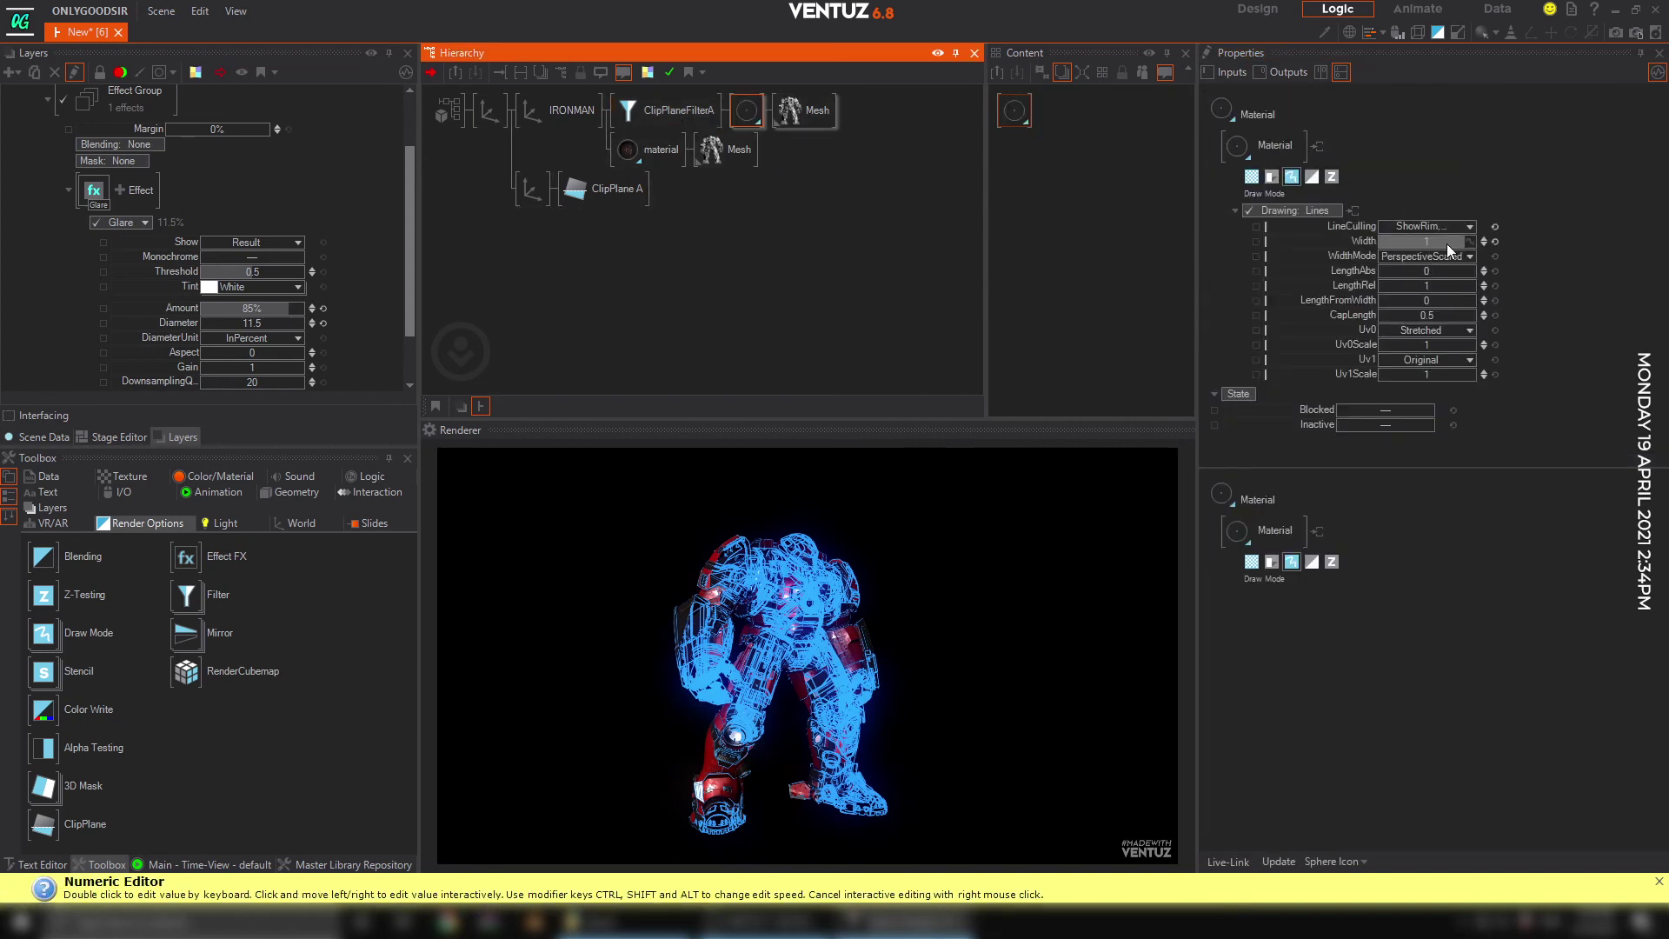
{"action": "left_click_drag", "start_coordinate": [1446, 243], "coordinate": [1378, 247]}
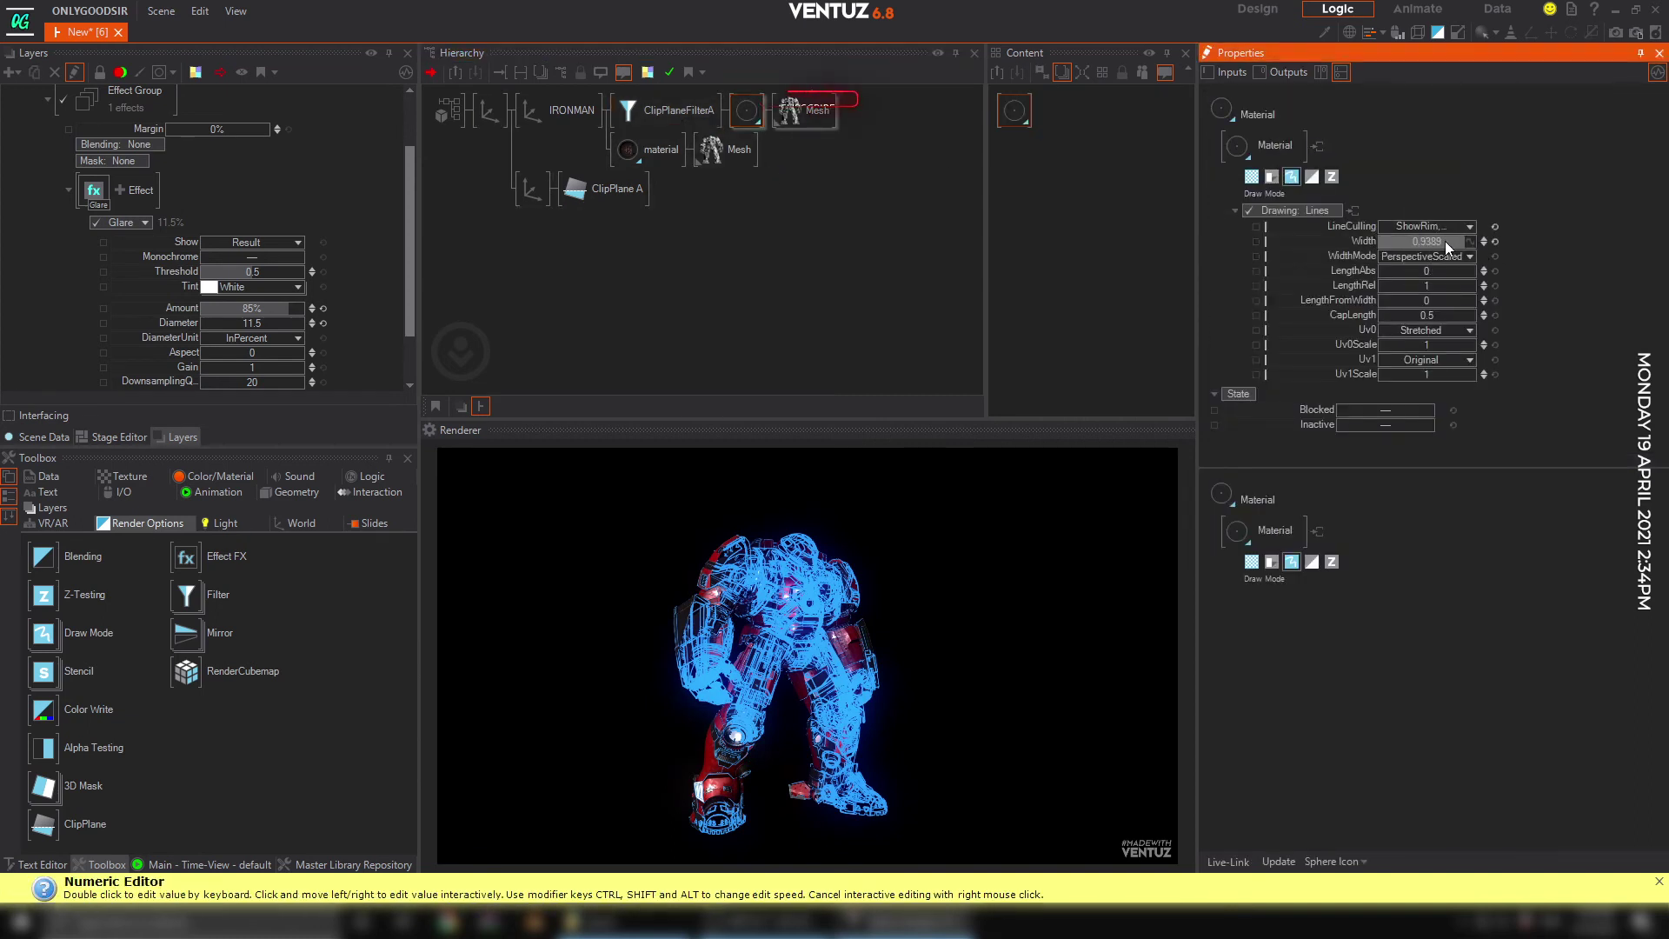
{"action": "double_click", "coordinate": [1426, 242]}
{"action": "type", "text": "5"}
{"action": "key", "text": "Return"}
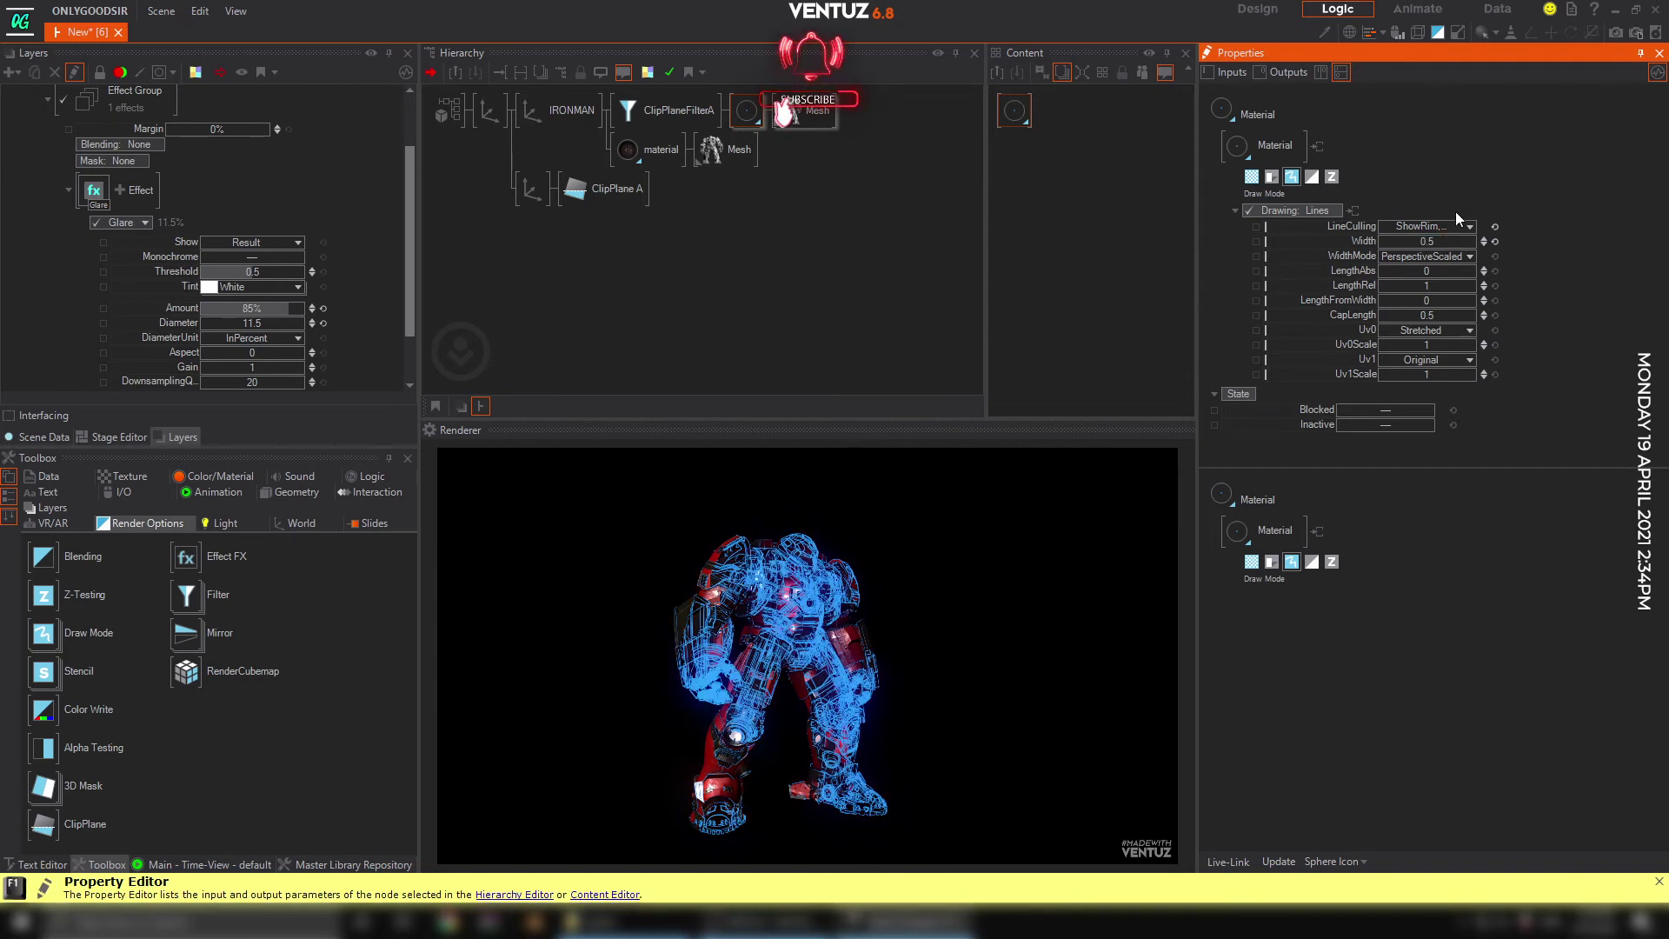
{"action": "double_click", "coordinate": [1427, 241]}
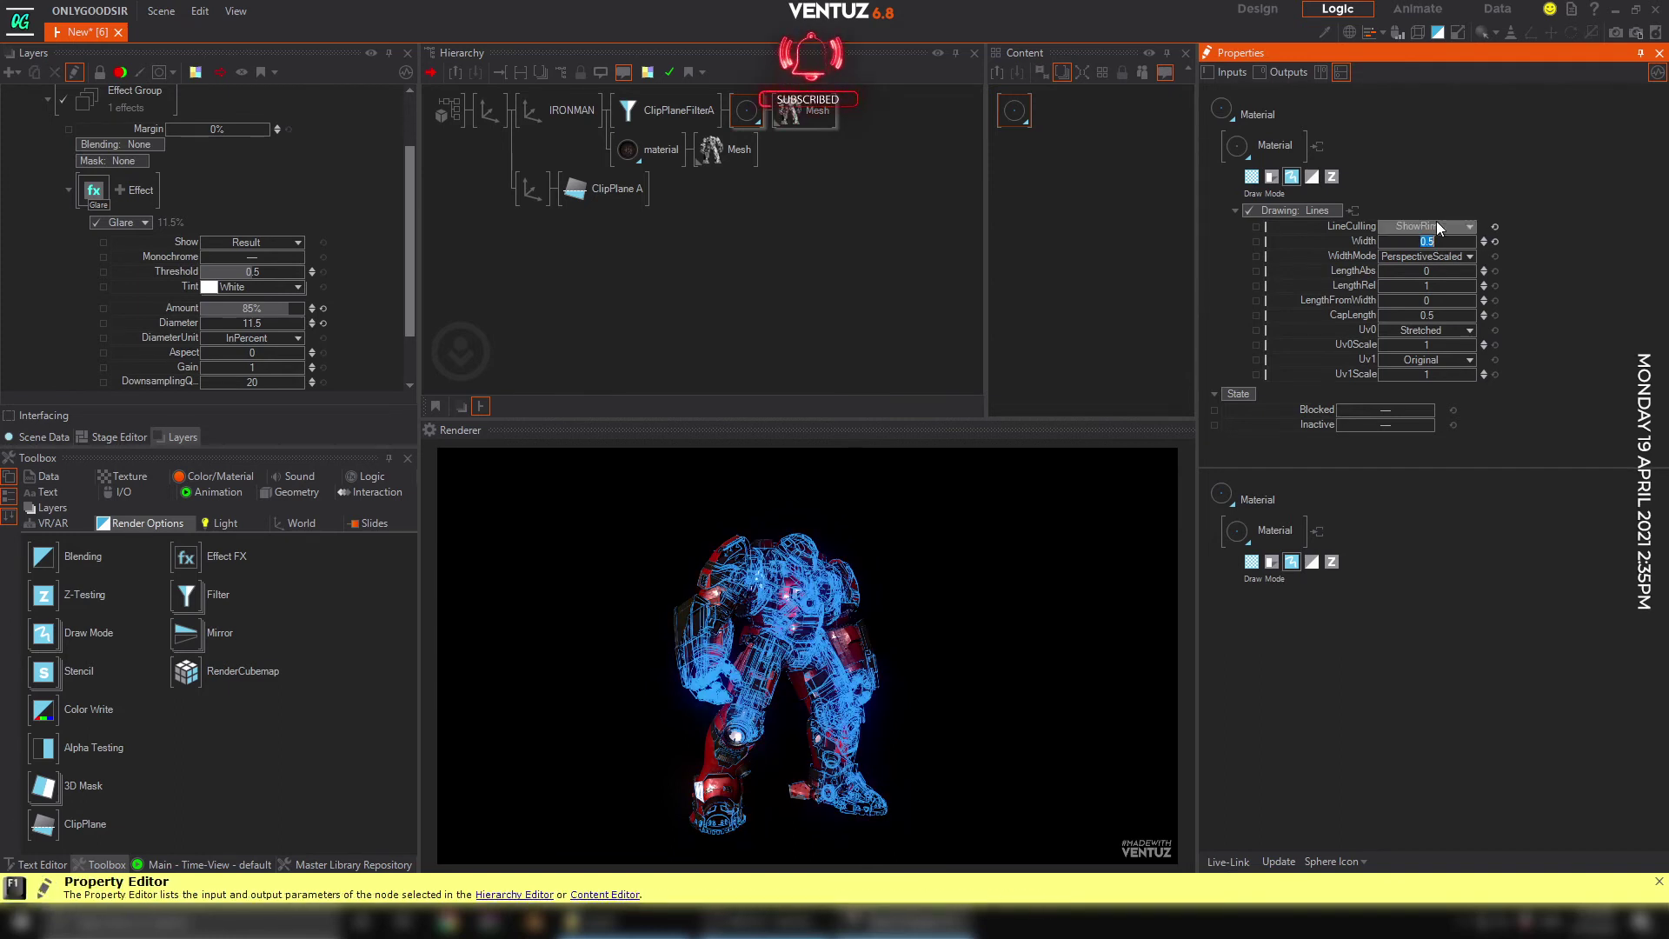
{"action": "type", "text": "3"}
{"action": "key", "text": "Return"}
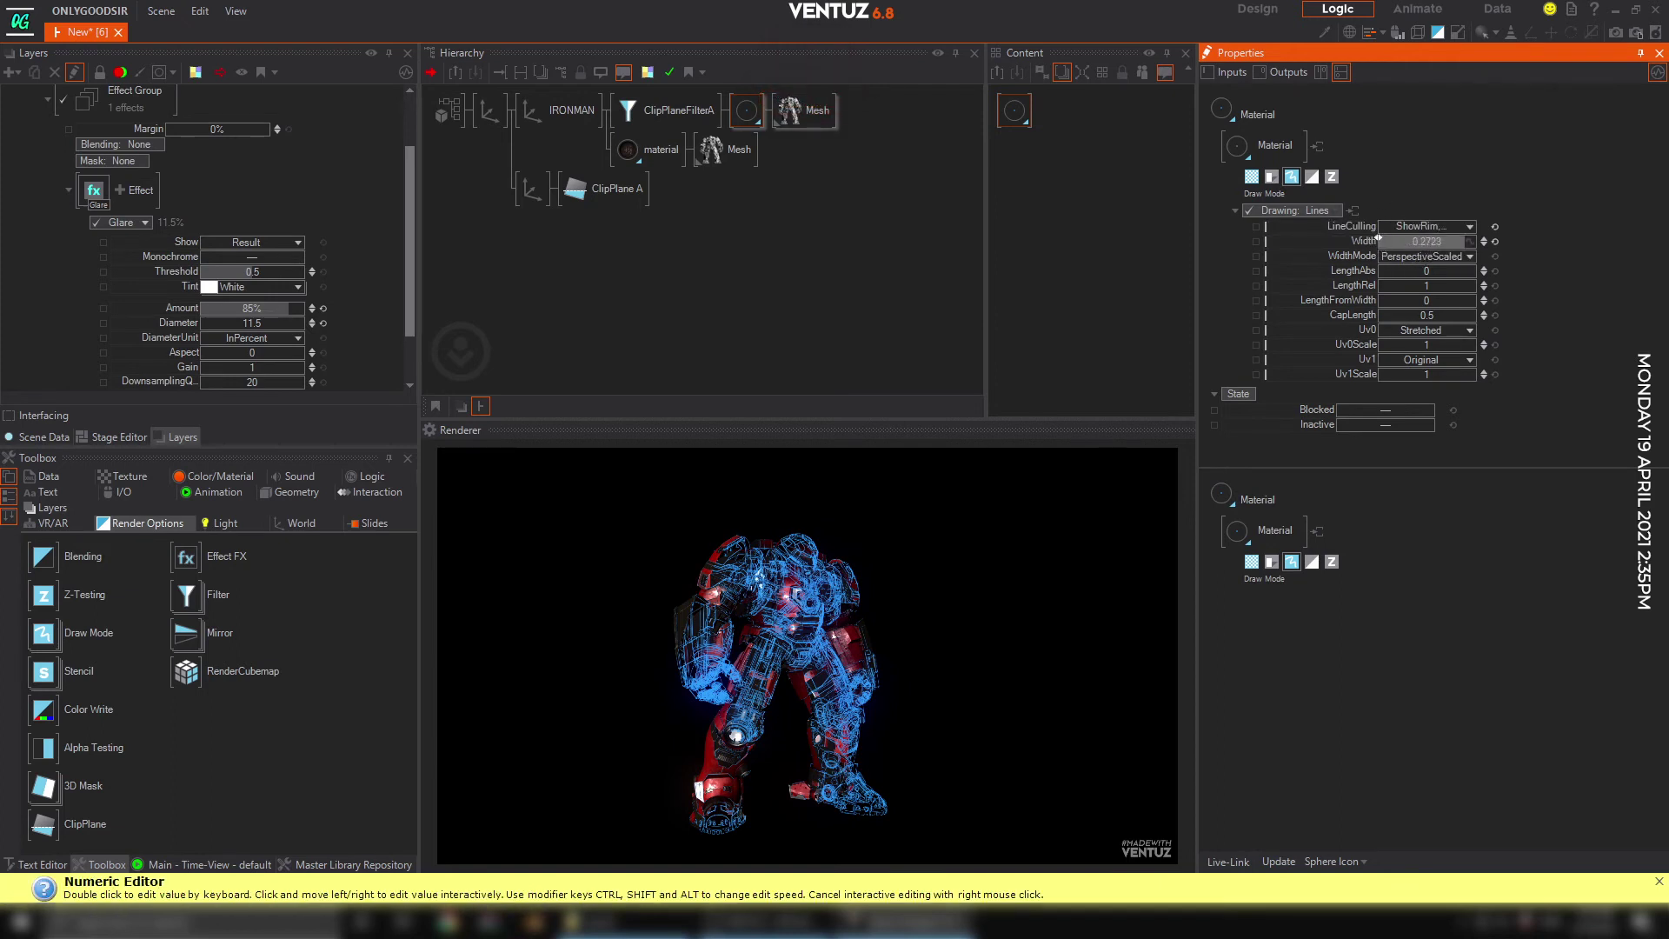
Set the parent Axis's Y rotation to 9 and its Z position to -4.3.
{"action": "left_click", "coordinate": [565, 102]}
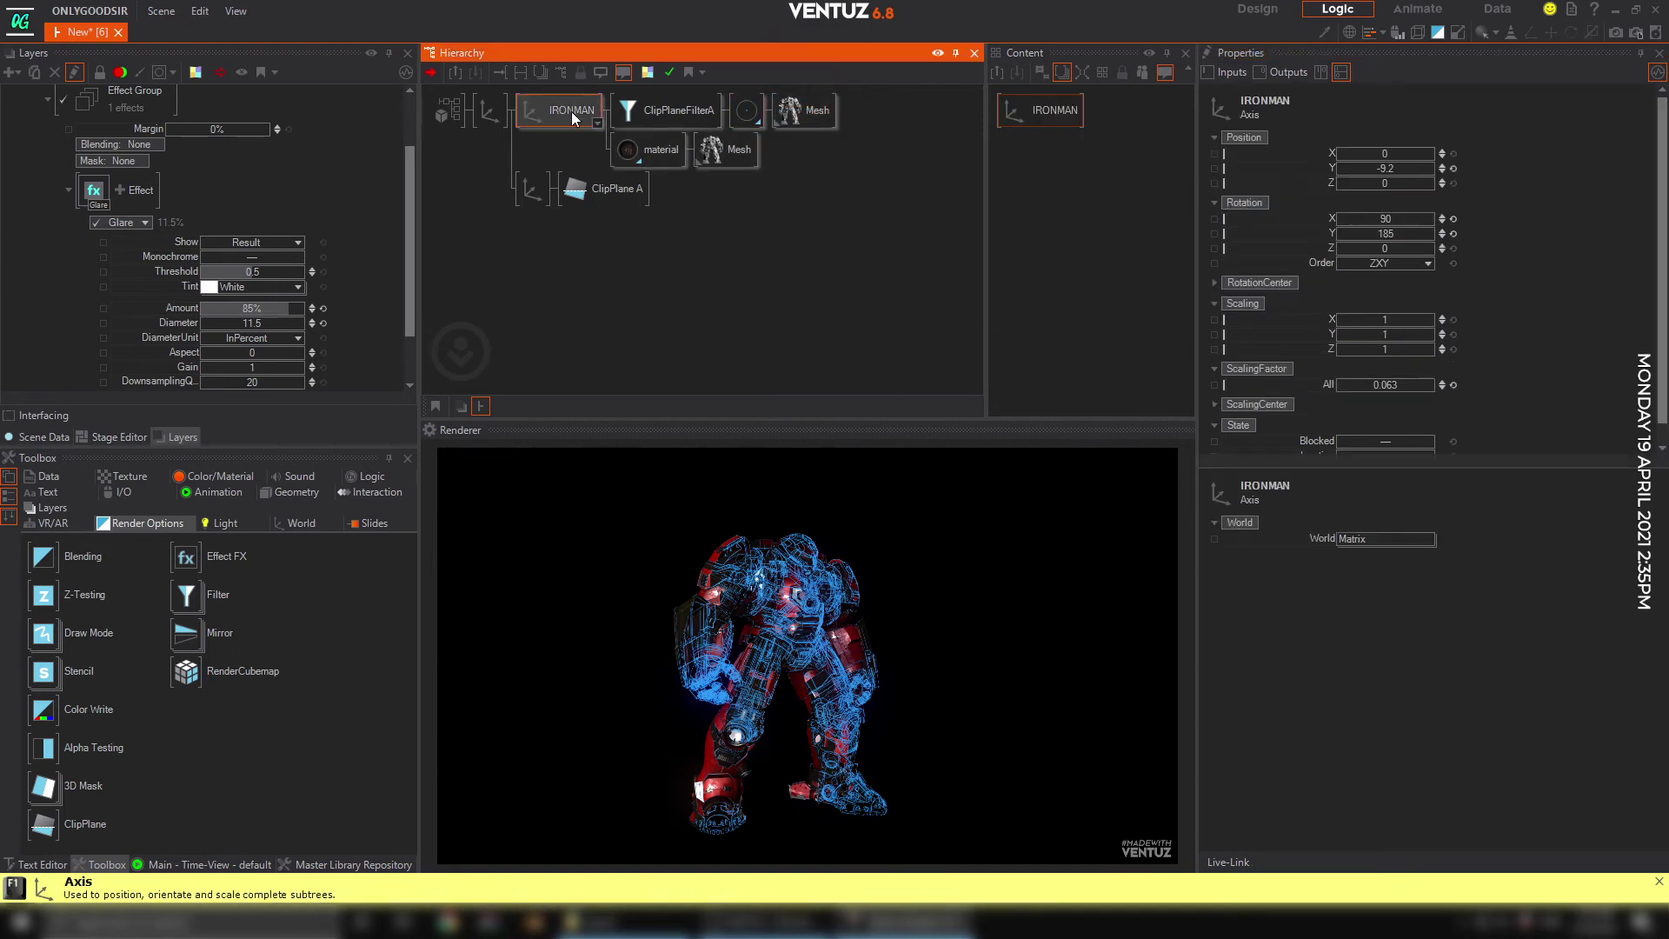
{"action": "left_click", "coordinate": [489, 106]}
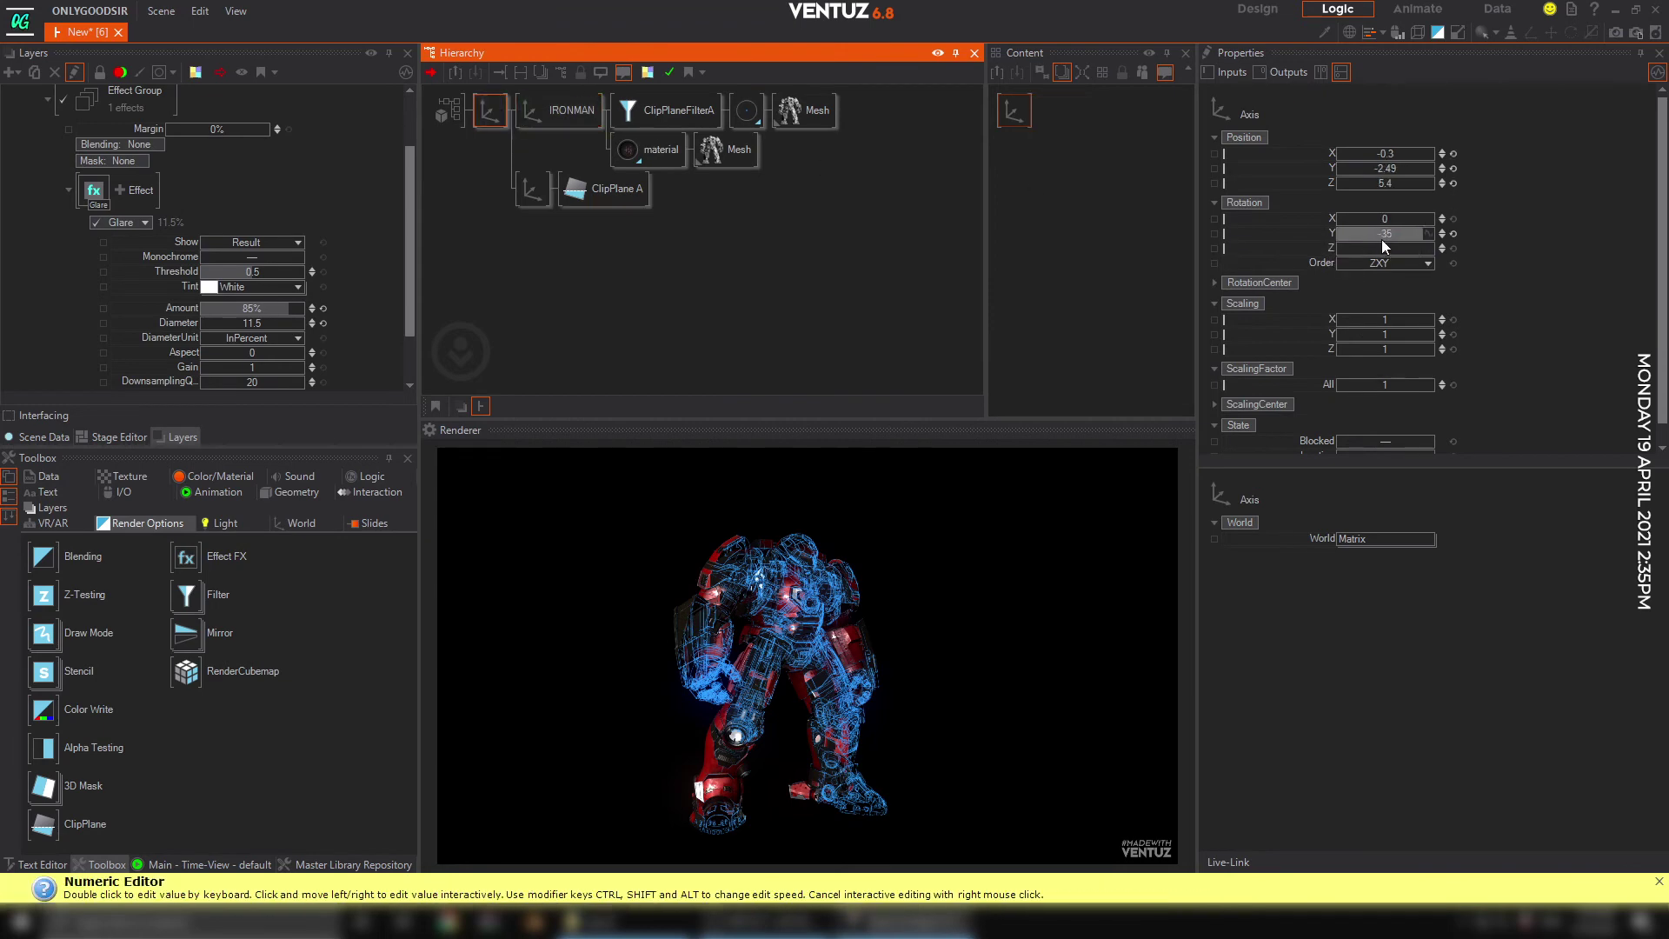
{"action": "left_click_drag", "start_coordinate": [1426, 232], "coordinate": [1464, 232]}
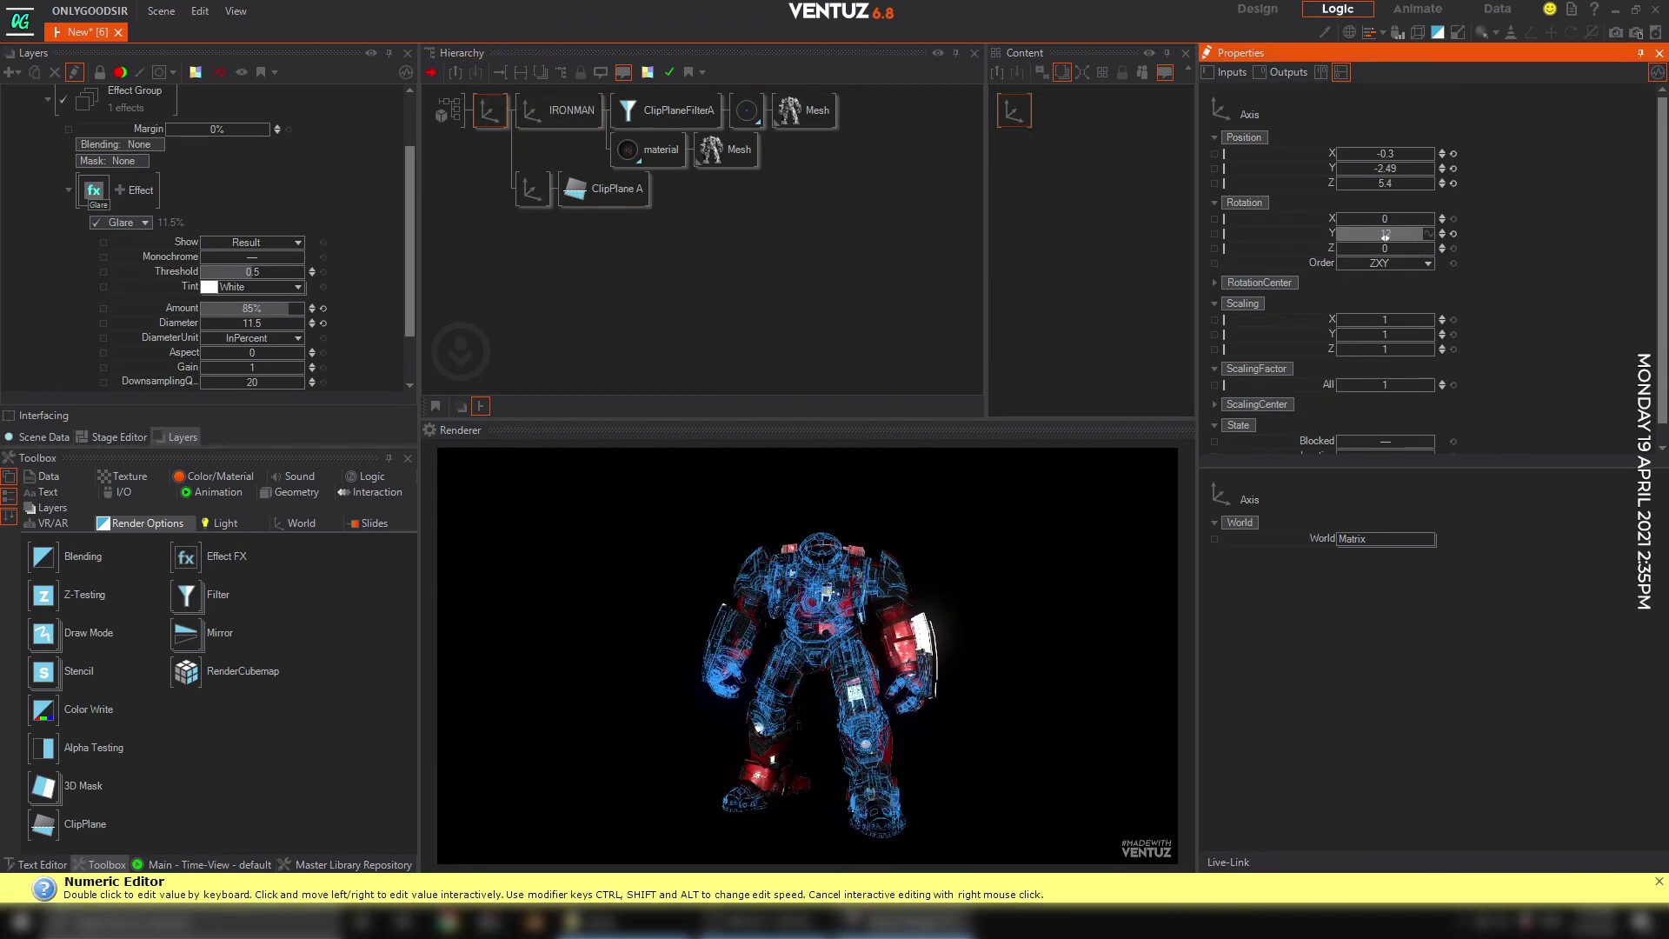
{"action": "left_click_drag", "start_coordinate": [1342, 190], "coordinate": [1269, 189]}
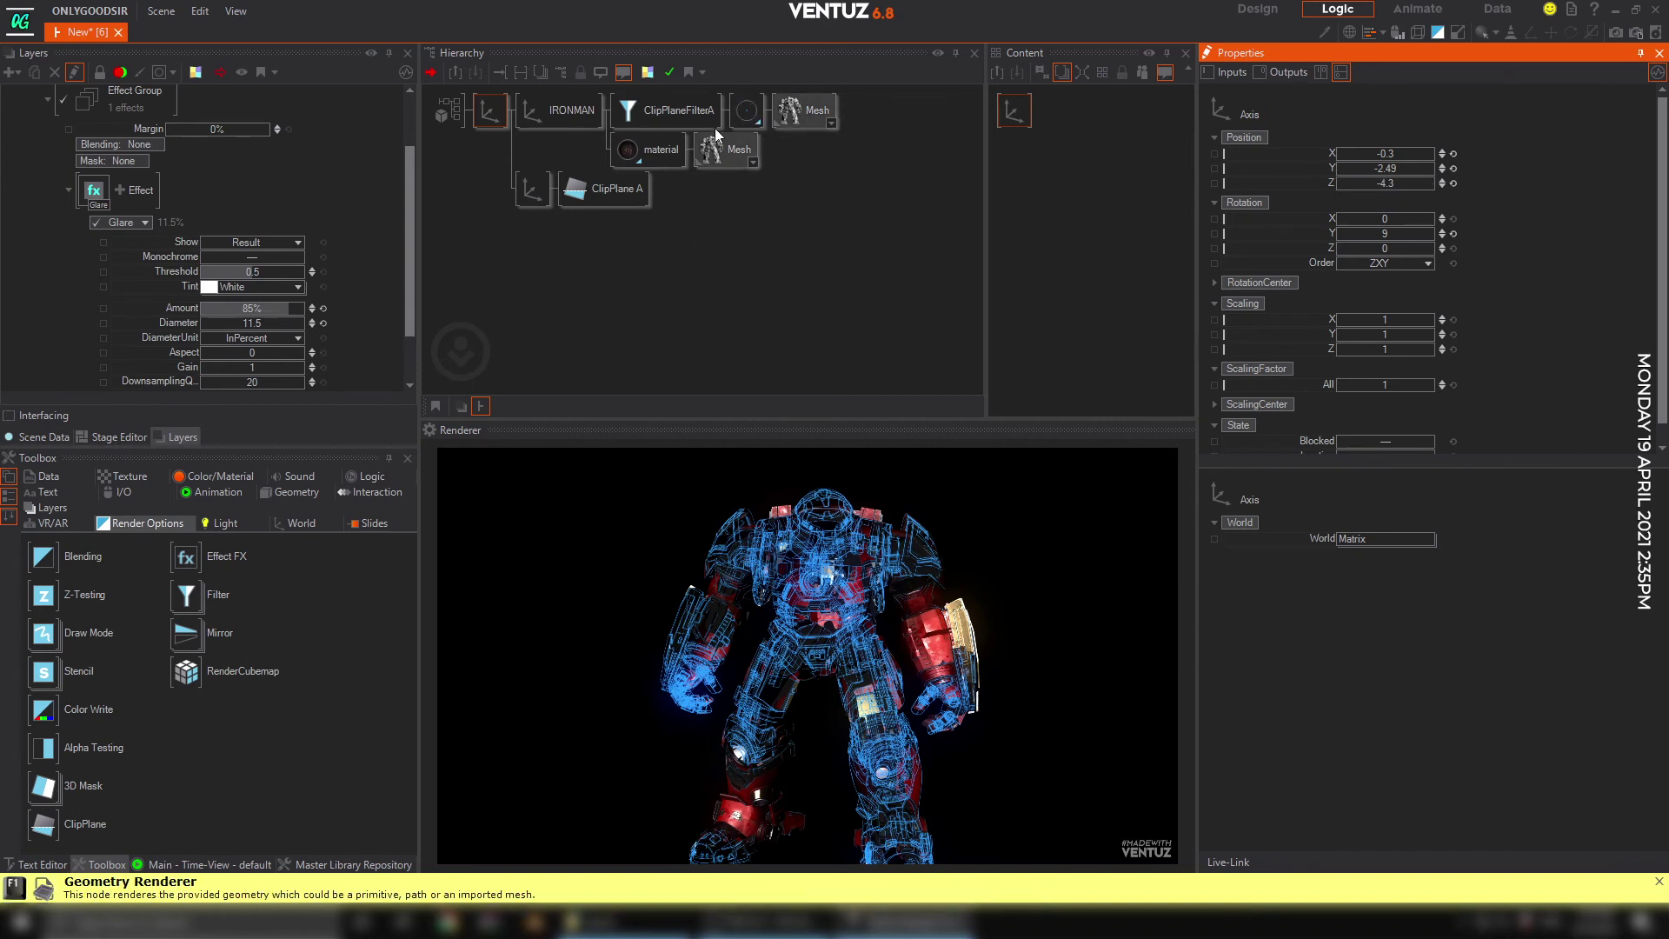
Link the character mesh under the ClipPlane Filter, ahead of the line material.
{"action": "left_click", "coordinate": [747, 113]}
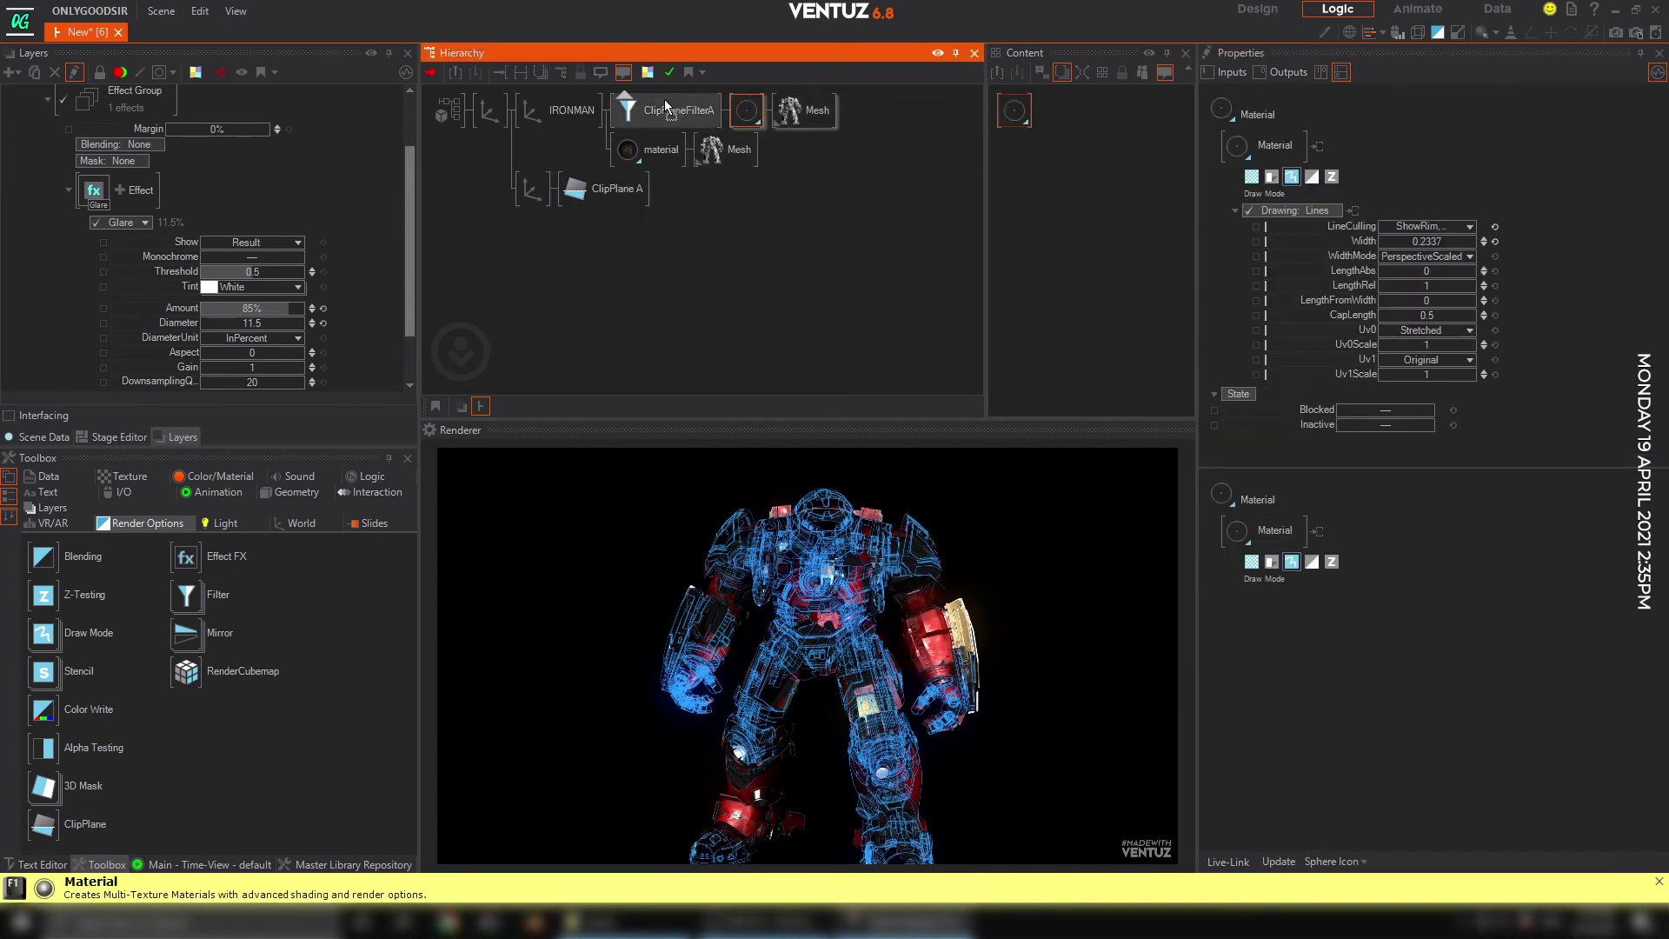
{"action": "left_click_drag", "start_coordinate": [795, 122], "coordinate": [745, 105]}
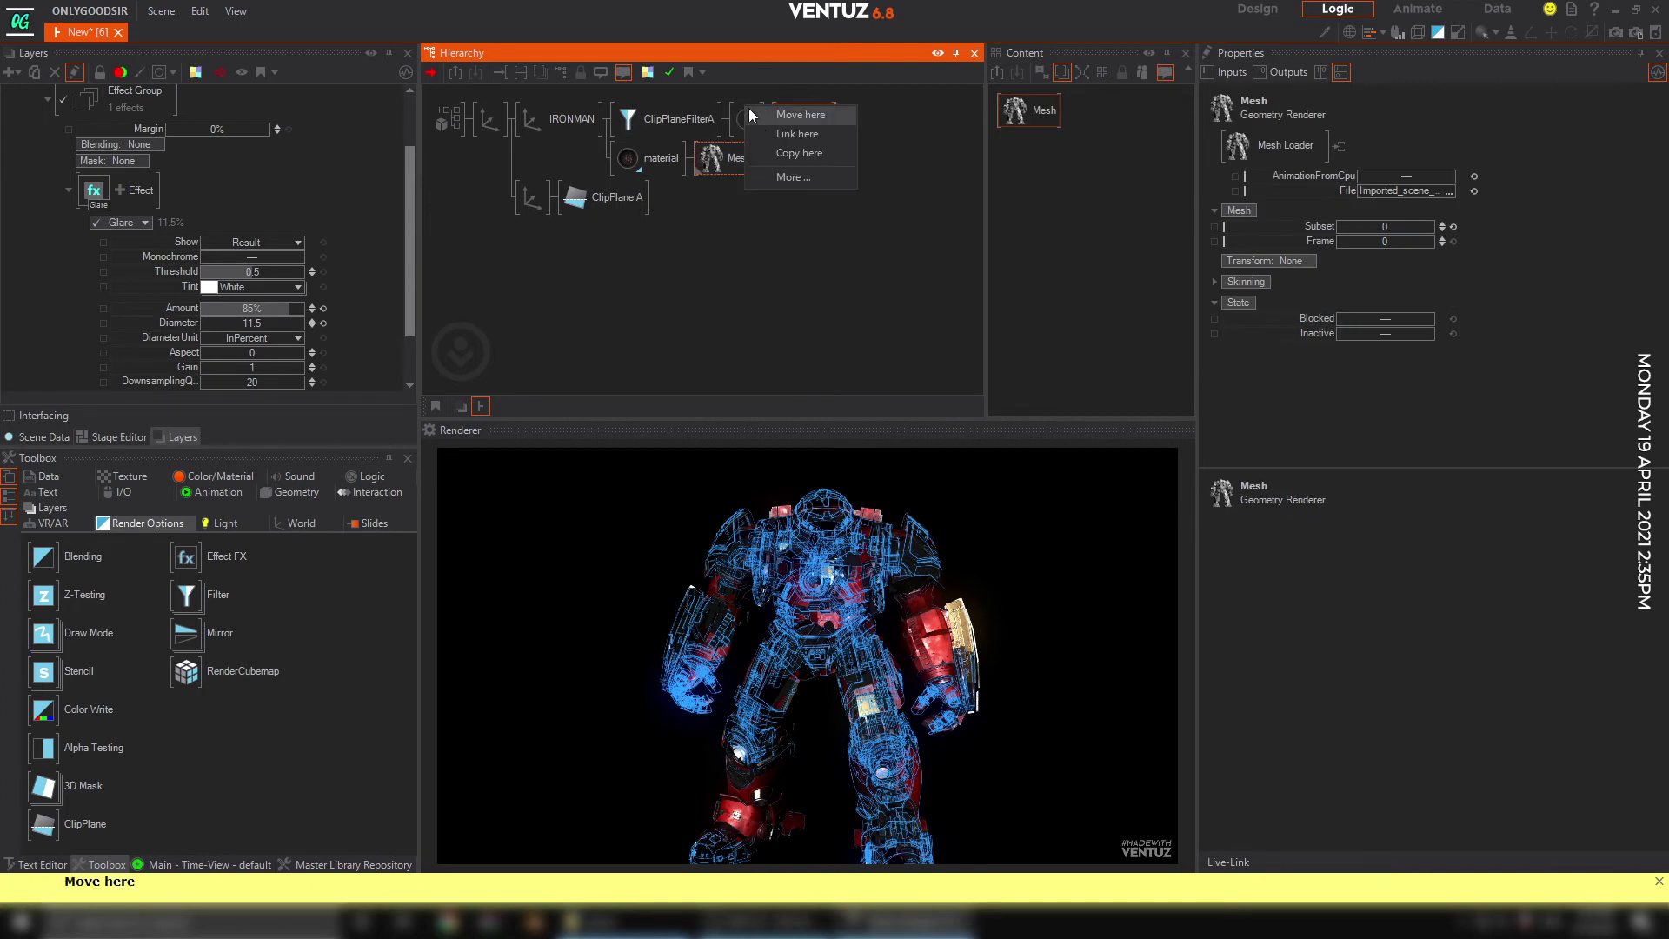
{"action": "left_click", "coordinate": [786, 140]}
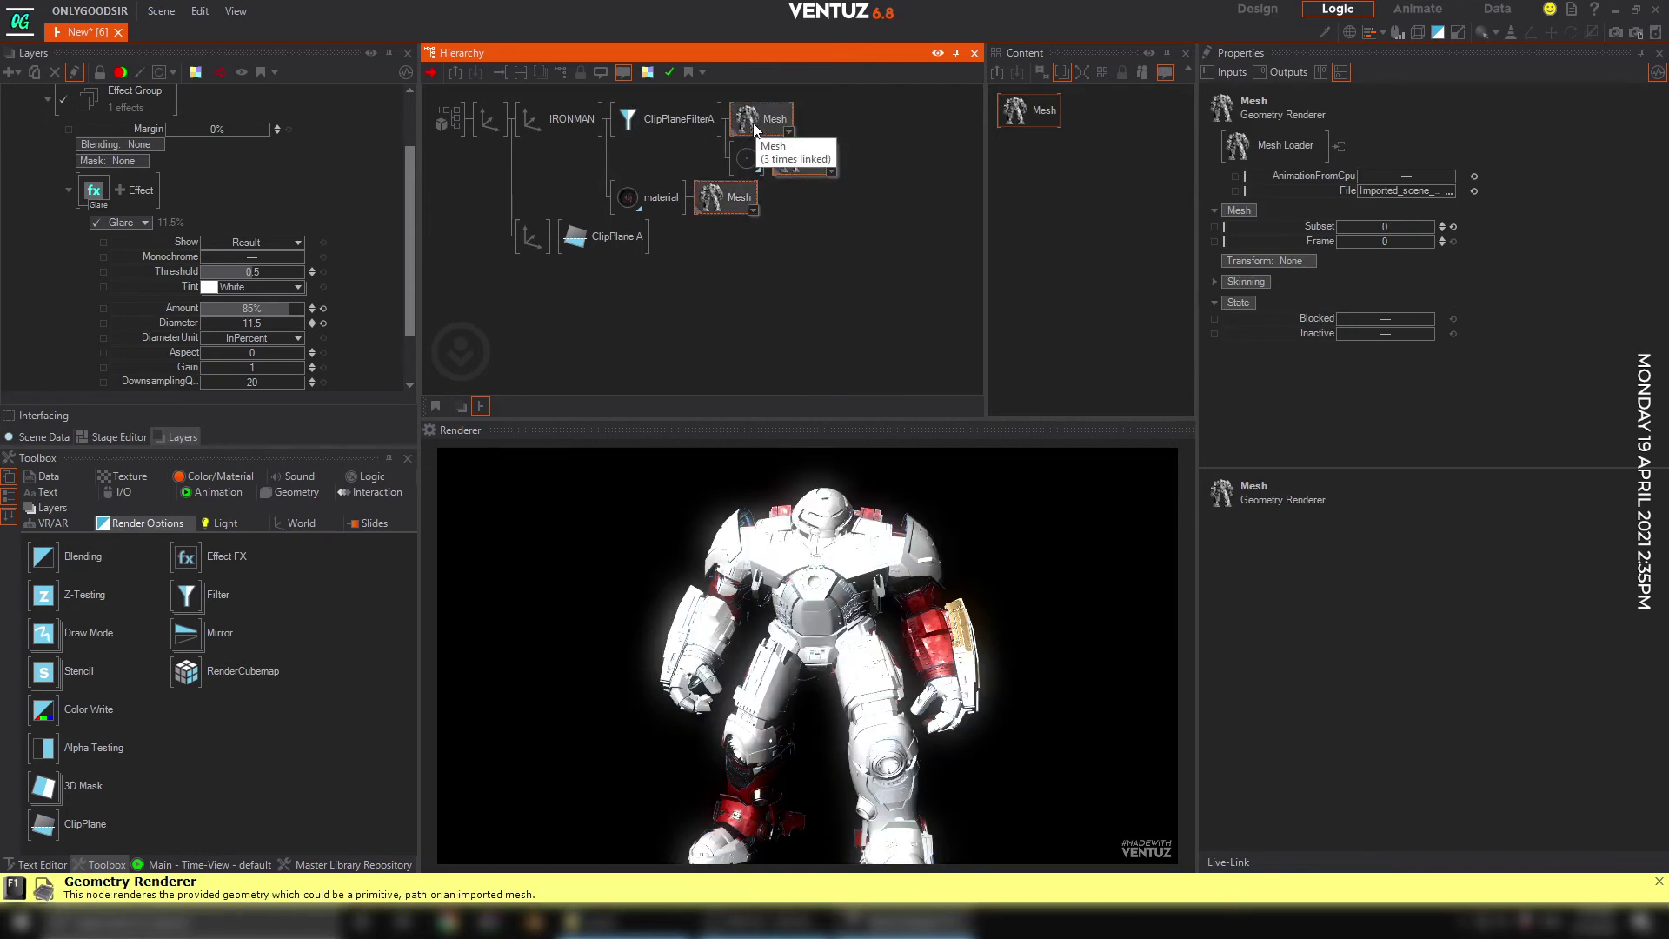
Copy the line material in front of the newly linked mesh under the ClipPlane Filter.
{"action": "right_click", "coordinate": [754, 129]}
{"action": "left_click", "coordinate": [745, 159]}
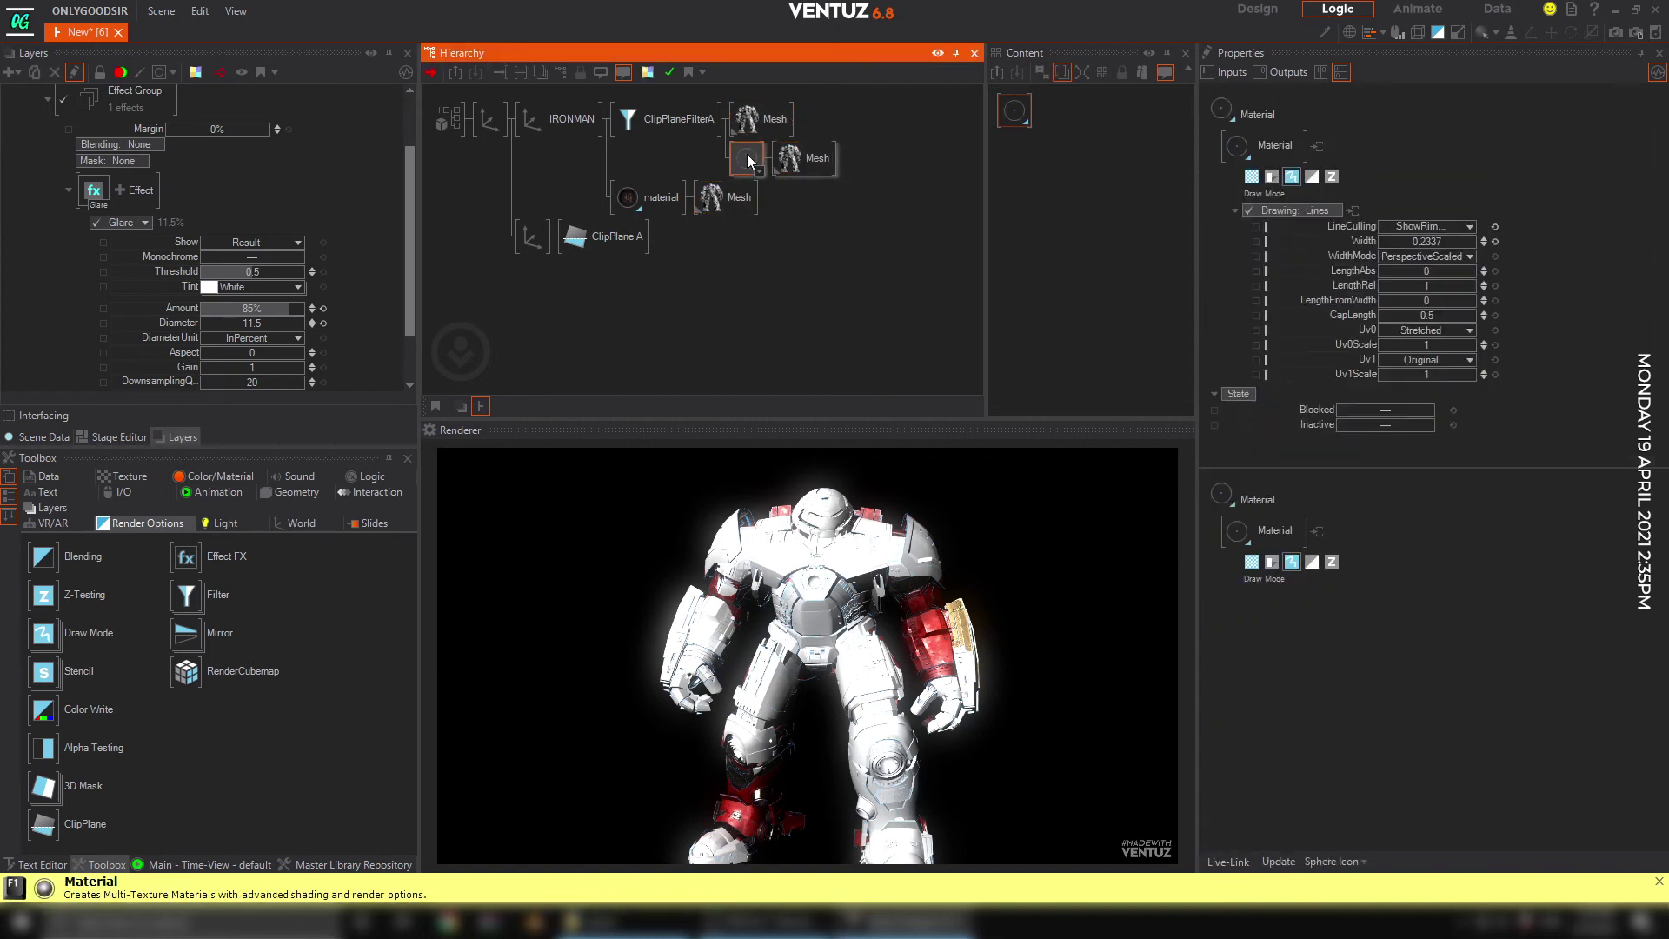
{"action": "left_click_drag", "start_coordinate": [739, 126], "coordinate": [742, 122]}
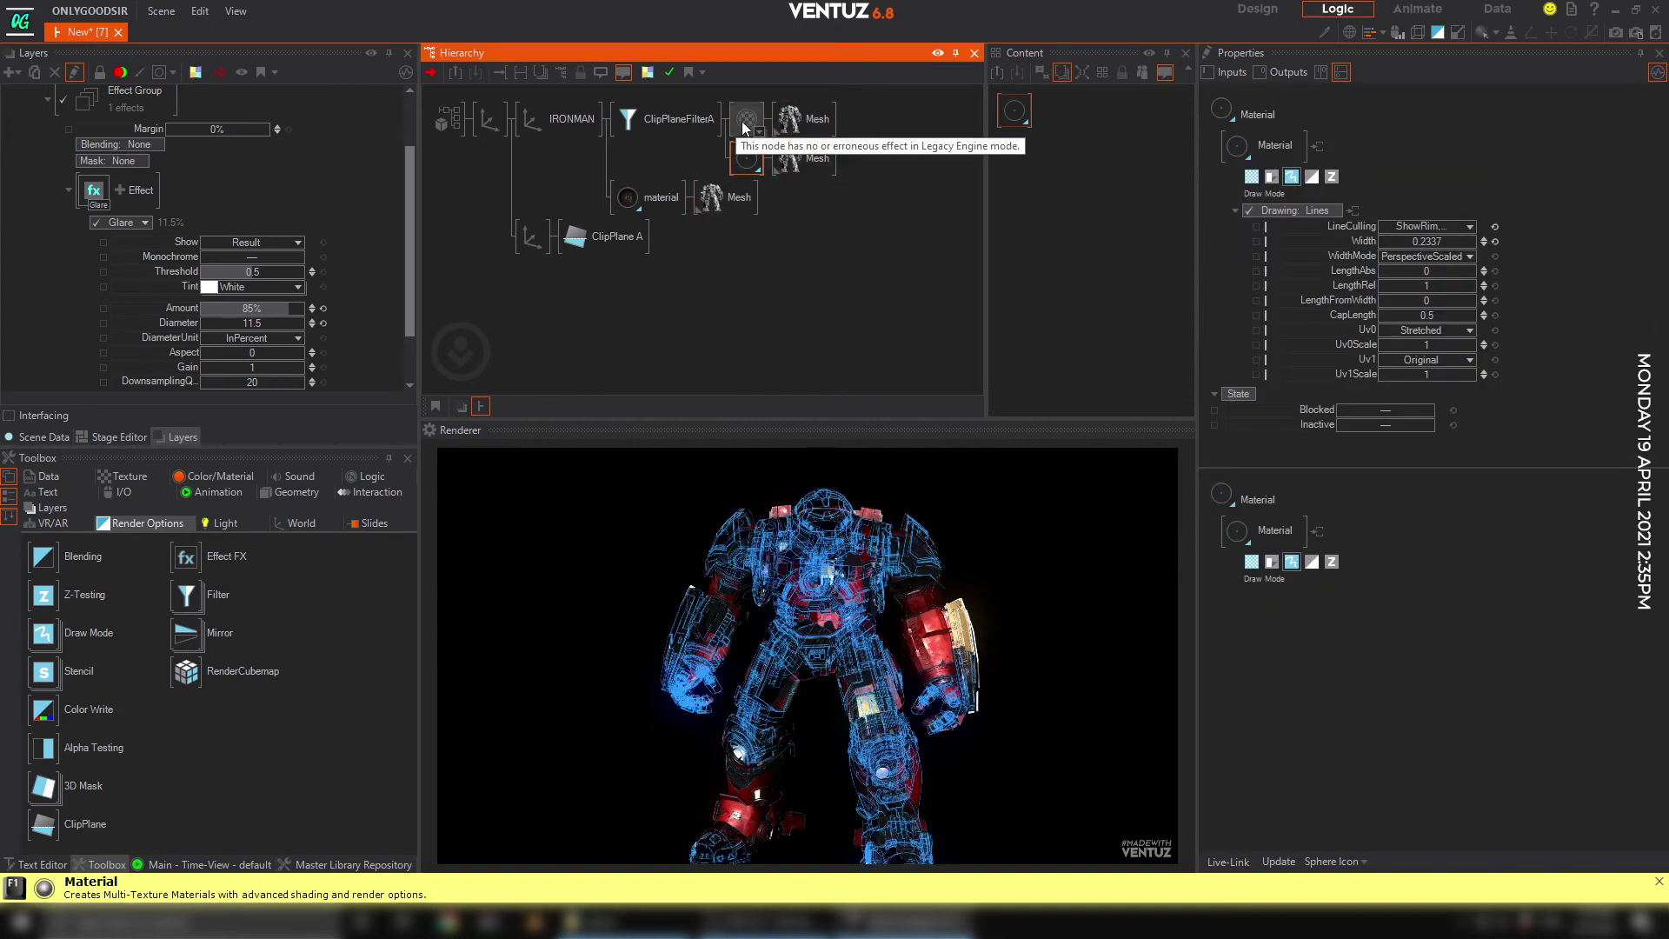
Change the copied material's draw mode from Lines to Solid.
{"action": "left_click", "coordinate": [1295, 184]}
{"action": "left_click", "coordinate": [1438, 228]}
{"action": "left_click", "coordinate": [1424, 224]}
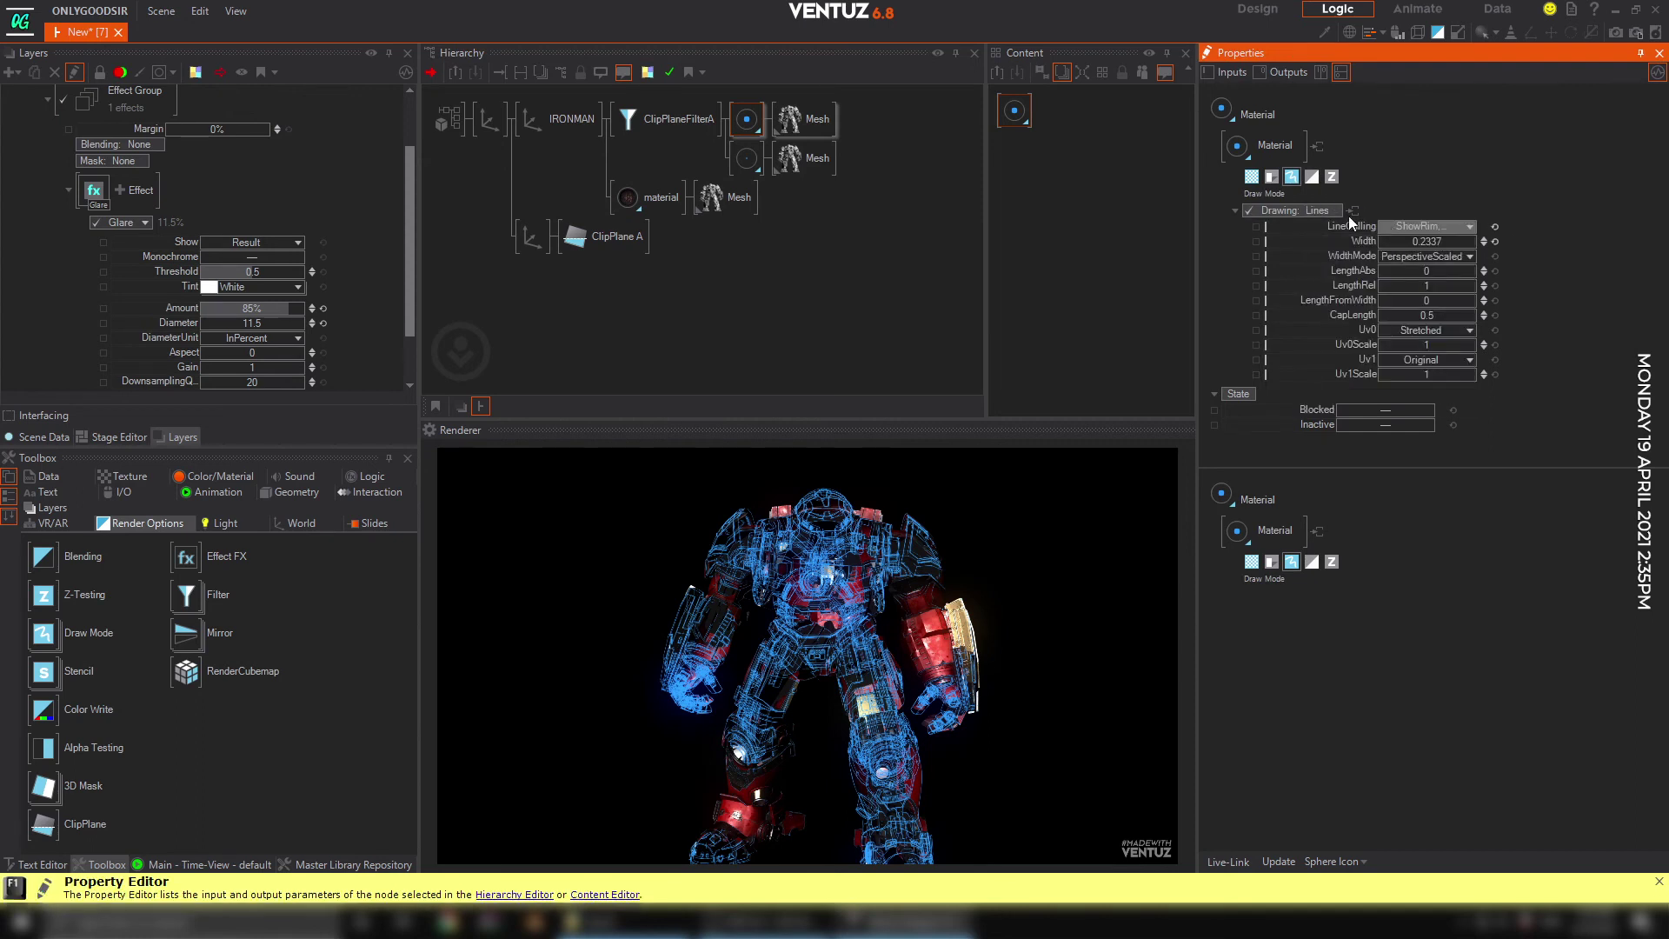
{"action": "left_click", "coordinate": [1328, 211]}
{"action": "left_click", "coordinate": [1307, 243]}
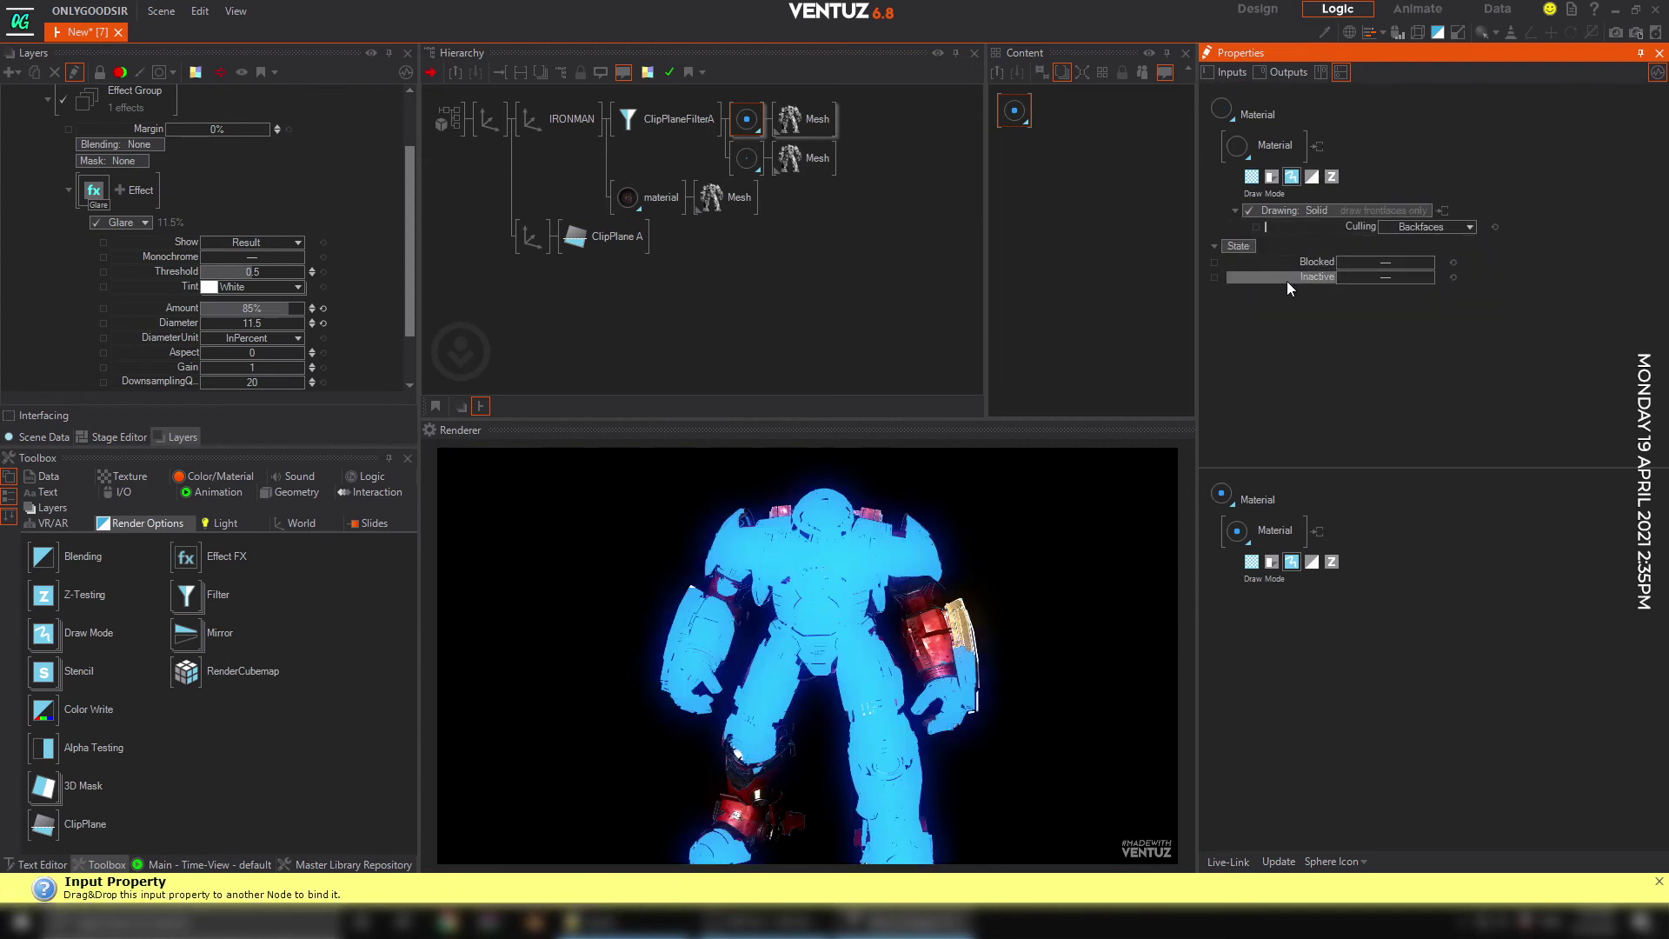
Switch the copied material's shading from No Light to Phong.
{"action": "left_click", "coordinate": [1251, 176]}
{"action": "left_click", "coordinate": [1312, 238]}
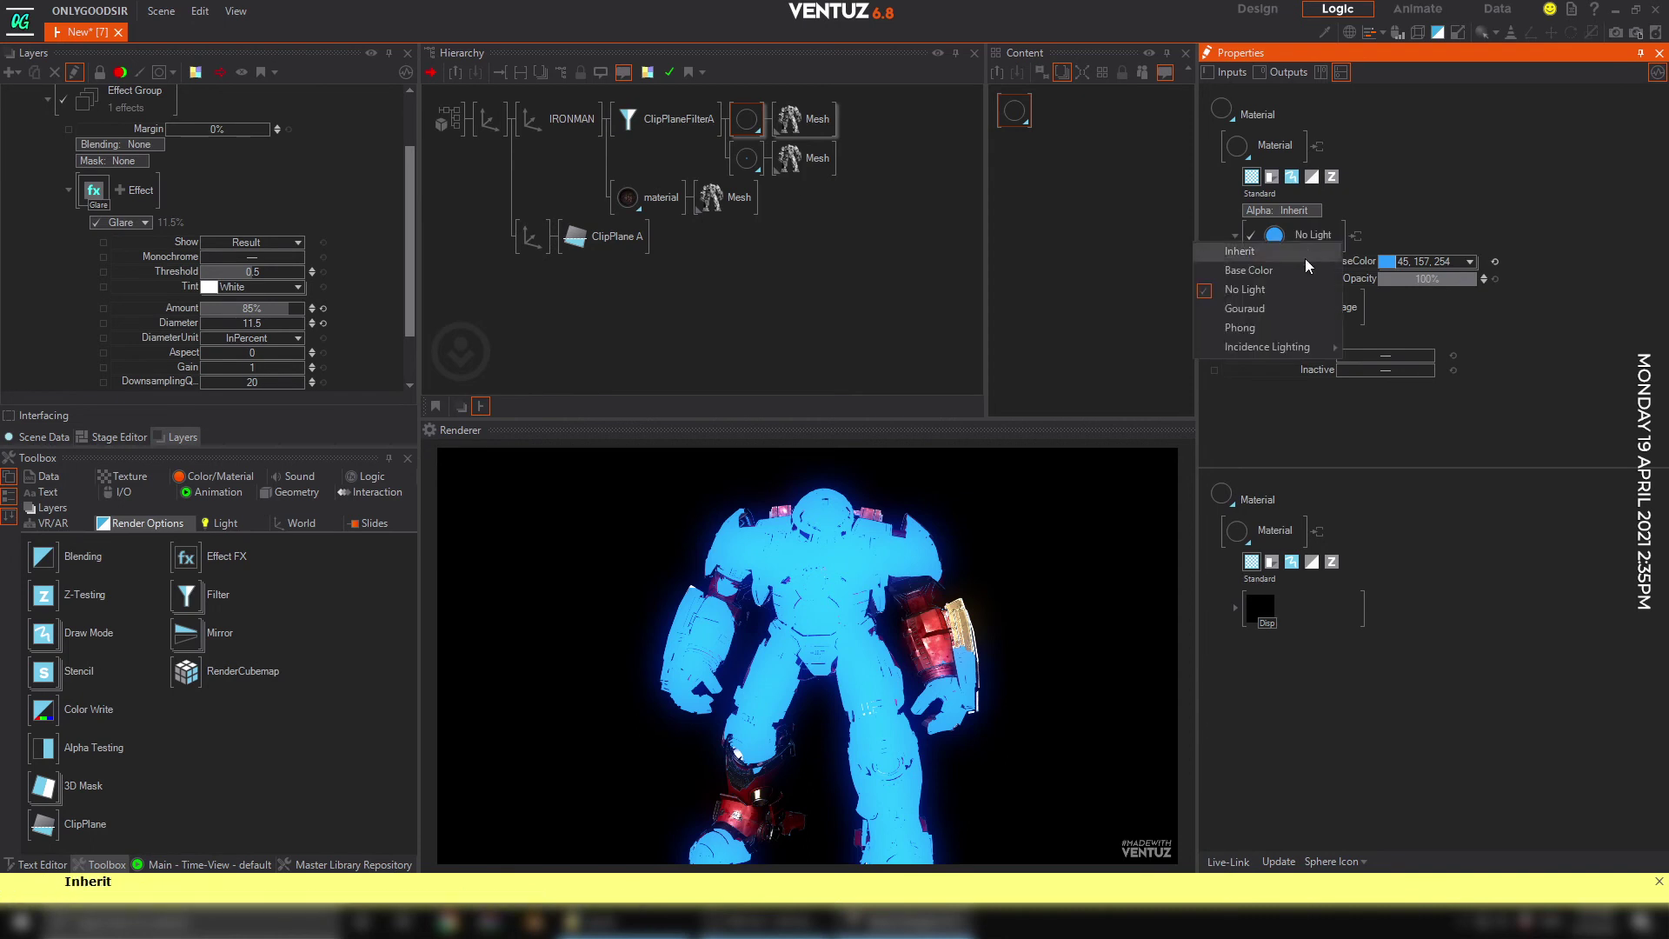
{"action": "left_click", "coordinate": [1268, 327]}
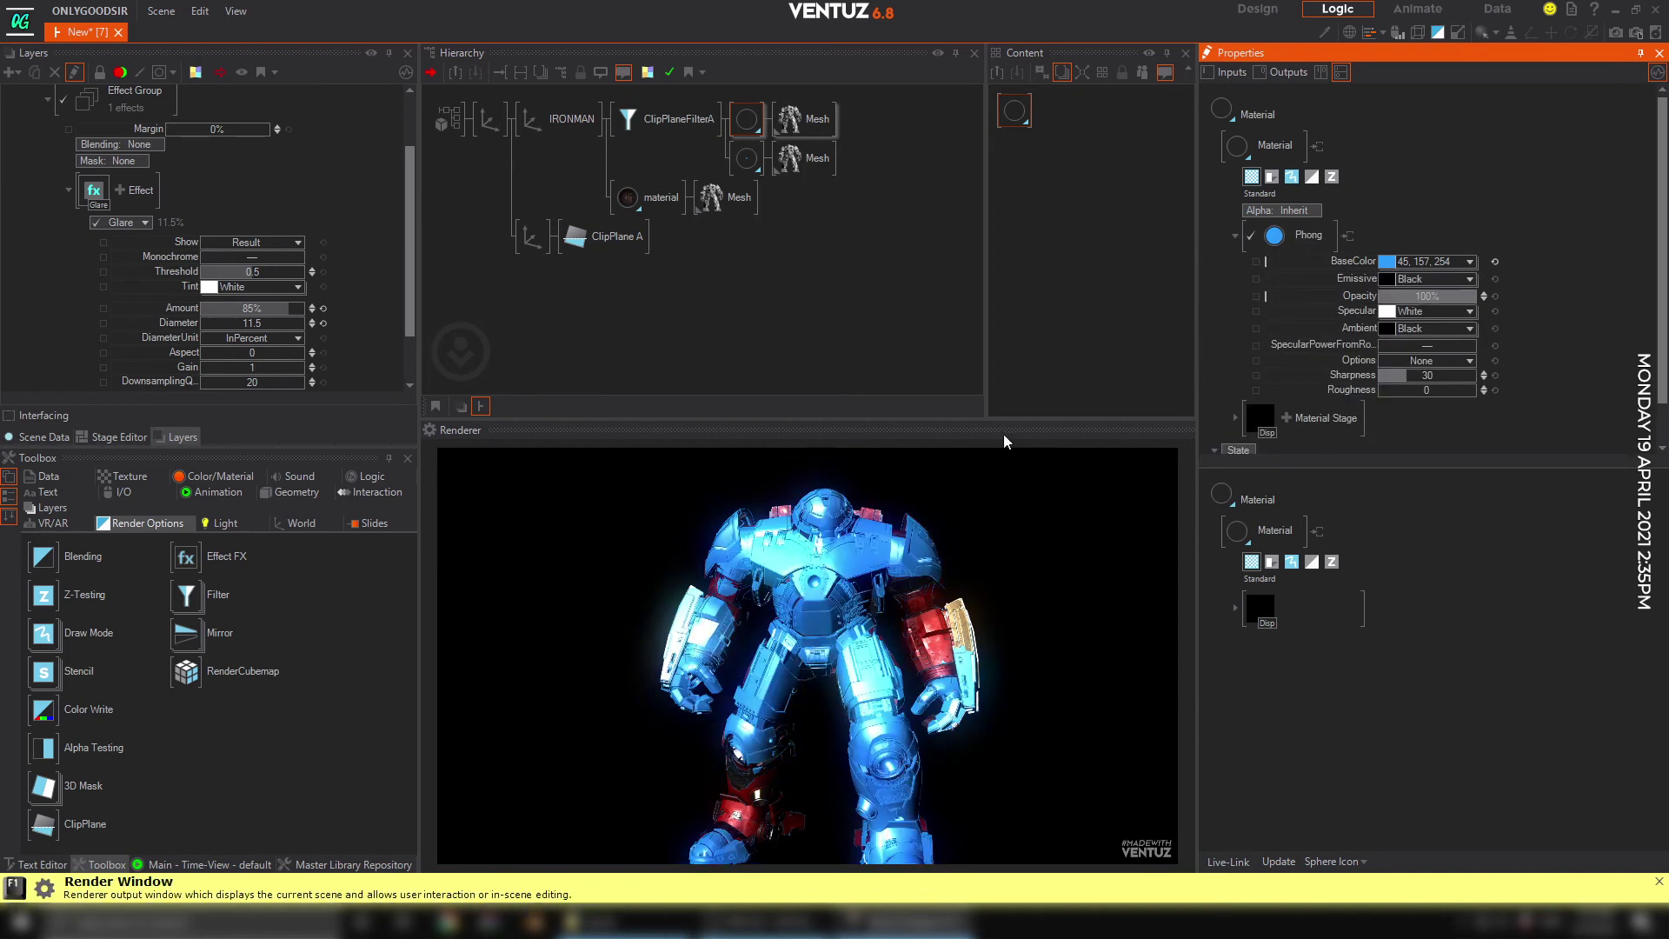
Set the Phong material's BaseColor and Specular colours to black (0, 0, 0).
{"action": "scroll", "coordinate": [1328, 304], "scroll_direction": "down", "scroll_amount": 1}
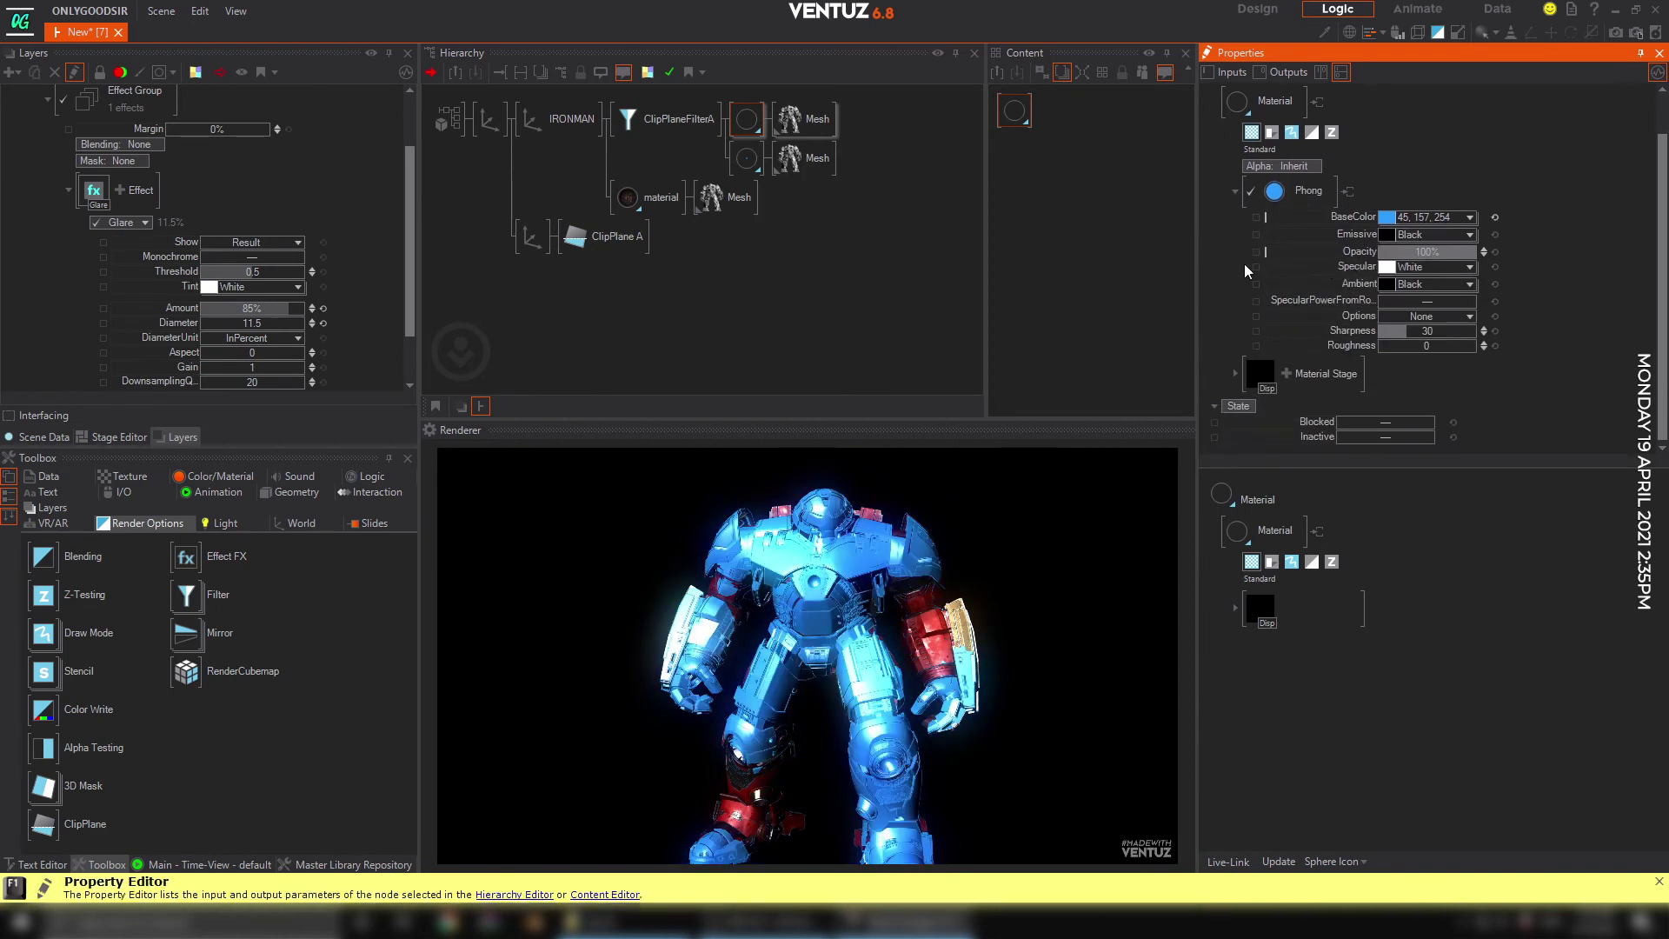
{"action": "left_click", "coordinate": [1469, 218]}
{"action": "left_click", "coordinate": [1369, 343]}
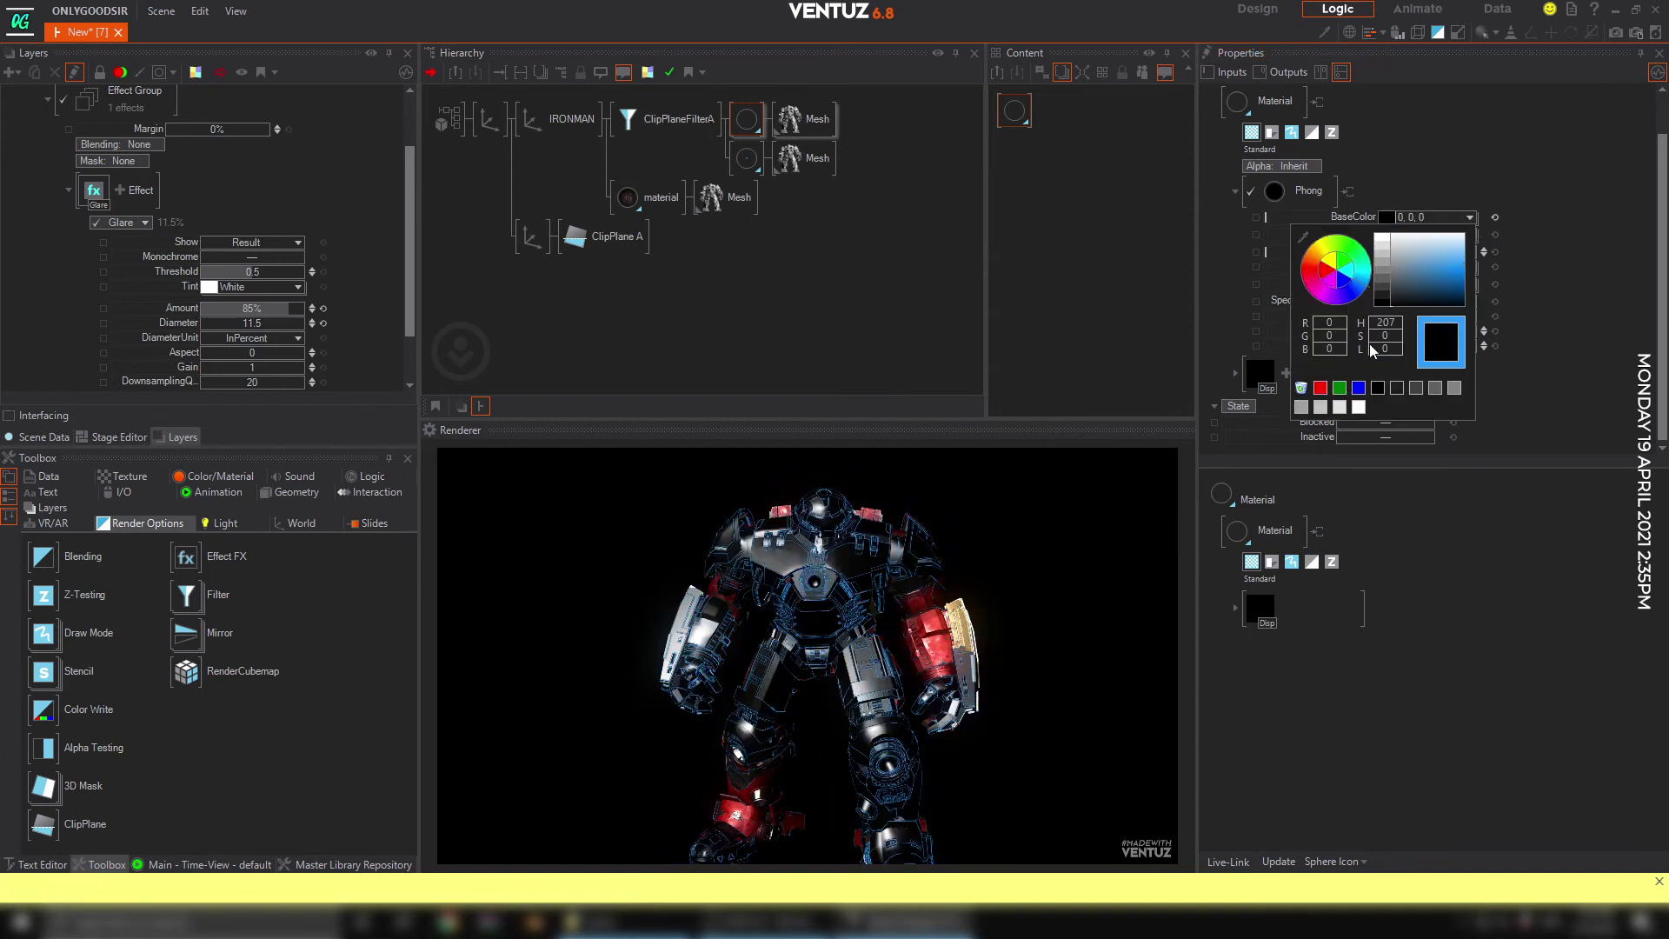
{"action": "left_click", "coordinate": [1472, 274]}
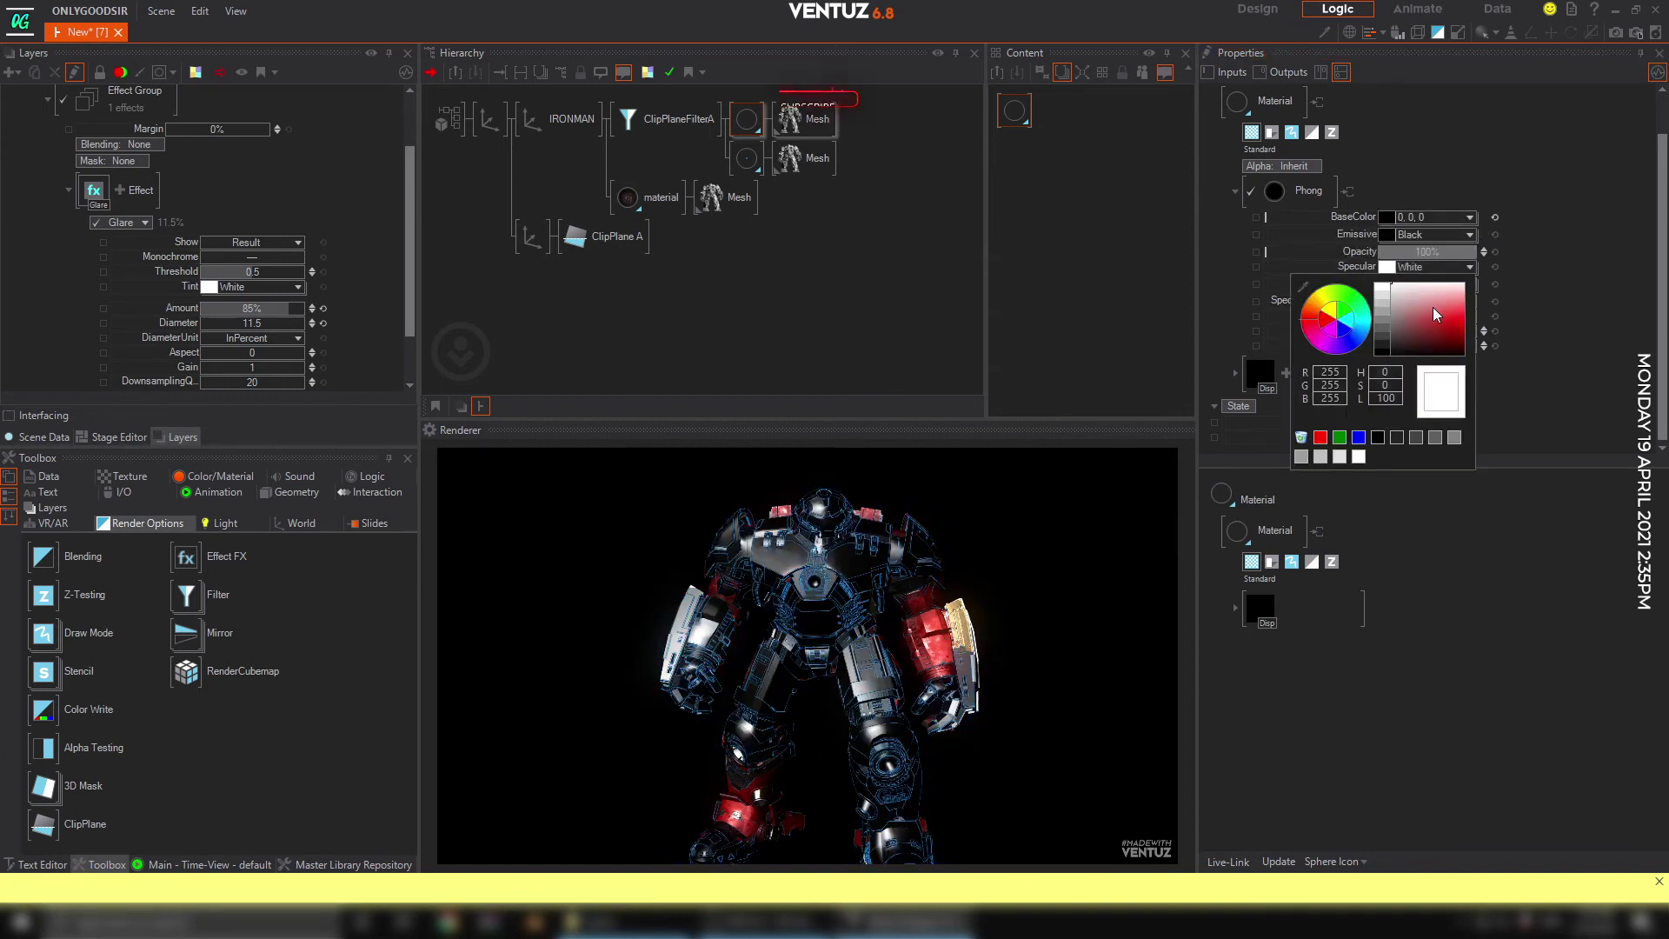
{"action": "left_click", "coordinate": [1512, 245]}
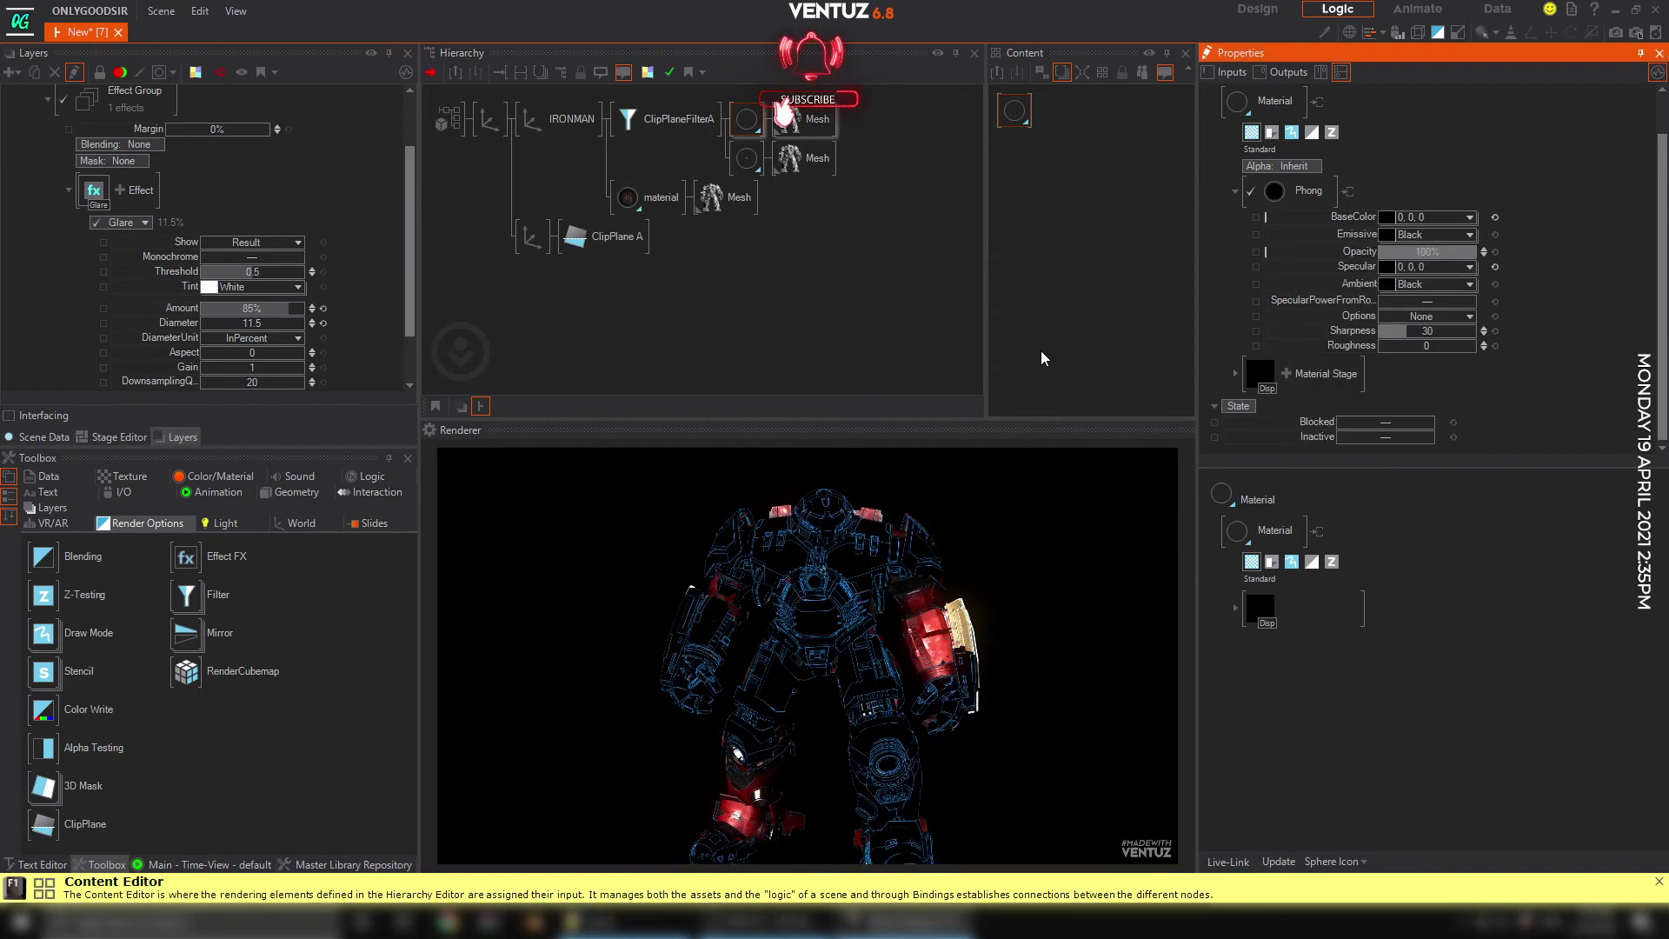
Add a blue Rim Lighting stage to the black Phong material and set its Color to 0, 148, 255.
{"action": "left_click", "coordinate": [1286, 374]}
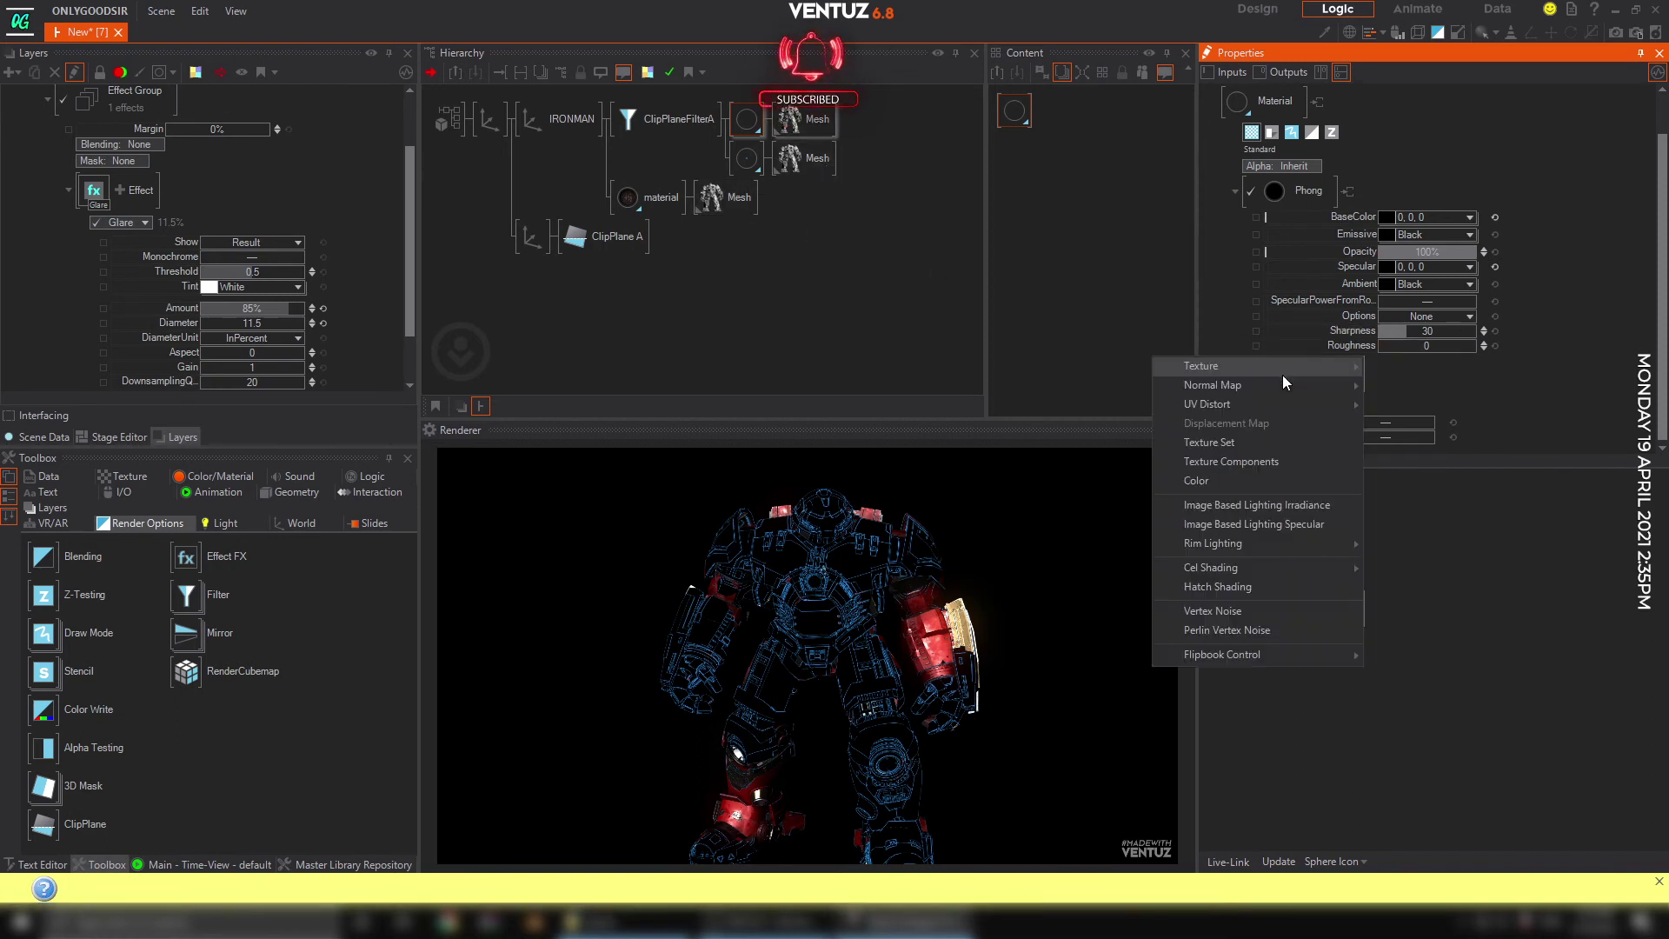
{"action": "mouse_move", "coordinate": [1239, 546]}
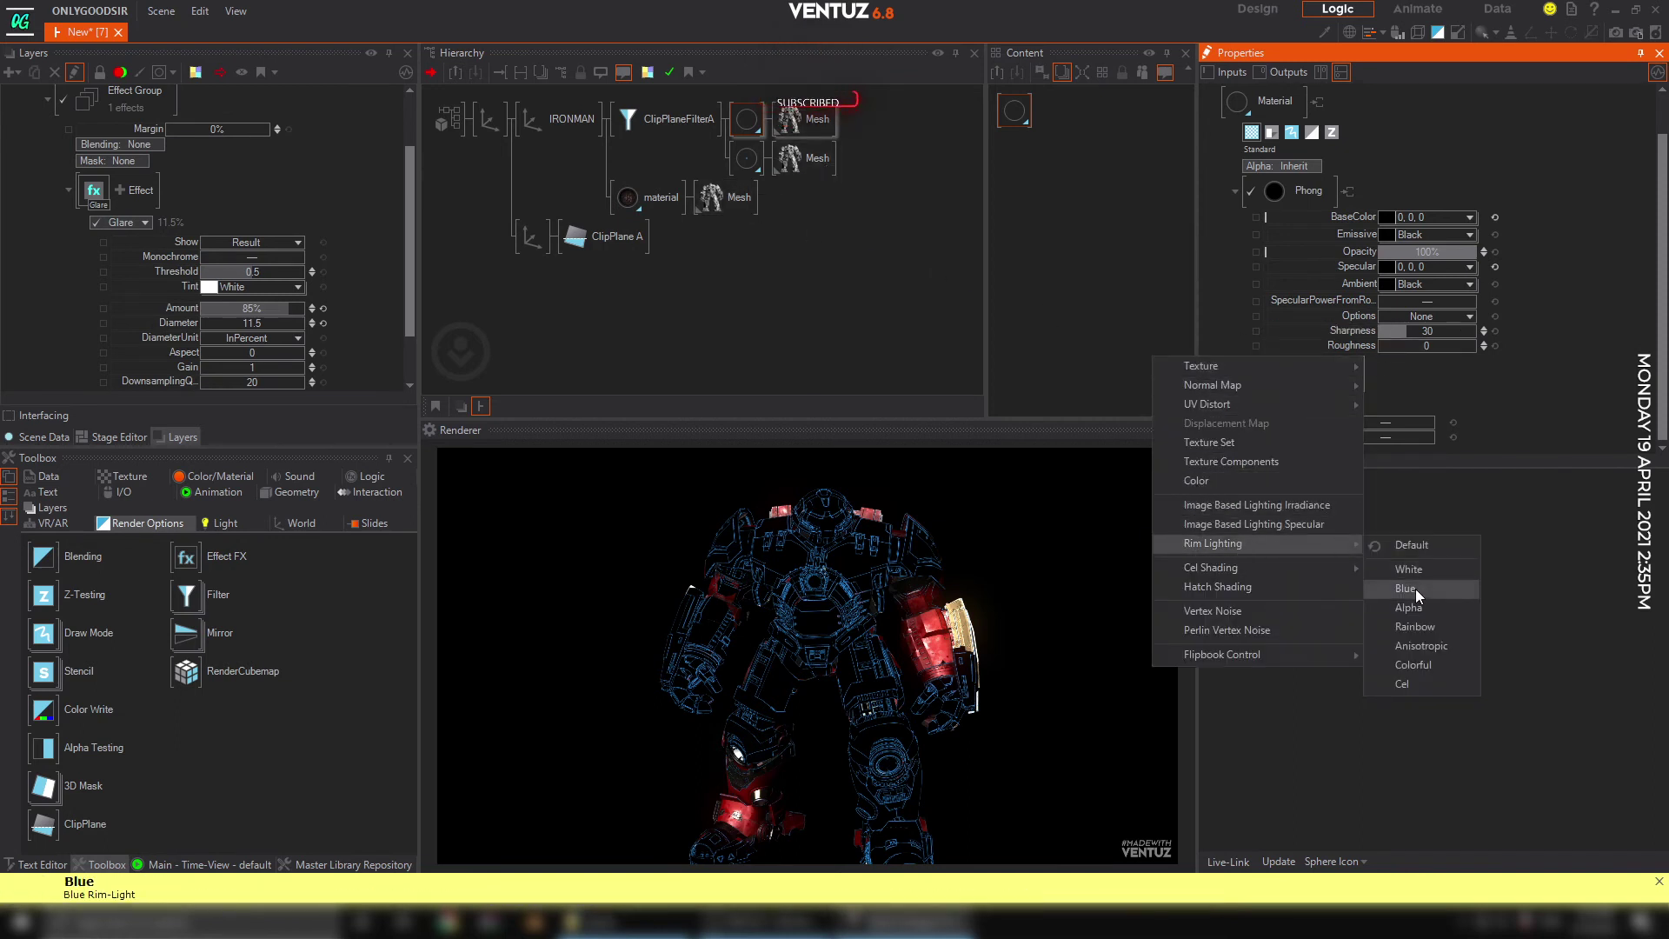
{"action": "left_click", "coordinate": [1415, 588]}
{"action": "scroll", "coordinate": [1478, 344], "scroll_direction": "down", "scroll_amount": 2}
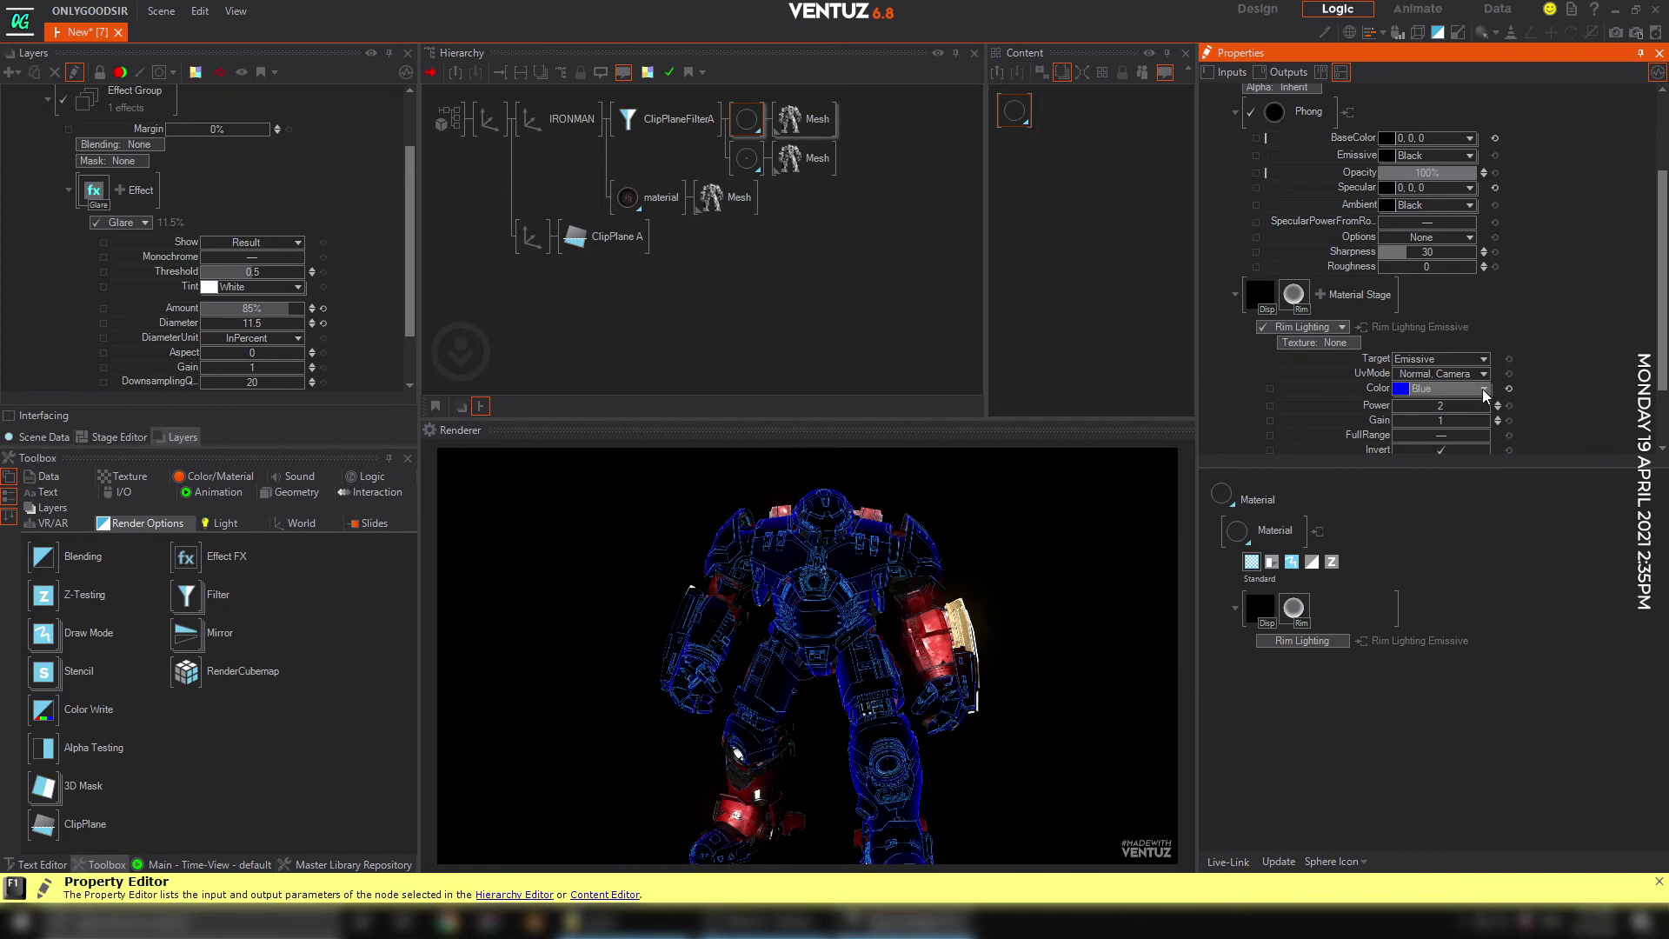
{"action": "left_click", "coordinate": [1483, 388]}
{"action": "left_click_drag", "start_coordinate": [1387, 457], "coordinate": [1385, 459]}
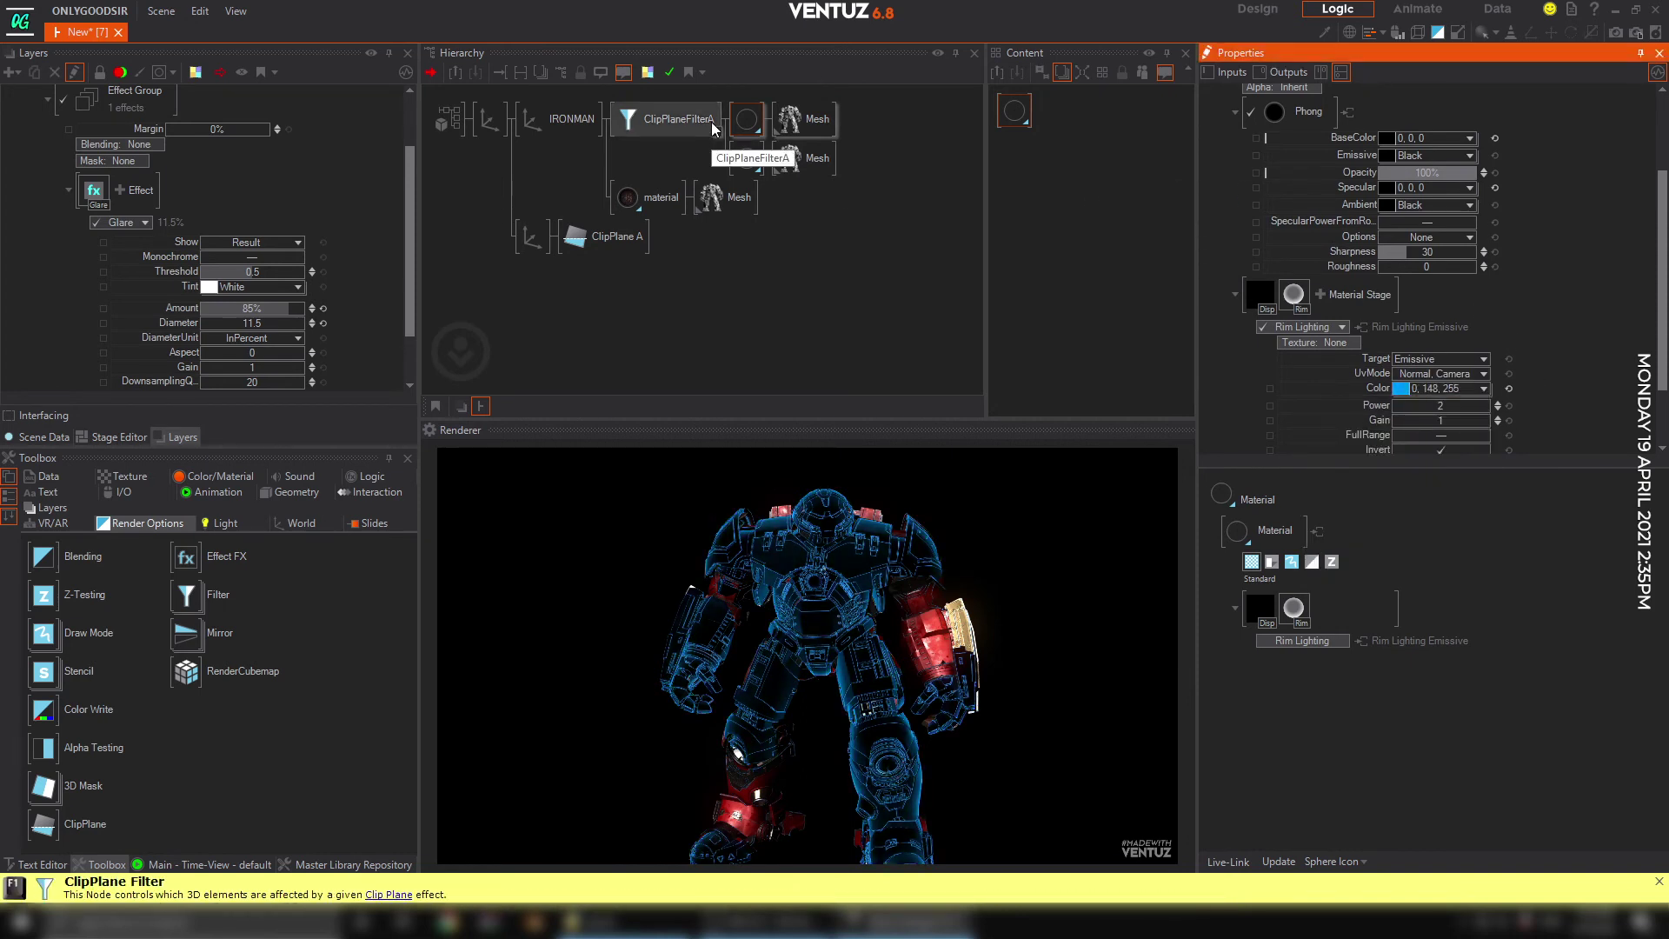
Set the Bias of the black material's Displacement Map to 0.7.
{"action": "left_click", "coordinate": [746, 122]}
{"action": "left_click", "coordinate": [1261, 295]}
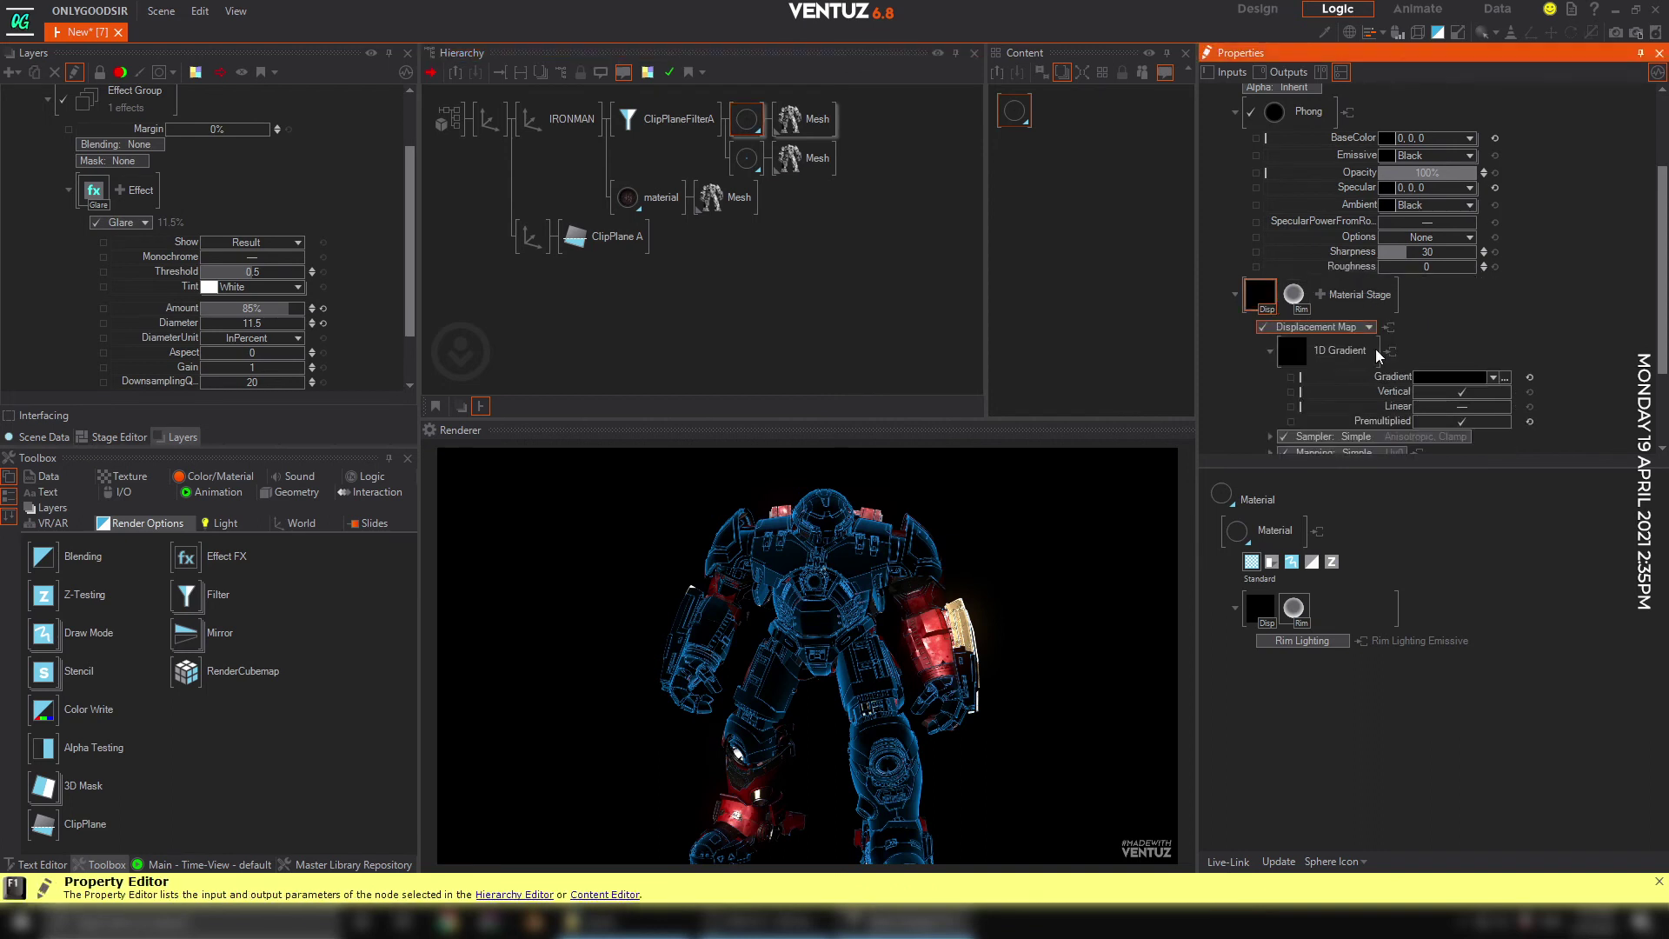
{"action": "scroll", "coordinate": [1499, 348], "scroll_direction": "down", "scroll_amount": 1}
{"action": "left_click_drag", "start_coordinate": [1439, 421], "coordinate": [1460, 414]}
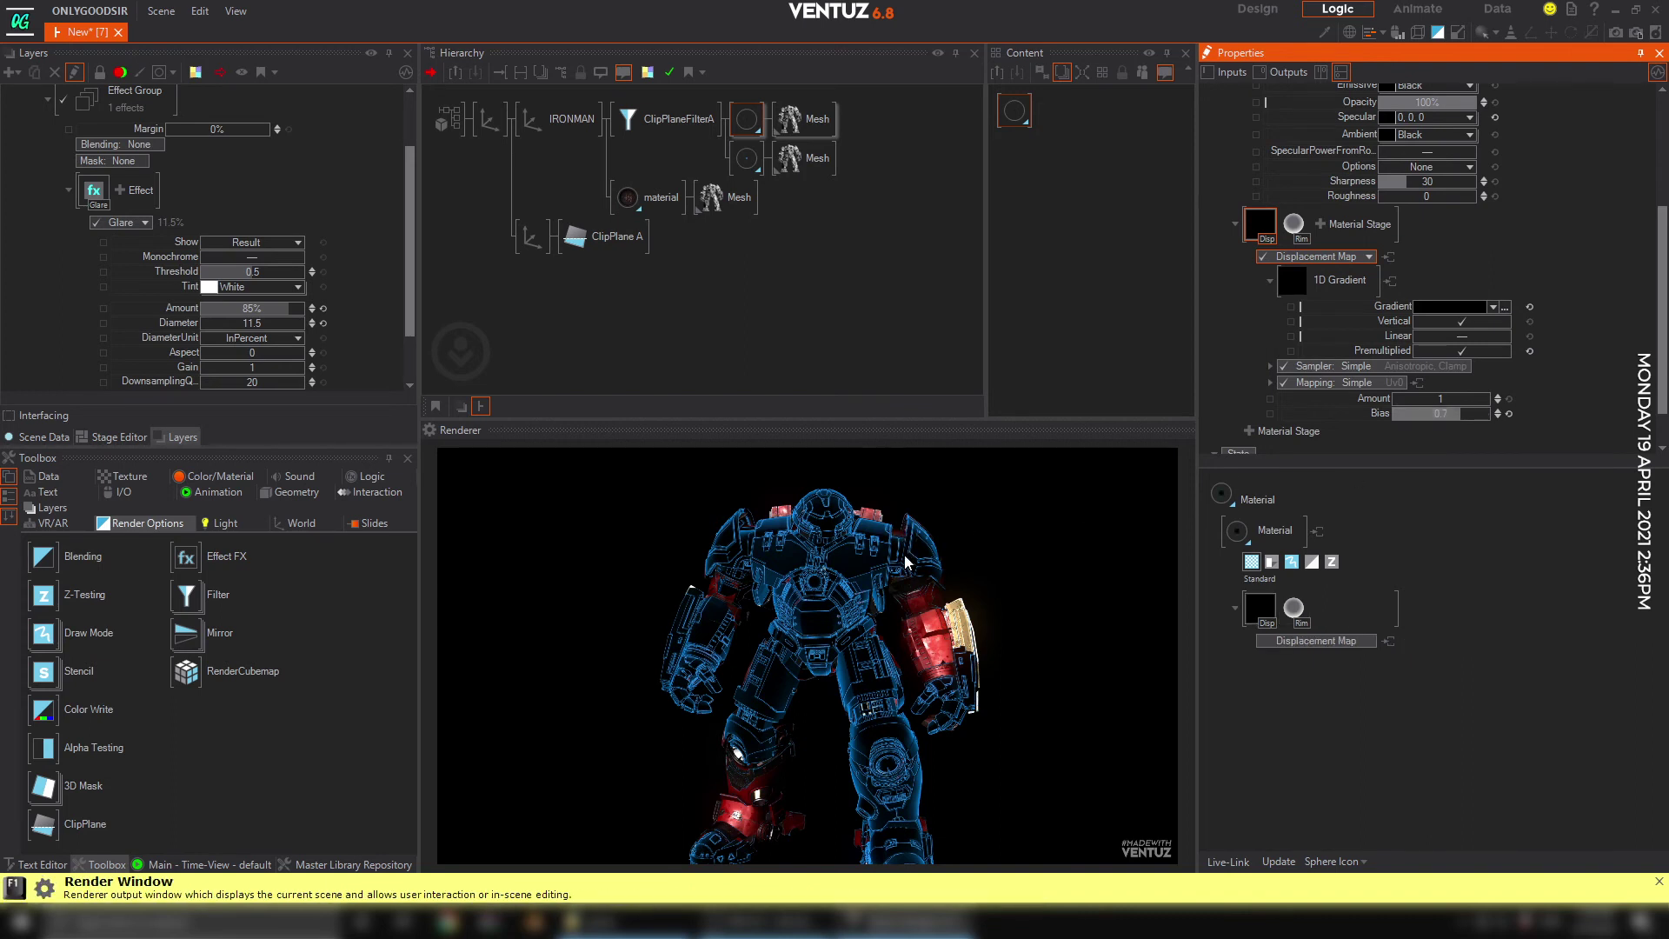
Set the line material's BaseColor to white (255, 255, 255).
{"action": "left_click", "coordinate": [747, 157]}
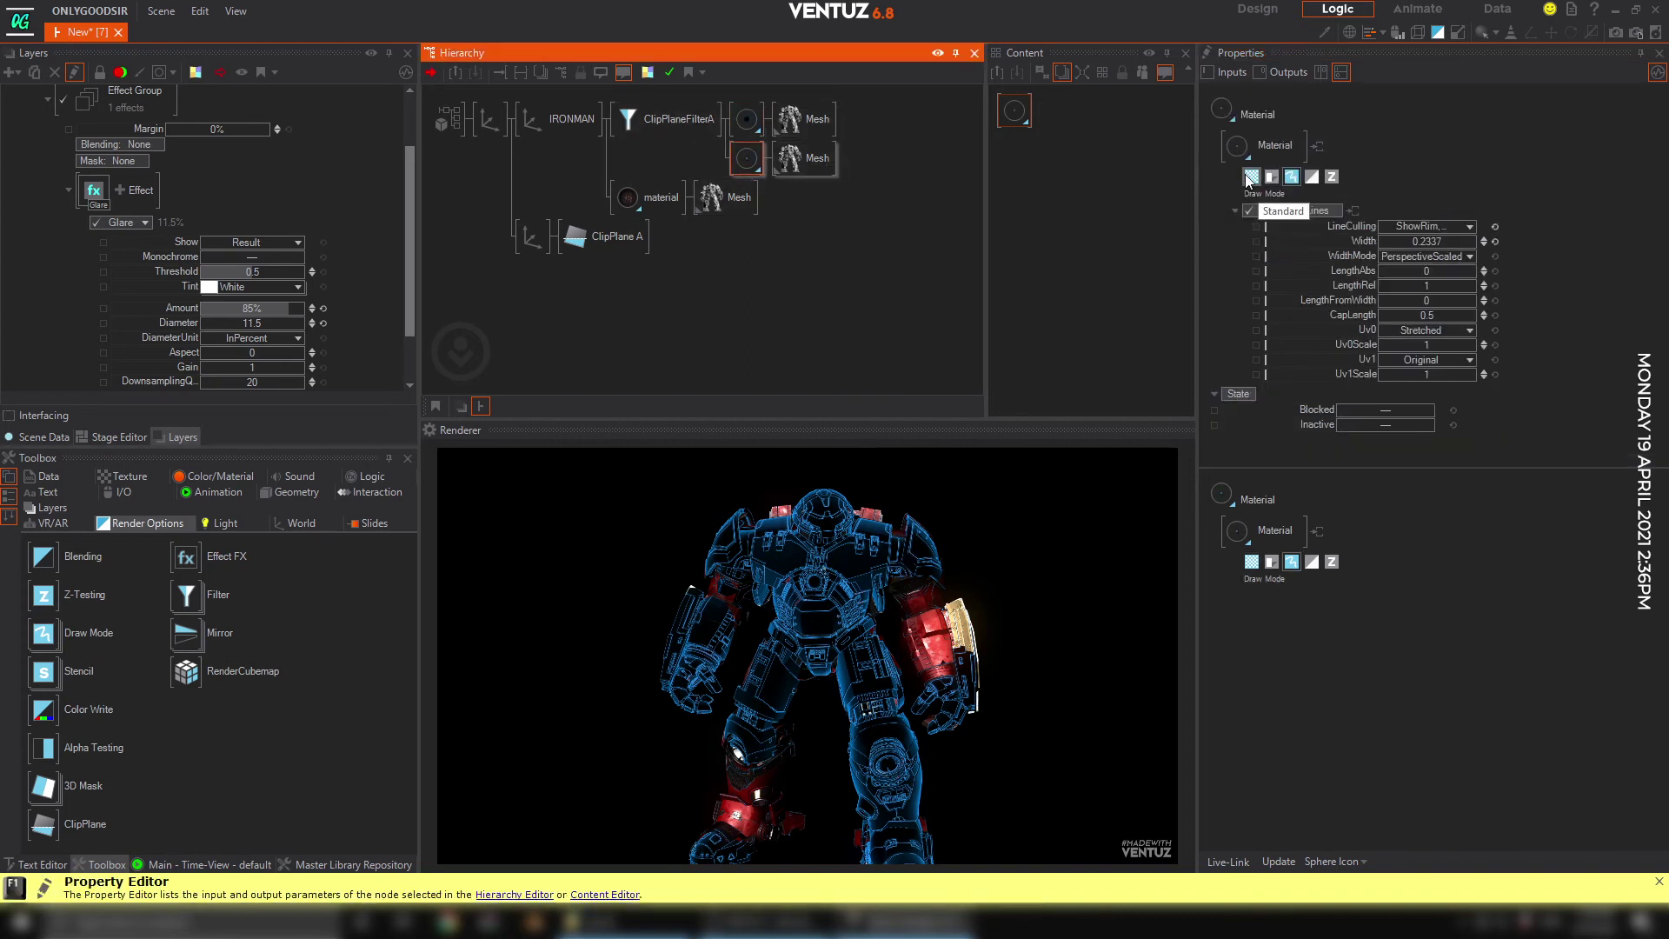
{"action": "left_click", "coordinate": [1429, 261]}
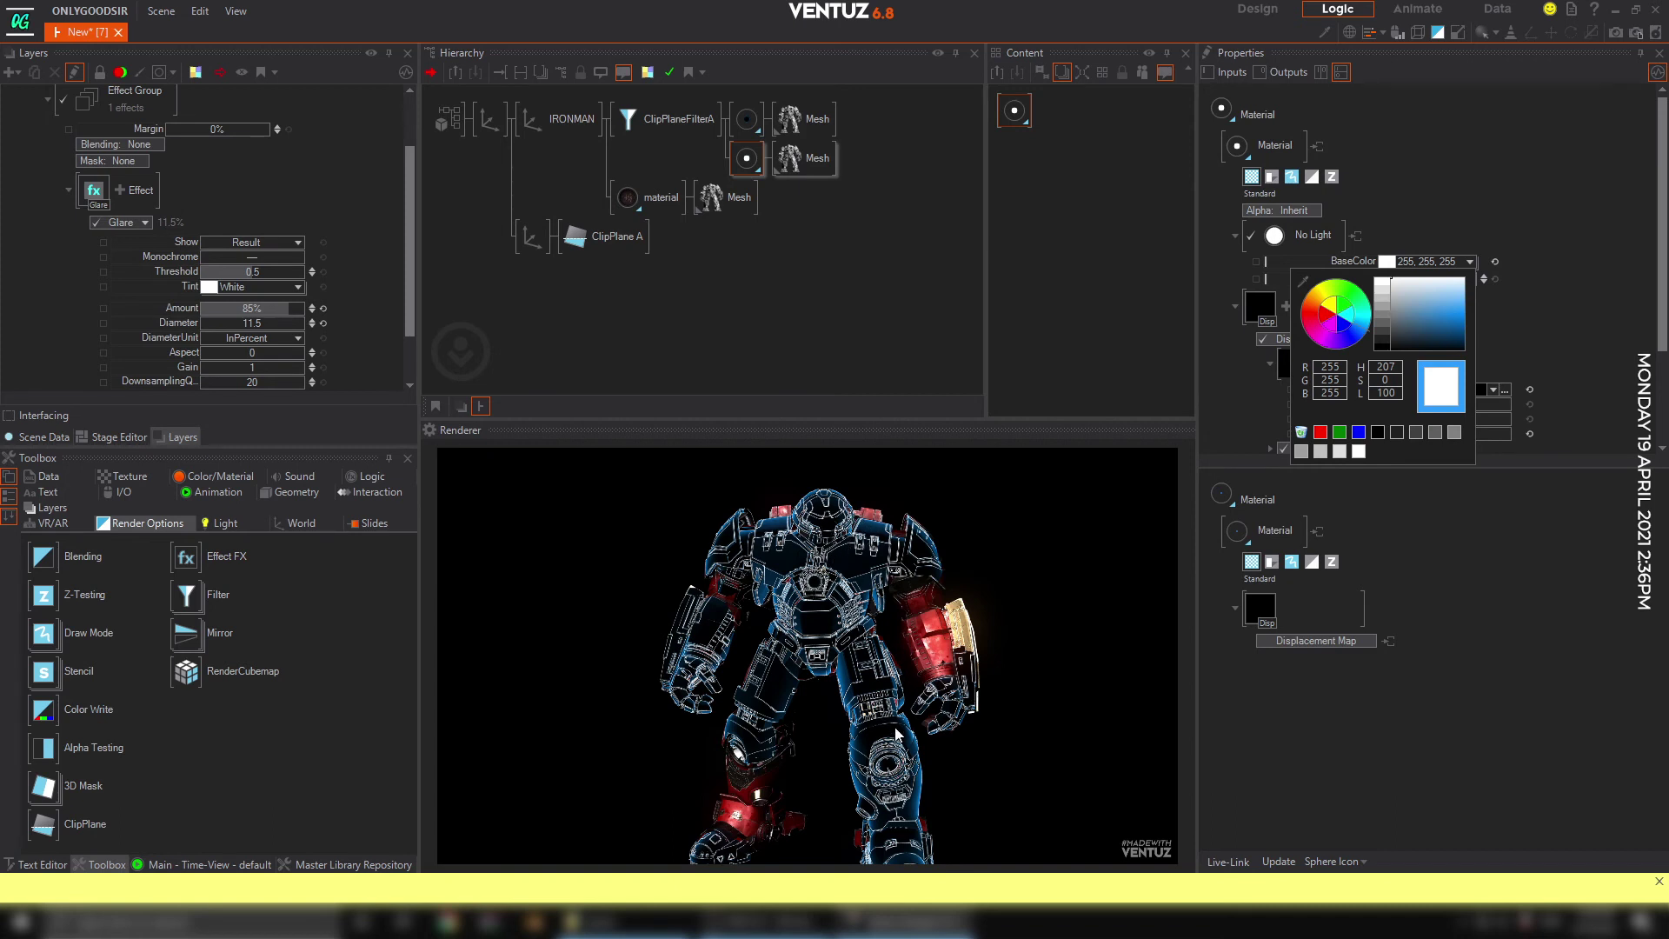
Test the reveal by moving ClipPlane A's axis to Position Y 3.3 and Z 1.8, with Rotation X 131.
{"action": "left_click", "coordinate": [532, 235]}
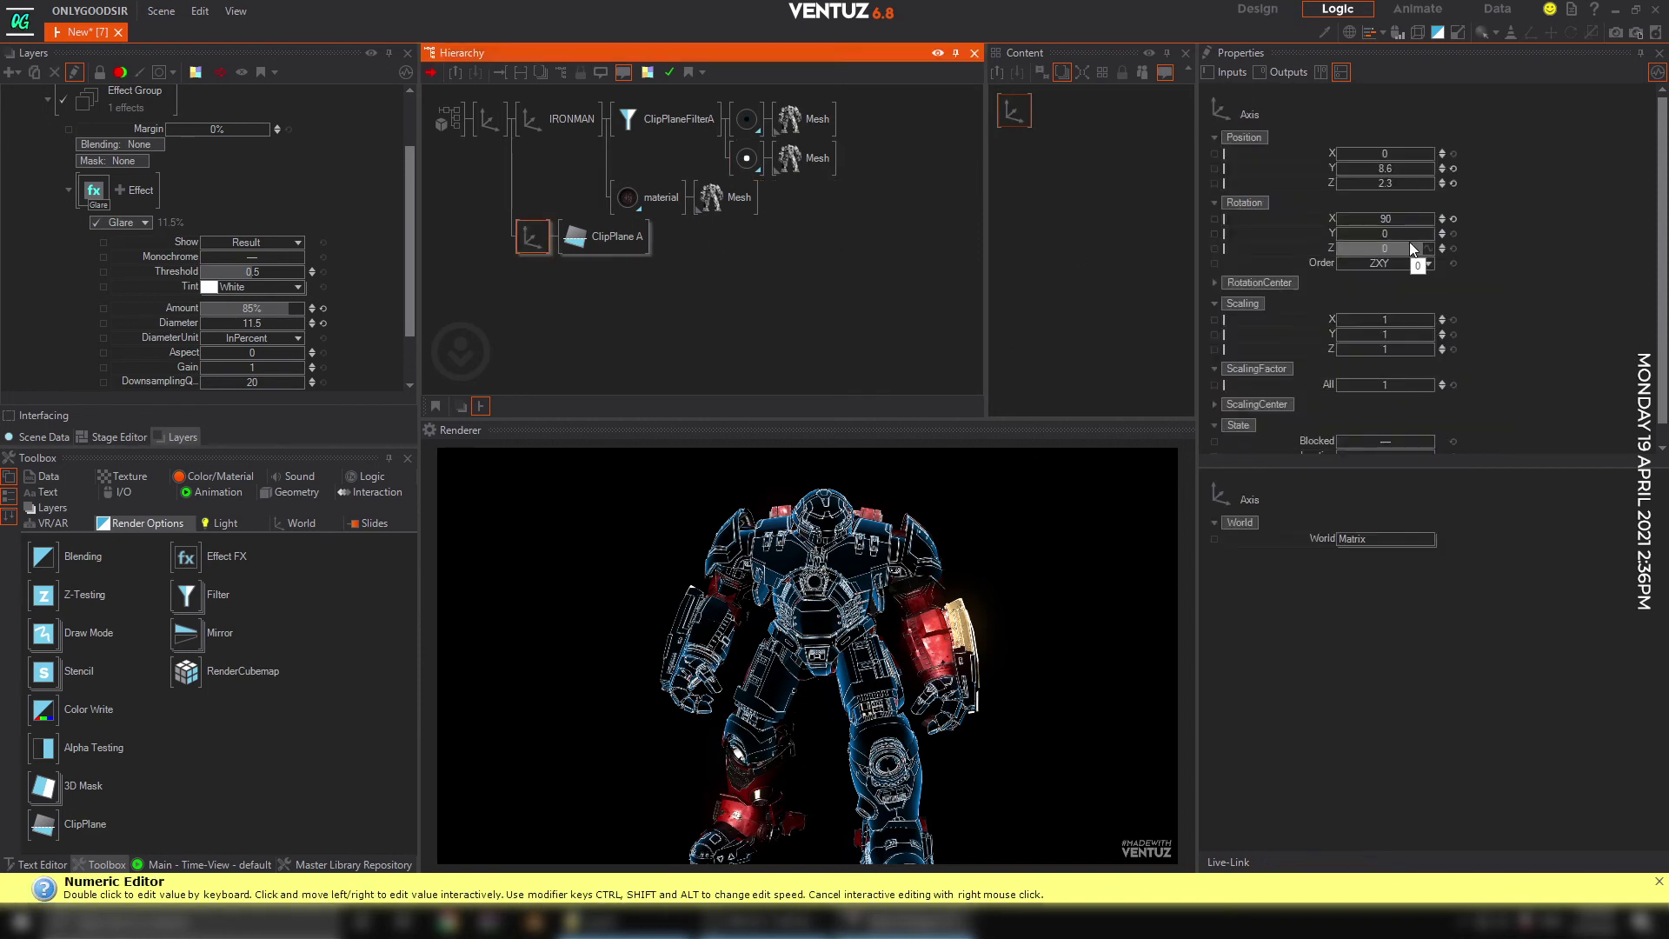
{"action": "left_click", "coordinate": [1385, 182]}
{"action": "mouse_move", "coordinate": [1386, 180]}
{"action": "left_mouse_down"}
{"action": "mouse_move", "coordinate": [1339, 191]}
{"action": "mouse_move", "coordinate": [1431, 188]}
{"action": "left_mouse_up"}
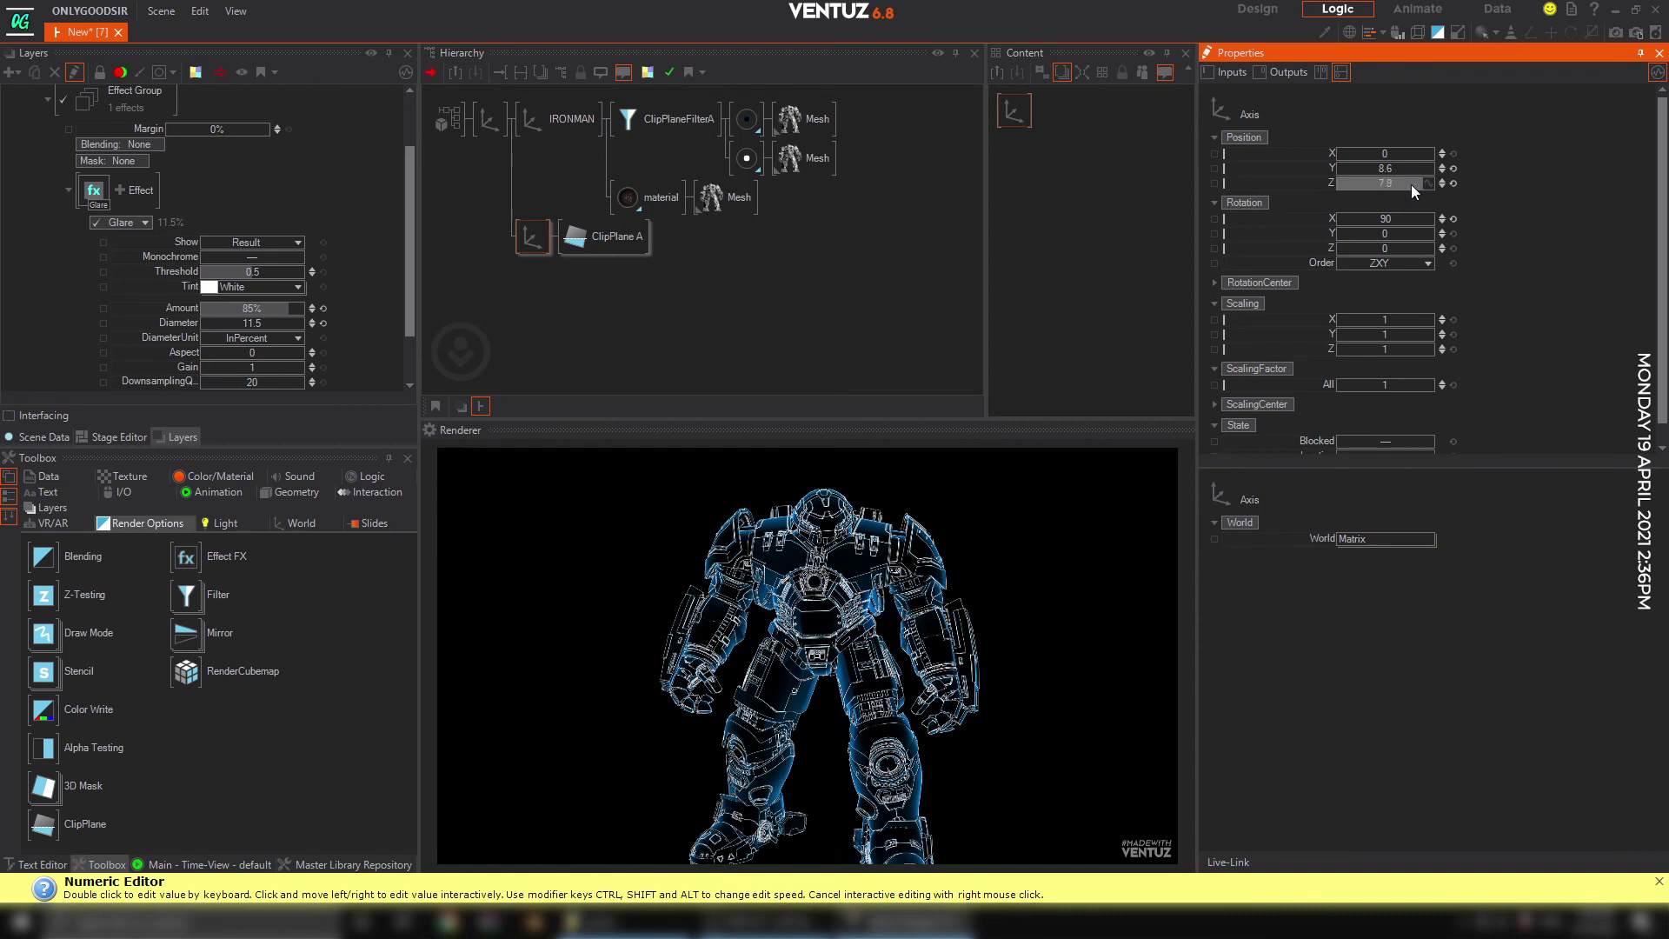
{"action": "mouse_move", "coordinate": [1389, 183]}
{"action": "left_mouse_down"}
{"action": "mouse_move", "coordinate": [1336, 187]}
{"action": "mouse_move", "coordinate": [1425, 221]}
{"action": "mouse_move", "coordinate": [1374, 173]}
{"action": "mouse_move", "coordinate": [1336, 170]}
{"action": "mouse_move", "coordinate": [1456, 172]}
{"action": "left_mouse_up"}
Set Rotation X of ClipPlane A's axis to 90 and move its Position Z to 2.7.
{"action": "double_click", "coordinate": [1410, 221]}
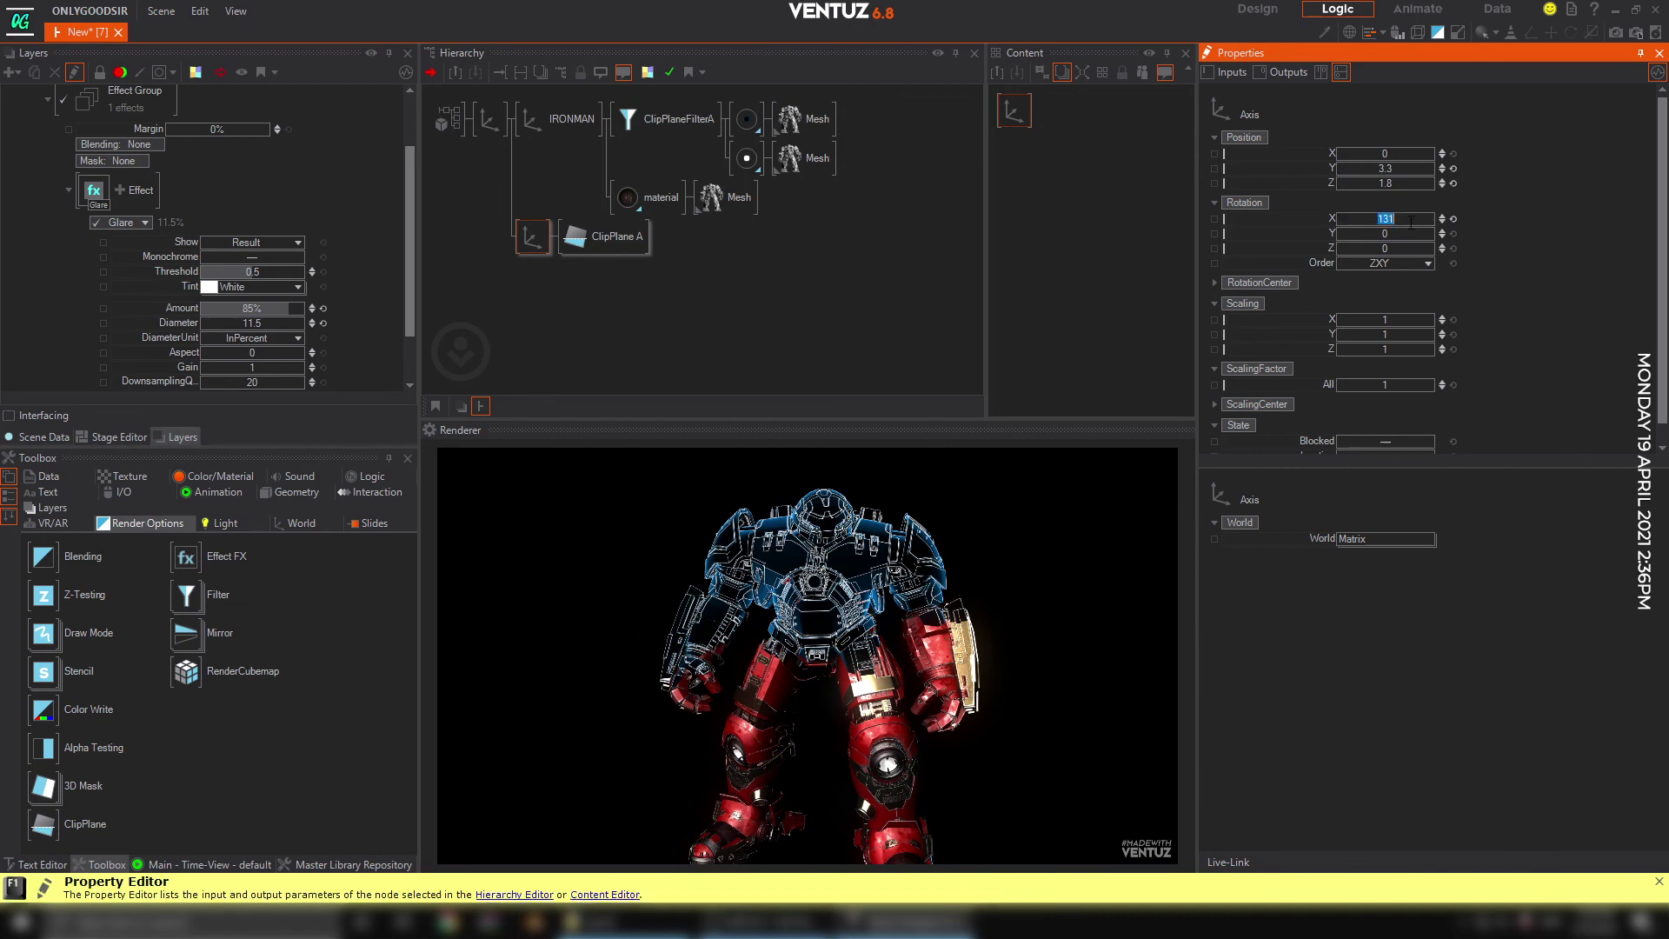
{"action": "type", "text": "90"}
{"action": "key", "text": "Return"}
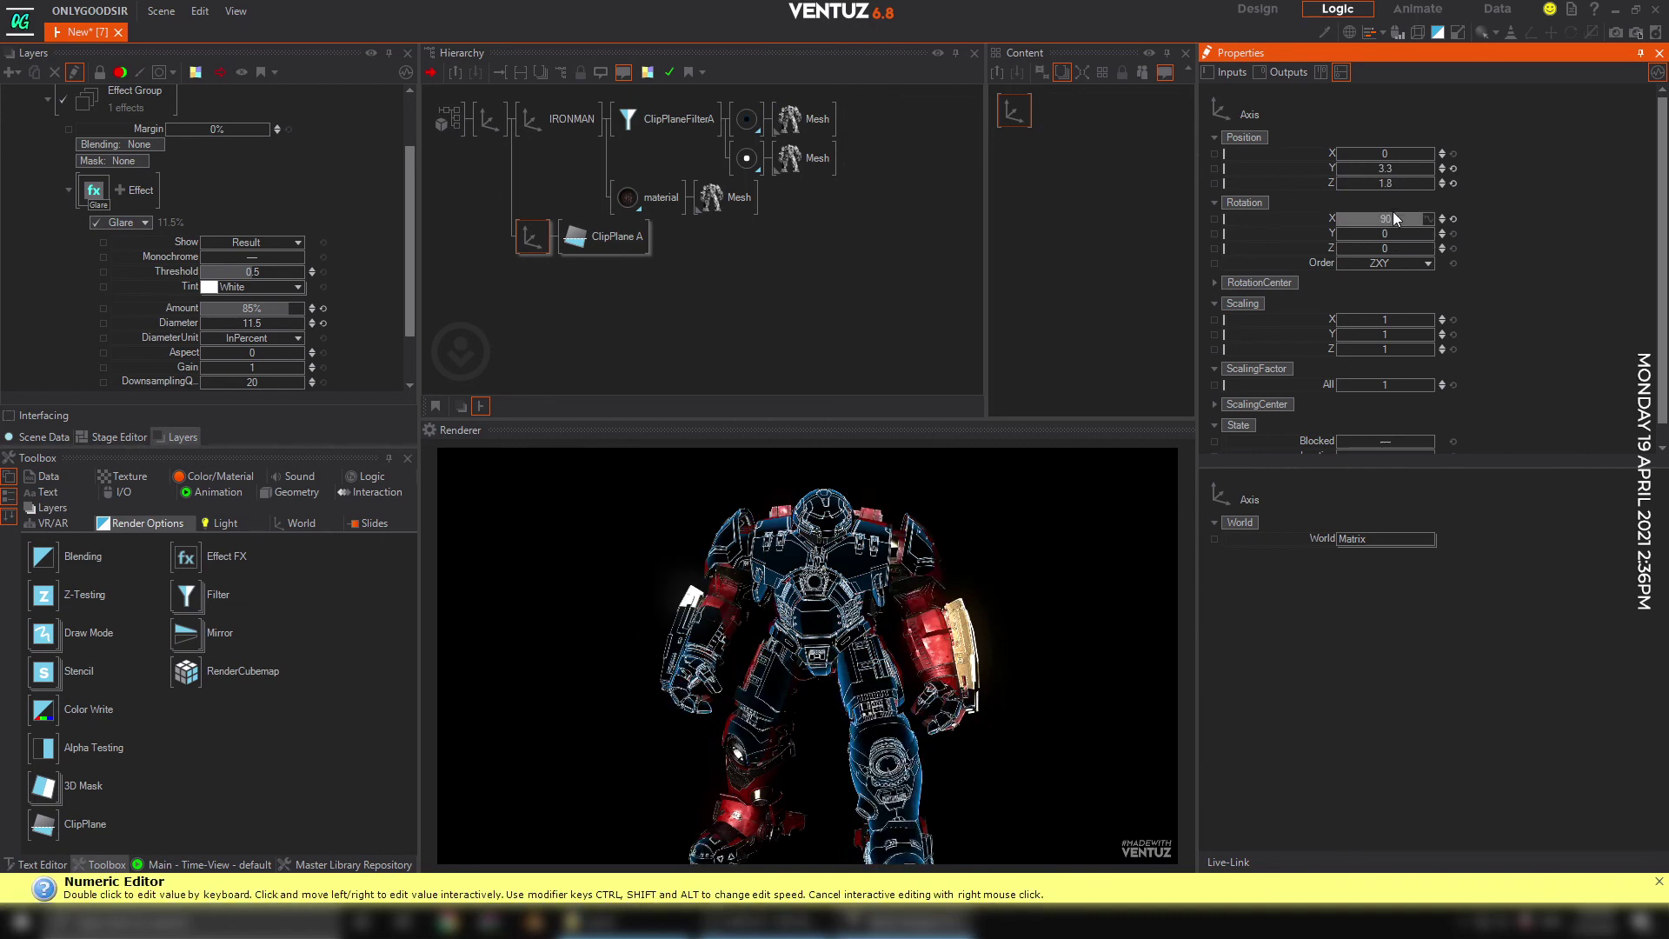
{"action": "mouse_move", "coordinate": [1391, 185]}
{"action": "left_mouse_down"}
{"action": "mouse_move", "coordinate": [1361, 193]}
{"action": "mouse_move", "coordinate": [1412, 193]}
{"action": "left_mouse_up"}
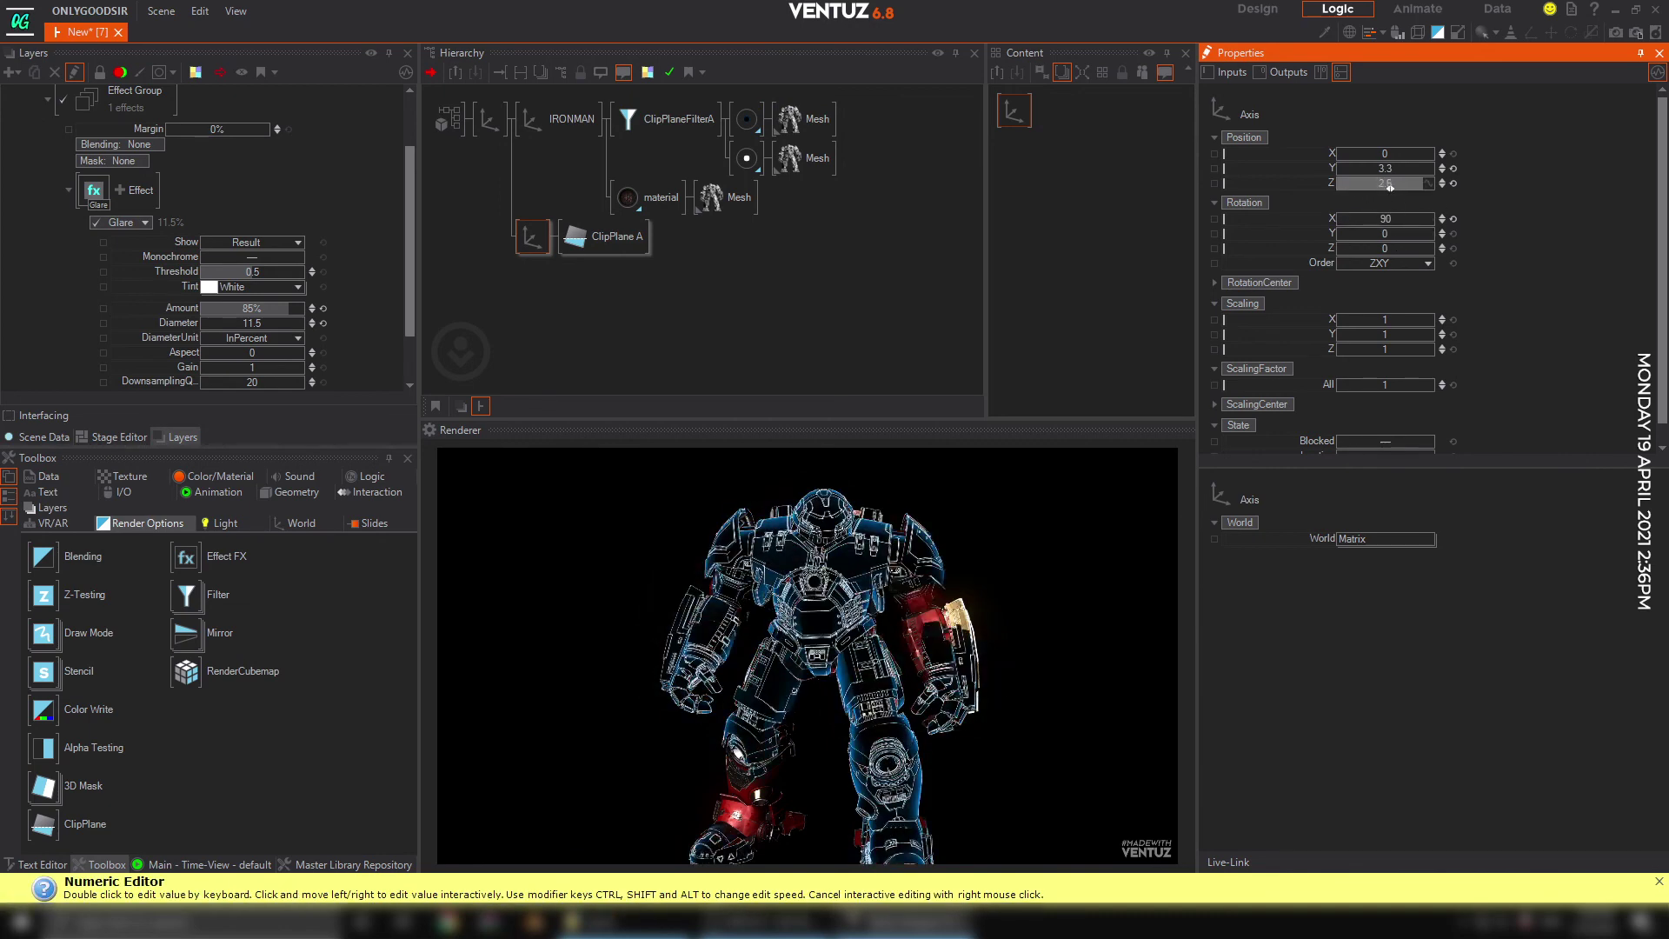
Set the line material's BaseColor to light blue (45, 174, 254).
{"action": "left_click", "coordinate": [739, 121]}
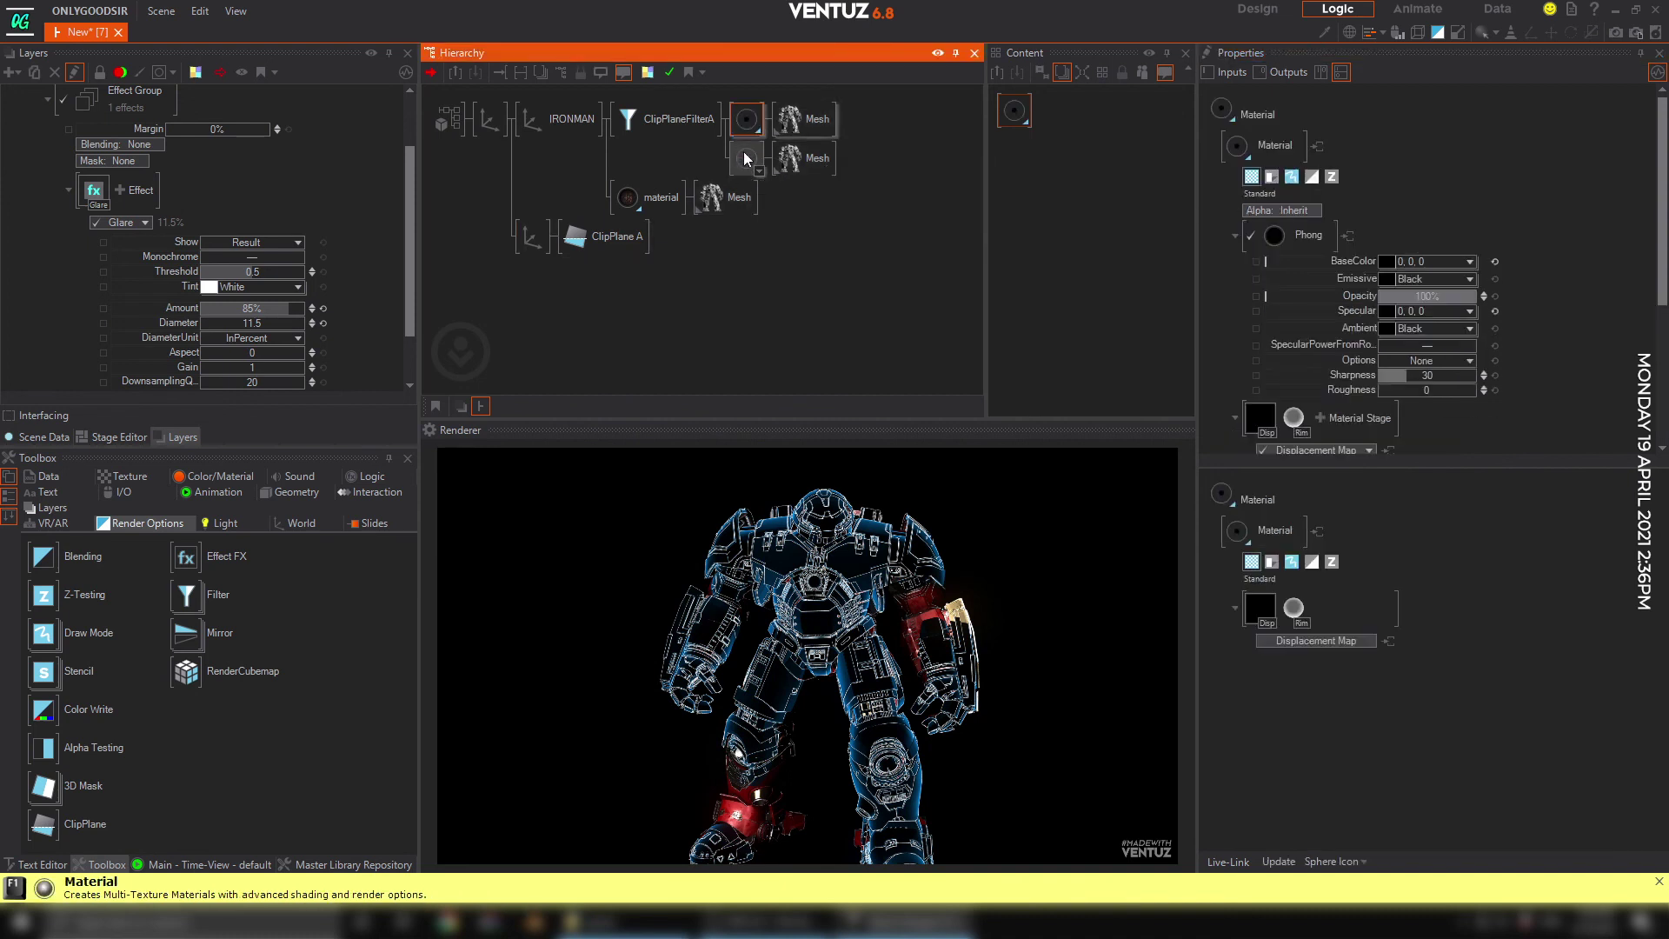
{"action": "left_click", "coordinate": [749, 158]}
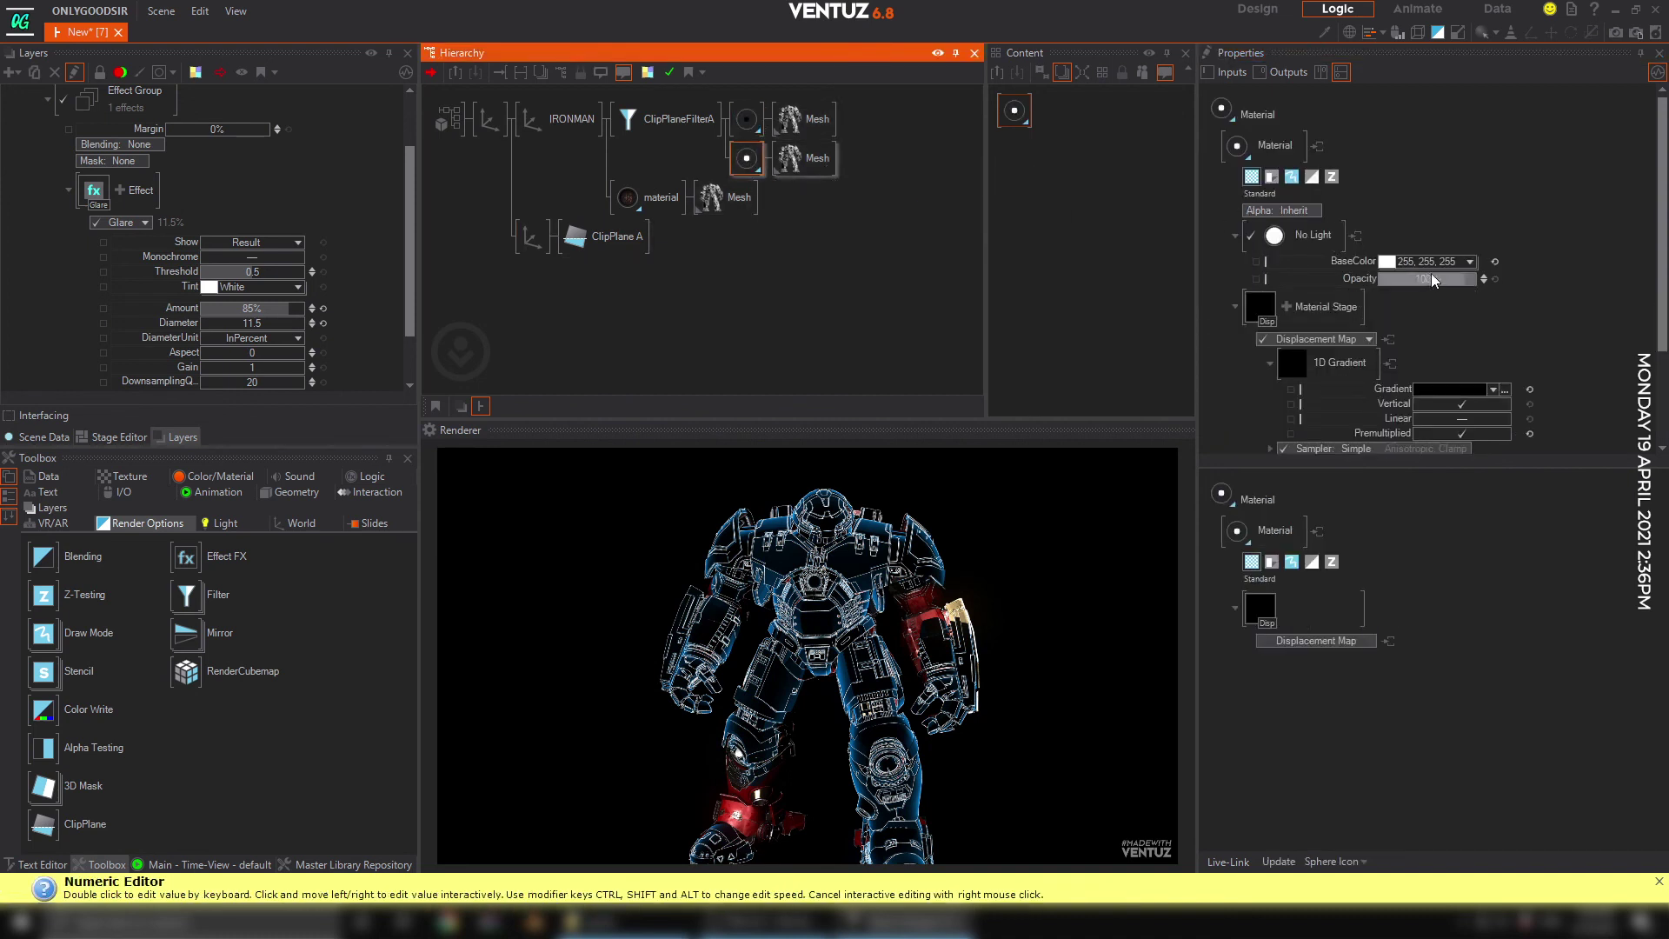
{"action": "left_click", "coordinate": [1469, 261]}
{"action": "left_click", "coordinate": [1363, 329]}
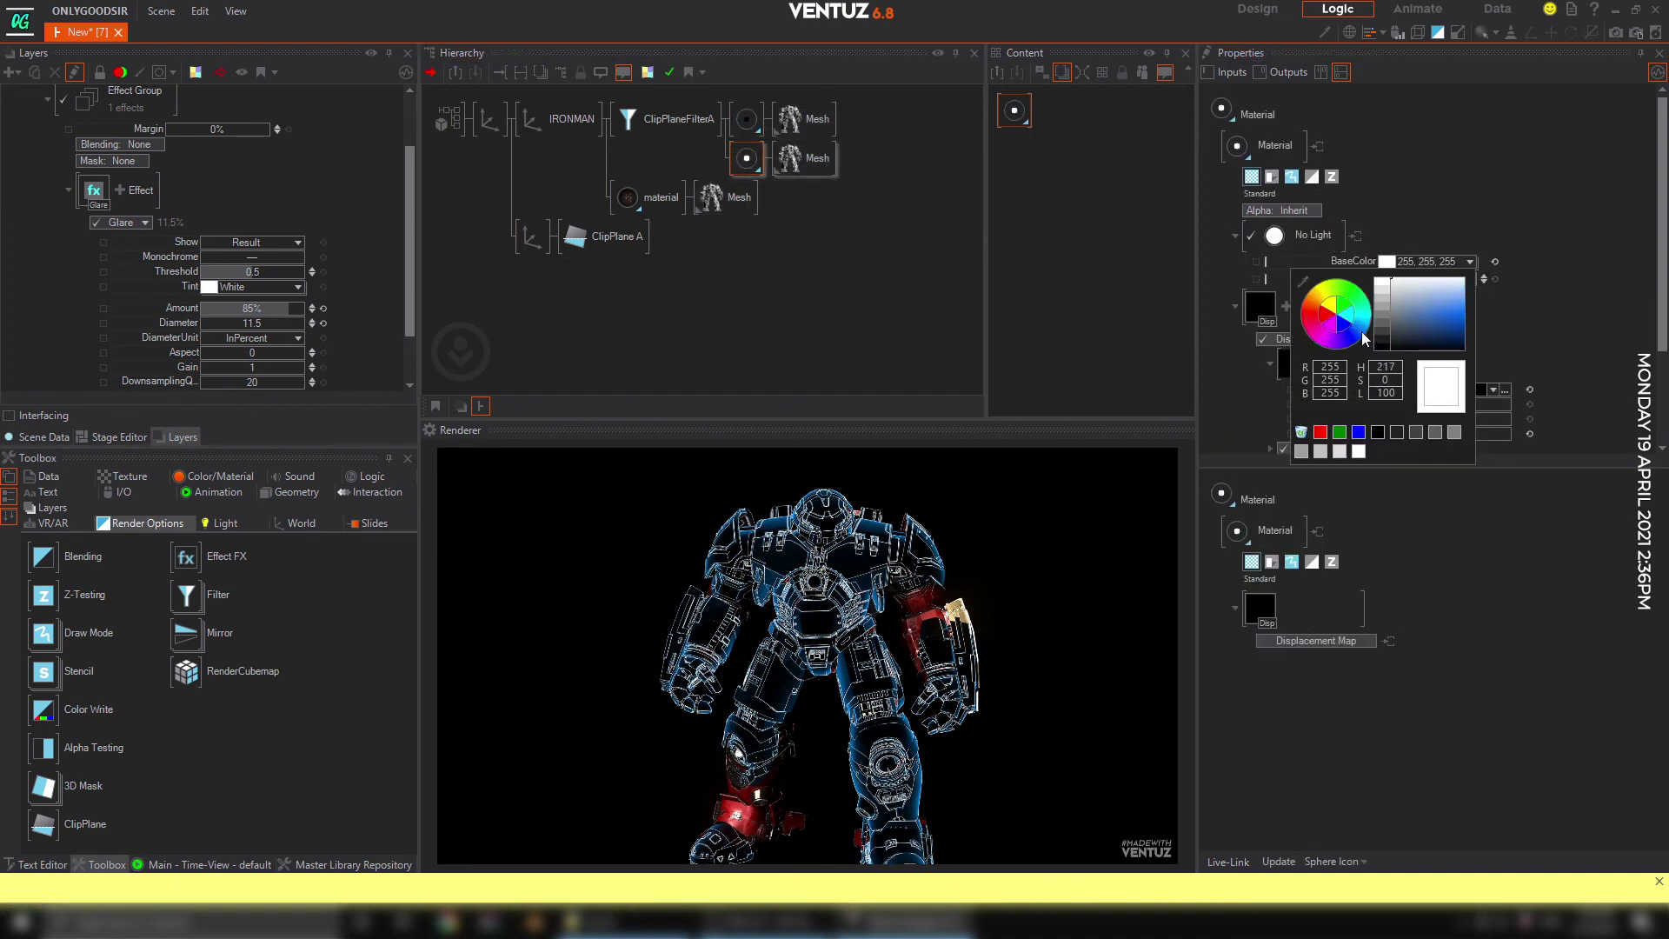
{"action": "left_click_drag", "start_coordinate": [1417, 322], "coordinate": [1488, 314]}
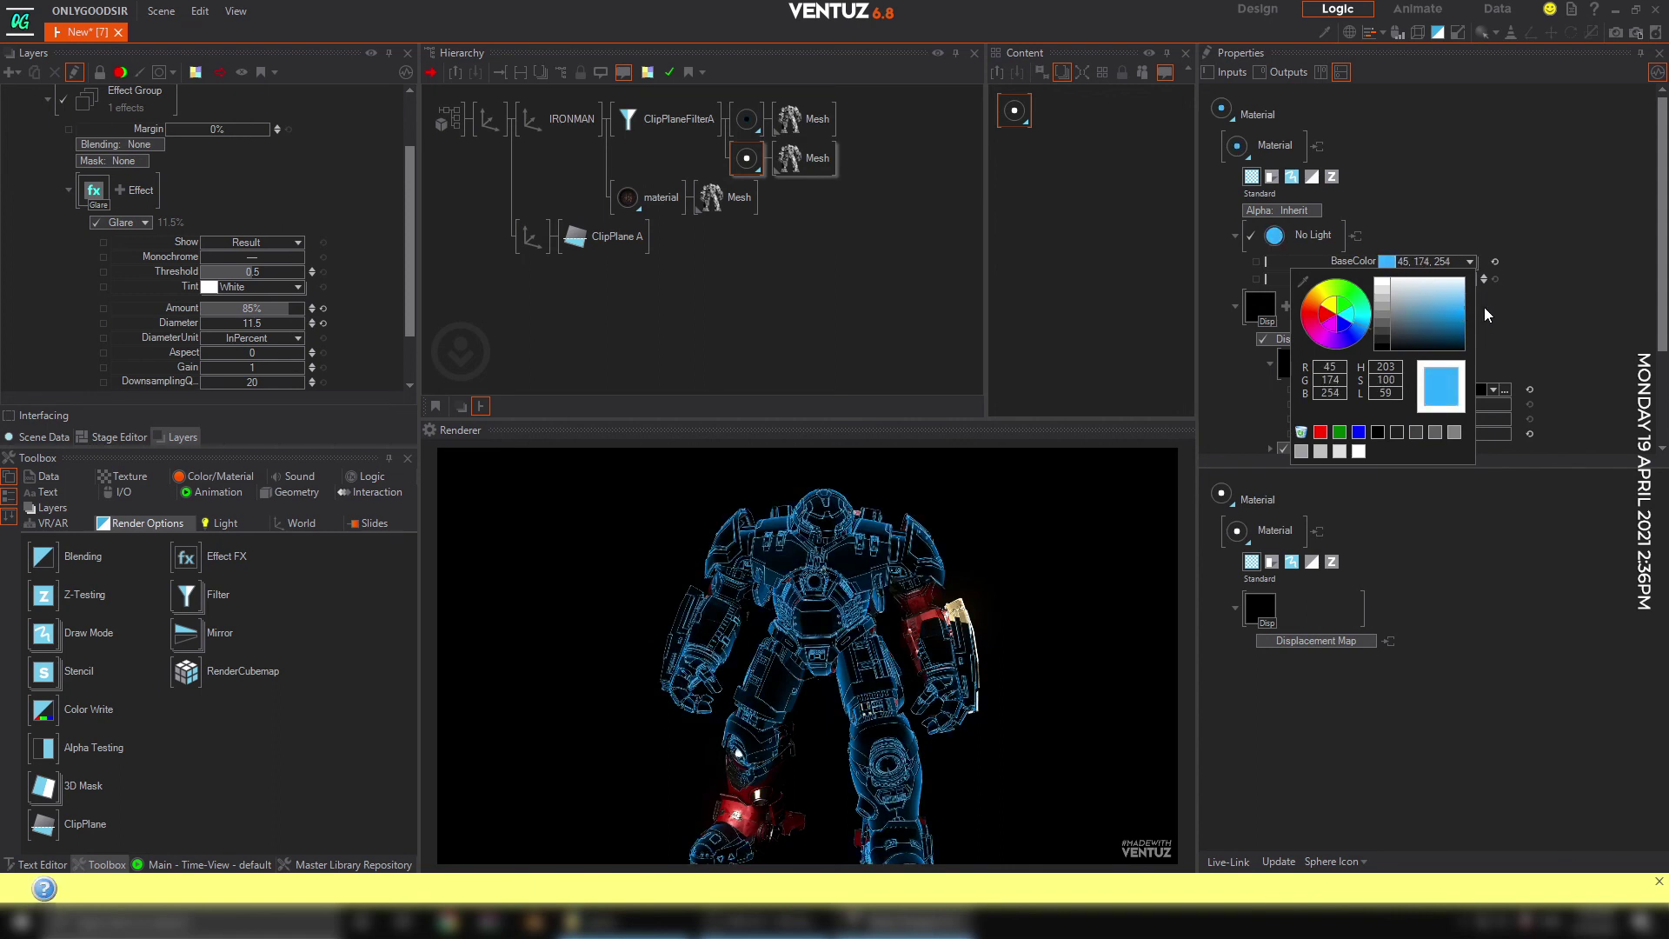
Raise the Power of the black material's Rim Lighting to about 2.75.
{"action": "left_click", "coordinate": [747, 119]}
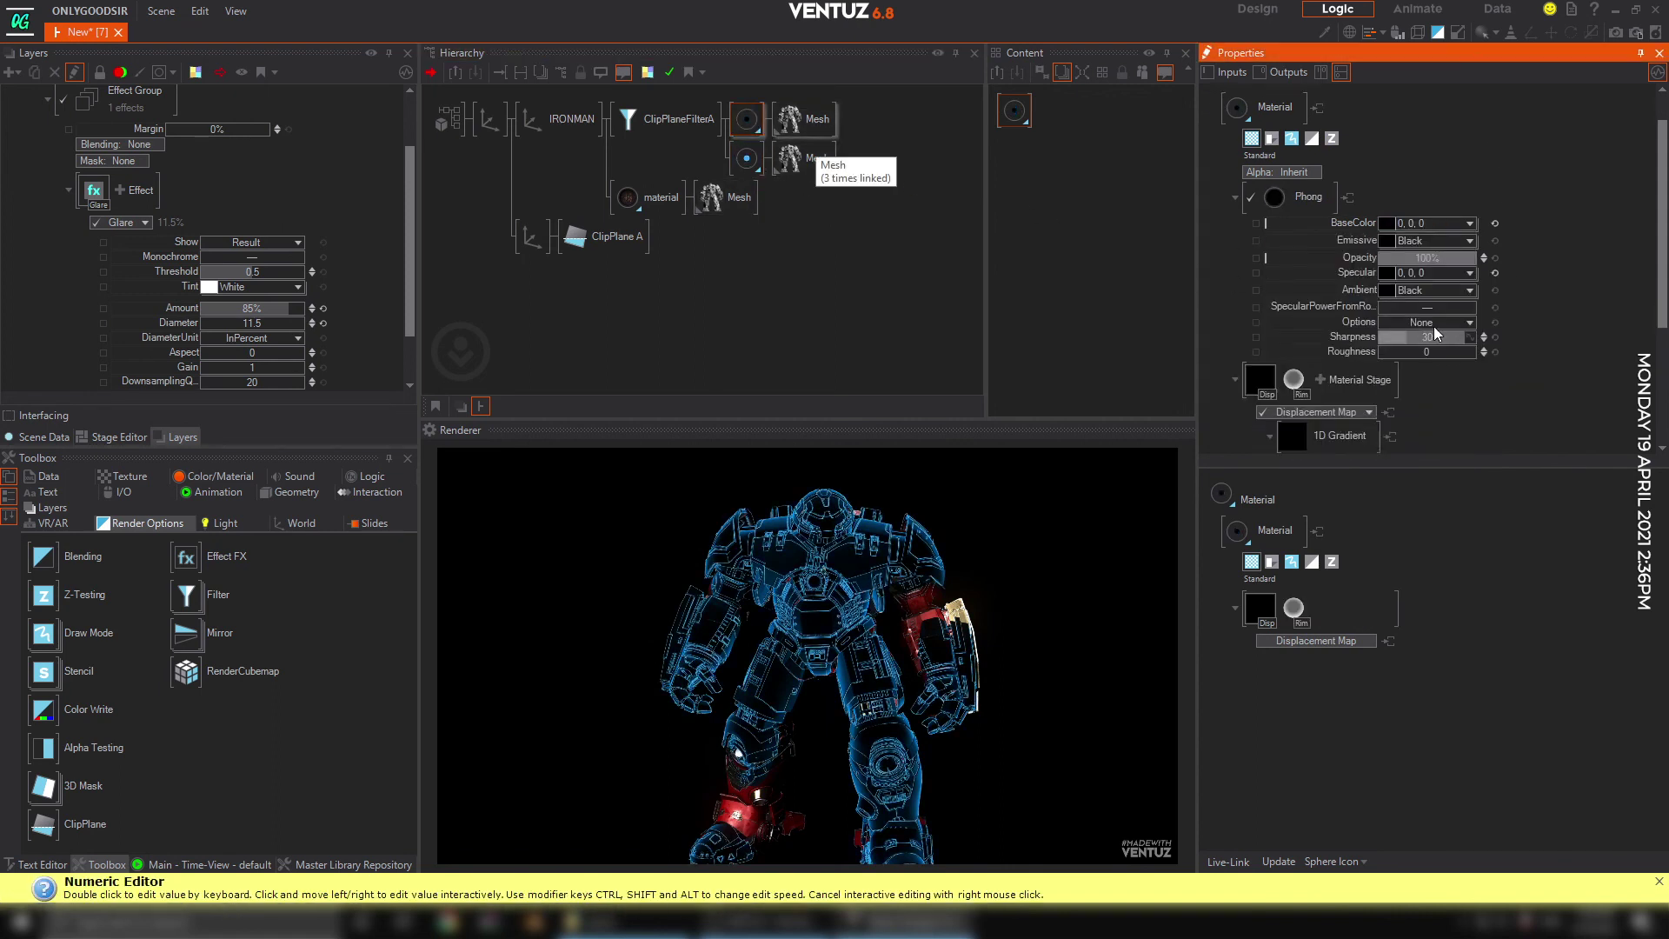
{"action": "scroll", "coordinate": [1510, 352], "scroll_direction": "down", "scroll_amount": 3}
{"action": "scroll", "coordinate": [1509, 352], "scroll_direction": "down", "scroll_amount": 2}
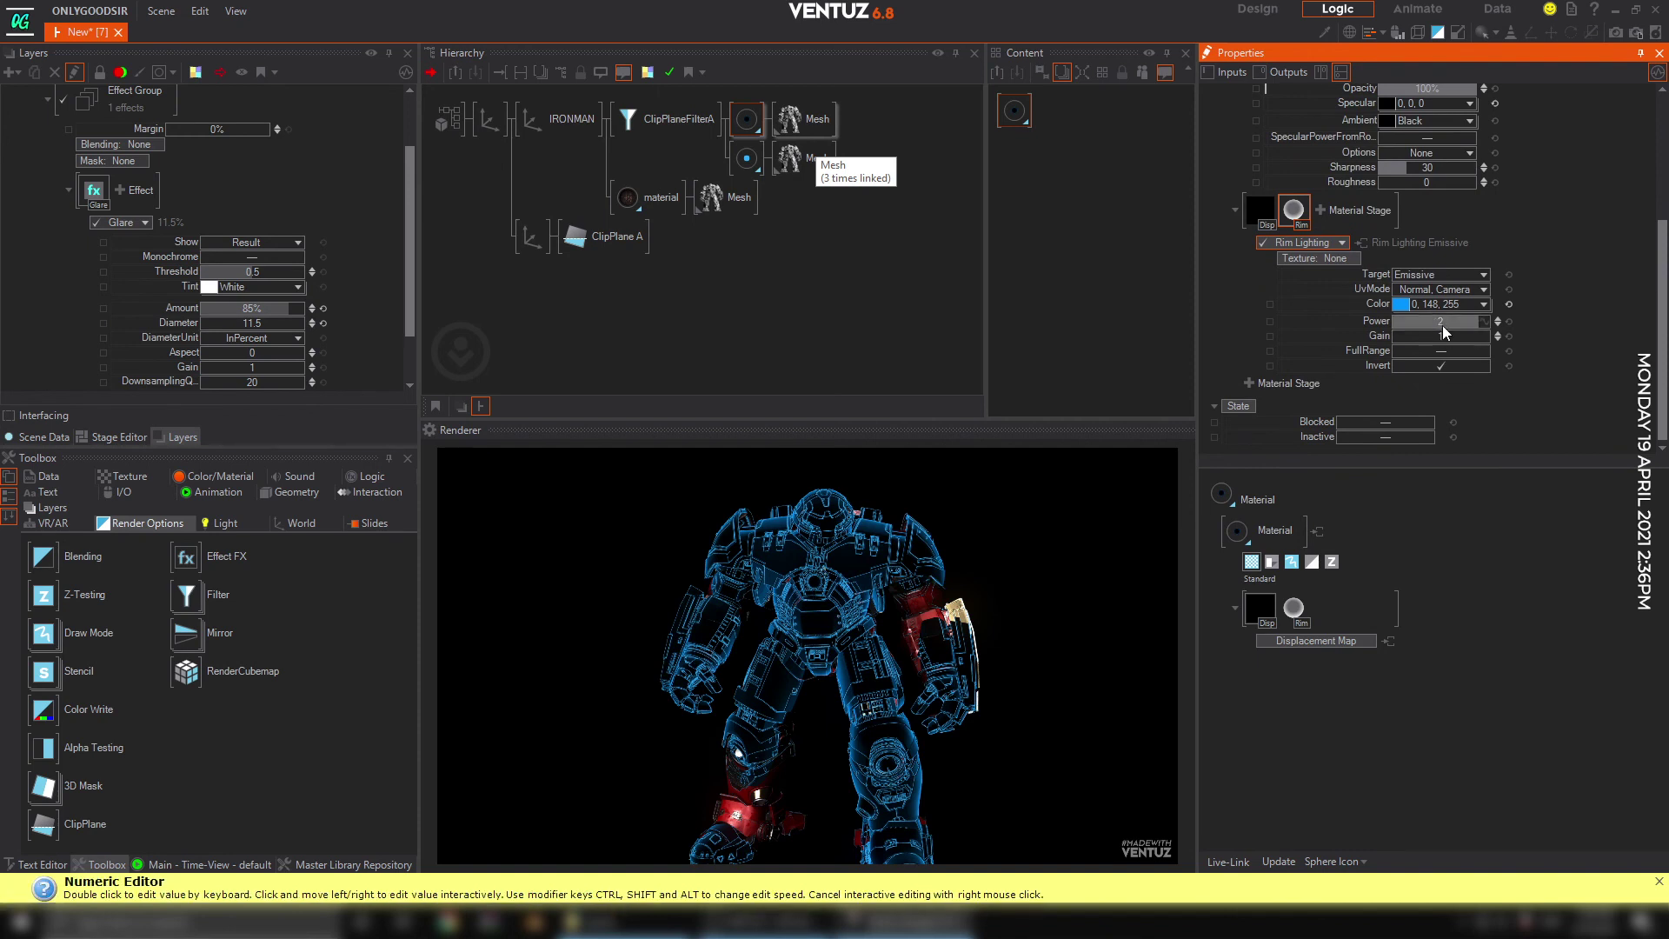
{"action": "left_click_drag", "start_coordinate": [1488, 321], "coordinate": [1492, 322]}
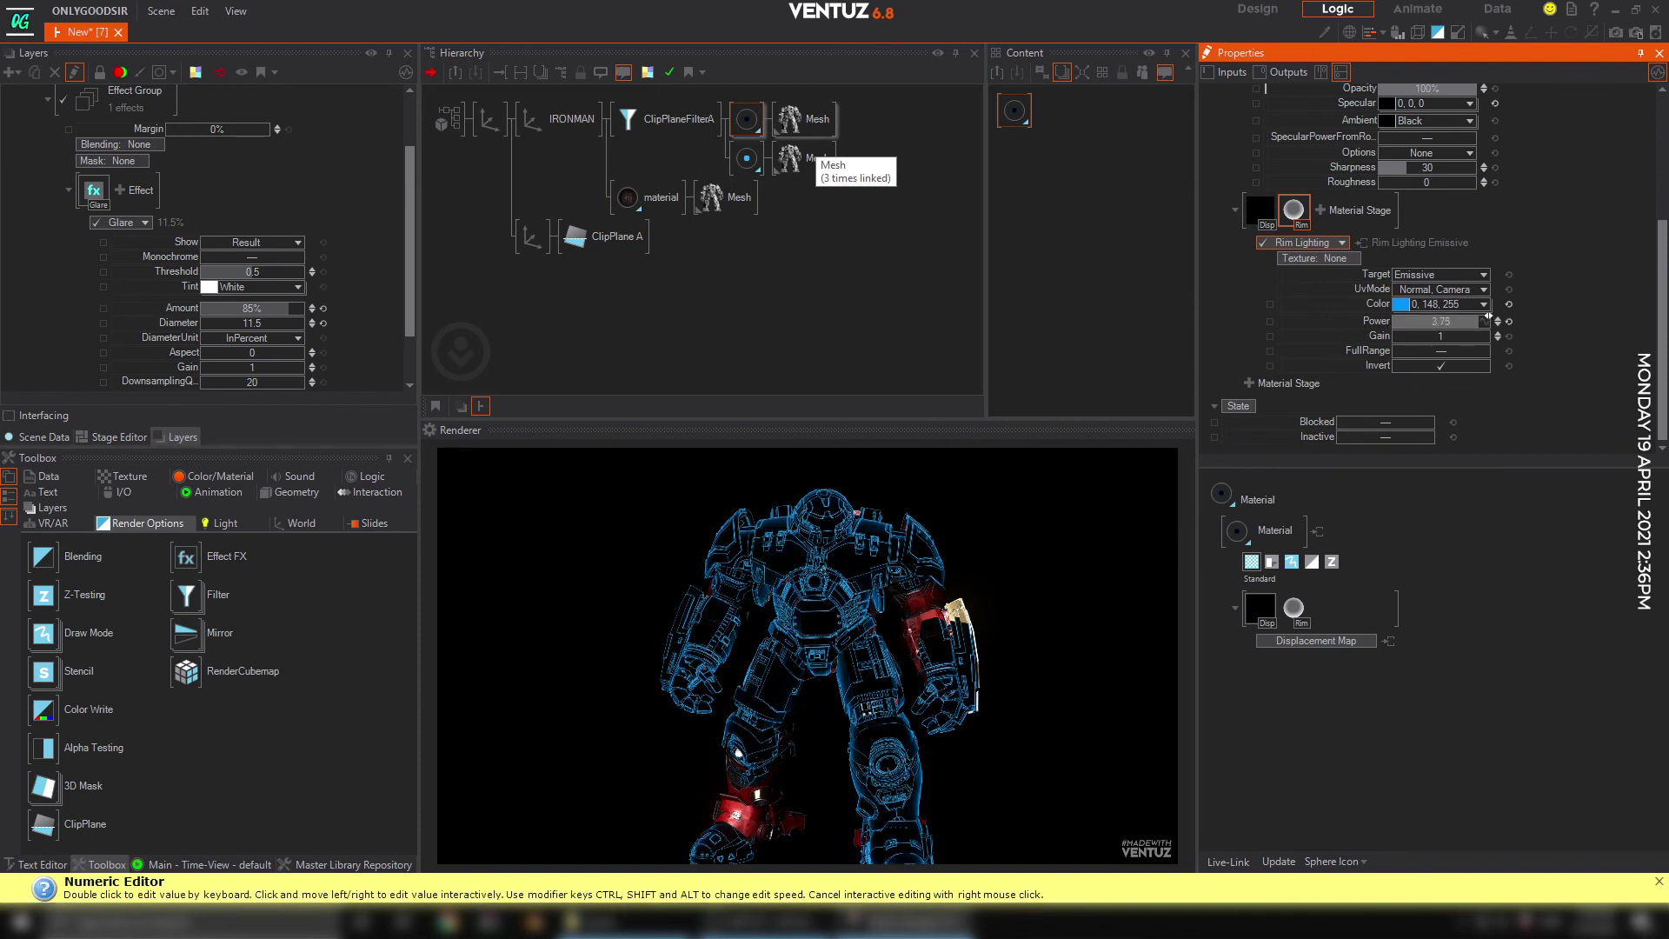
Insert a Directional Light at the start of the hierarchy, before the main axis, and adjust its direction.
{"action": "left_click", "coordinate": [502, 315]}
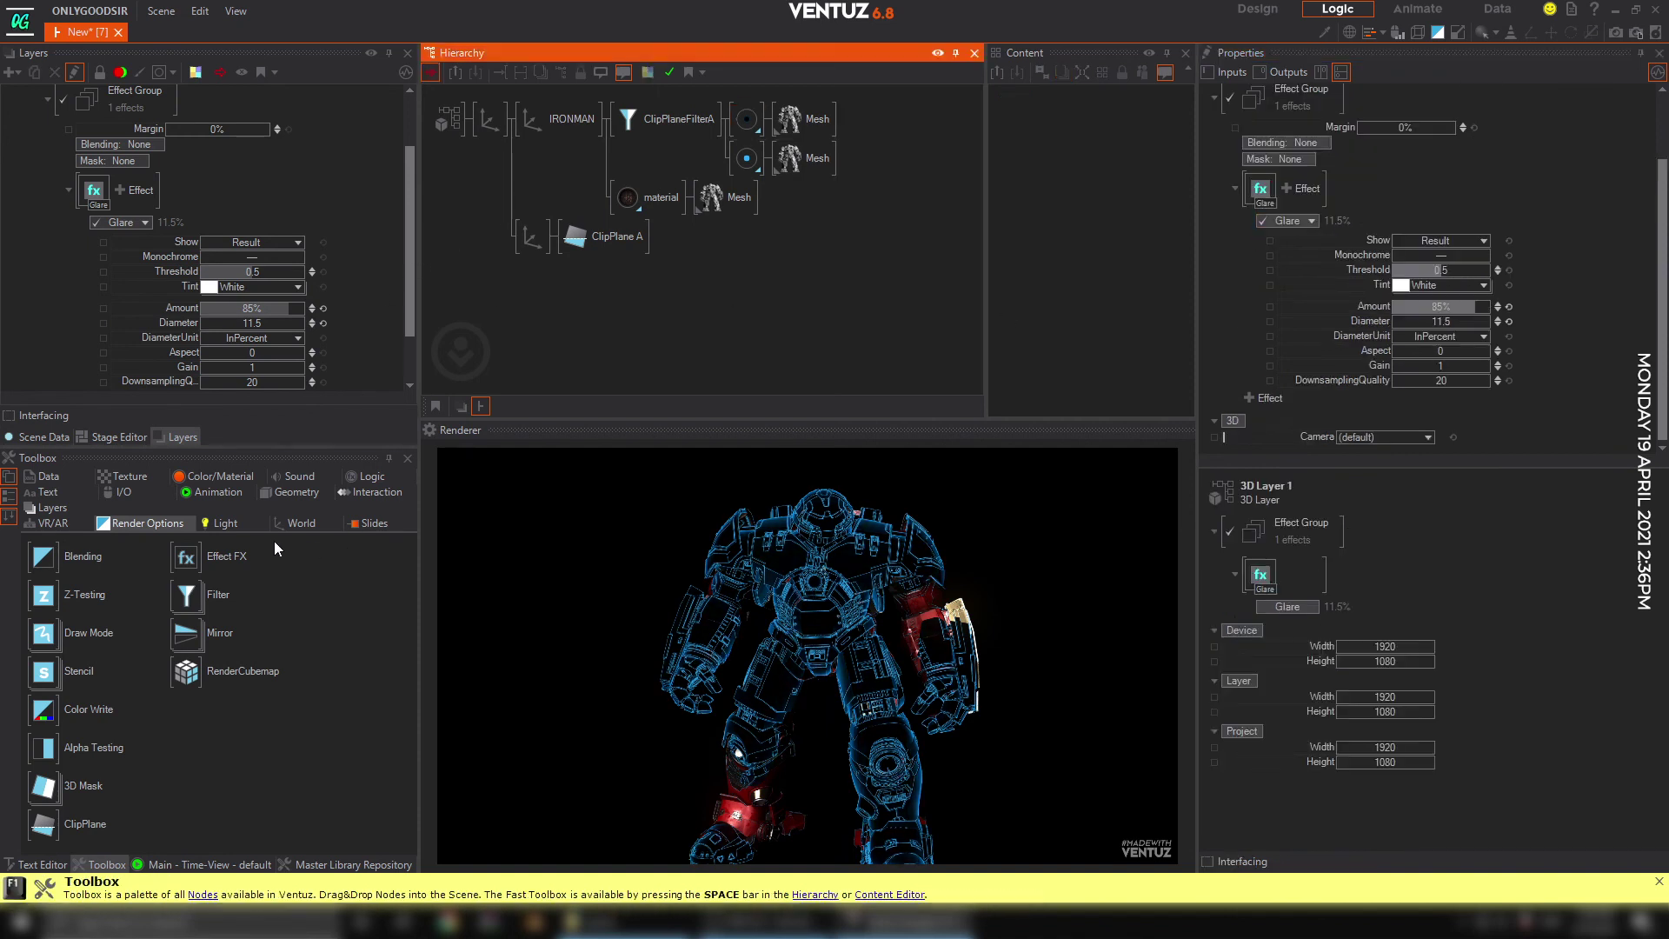
{"action": "left_click", "coordinate": [229, 511]}
{"action": "left_click", "coordinate": [228, 511]}
{"action": "left_click_drag", "start_coordinate": [43, 593], "coordinate": [487, 285]}
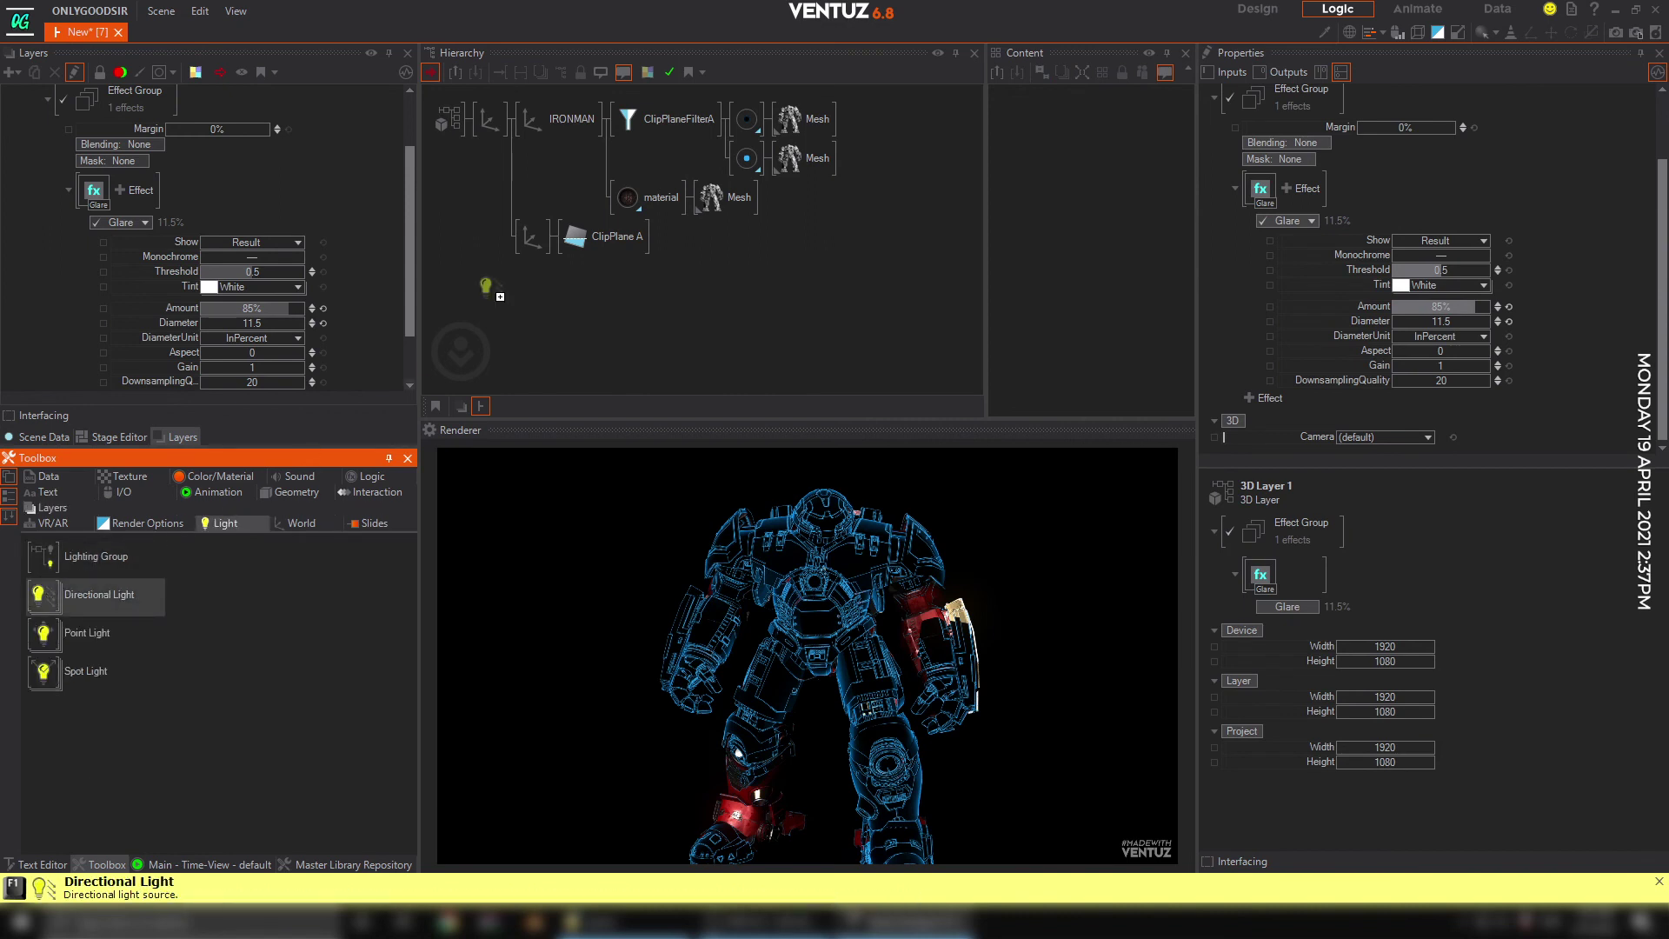
{"action": "left_click_drag", "start_coordinate": [483, 117], "coordinate": [494, 118]}
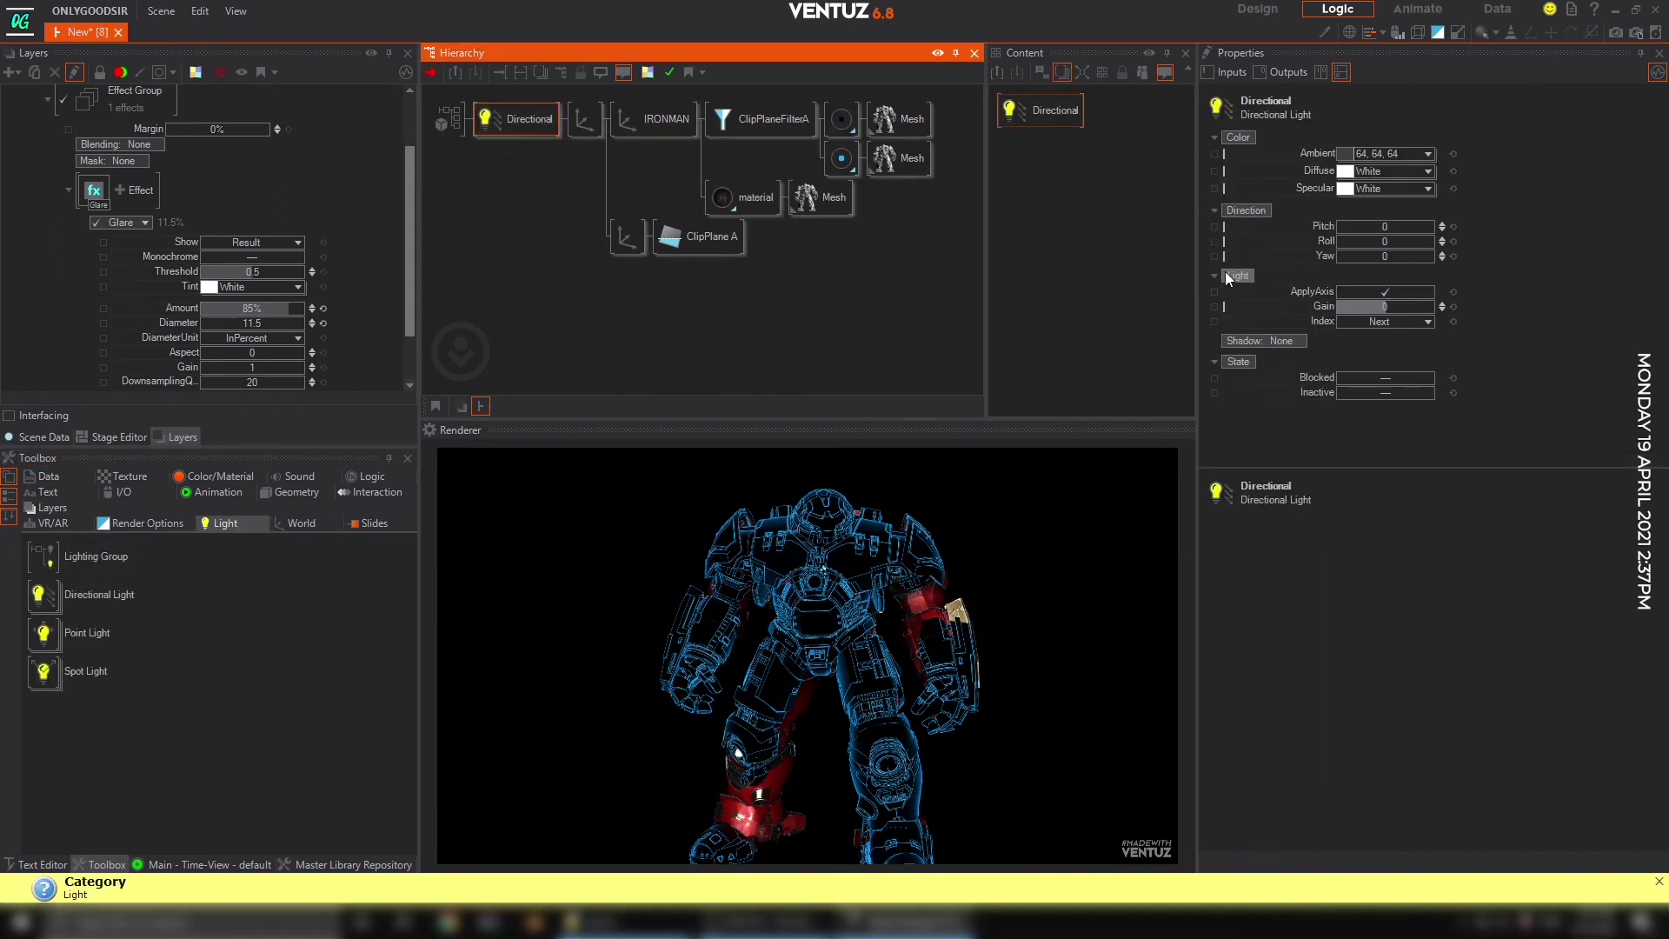
{"action": "left_click", "coordinate": [1398, 250]}
Push the whole scene back by setting the main axis's Position Z to about 3.9.
{"action": "left_click_drag", "start_coordinate": [1353, 257], "coordinate": [1336, 187]}
{"action": "left_click", "coordinate": [575, 122]}
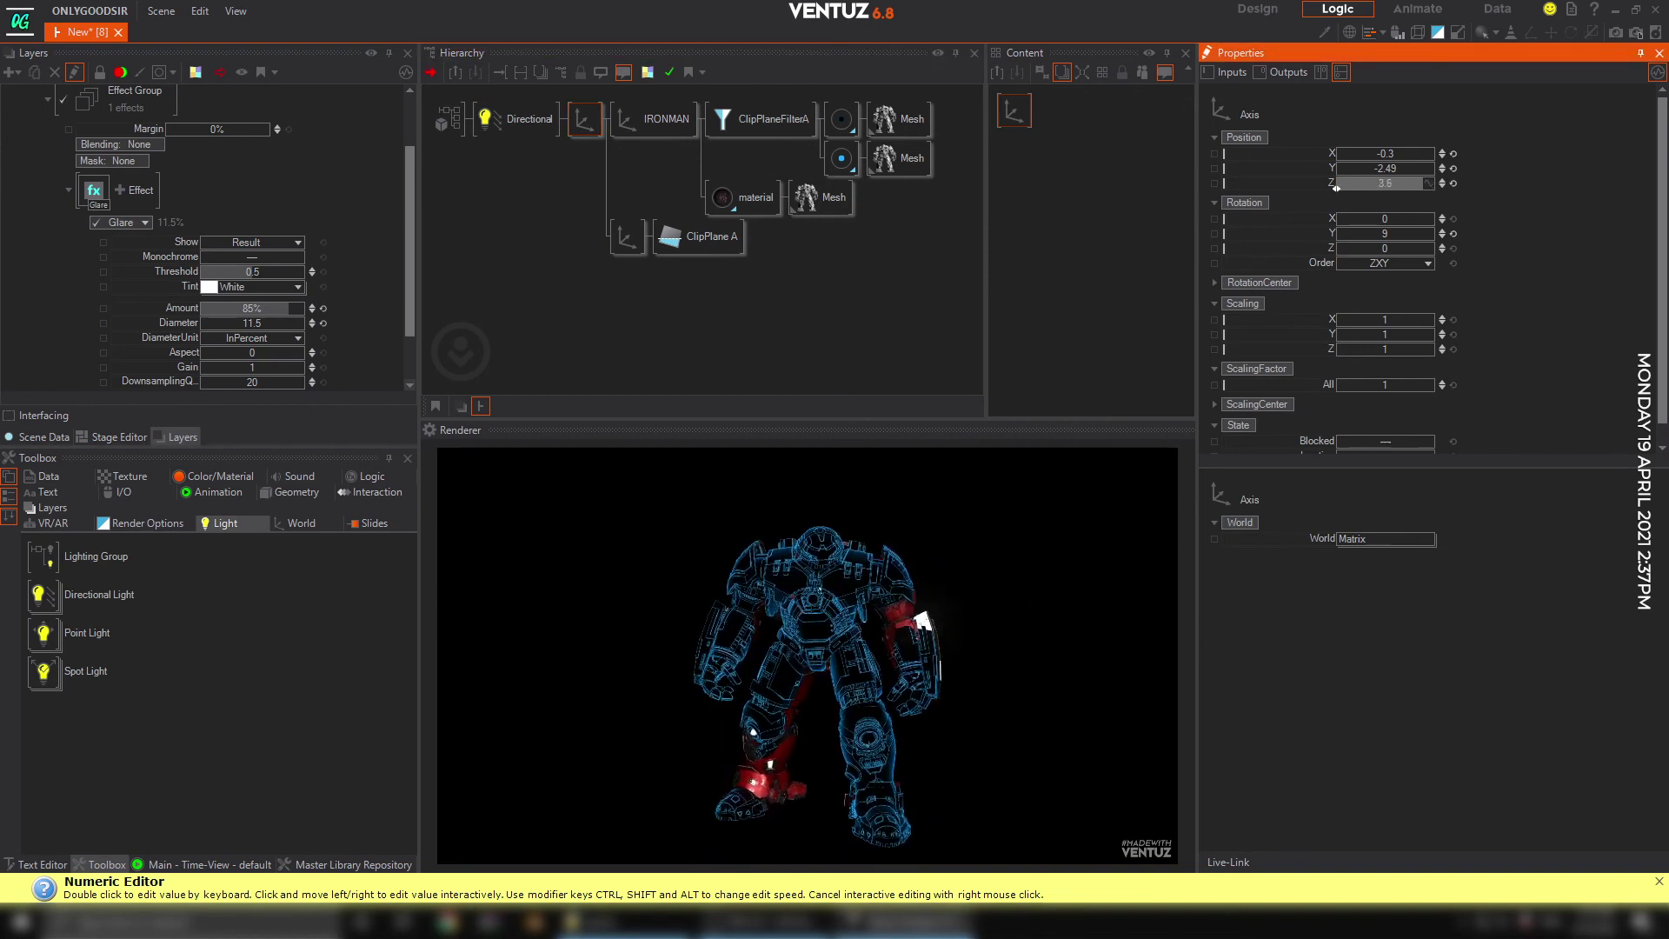
Set ClipPlane A's axis to Position Y 9.4 and Z 2.2, with Rotation X 93 and Y -38.
{"action": "left_click", "coordinate": [626, 236]}
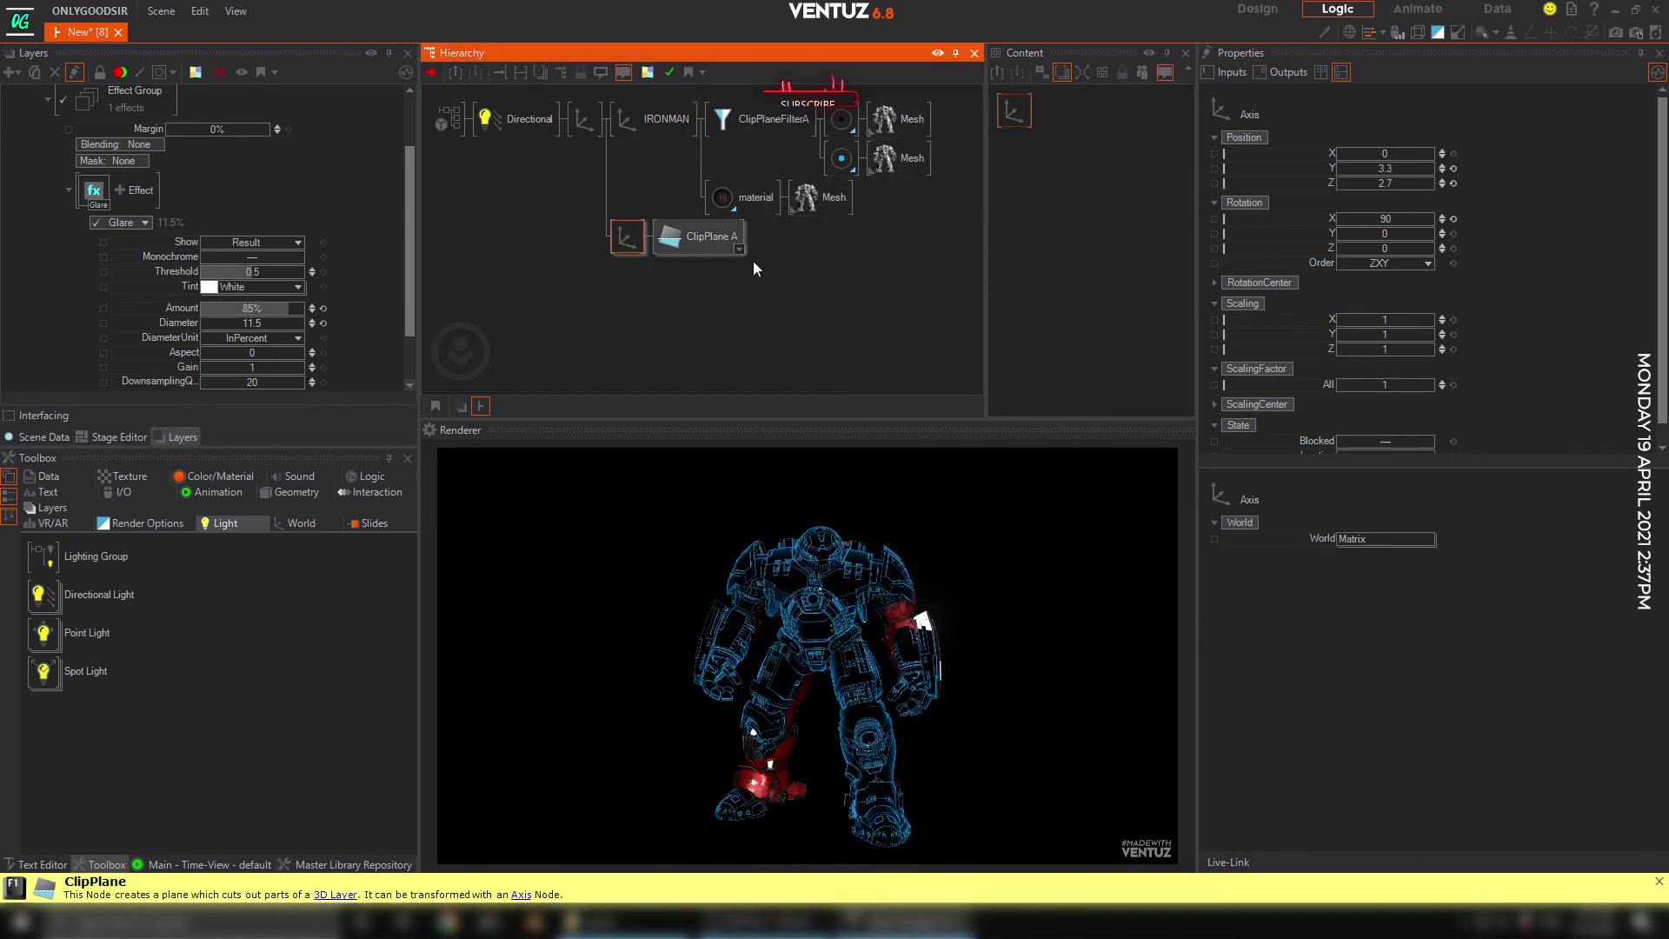
{"action": "left_click", "coordinate": [1363, 172]}
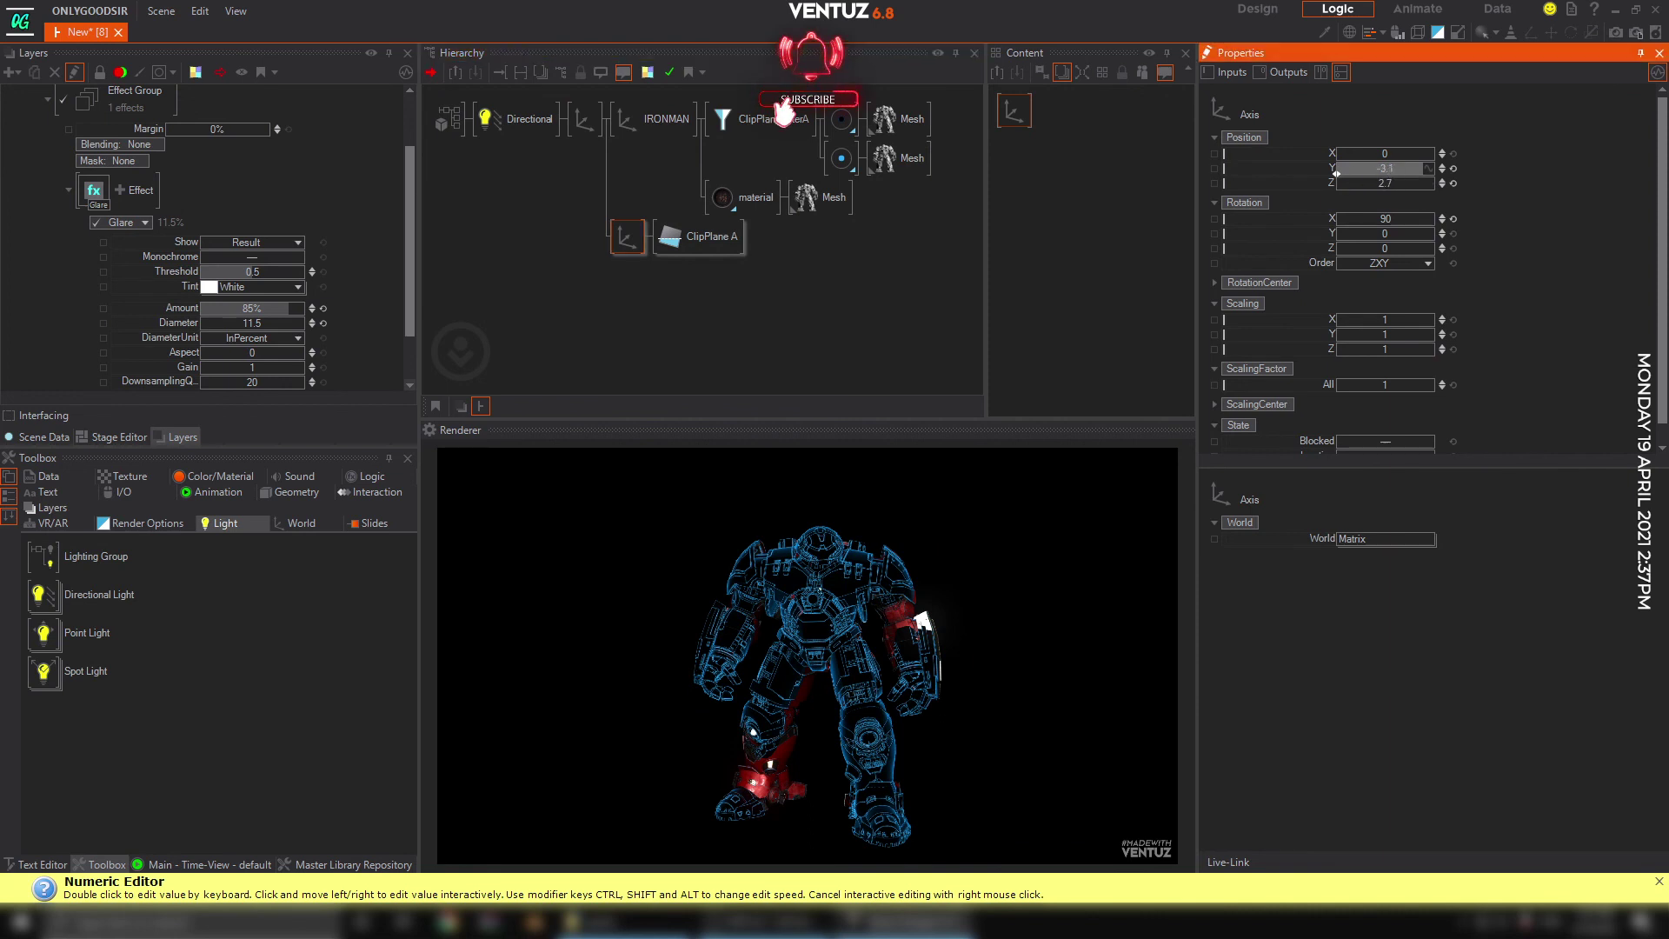
{"action": "mouse_move", "coordinate": [1417, 184]}
{"action": "left_mouse_down"}
{"action": "mouse_move", "coordinate": [1436, 195]}
{"action": "mouse_move", "coordinate": [1335, 188]}
{"action": "mouse_move", "coordinate": [1373, 188]}
{"action": "mouse_move", "coordinate": [1340, 187]}
{"action": "mouse_move", "coordinate": [1368, 184]}
{"action": "mouse_move", "coordinate": [1338, 238]}
{"action": "mouse_move", "coordinate": [1425, 224]}
{"action": "mouse_move", "coordinate": [1336, 170]}
{"action": "mouse_move", "coordinate": [1433, 168]}
{"action": "left_mouse_up"}
{"action": "left_click_drag", "start_coordinate": [1433, 234], "coordinate": [1349, 183]}
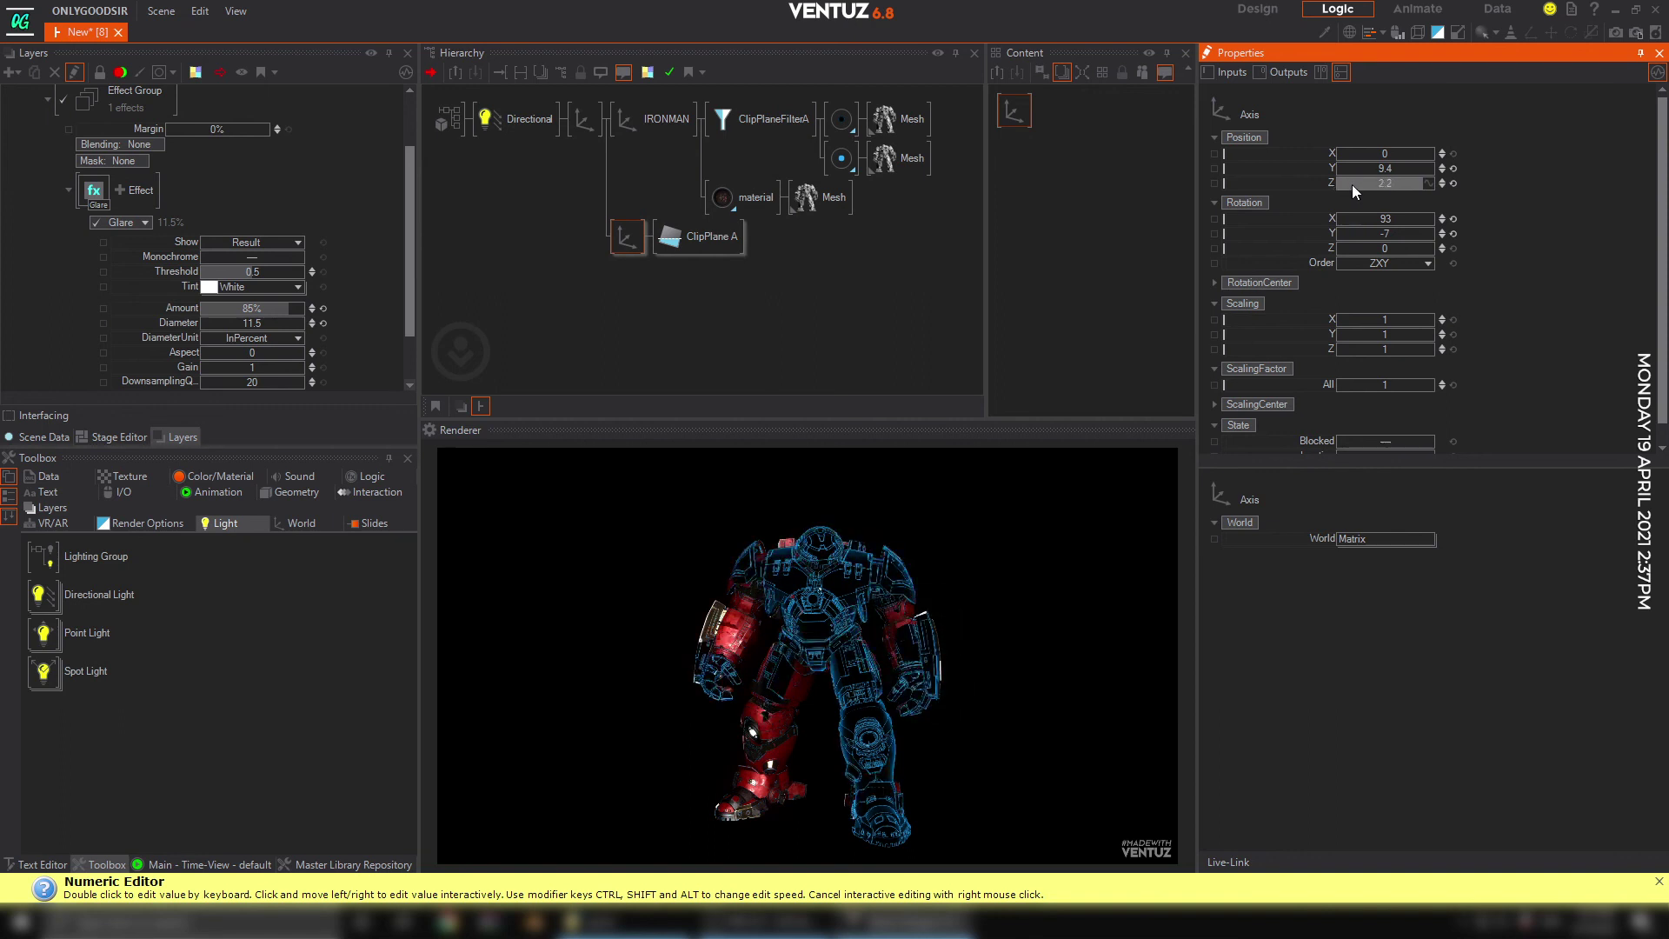
{"action": "left_click_drag", "start_coordinate": [1391, 237], "coordinate": [1344, 263]}
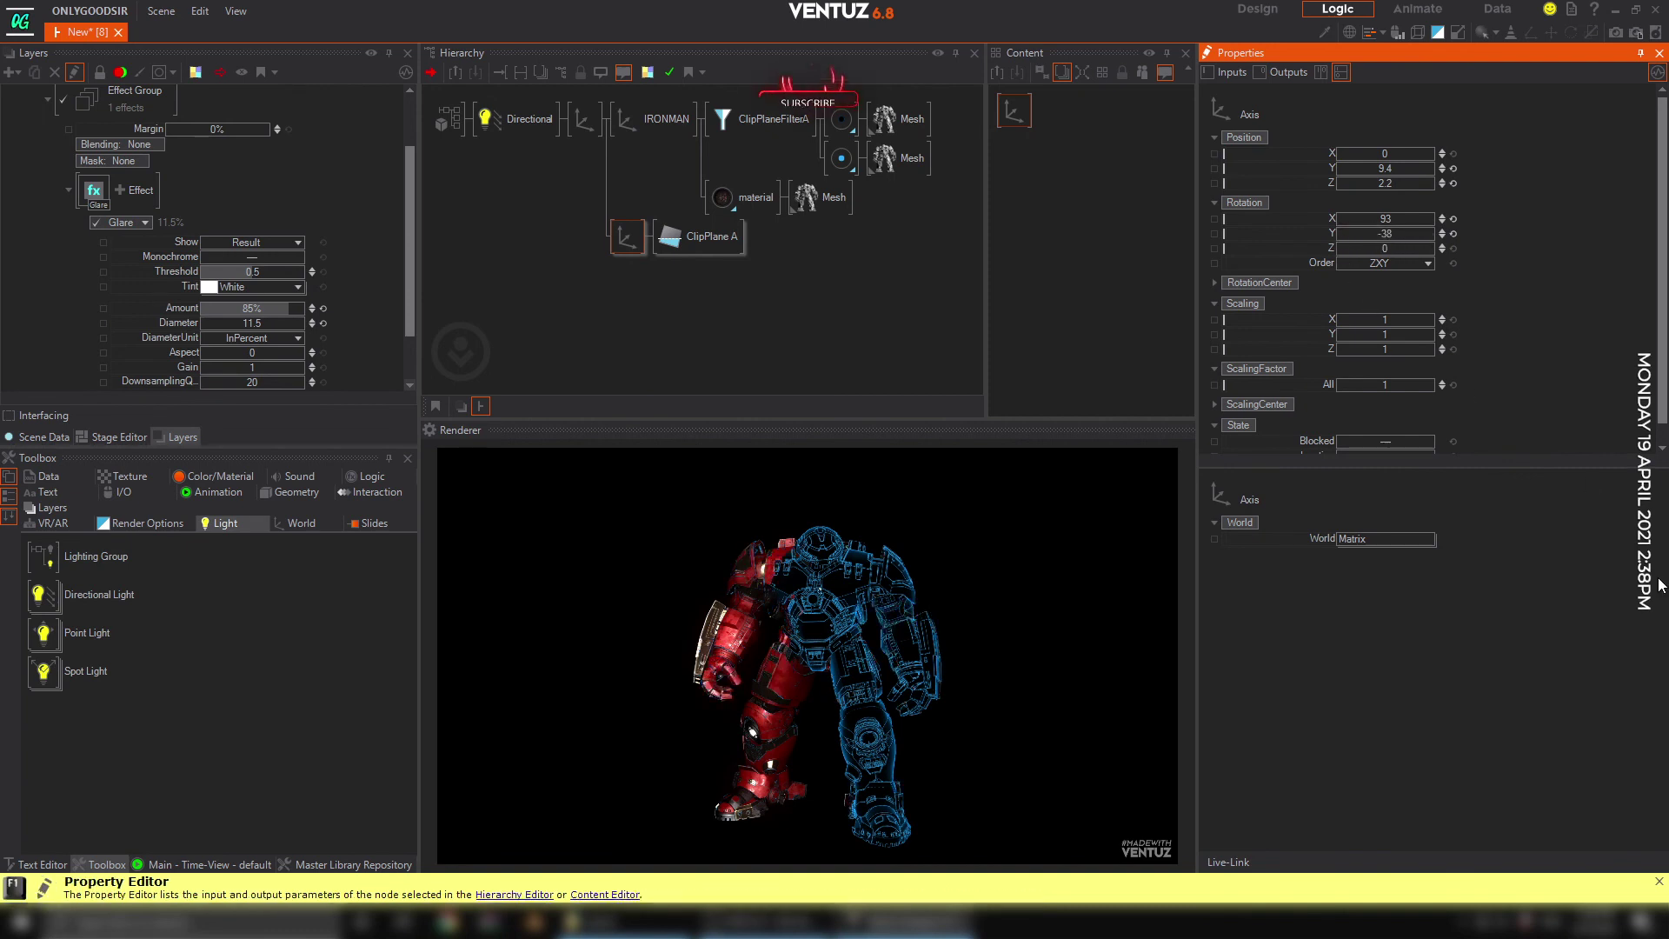